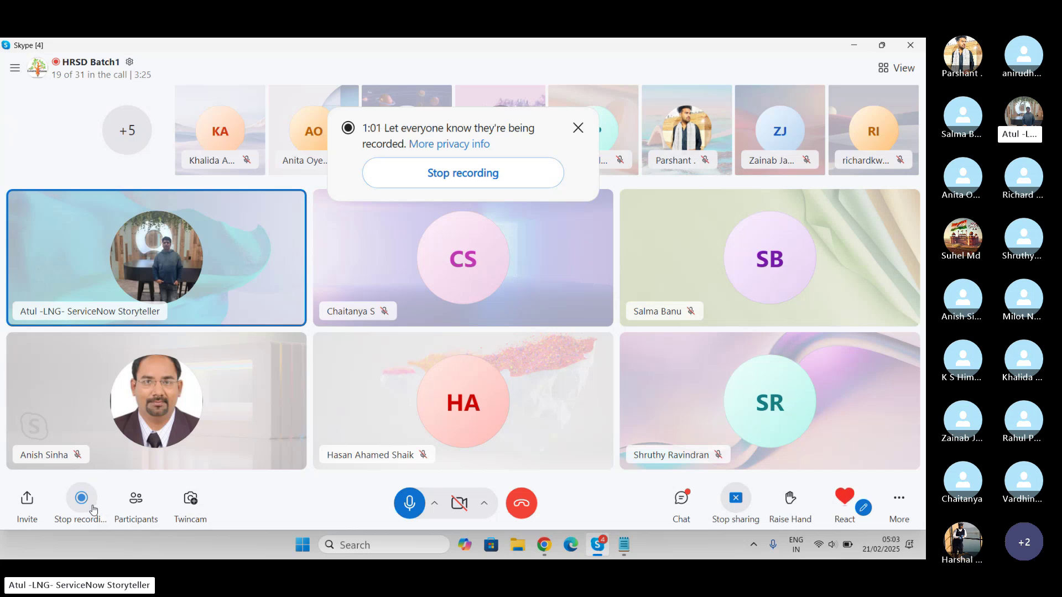
Switch from the Skype call to the LNG Pathshala notes in Notepad
key("alt+Tab")
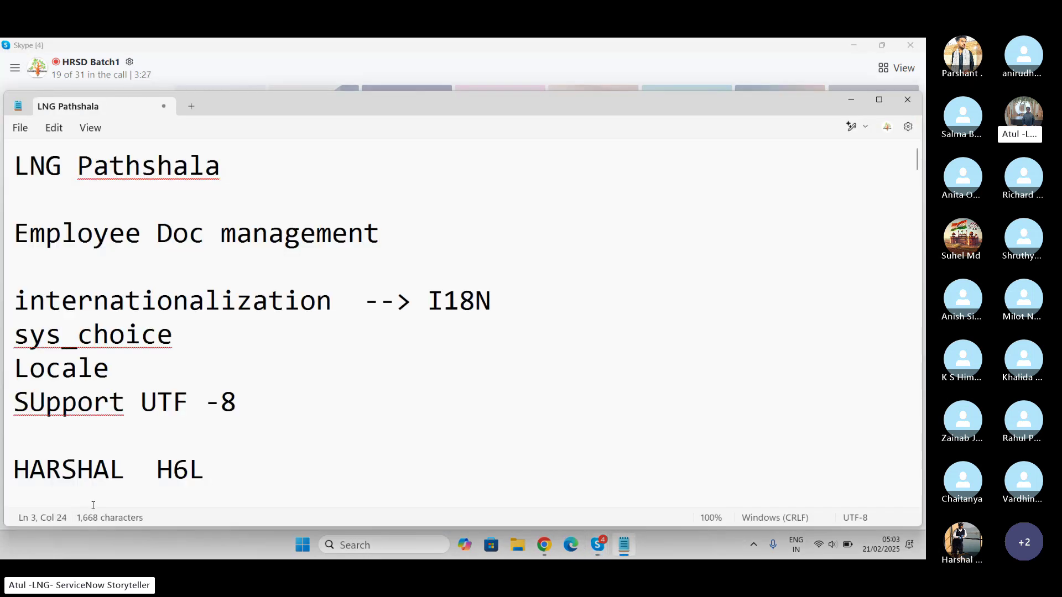
Add a 'Universal Req' line above Employee Doc management, then switch to the ServiceNow browser page
key("Home")
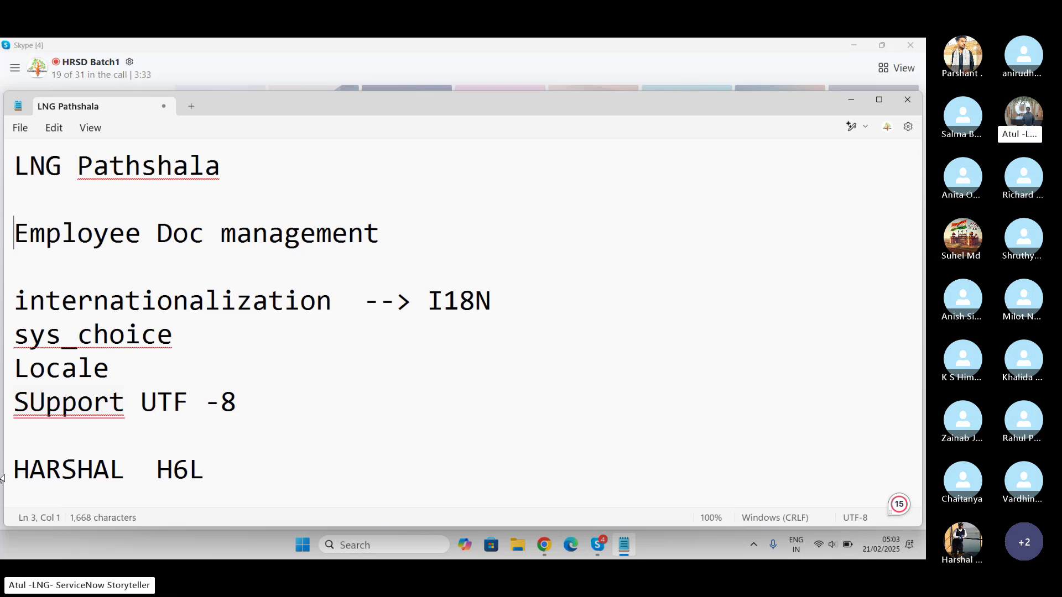
key("Return")
key("Return")
key("Up")
key("Up")
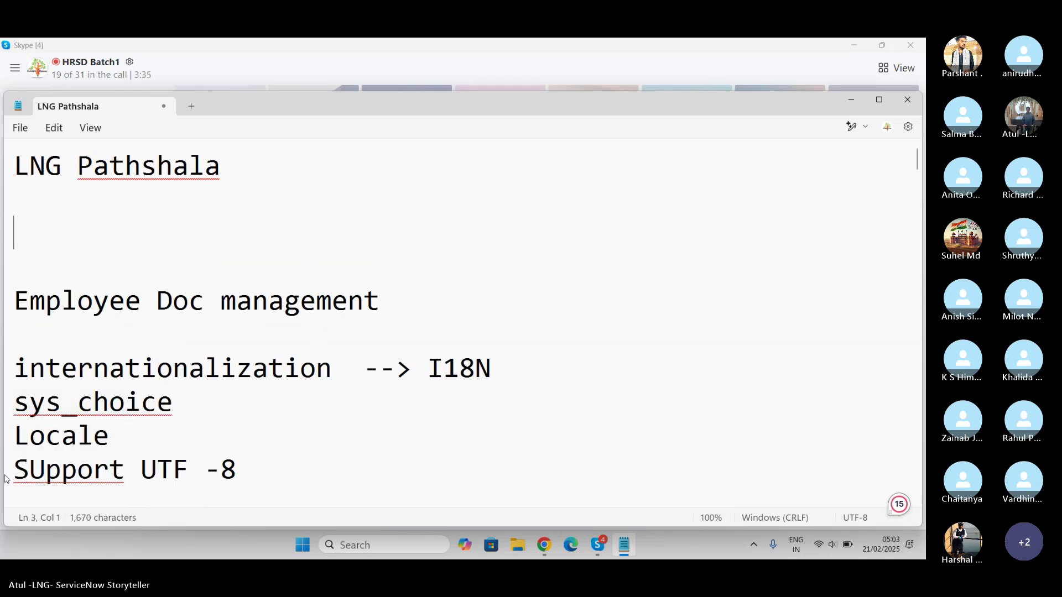
type("Universal ")
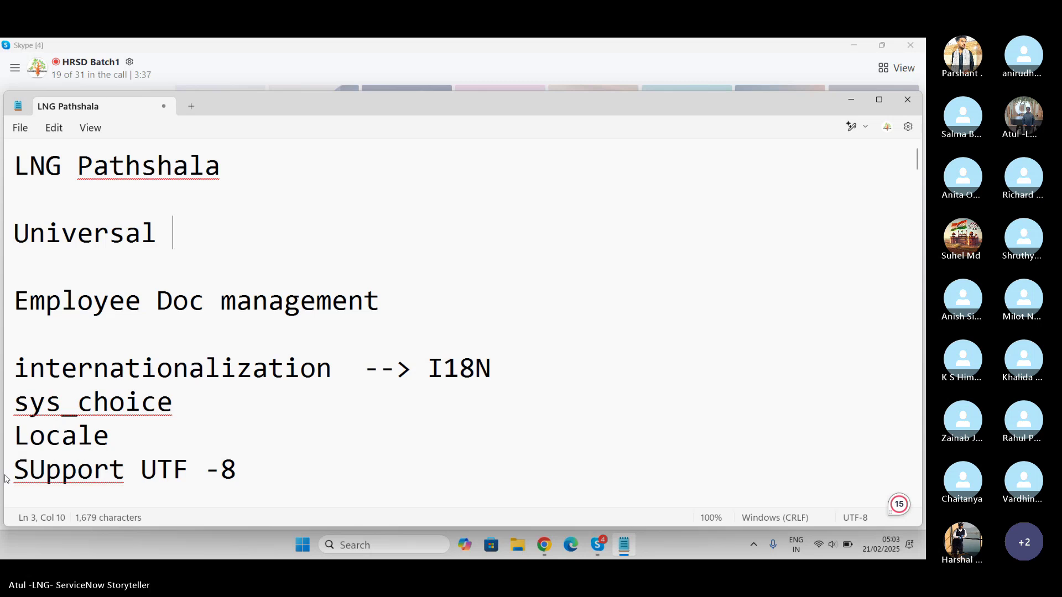
type("Req")
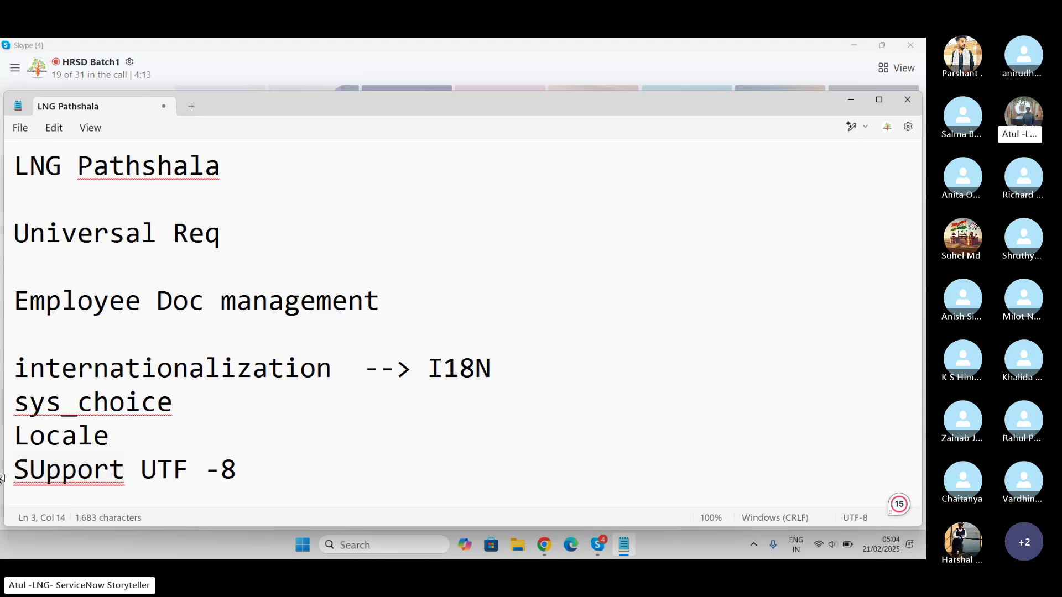
key("alt+Tab")
key("alt+Tab")
key("alt+Tab")
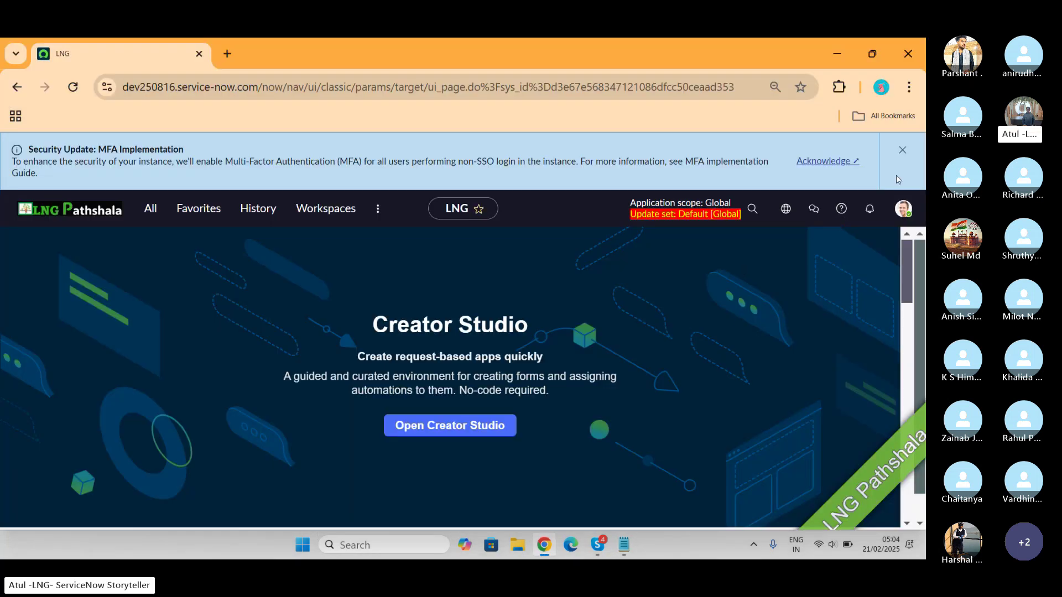
Dismiss the MFA notice and open System Definition > Plugins by filtering the navigator for 'plugins'
left_click(901, 154)
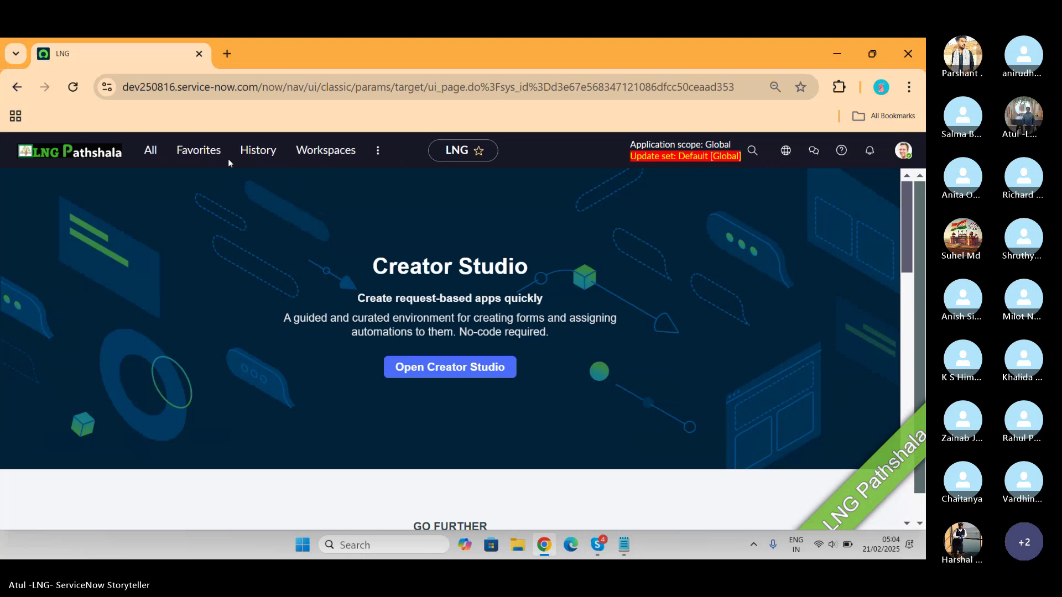
left_click(142, 160)
type("plu")
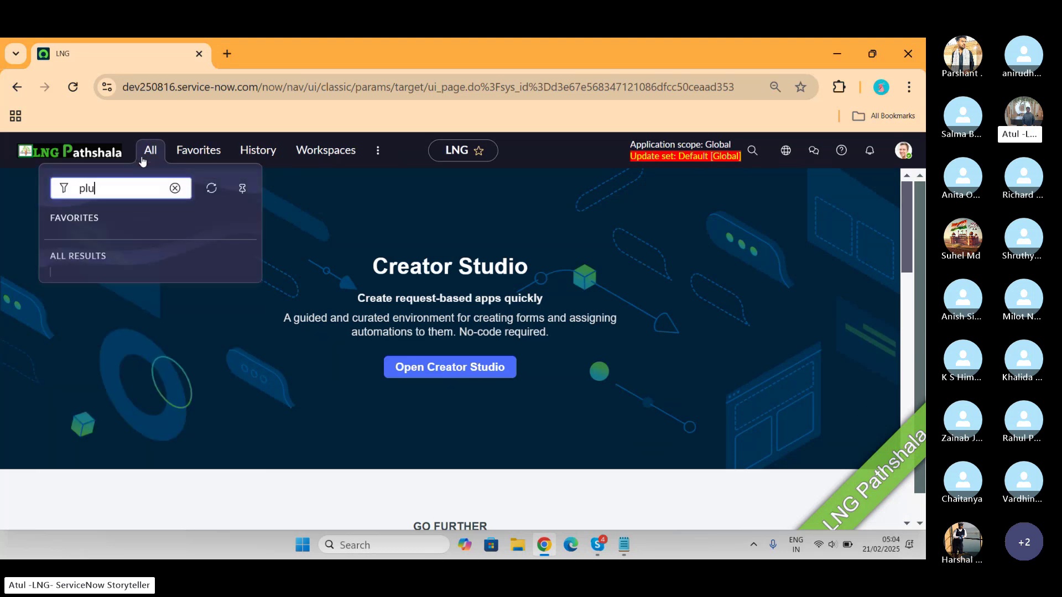
type("gins")
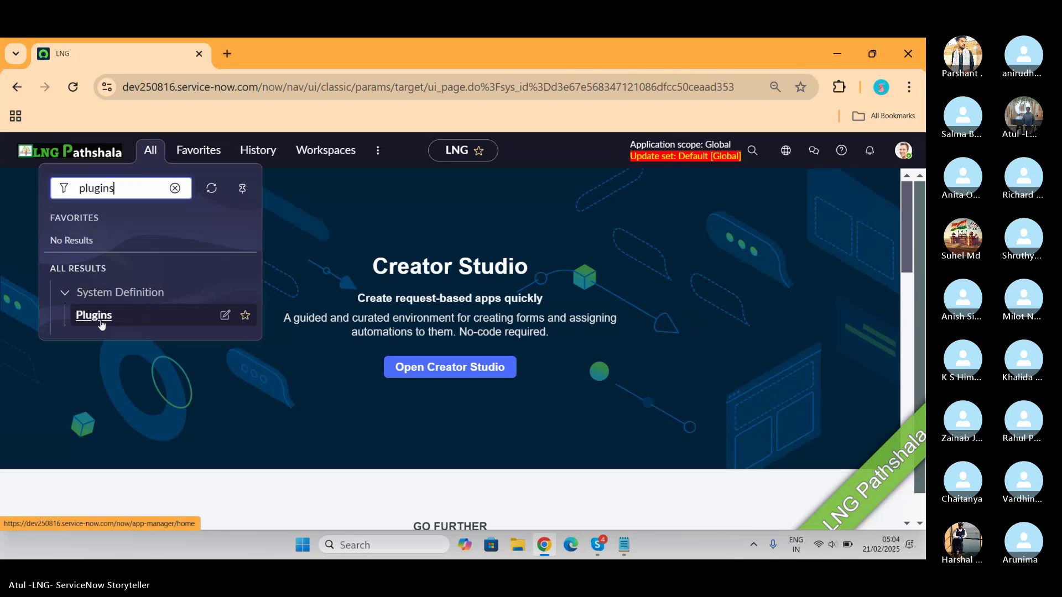
left_click(100, 320)
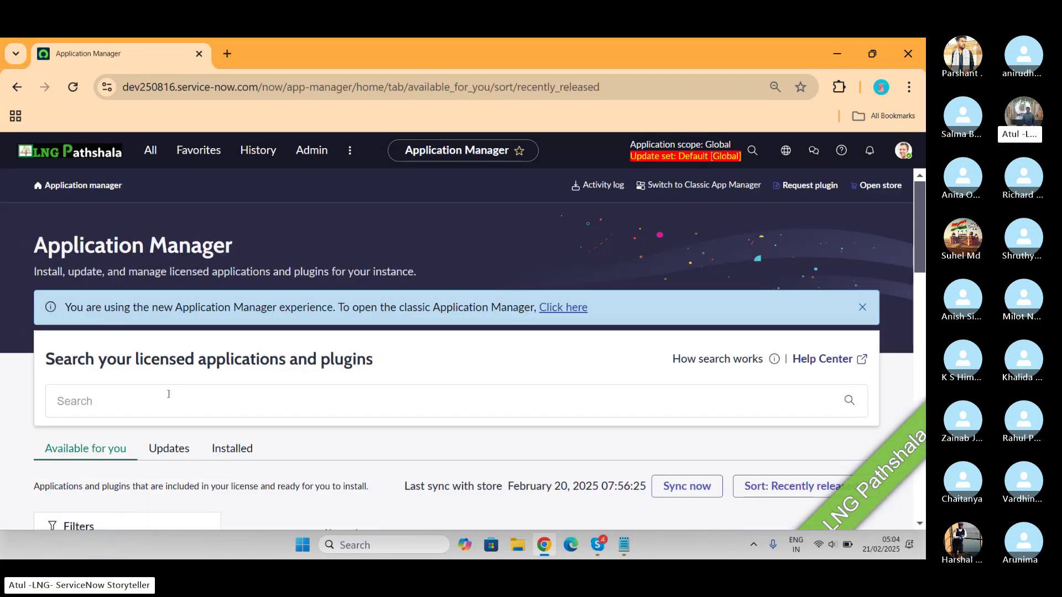
Search the licensed applications and plugins for 'universal request'
left_click(158, 403)
type("un")
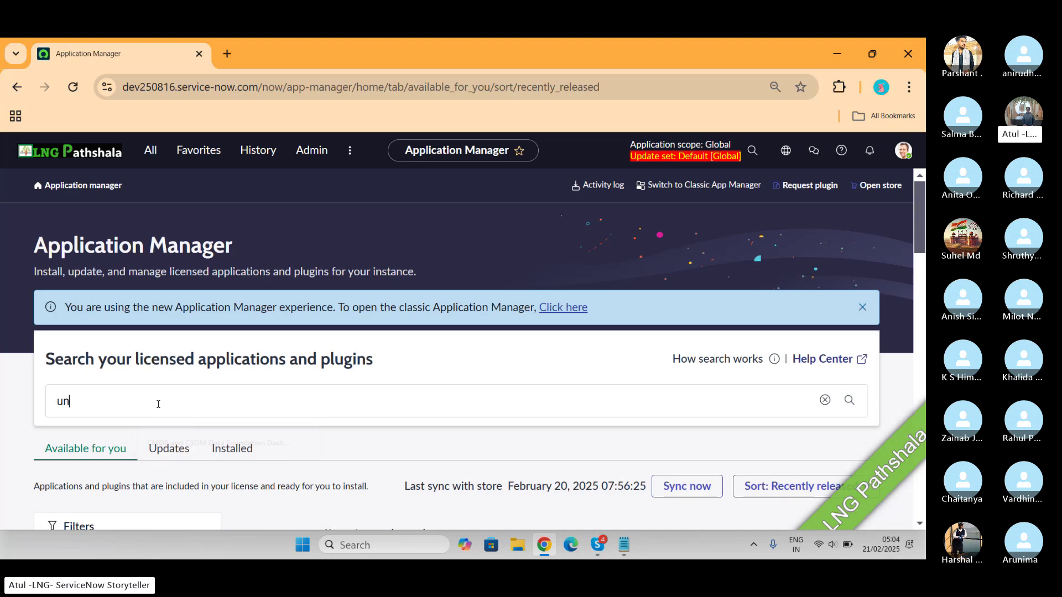
type("iversal request")
key("Return")
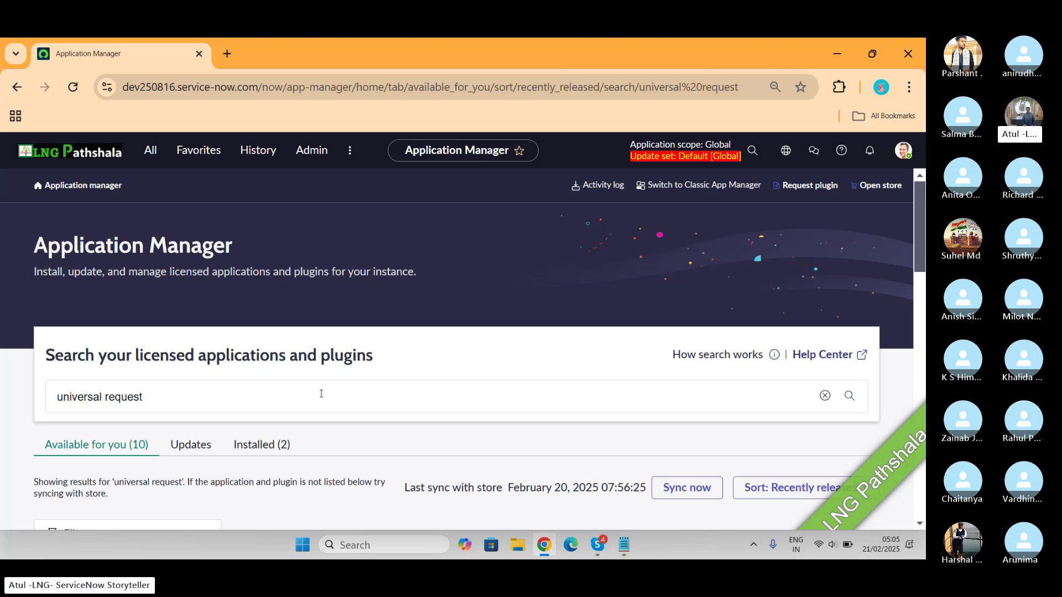
scroll(322, 394, "down", 8)
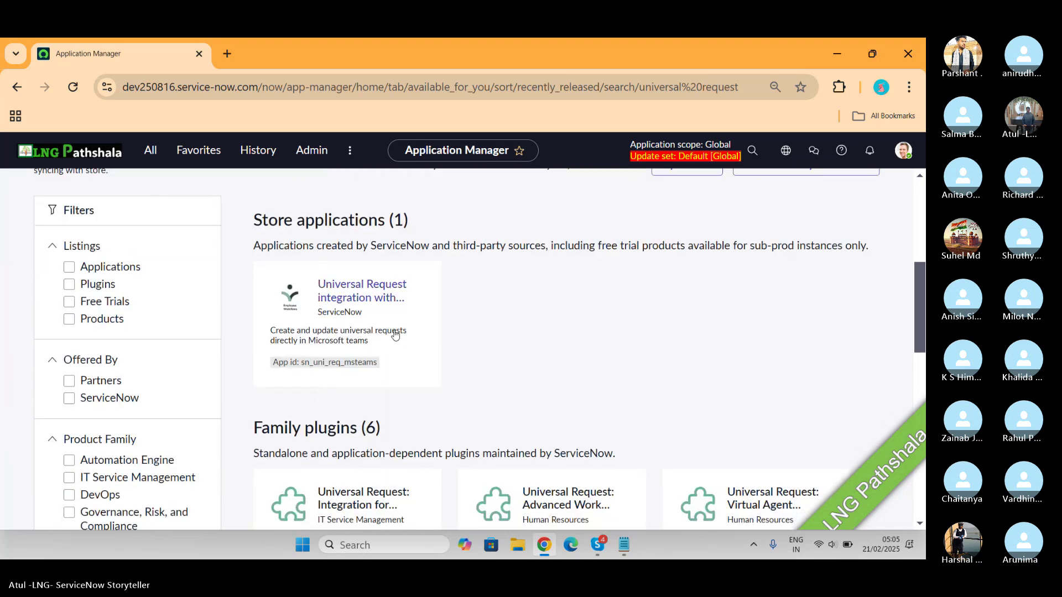
scroll(352, 302, "down", 3)
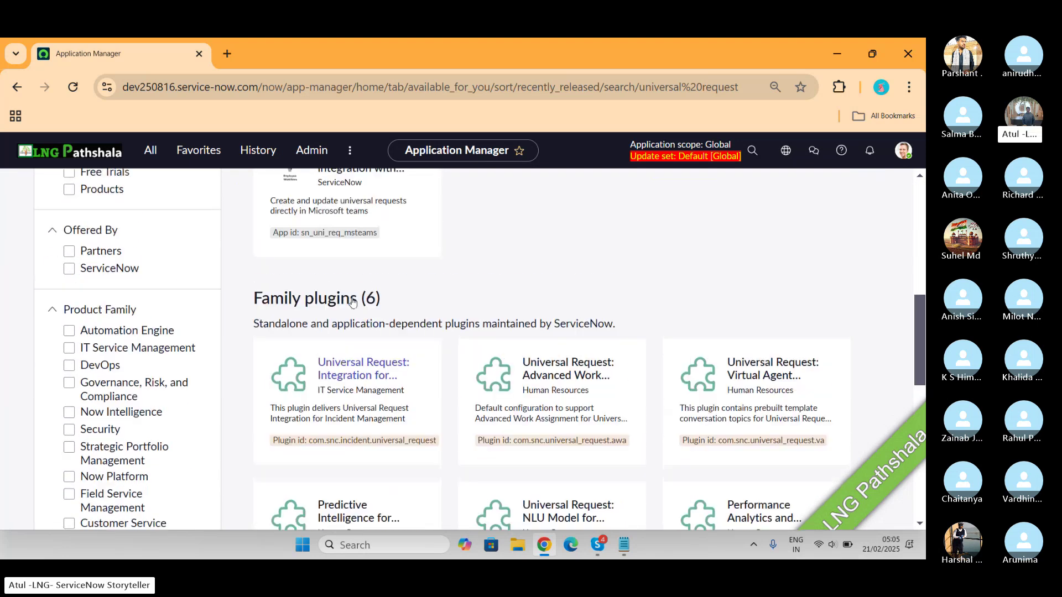
scroll(353, 302, "up", 2)
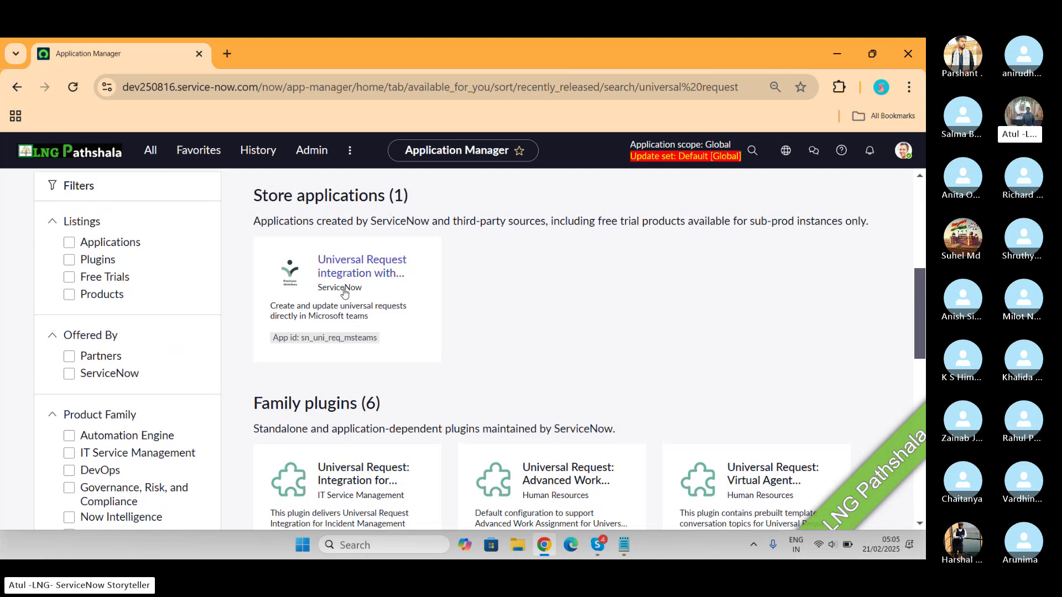
scroll(352, 323, "down", 3)
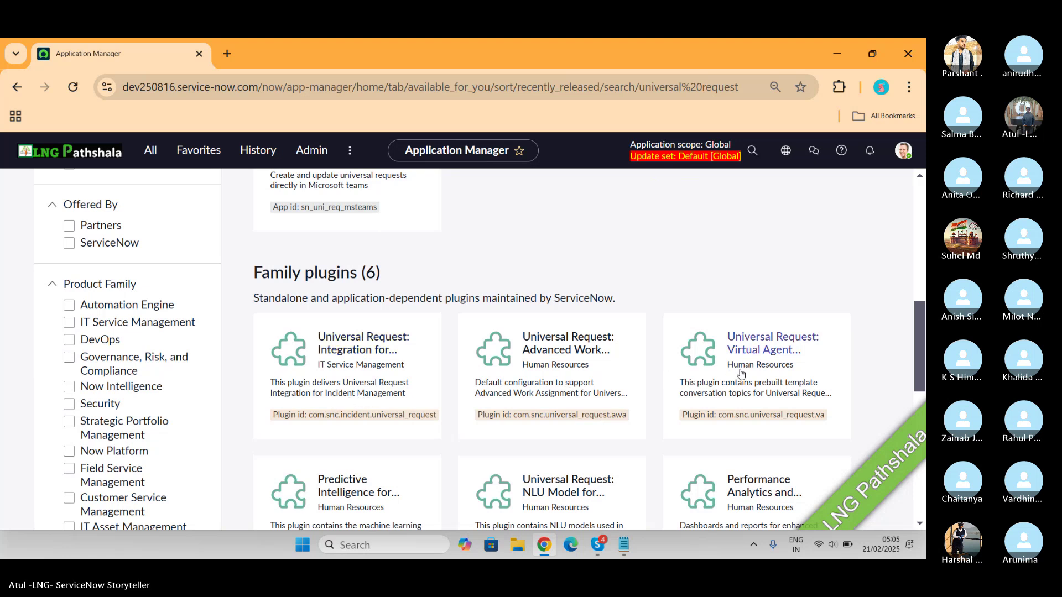
scroll(759, 376, "down", 1)
scroll(759, 376, "down", 2)
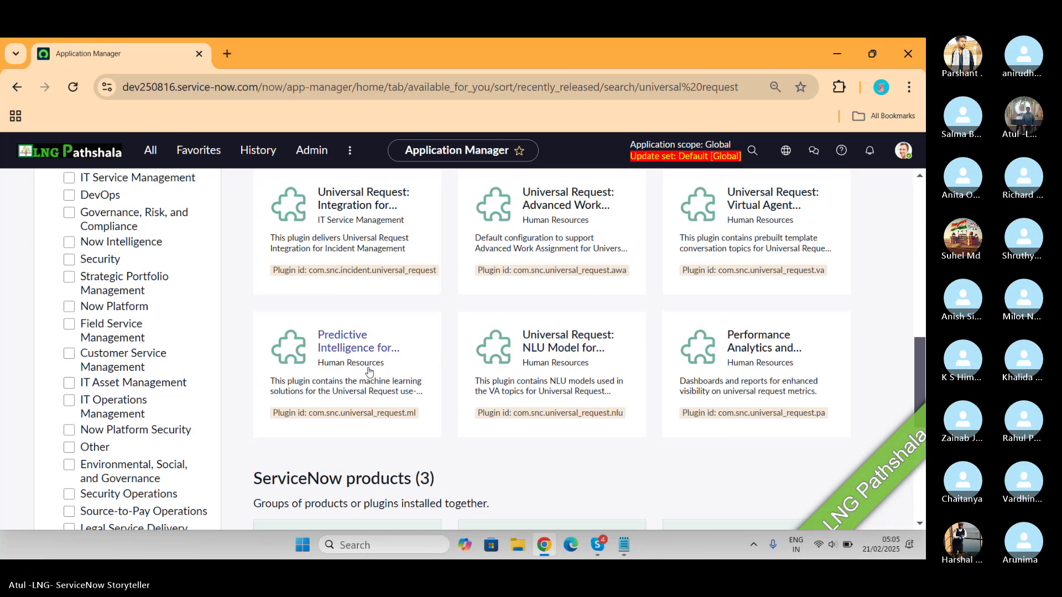
scroll(357, 372, "down", 2)
scroll(357, 371, "down", 2)
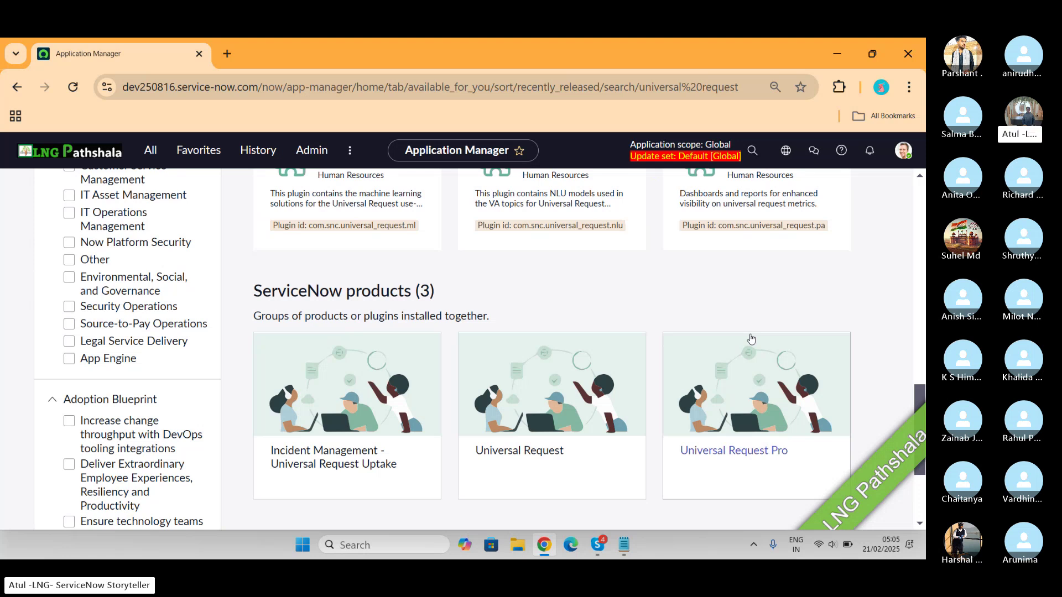
scroll(749, 339, "up", 10)
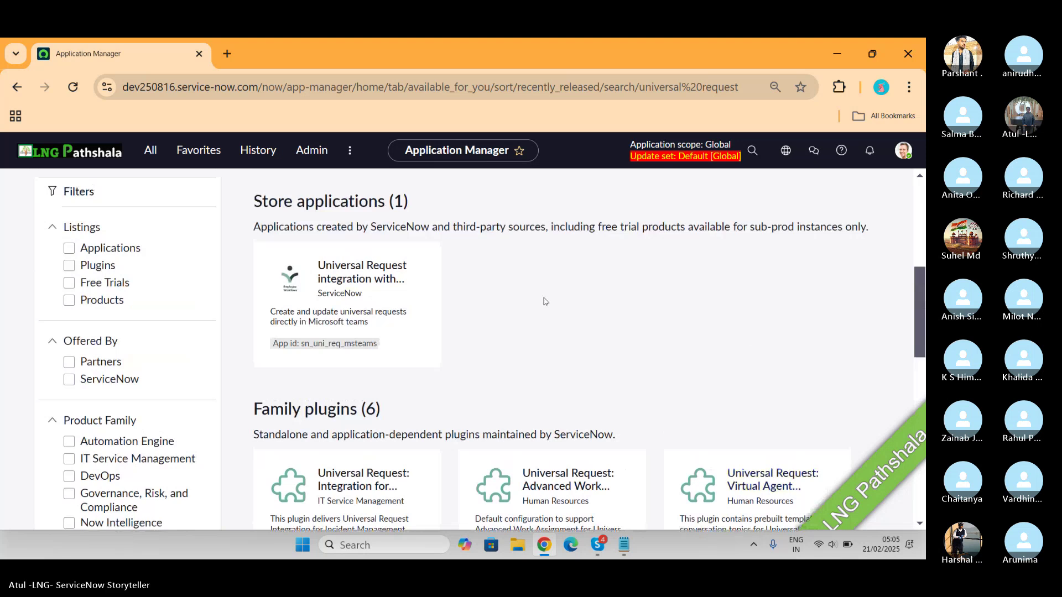
scroll(545, 301, "up", 3)
Review the 2 installed Universal Request plugins, then go back to the 10 available results and their products
left_click(273, 292)
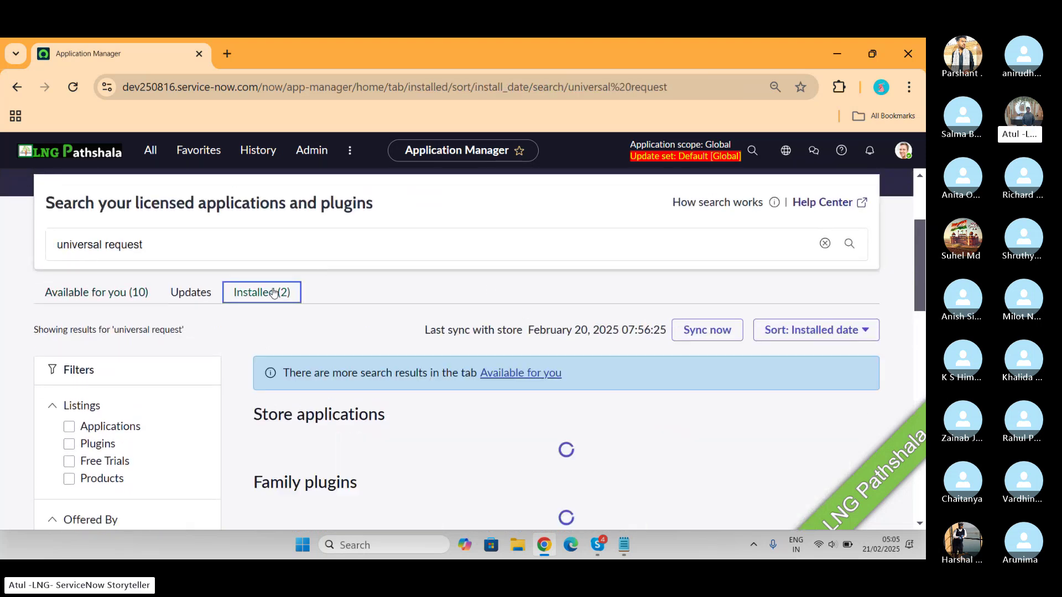
scroll(288, 302, "down", 4)
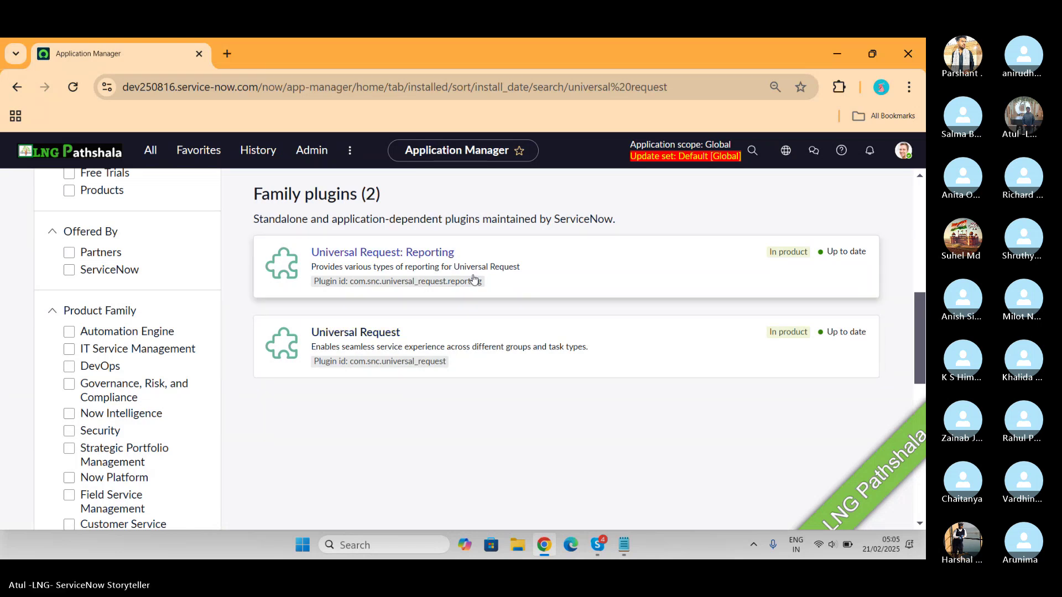
scroll(474, 280, "up", 1)
scroll(474, 280, "up", 5)
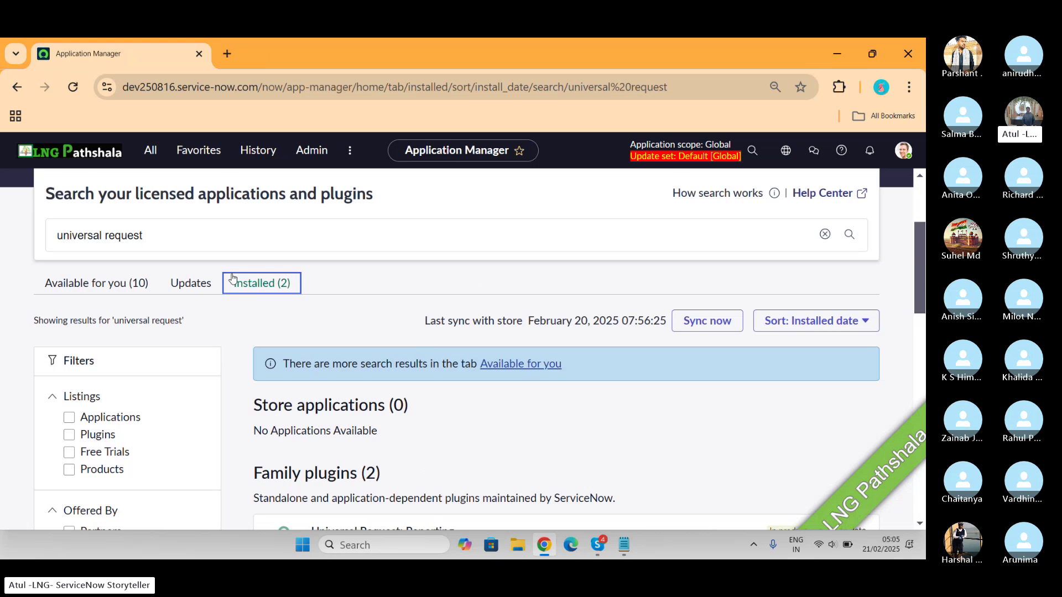
left_click(134, 281)
scroll(570, 323, "down", 8)
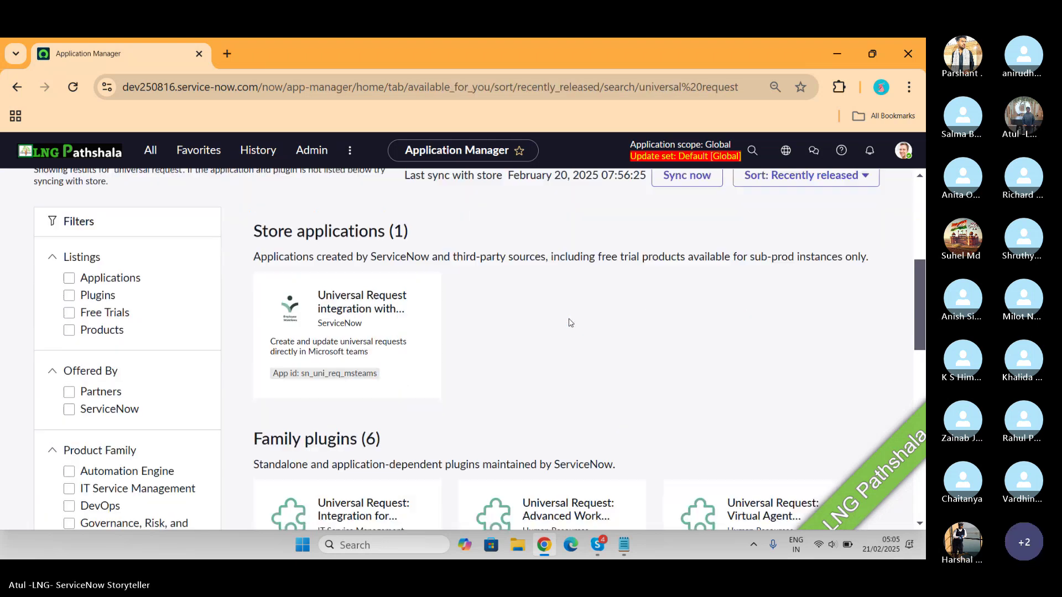
scroll(570, 323, "down", 4)
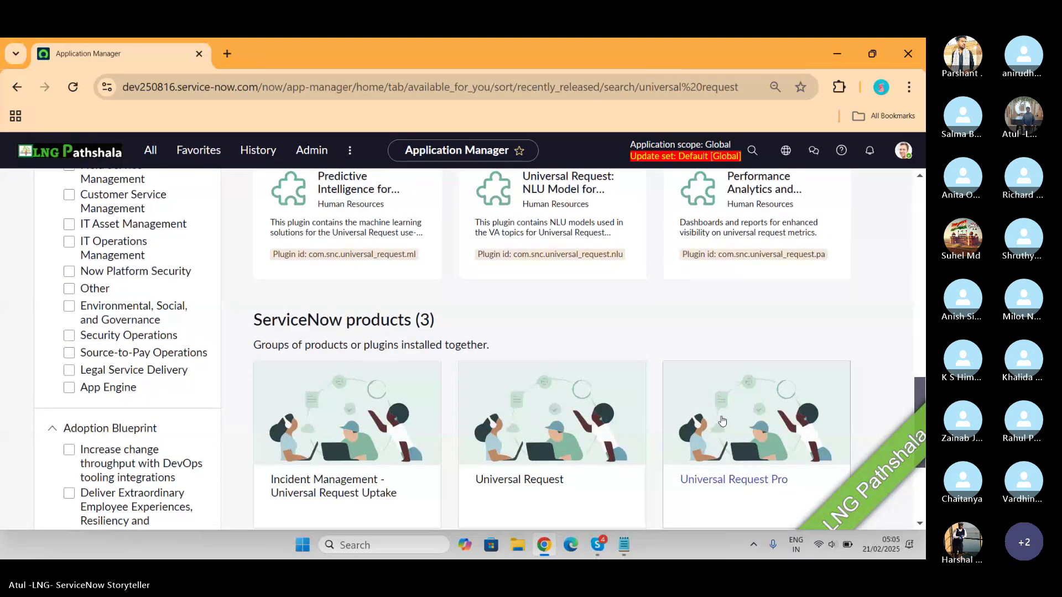
left_click(721, 420)
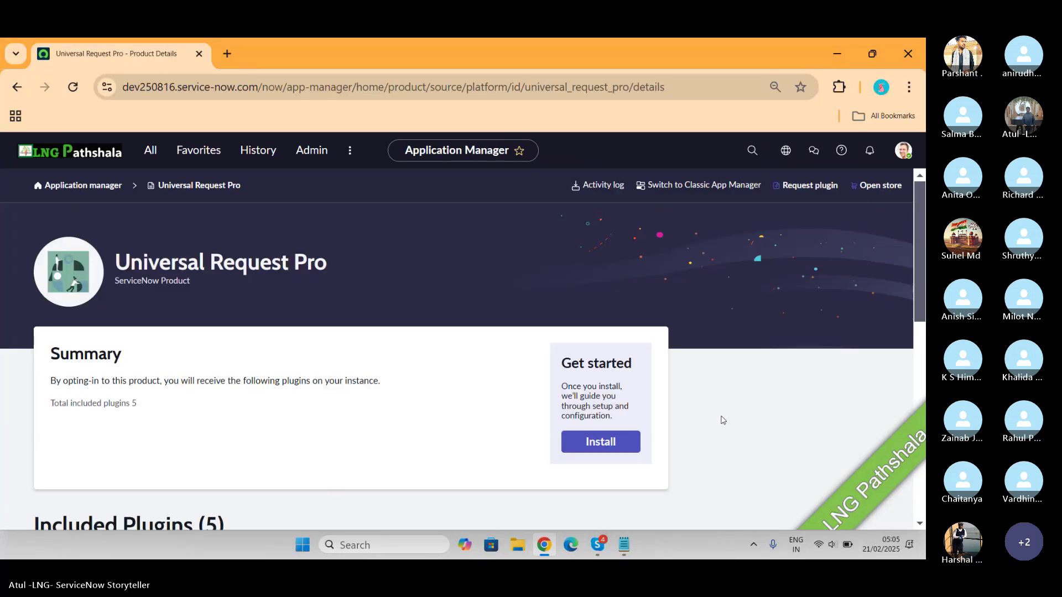
scroll(481, 365, "down", 4)
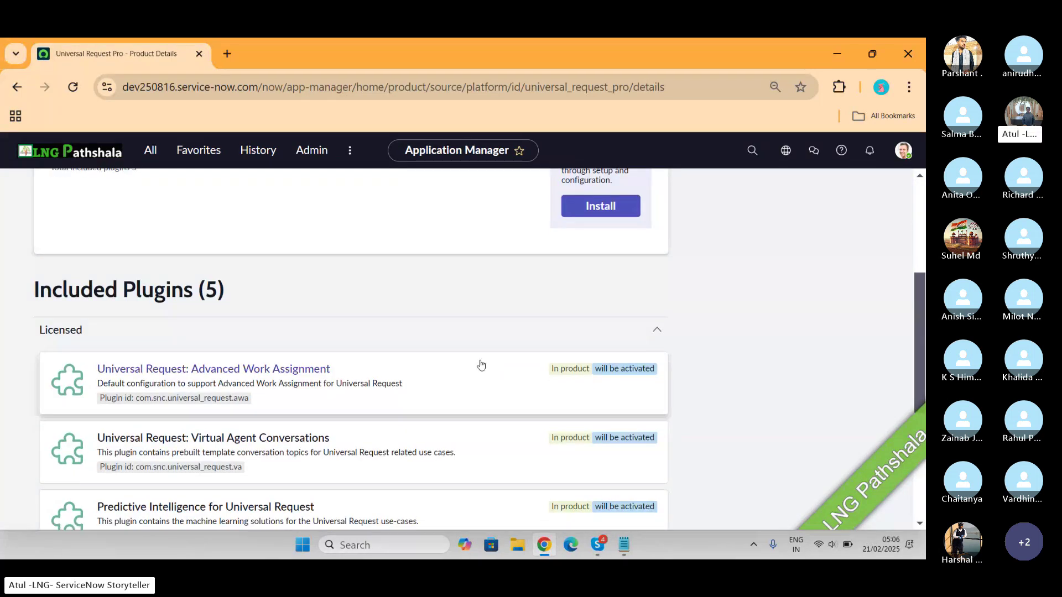
scroll(481, 365, "down", 2)
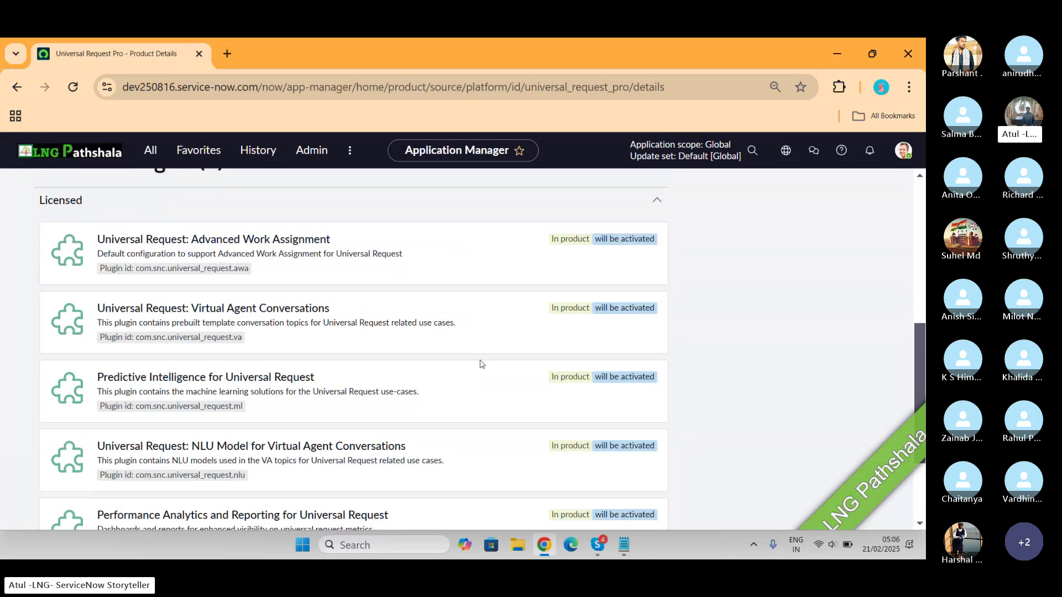
scroll(480, 364, "down", 2)
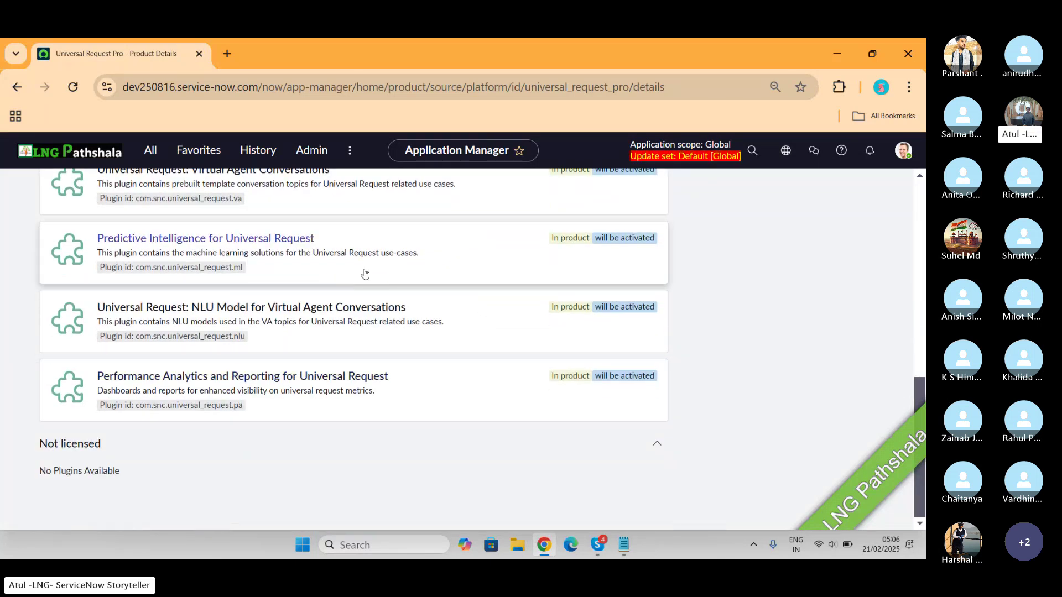
scroll(365, 272, "up", 10)
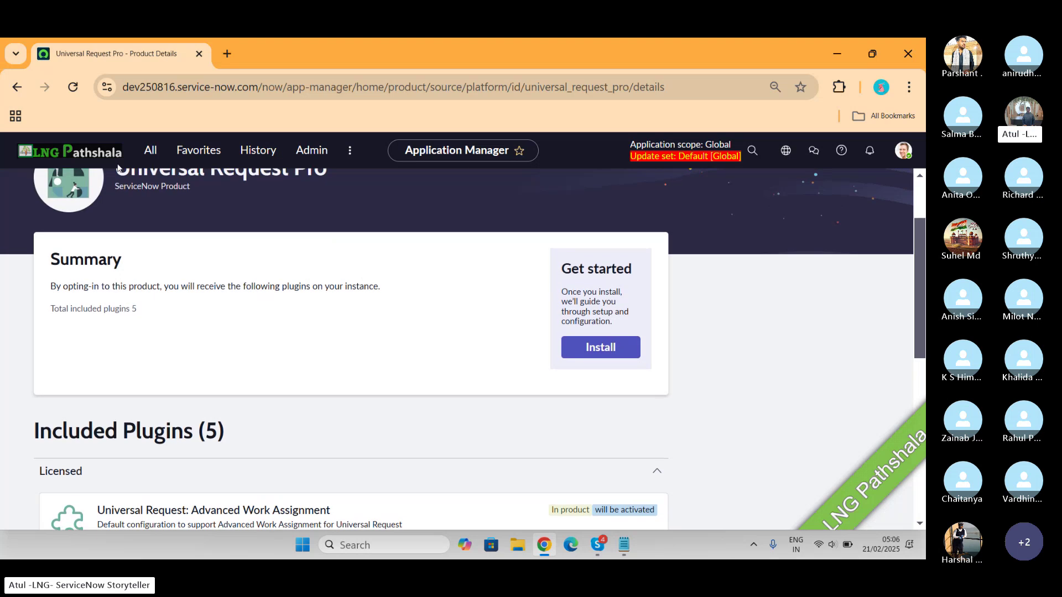
Go back to the search results and open the Universal Request product to review its 2 included plugins
left_click(18, 87)
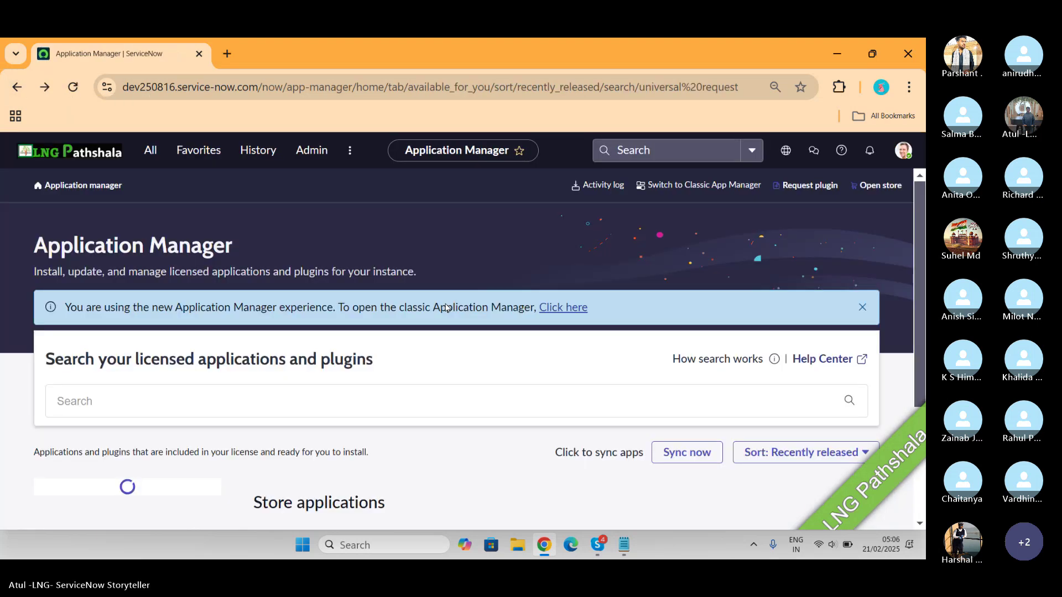
scroll(546, 398, "down", 9)
scroll(545, 398, "down", 5)
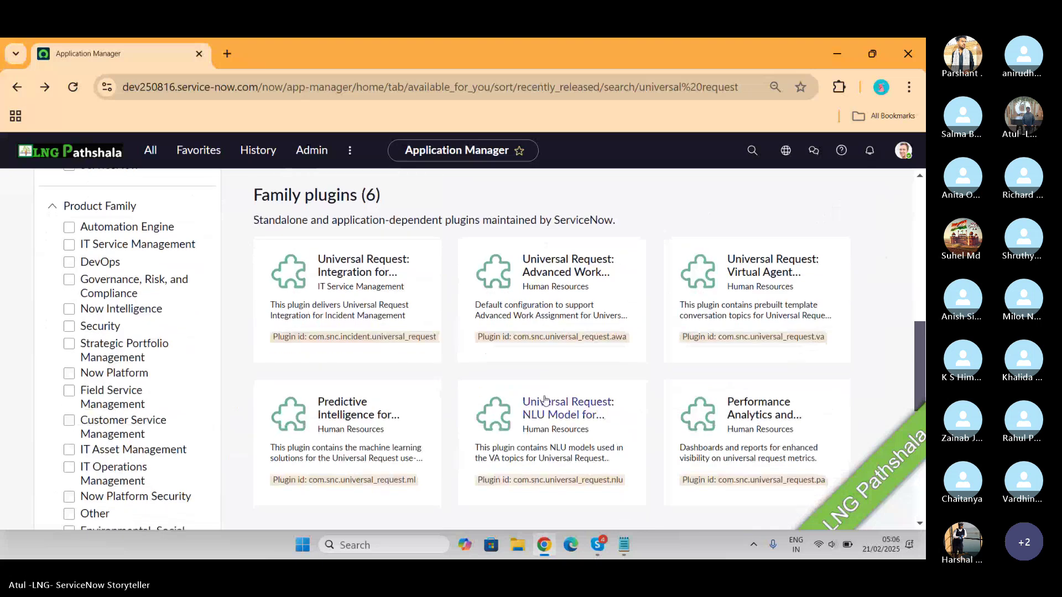
left_click(516, 457)
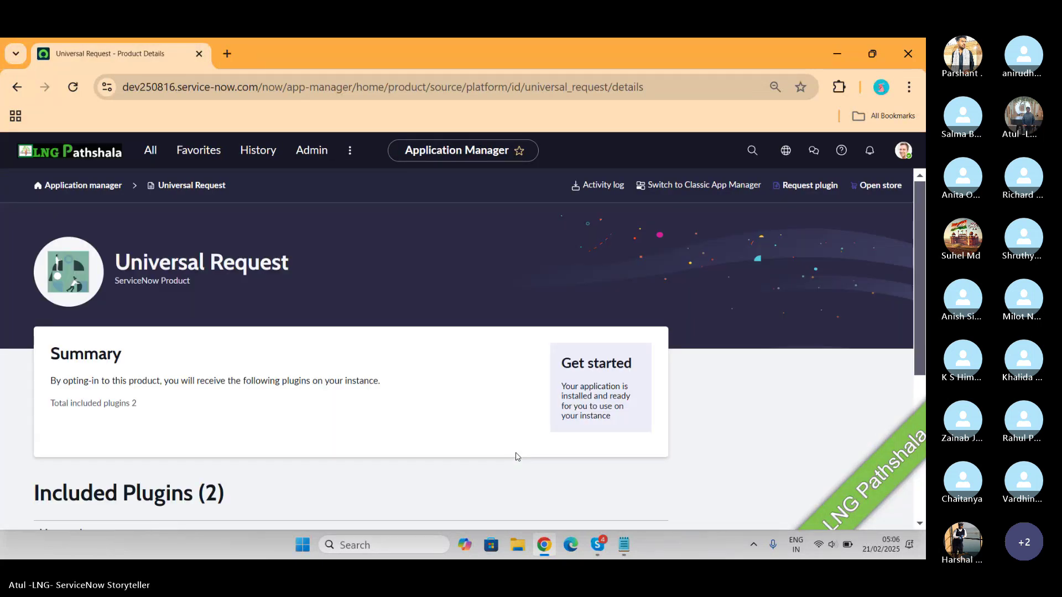
scroll(517, 456, "down", 4)
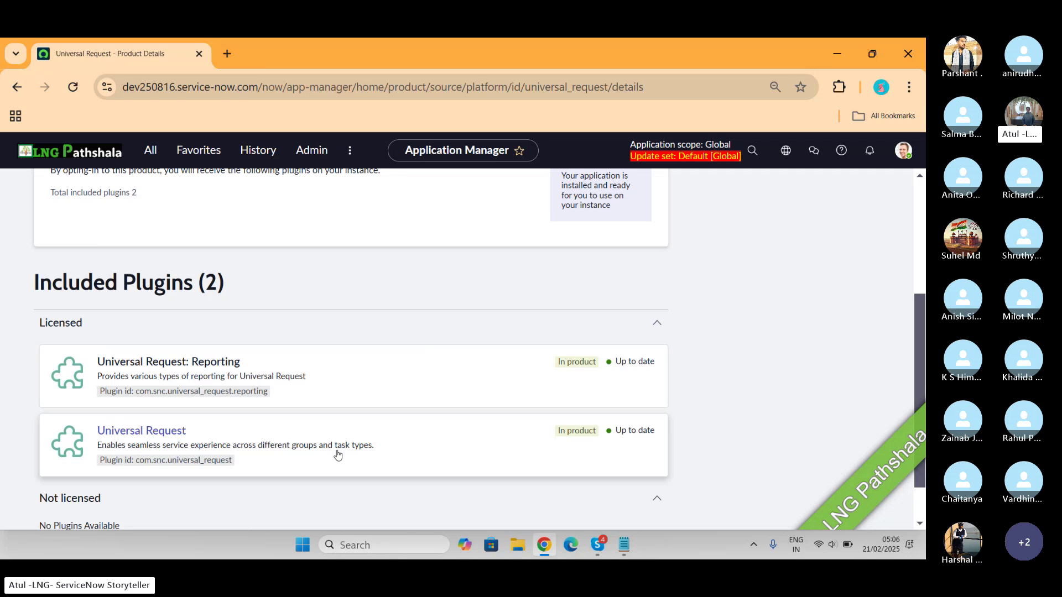
scroll(338, 454, "down", 1)
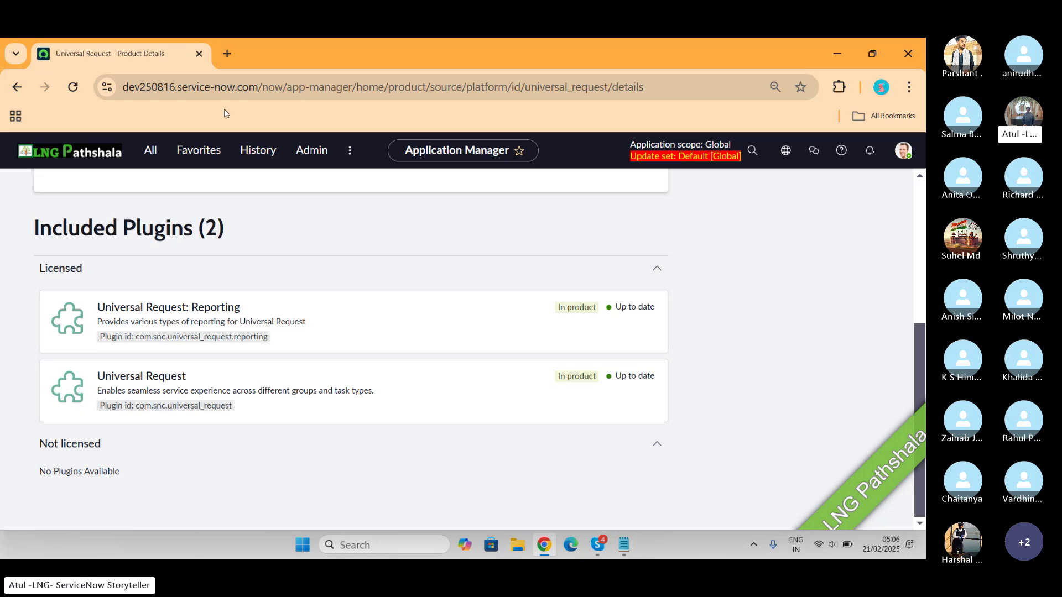
Load the instance's Employee Center portal (/esc) in a new browser tab
left_click(231, 51)
type("dev250816.service-now.com")
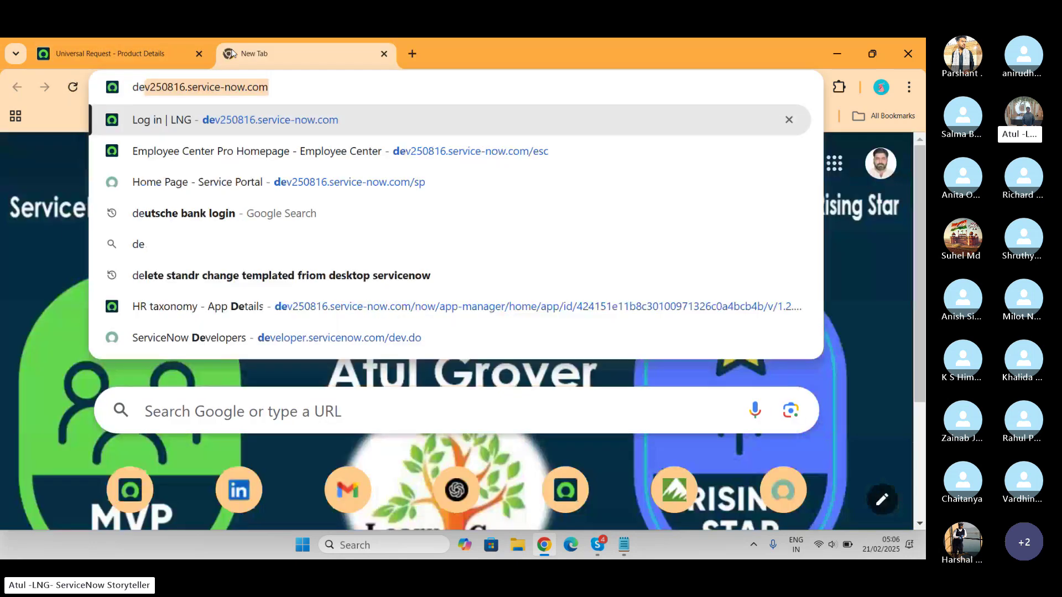
key("Right")
type("/")
key("Down")
key("Return")
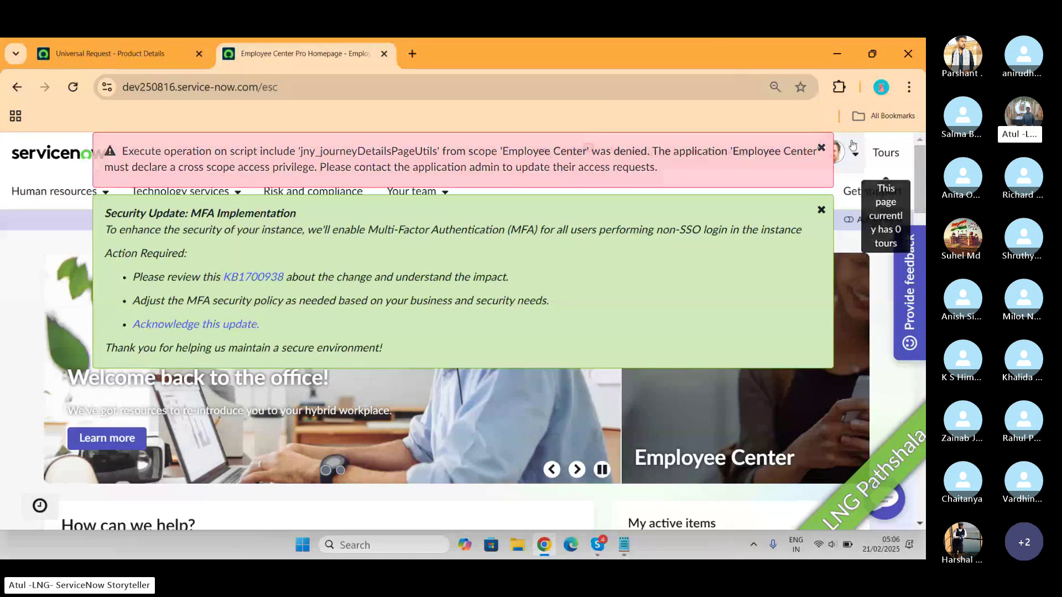
Close the access-denied error and MFA notice, then scroll through the Employee Center homepage and back up
left_click(821, 148)
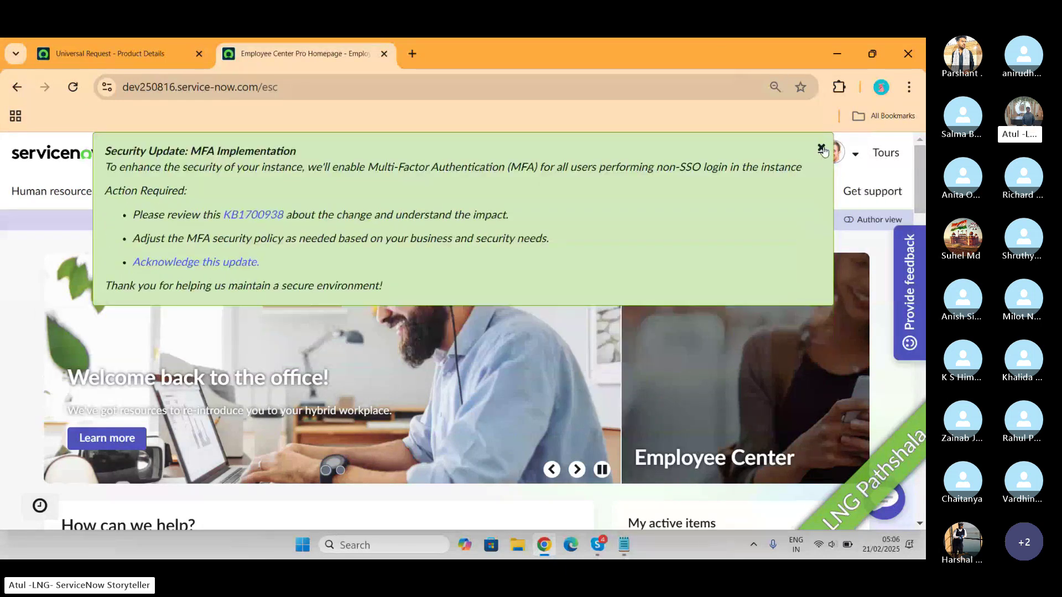
left_click(822, 147)
scroll(489, 332, "down", 4)
scroll(489, 334, "down", 4)
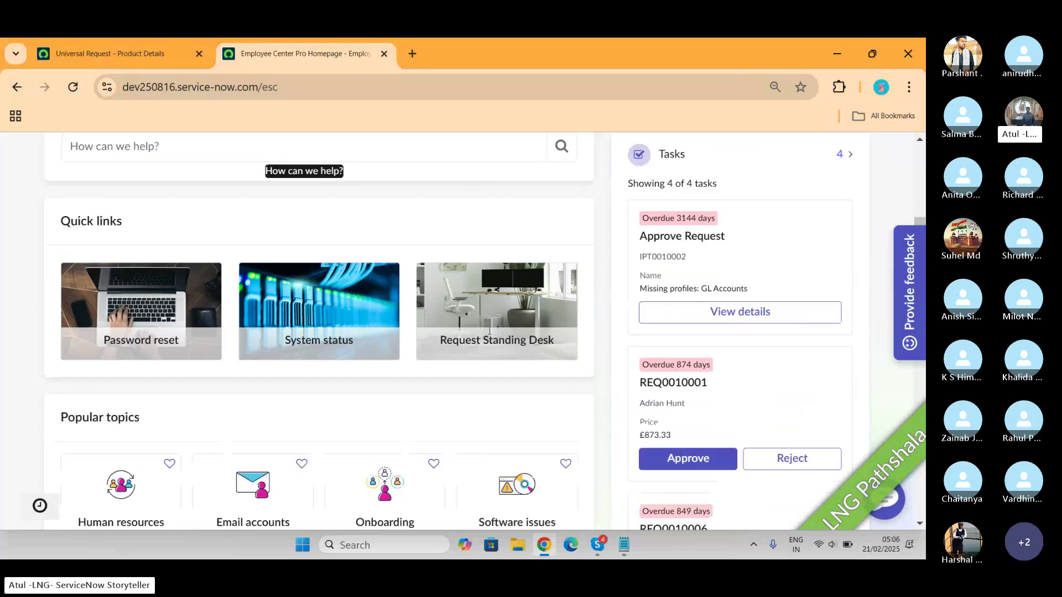
scroll(489, 334, "down", 5)
scroll(489, 334, "down", 12)
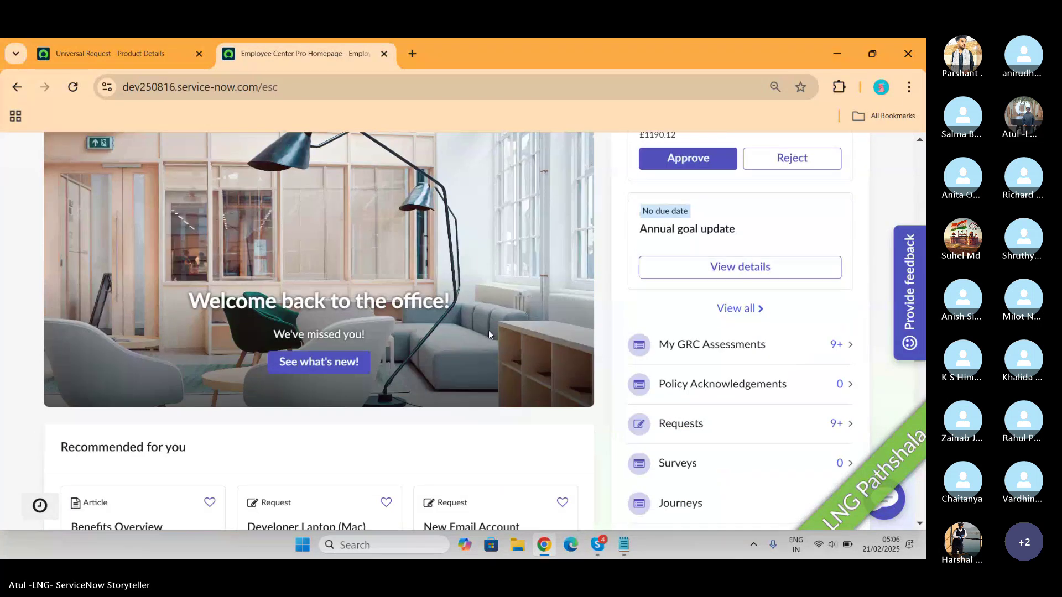
scroll(489, 335, "down", 8)
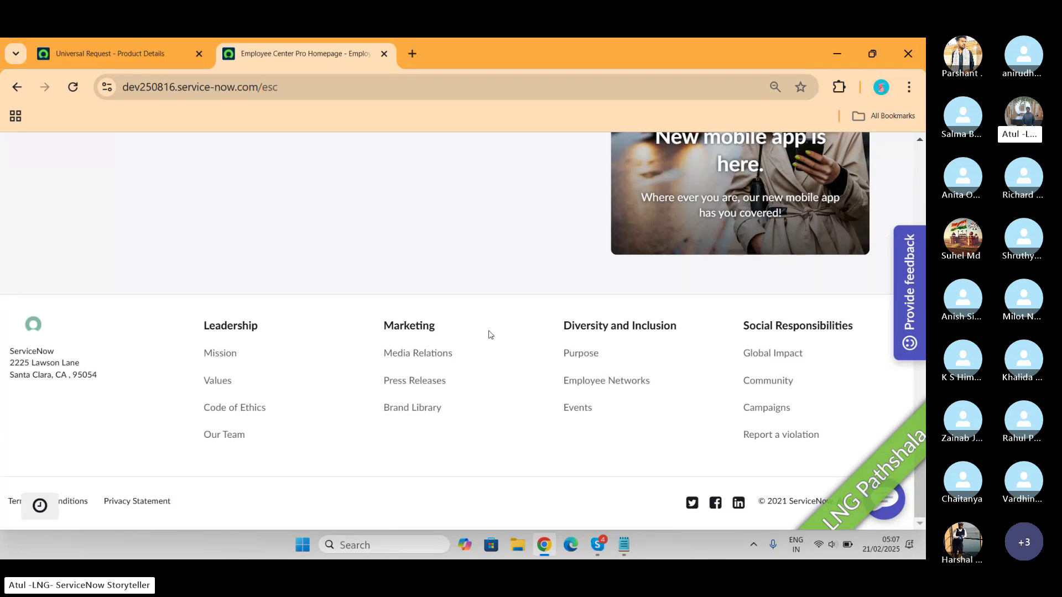
scroll(489, 334, "up", 10)
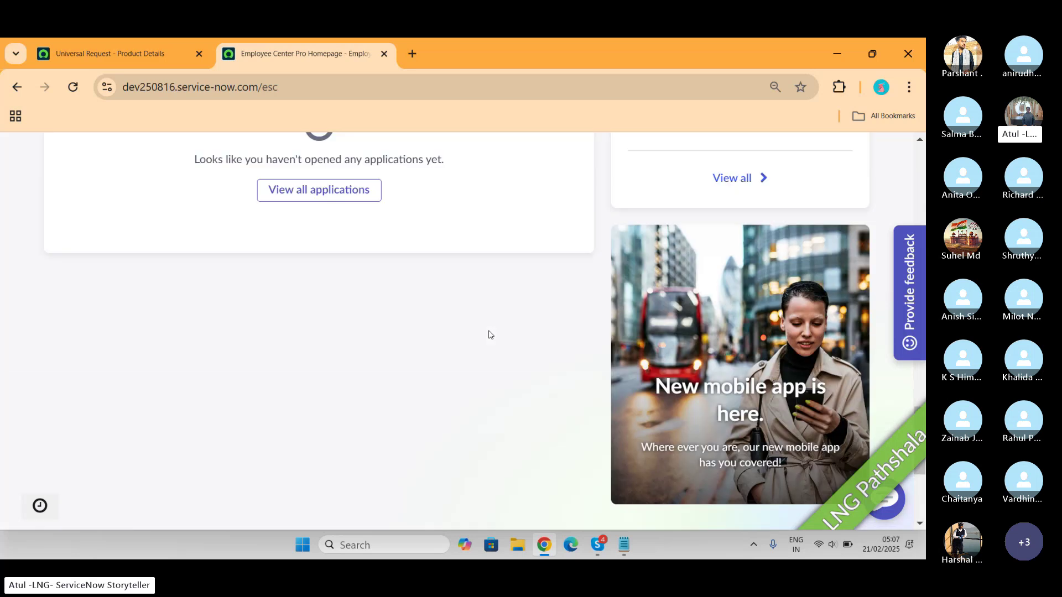
scroll(489, 335, "up", 5)
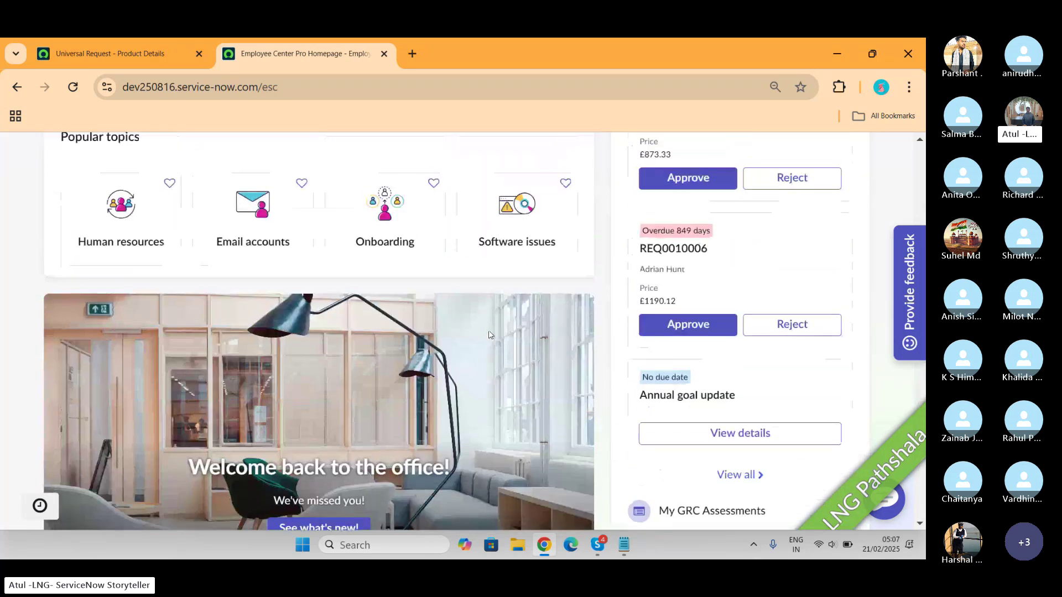
scroll(489, 335, "up", 5)
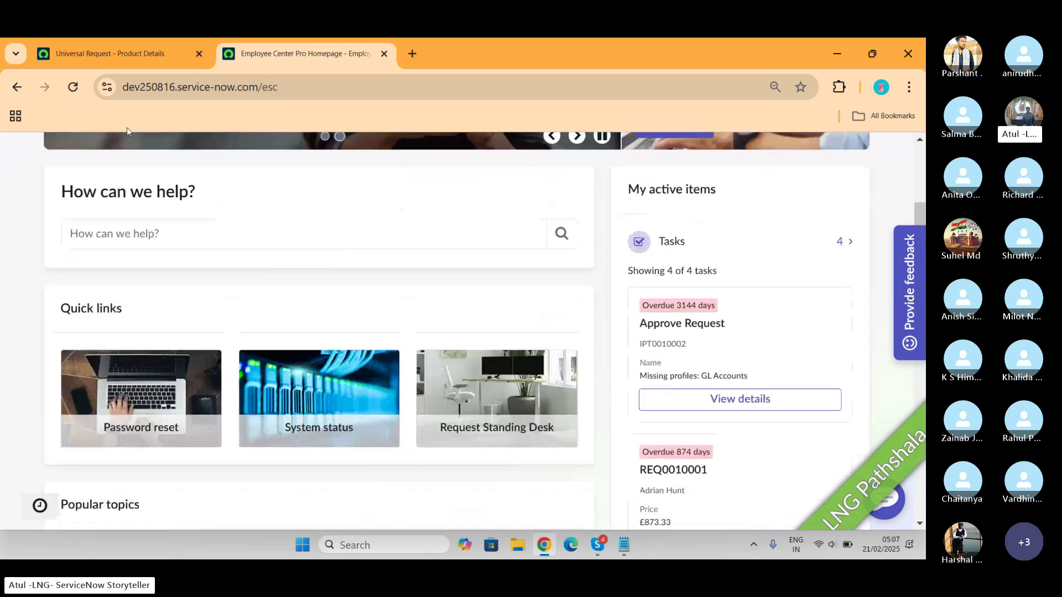
scroll(174, 279, "up", 5)
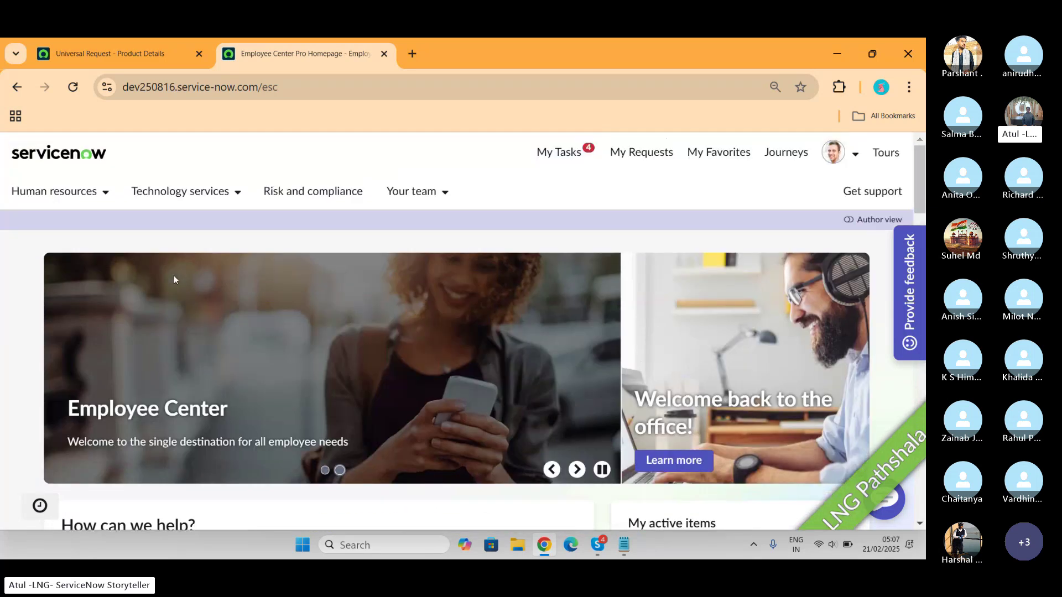
left_click(101, 191)
left_click(83, 468)
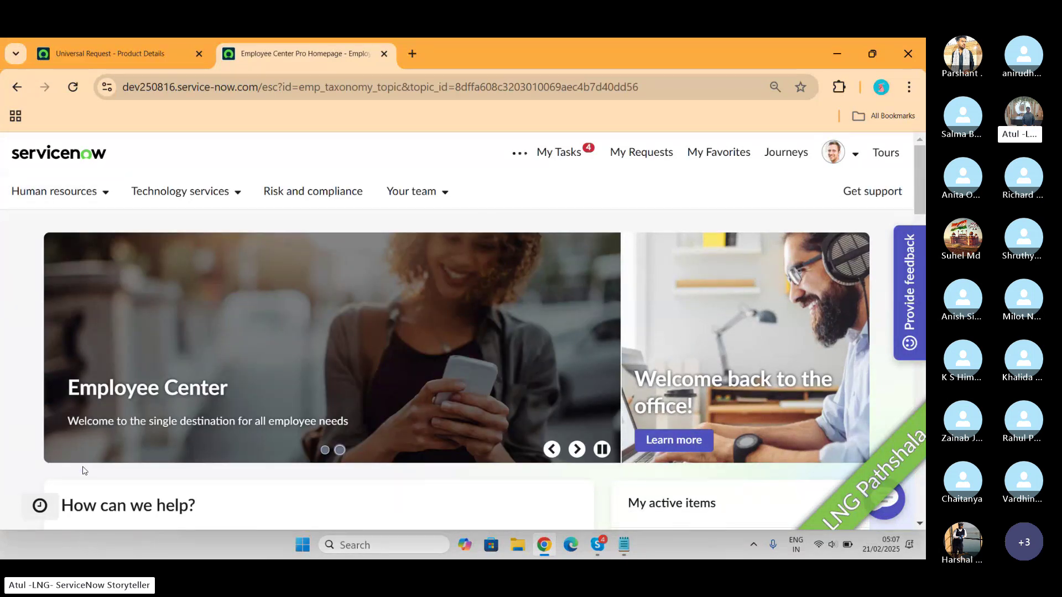
scroll(378, 378, "down", 8)
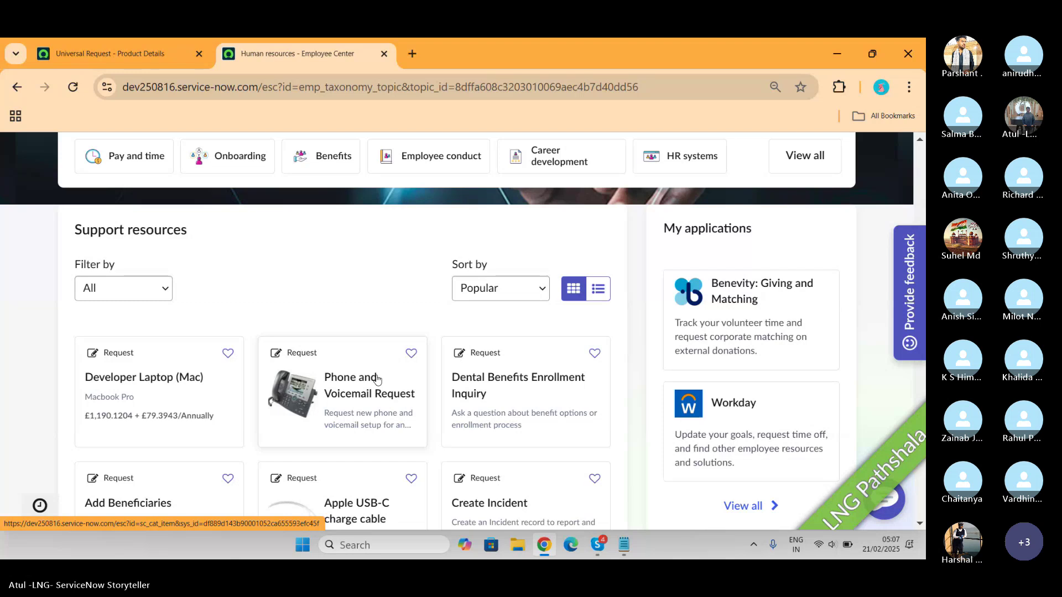
scroll(376, 379, "down", 8)
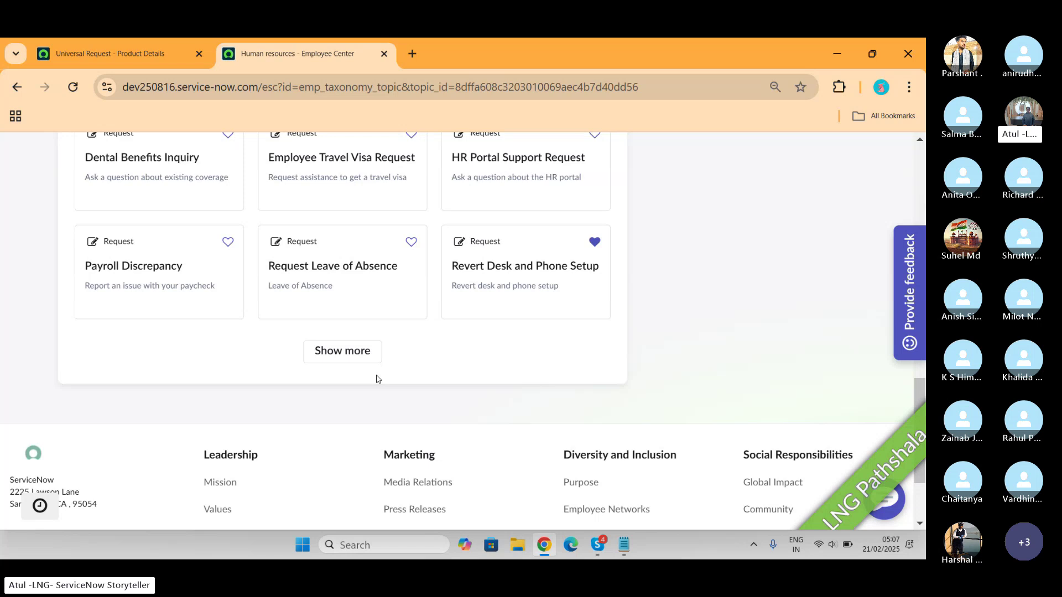
scroll(376, 379, "down", 2)
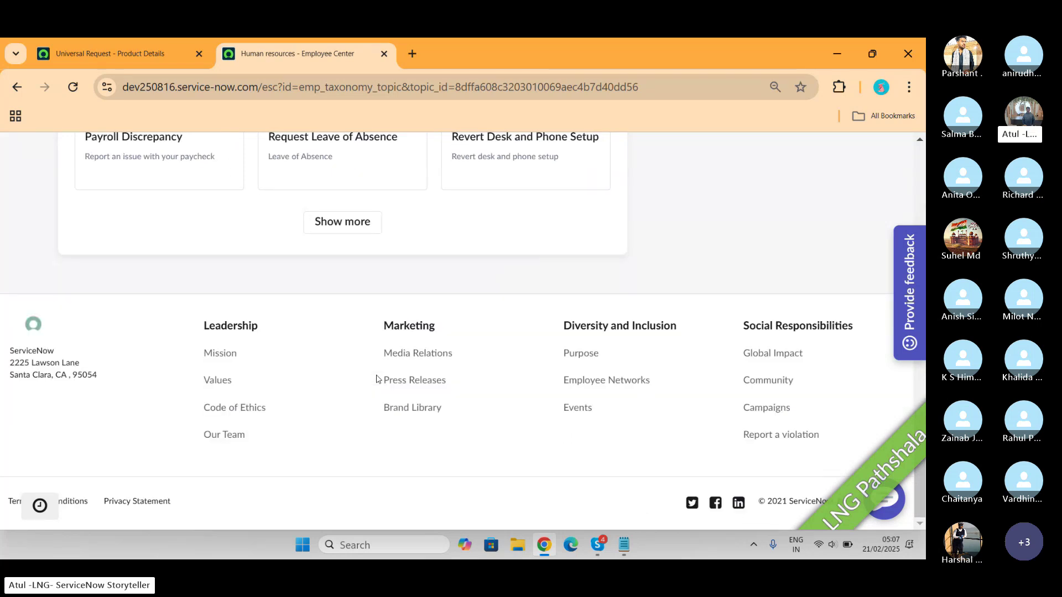
scroll(376, 379, "up", 10)
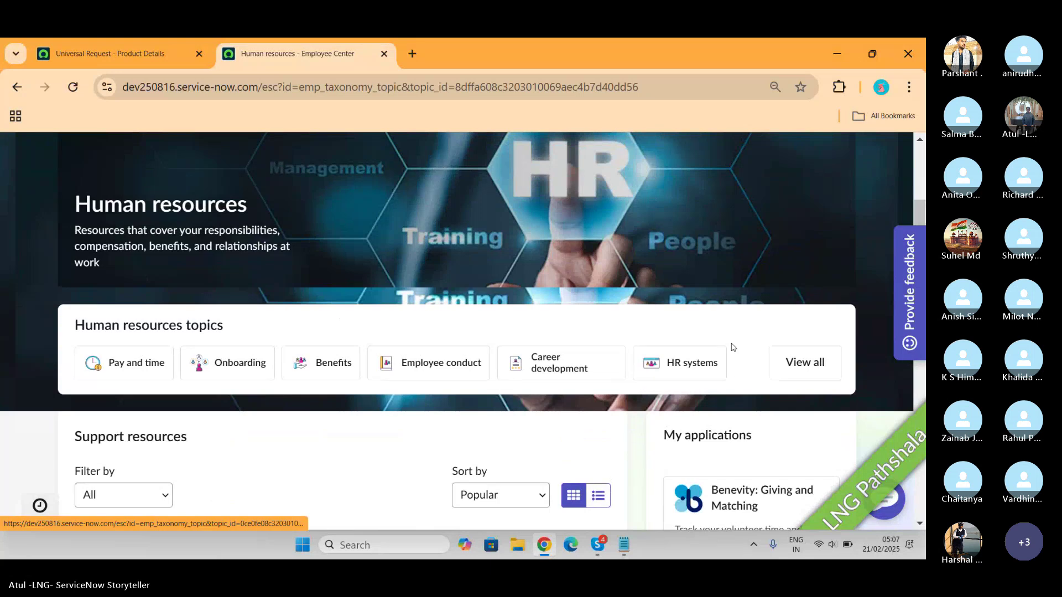
left_click(806, 363)
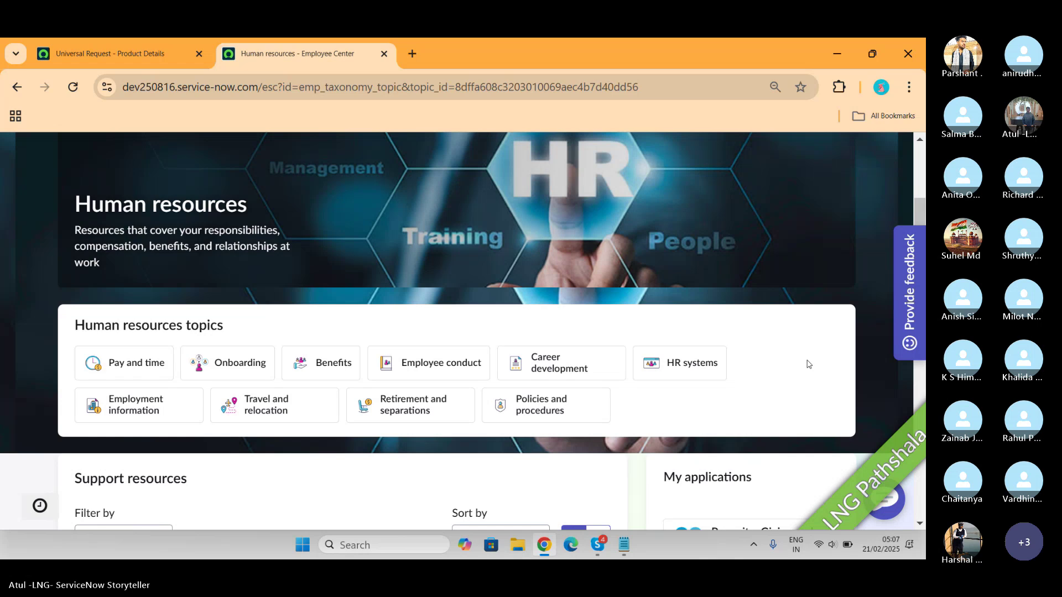
scroll(807, 363, "down", 3)
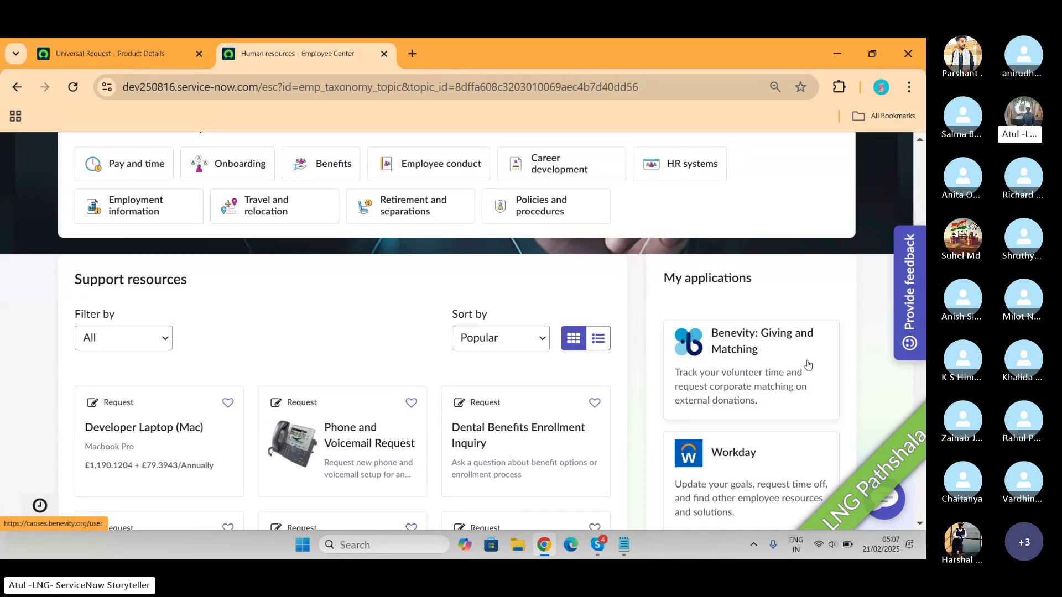
scroll(808, 365, "down", 2)
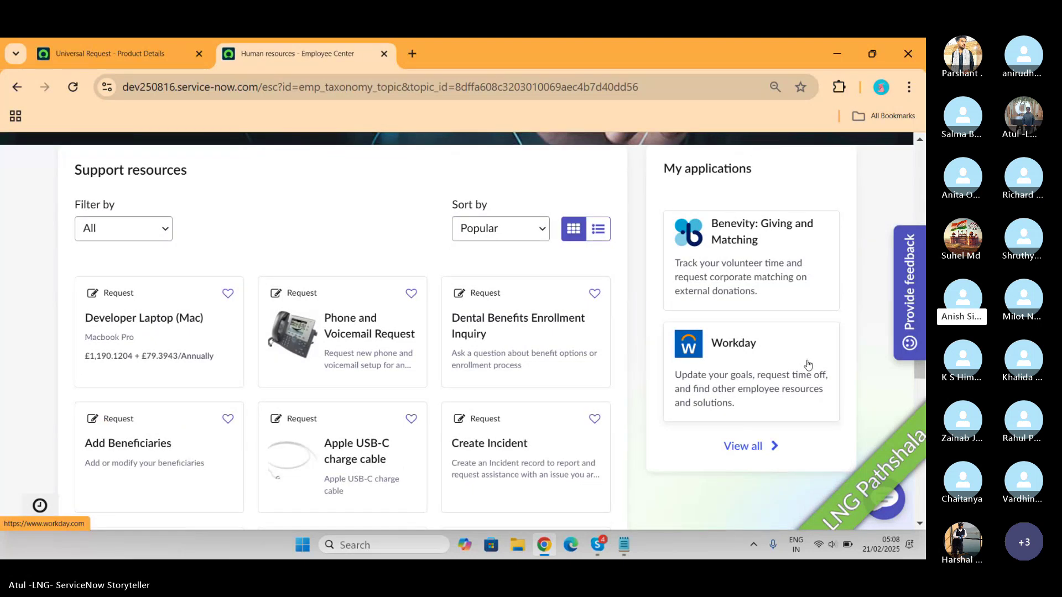
scroll(807, 365, "down", 4)
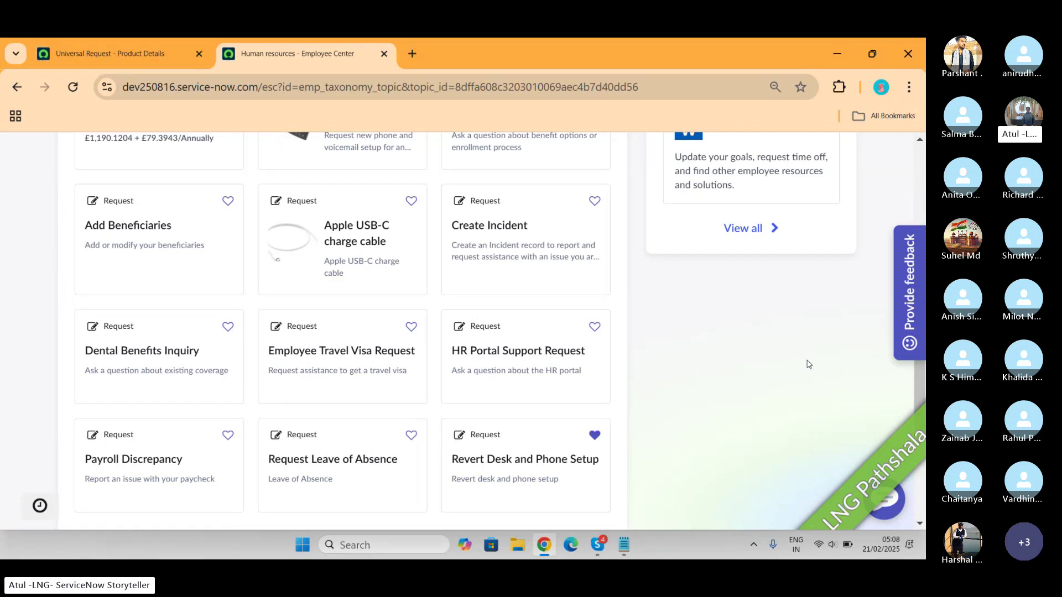
scroll(808, 364, "up", 10)
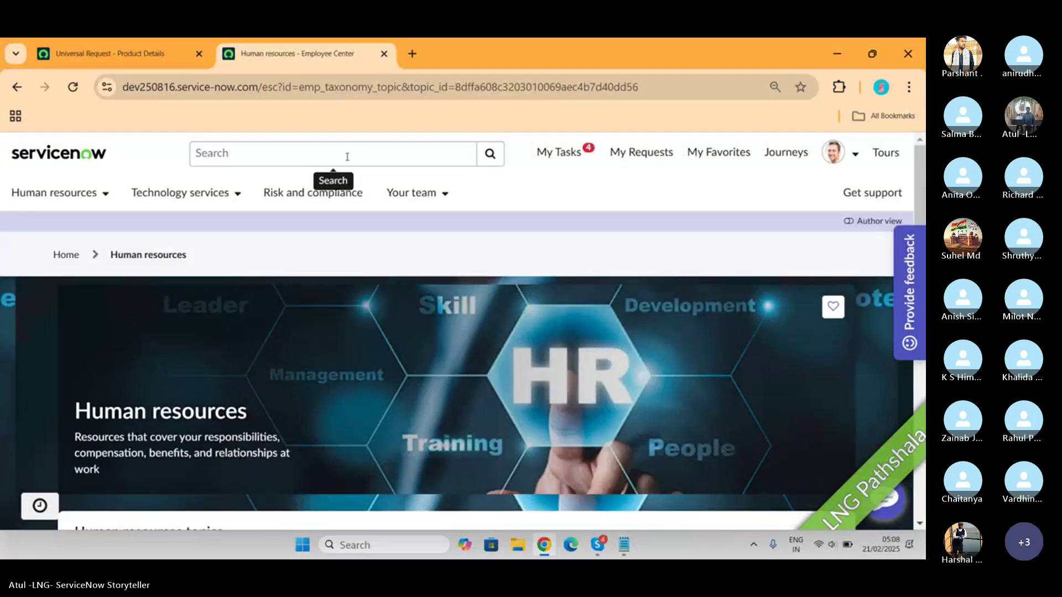
Search the Employee Center for 'Universal request' and review the single Tuition Reimbursement Policy result
left_click(341, 152)
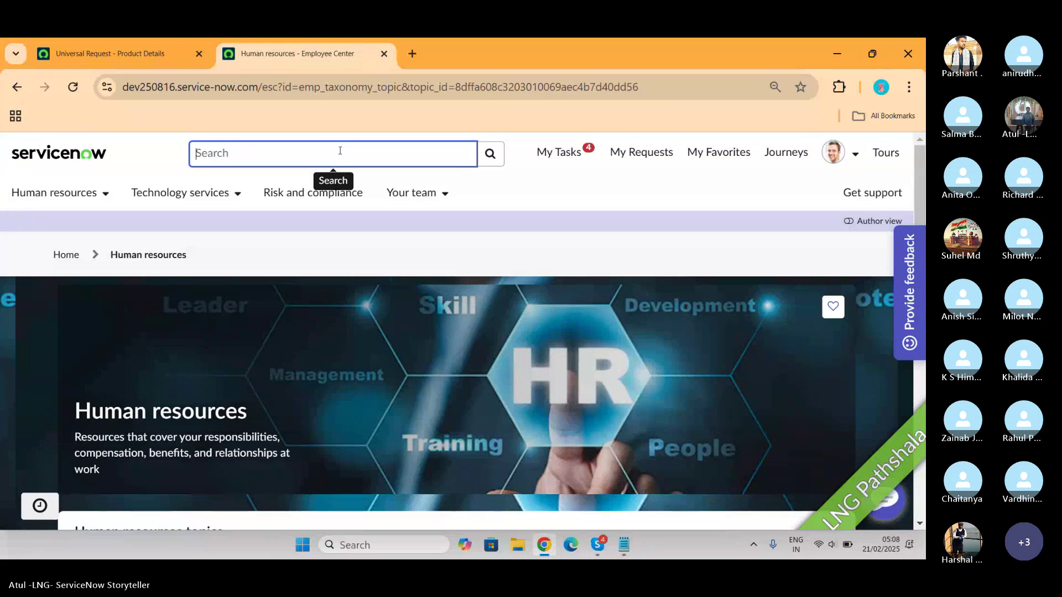
type("Universal request")
key("Return")
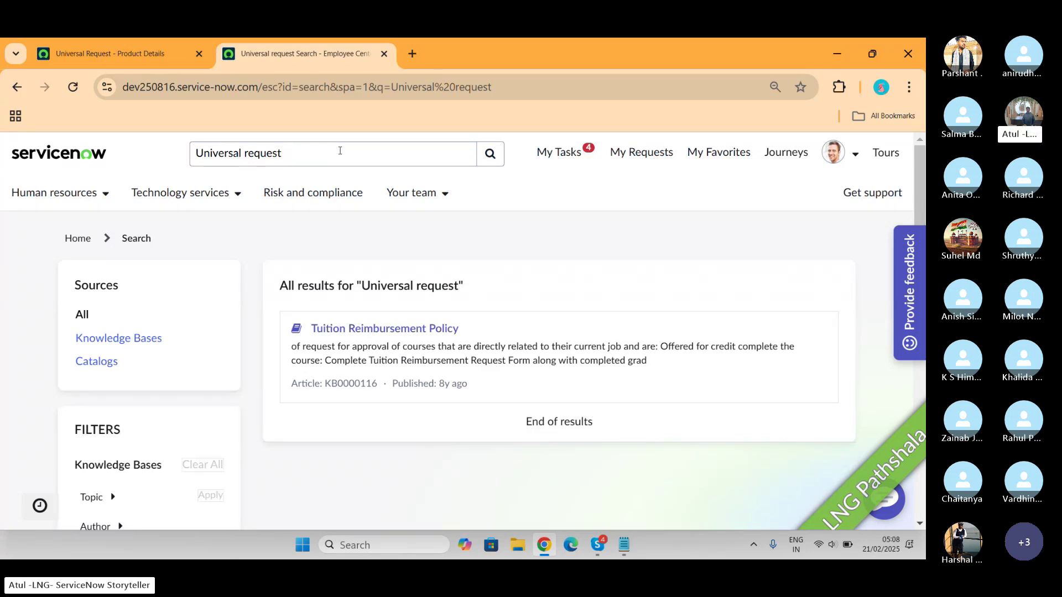
scroll(502, 266, "down", 3)
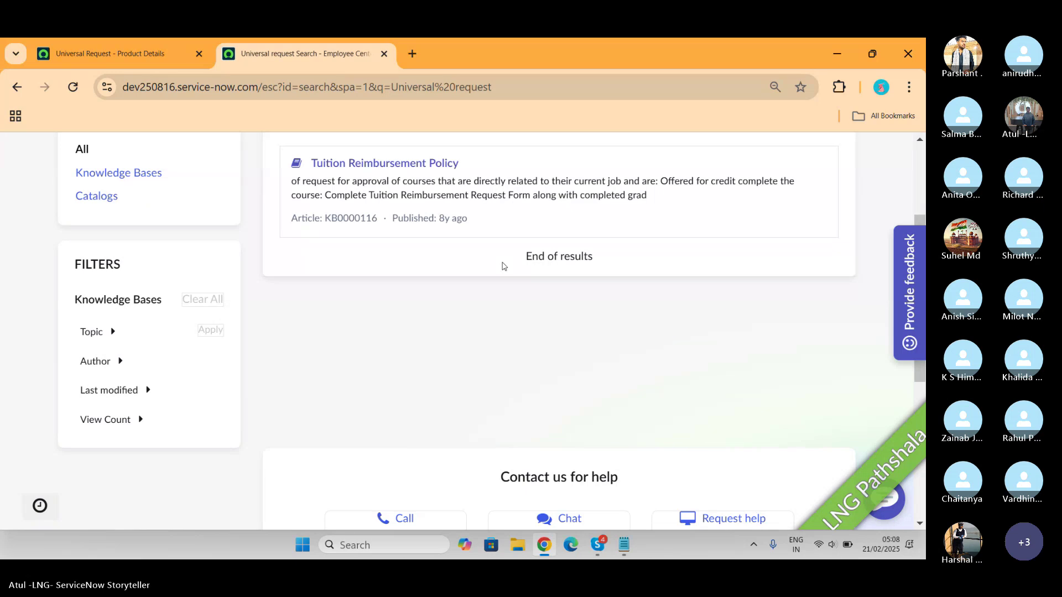
scroll(502, 266, "down", 3)
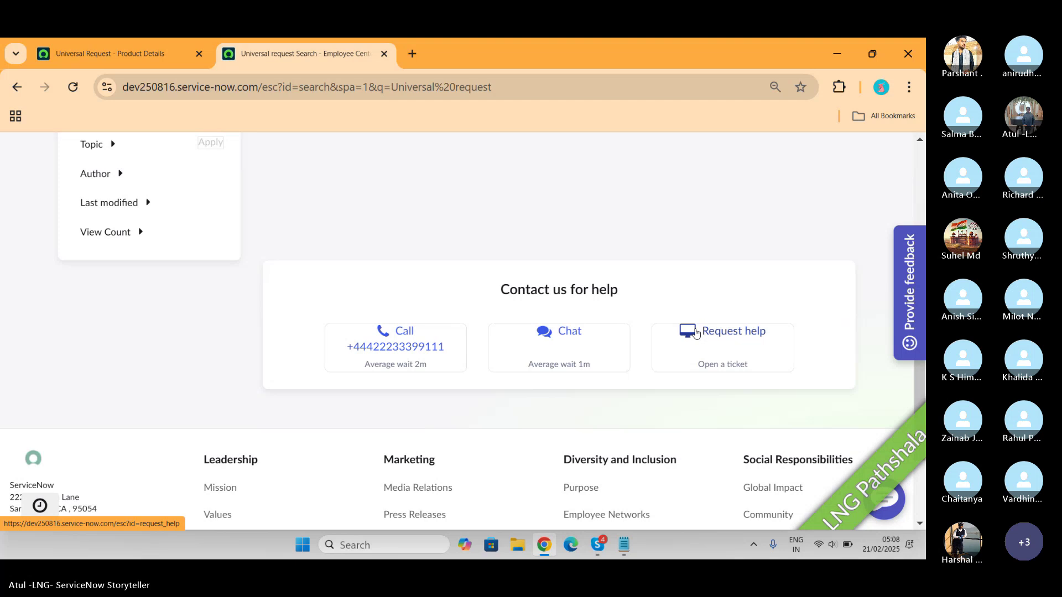
Choose the Request help tile under Contact us and look over the Request Help form
left_click(696, 332)
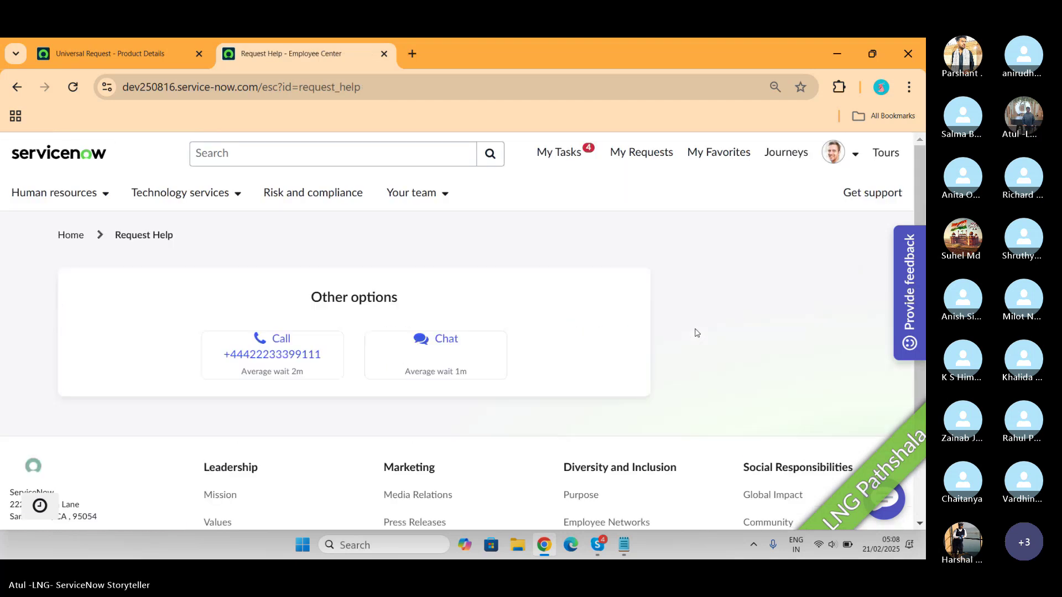
scroll(696, 331, "down", 3)
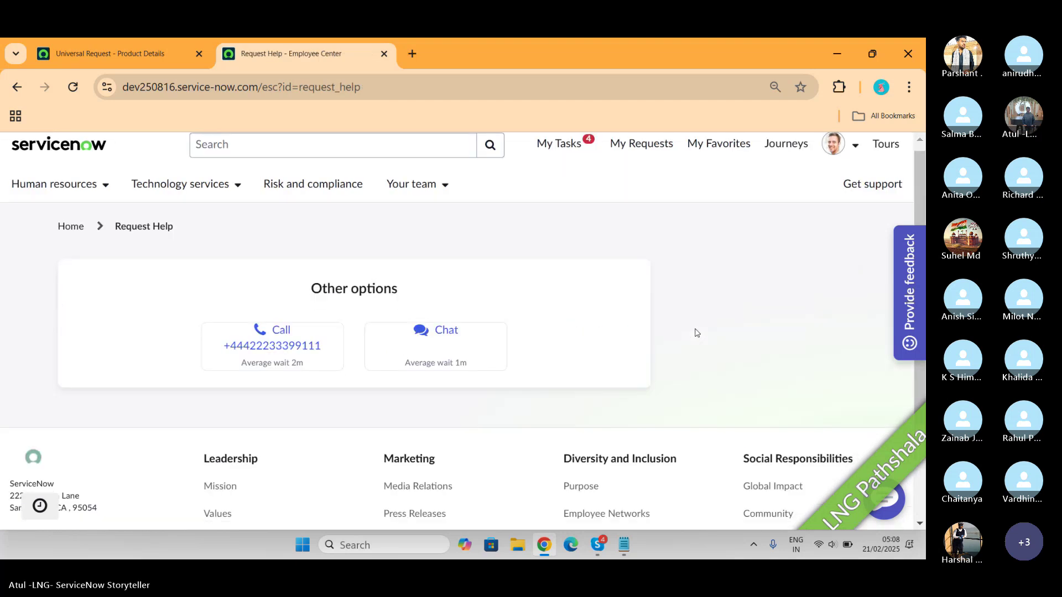
scroll(696, 332, "up", 3)
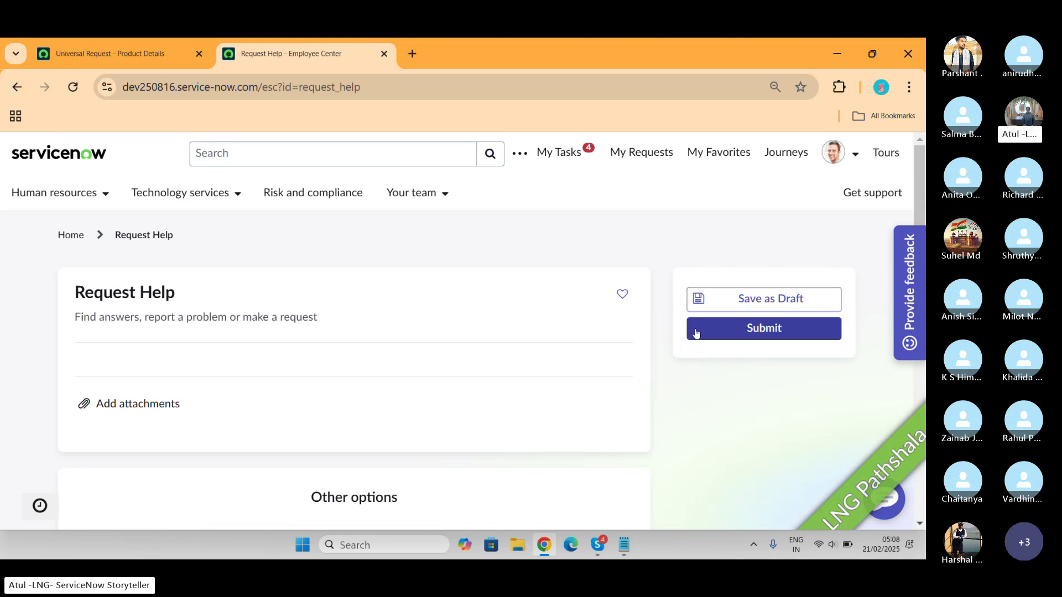
scroll(89, 286, "down", 2)
scroll(182, 227, "down", 2)
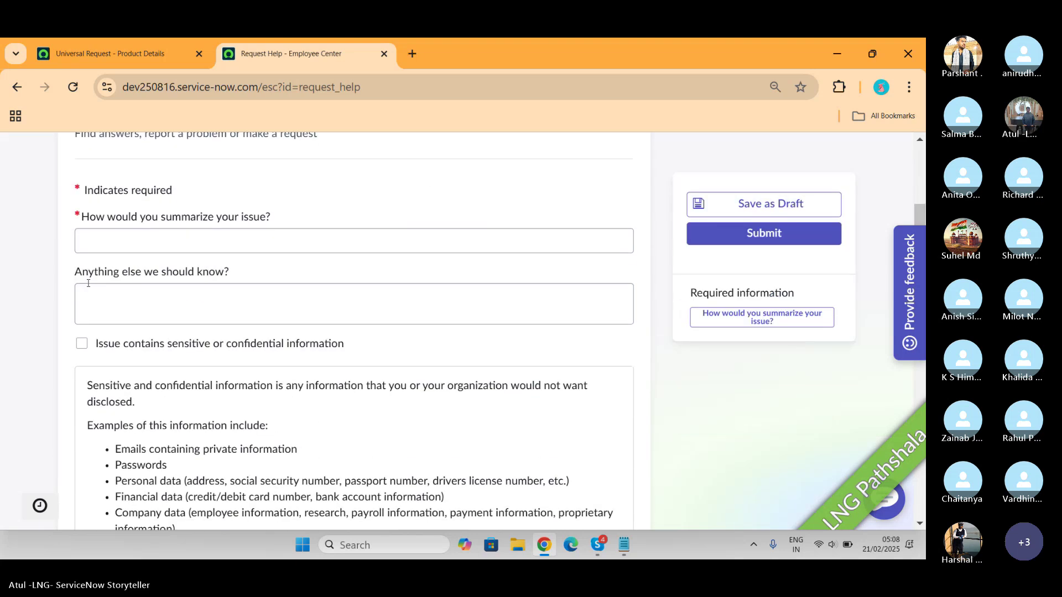
scroll(181, 230, "up", 1)
scroll(181, 230, "up", 1)
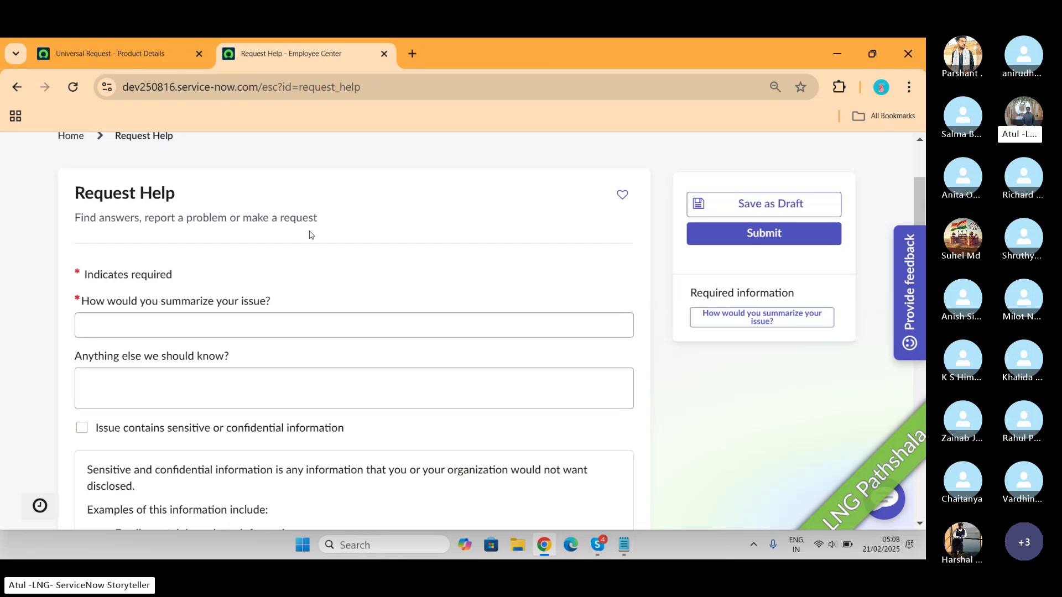
Enter the summary 'Enable to find the LNG Pathshala' and paste the same text into the Anything else box
left_click(268, 323)
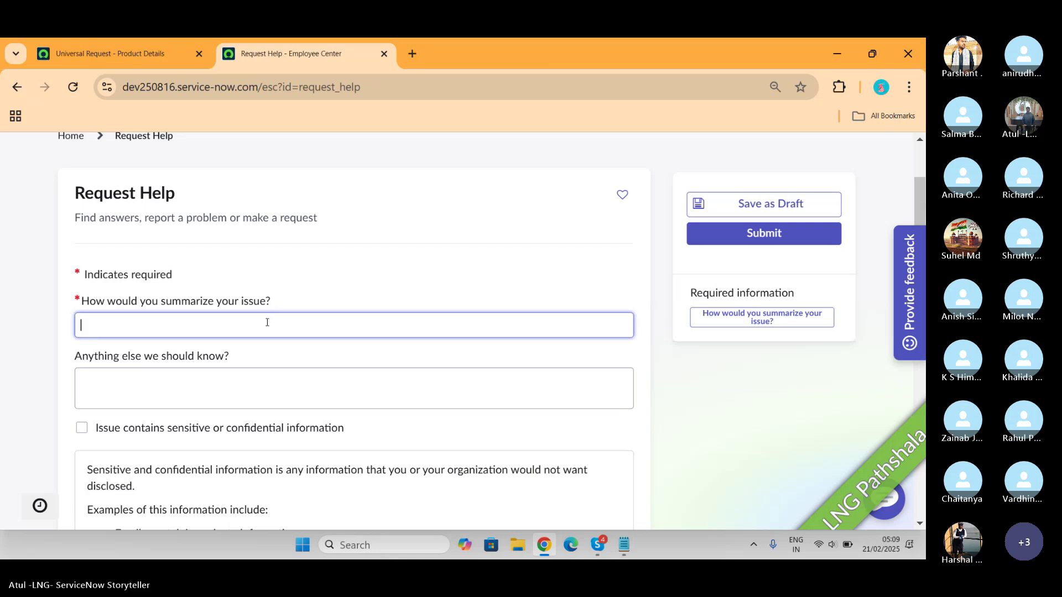
type("Enable to")
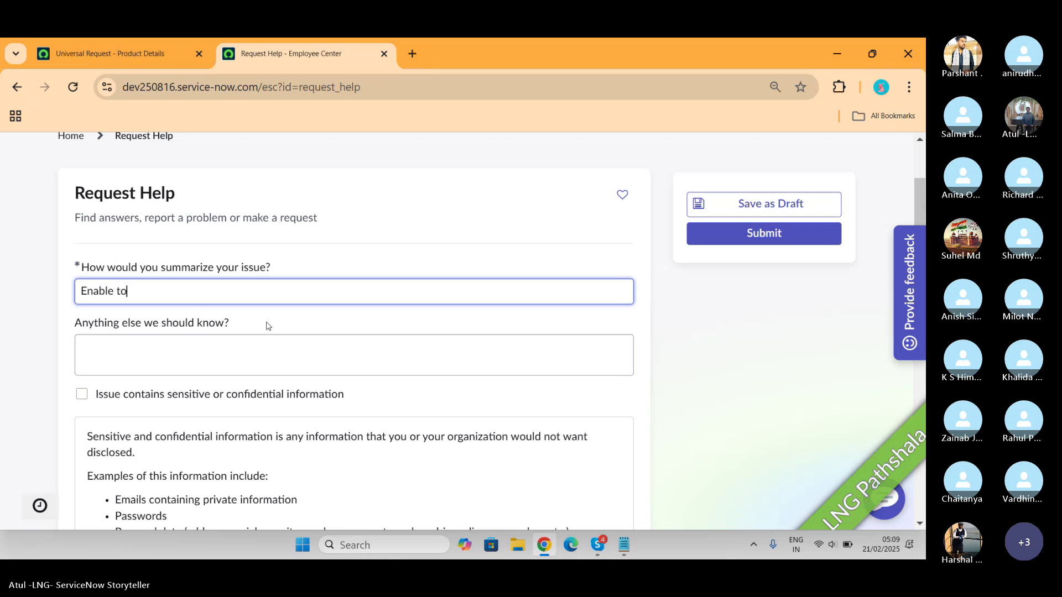
type(" find the L")
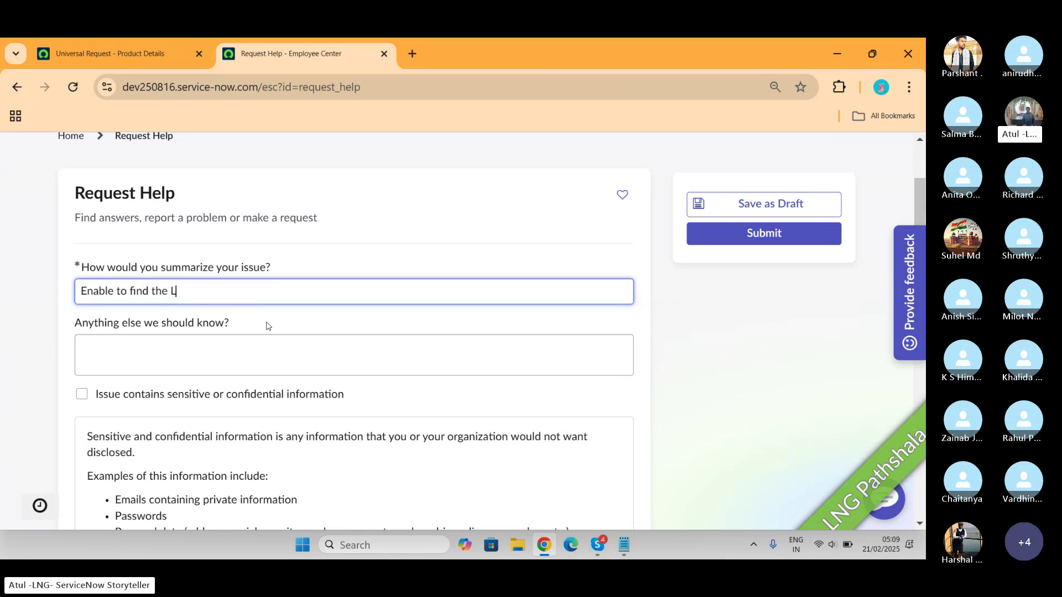
type("NG Pathsaha")
key("BackSpace")
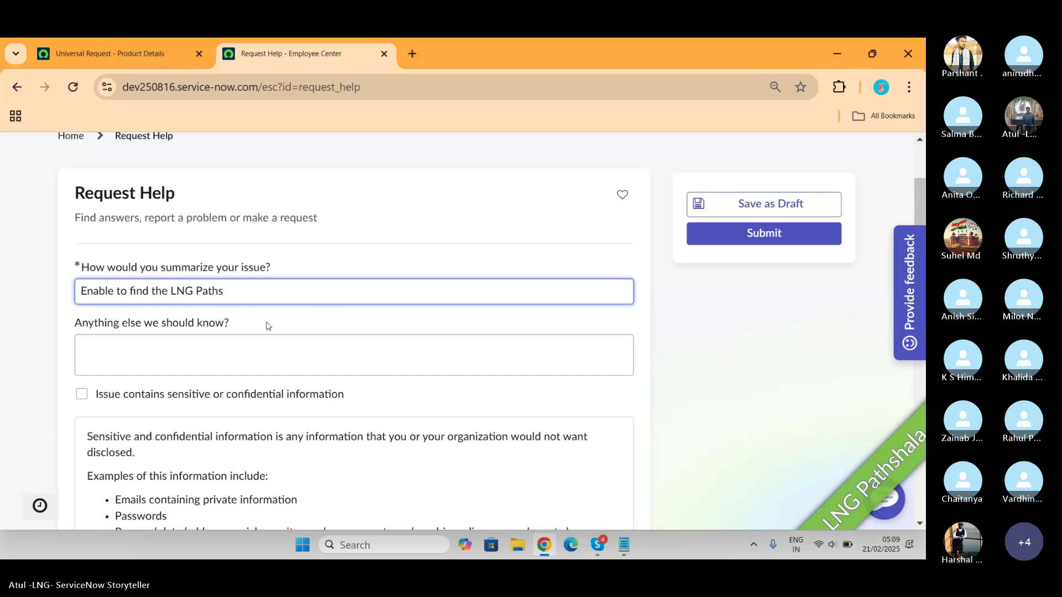
key("BackSpace")
type("hala")
key("ctrl+a")
key("ctrl+c")
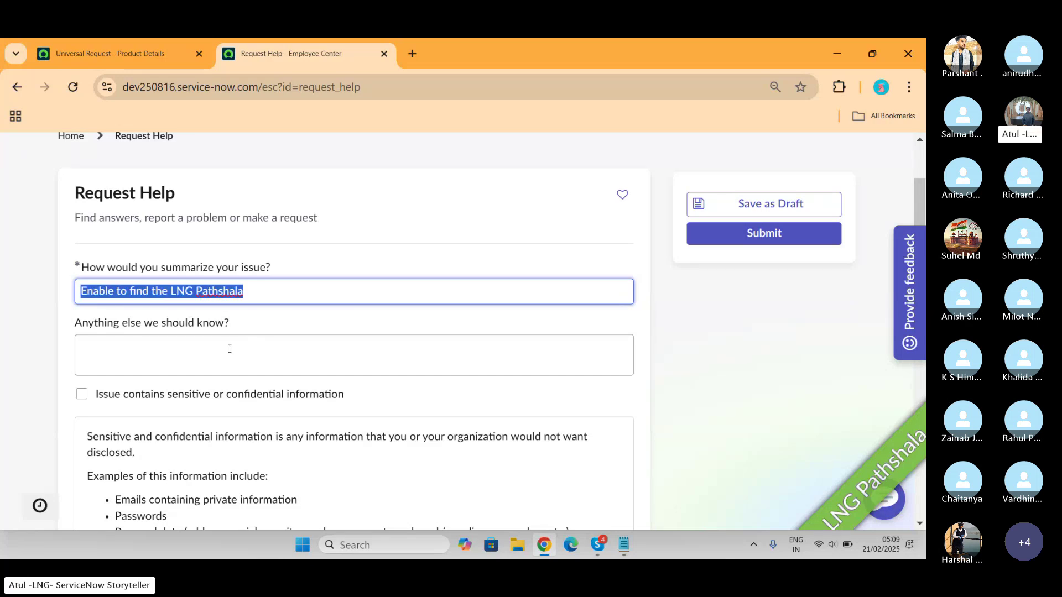
left_click(229, 349)
key("ctrl+v")
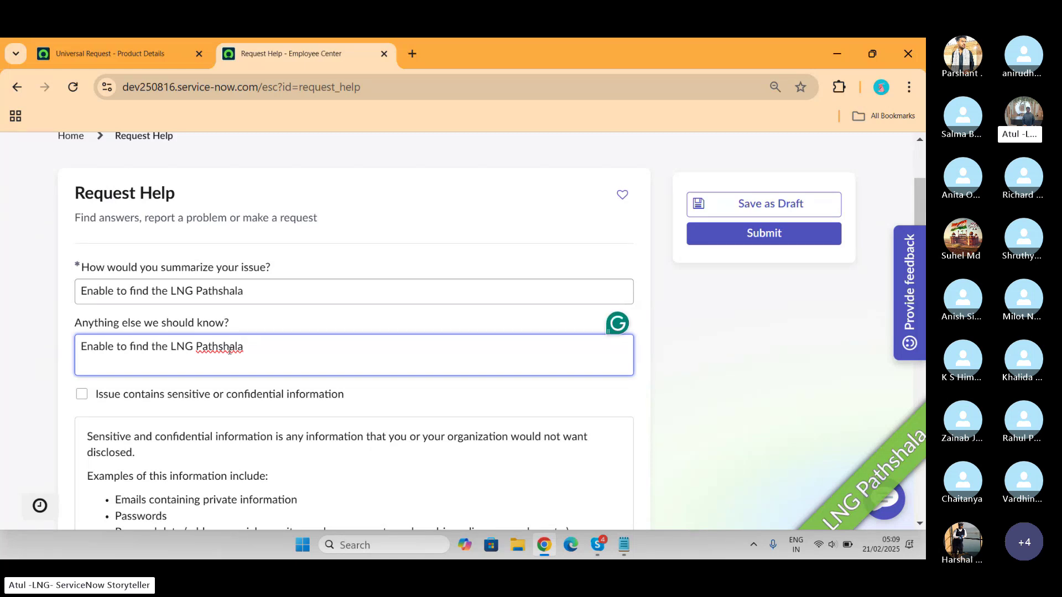
Flag the request as sensitive and set the department to I'm not sure (general submission)
scroll(229, 351, "down", 1)
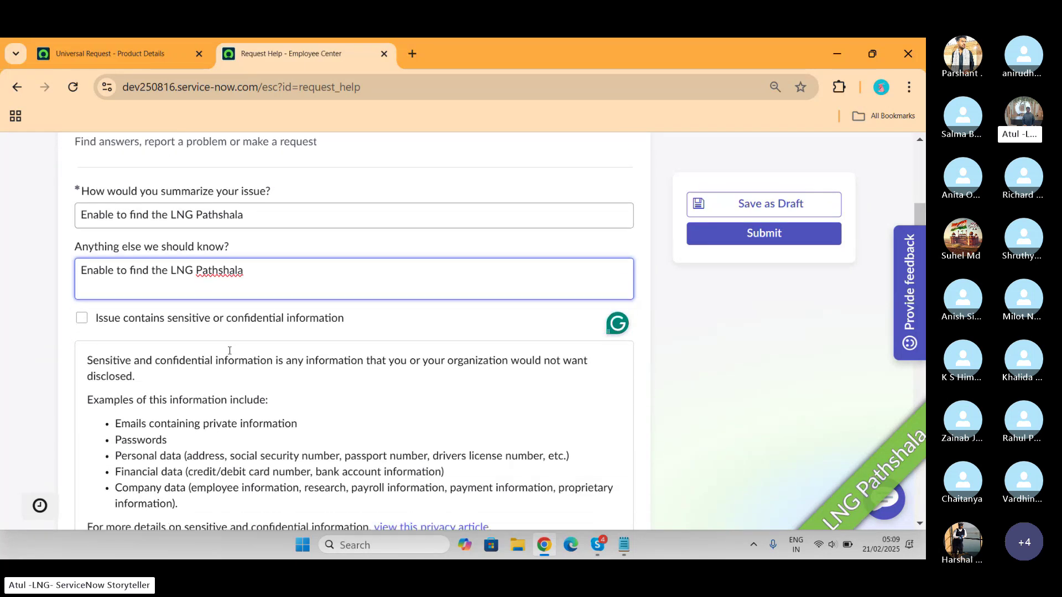
left_click(82, 319)
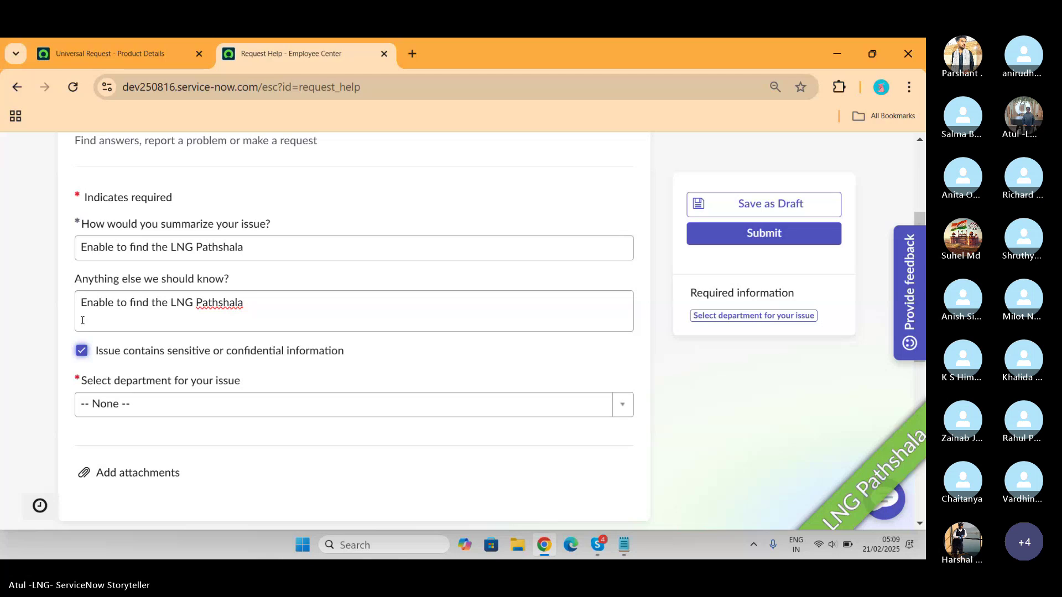
scroll(94, 318, "down", 2)
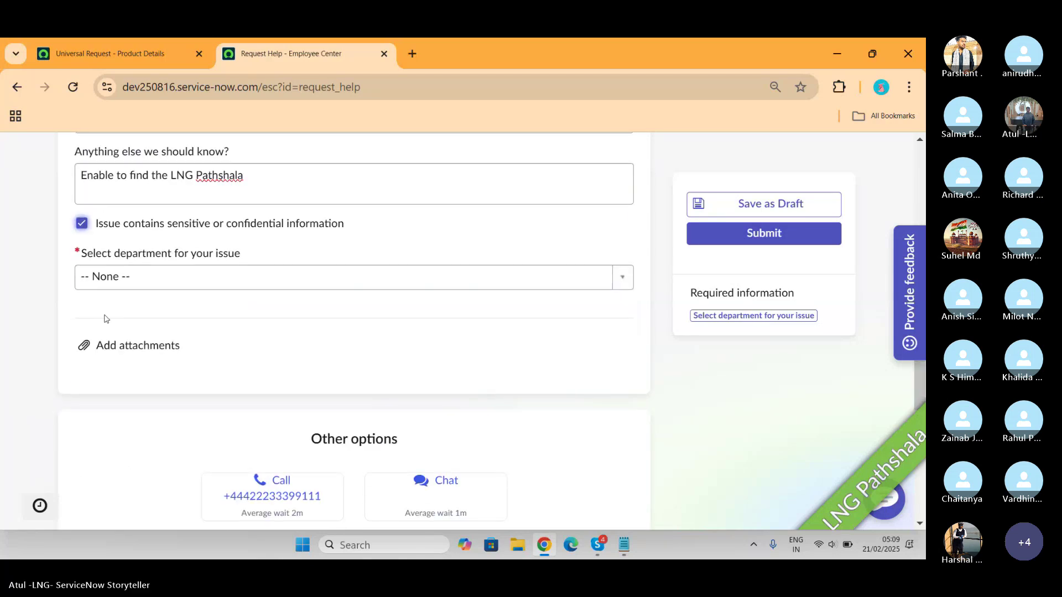
left_click(182, 280)
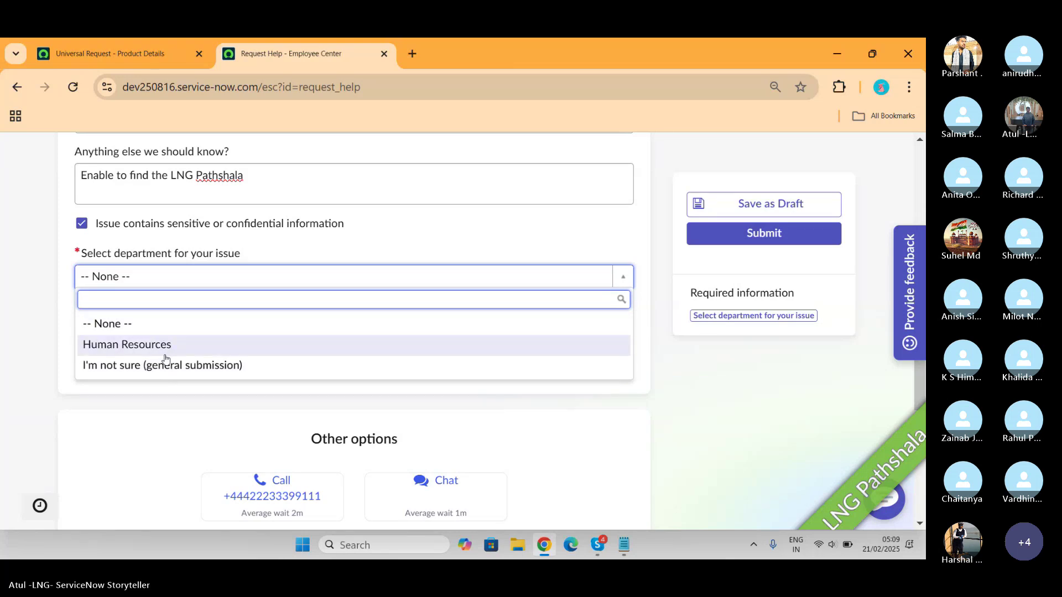
left_click(166, 365)
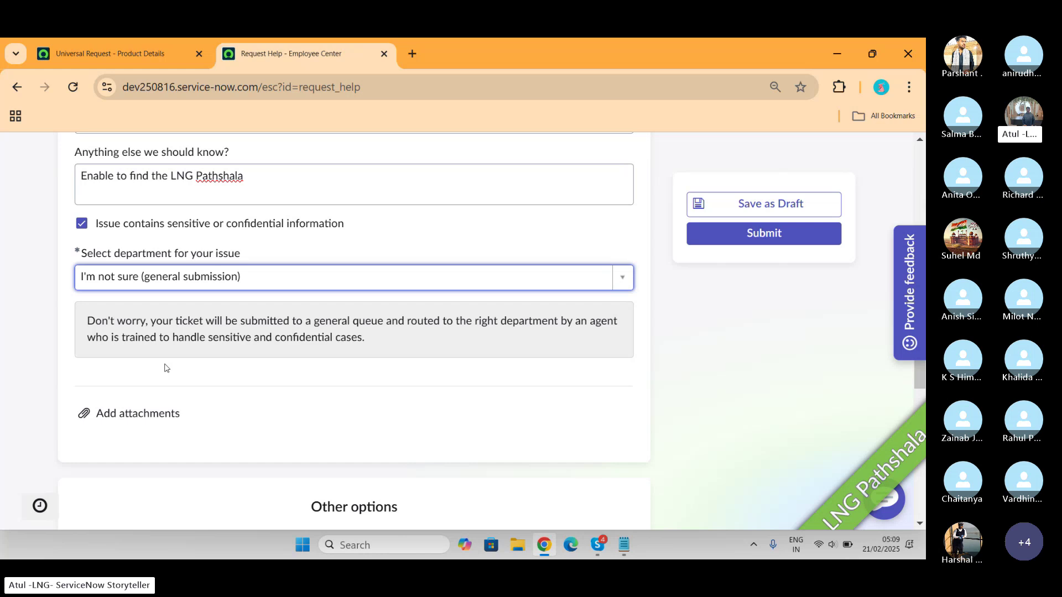
Submit the help request and copy its request number UR0010002 from the portal ticket
left_click(802, 235)
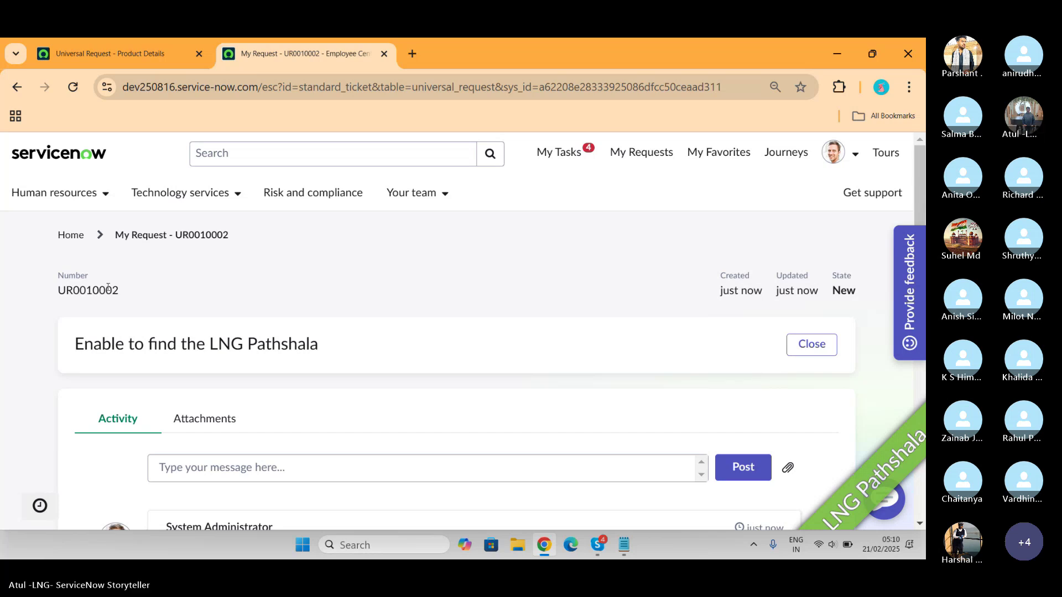
double_click(89, 291)
key("ctrl+c")
From the product details tab, search globally for UR0010002 to open the request record
left_click(174, 58)
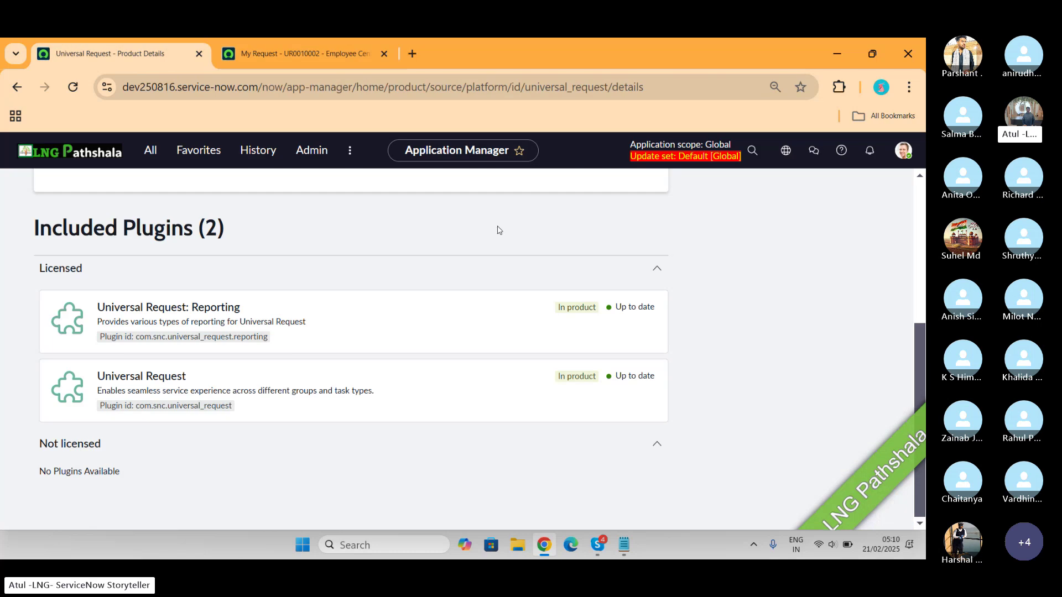
left_click(750, 154)
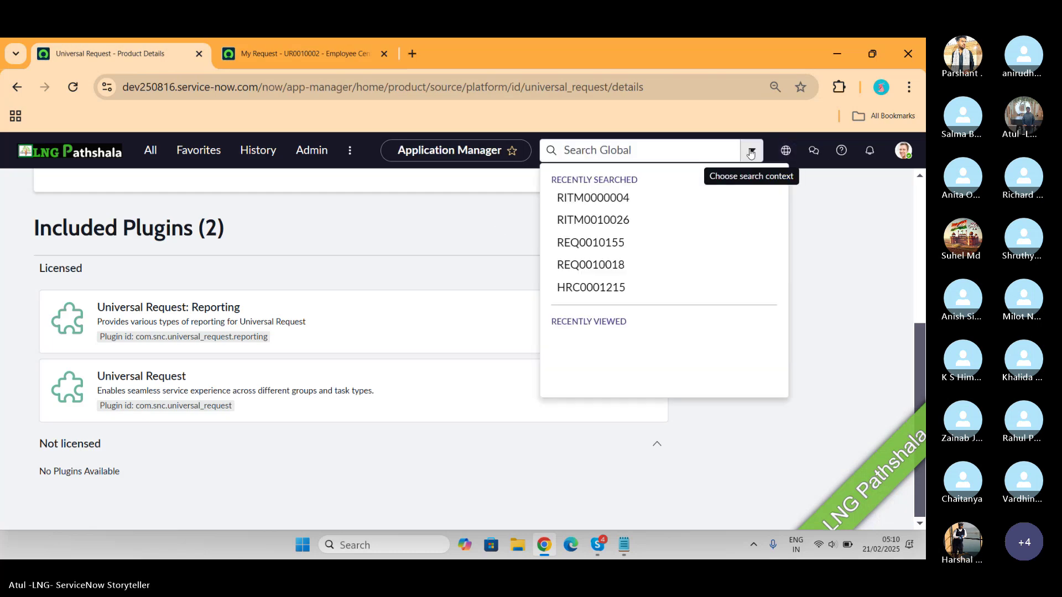
type("UR0010002")
key("Return")
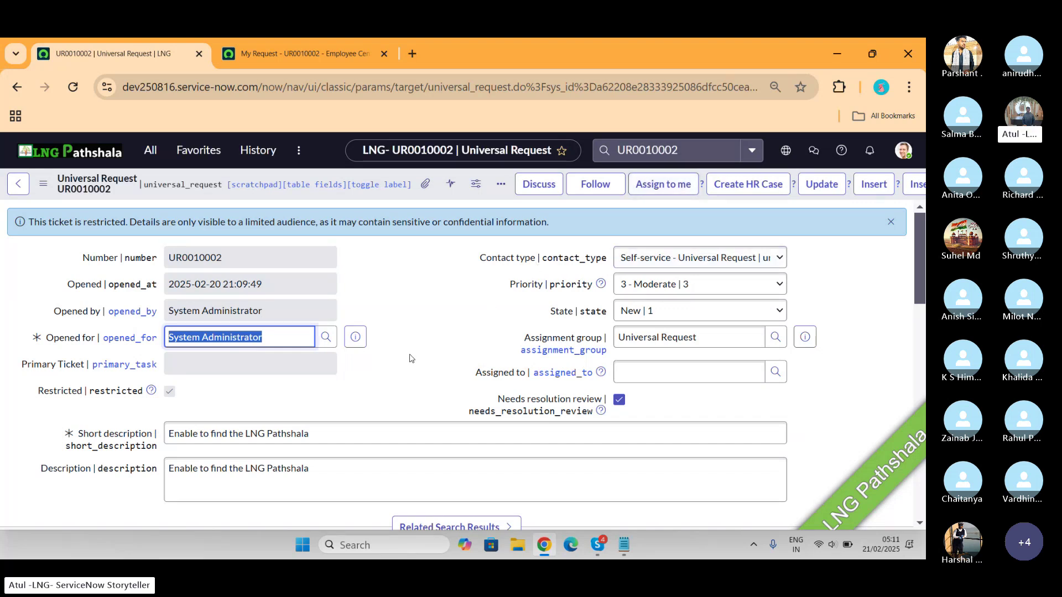
Review the UR0010002 request form and create an HR case from it
scroll(410, 358, "down", 3)
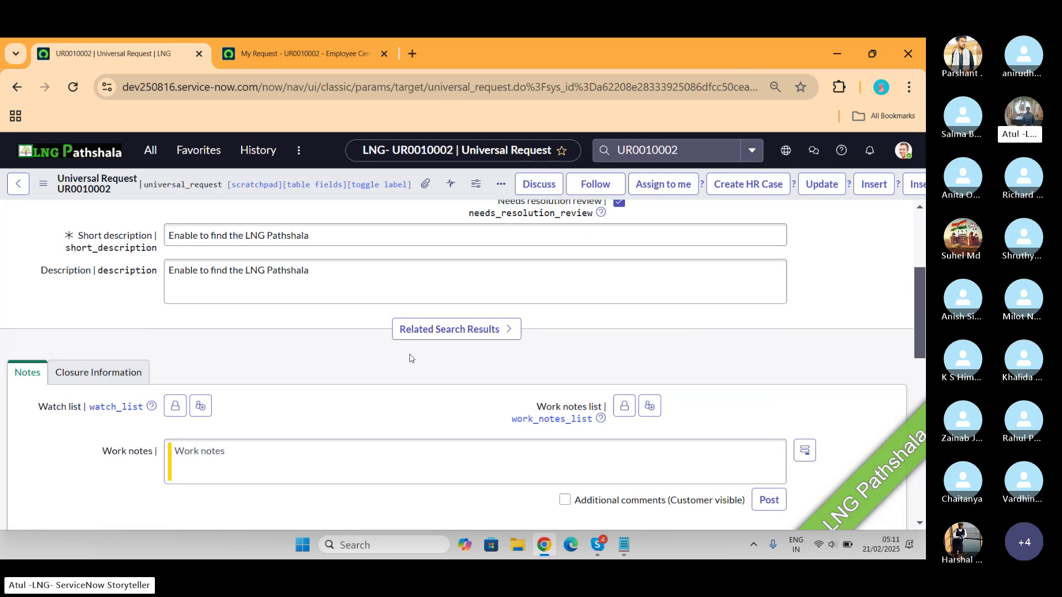
scroll(410, 358, "down", 8)
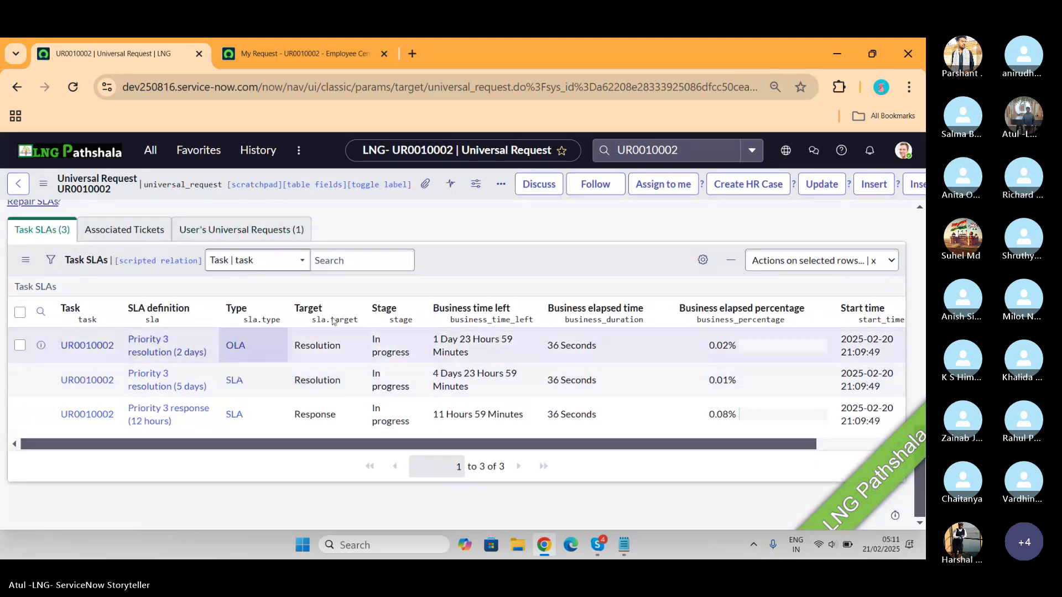
scroll(493, 241, "up", 9)
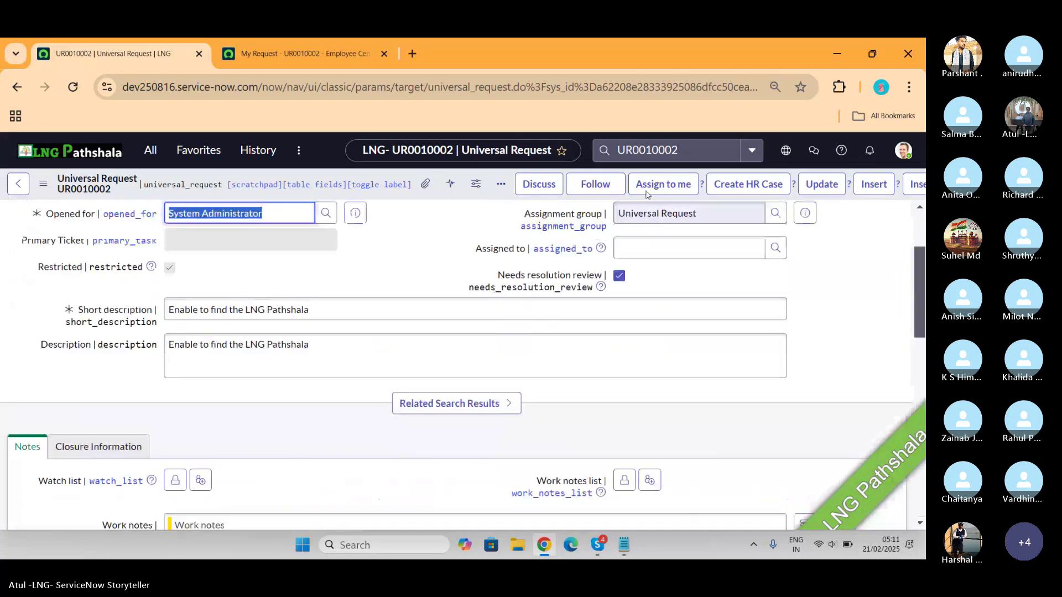
left_click(724, 187)
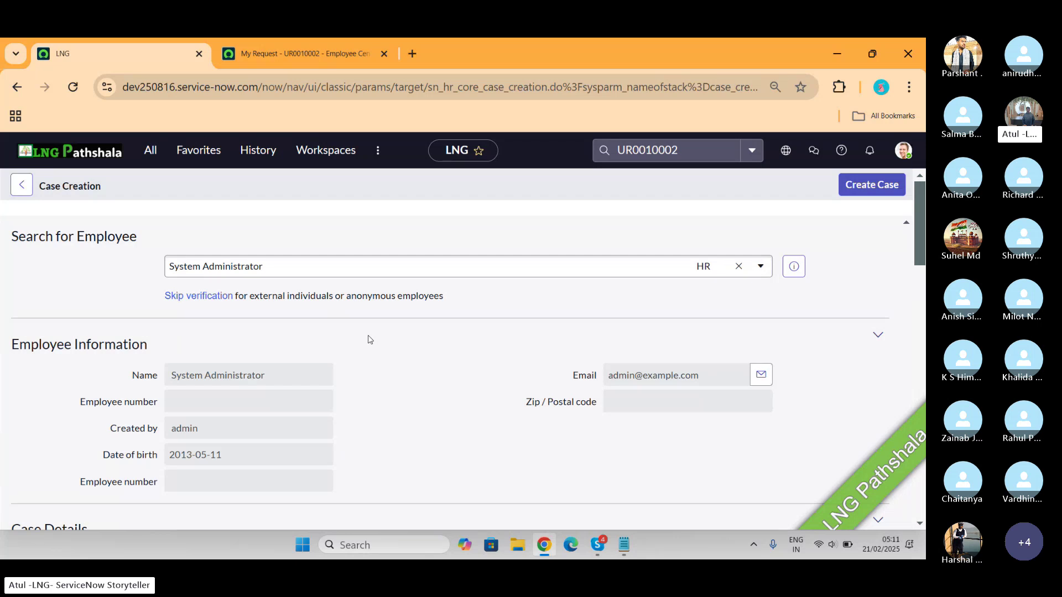
Set the case COE to HR Benefits Case and pick the custom HR service
scroll(370, 340, "down", 5)
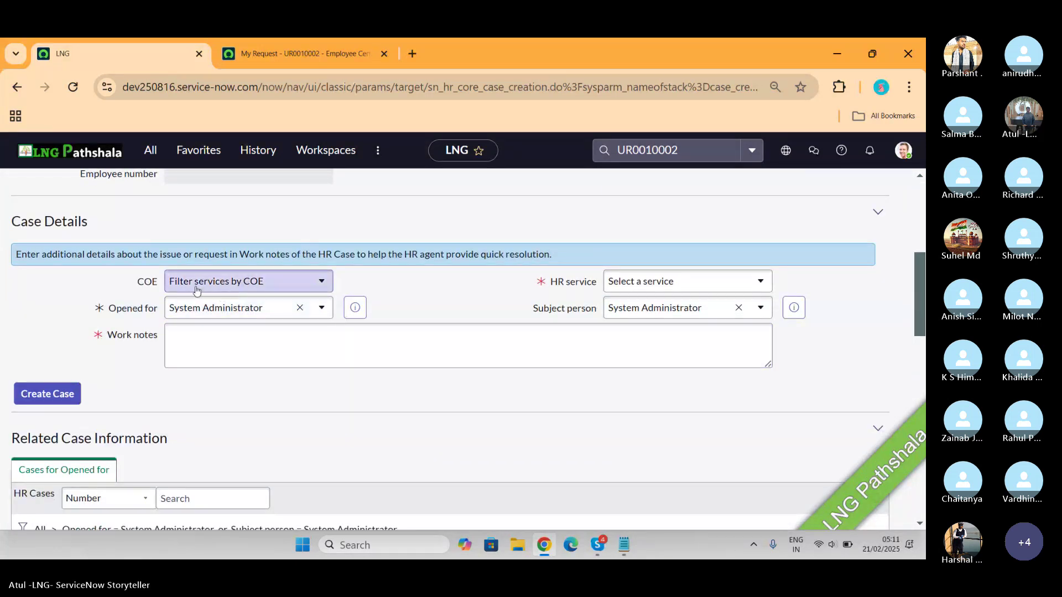
left_click(286, 289)
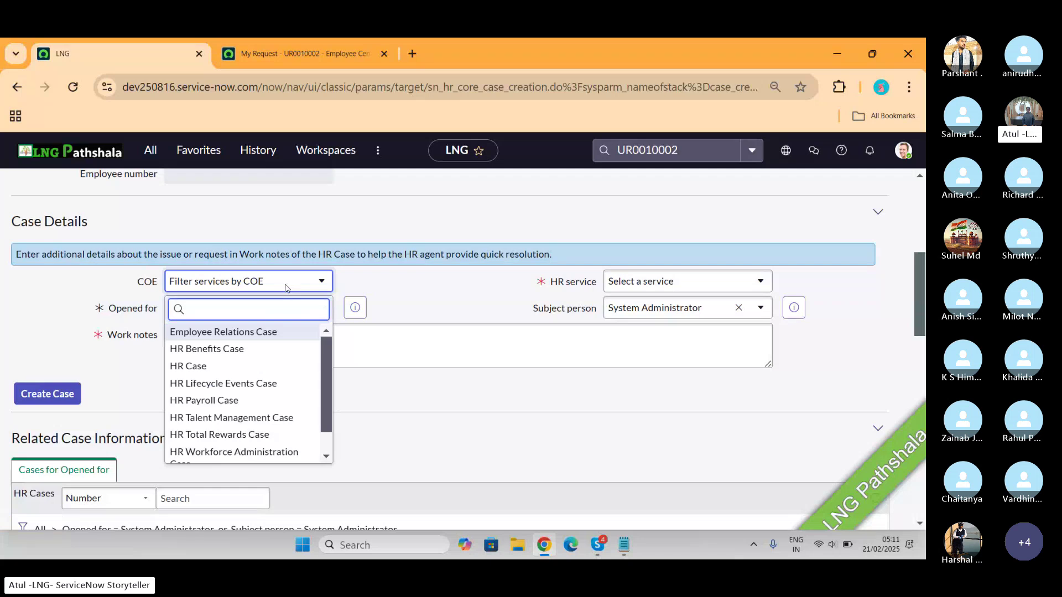
left_click(189, 349)
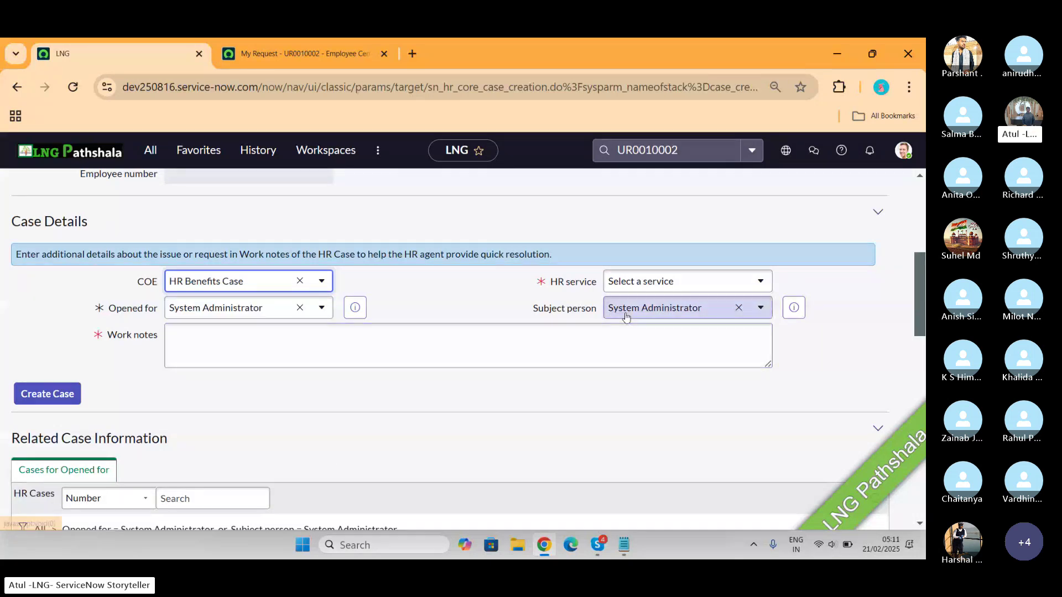
left_click(675, 282)
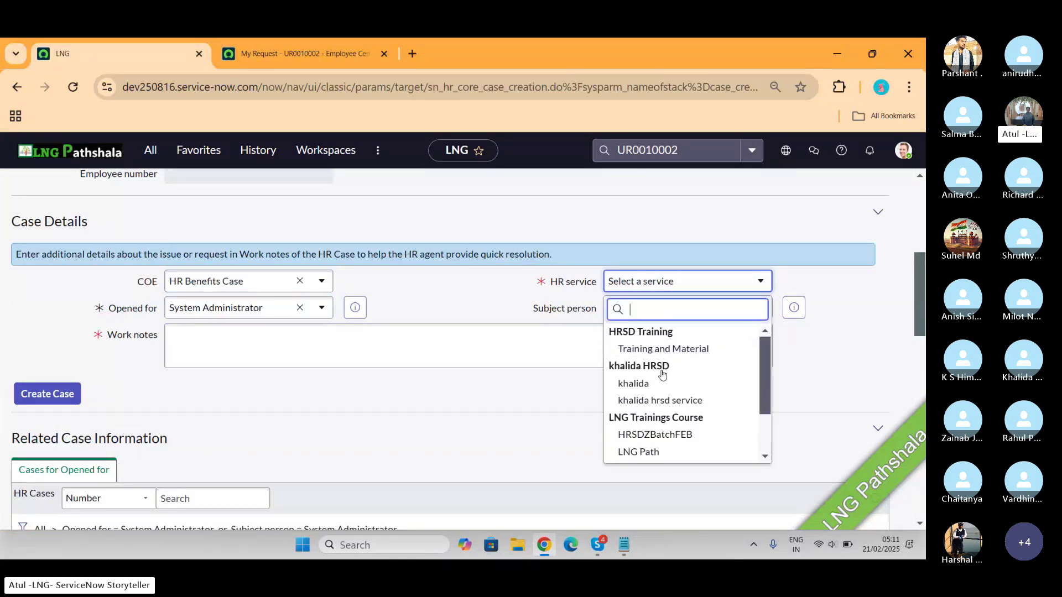
left_click(656, 386)
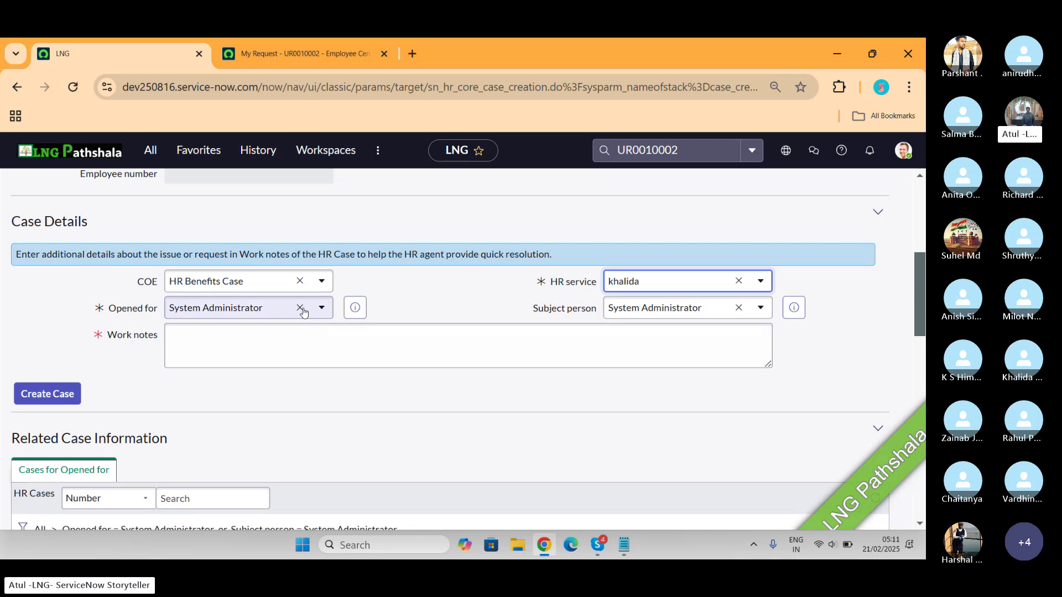
Paste UR0010002 into the work notes and create the case
left_click(311, 344)
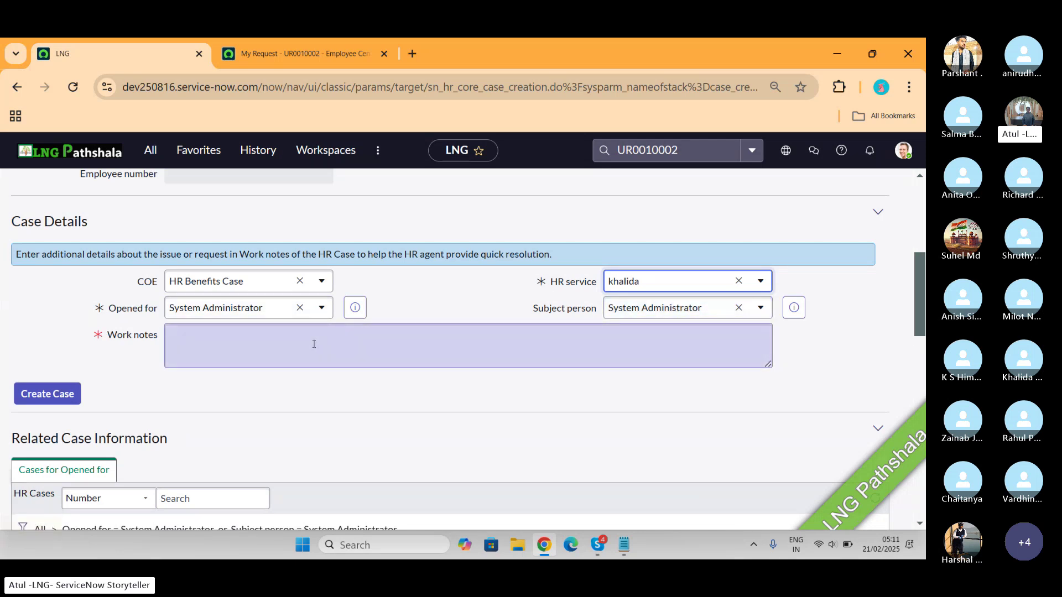
key("ctrl+v")
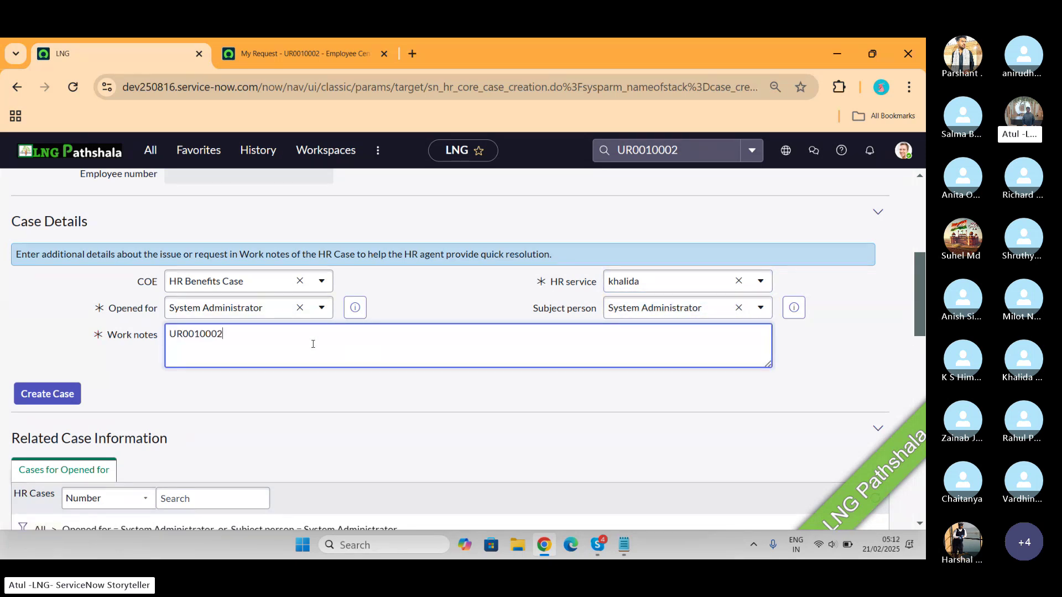
scroll(313, 344, "down", 3)
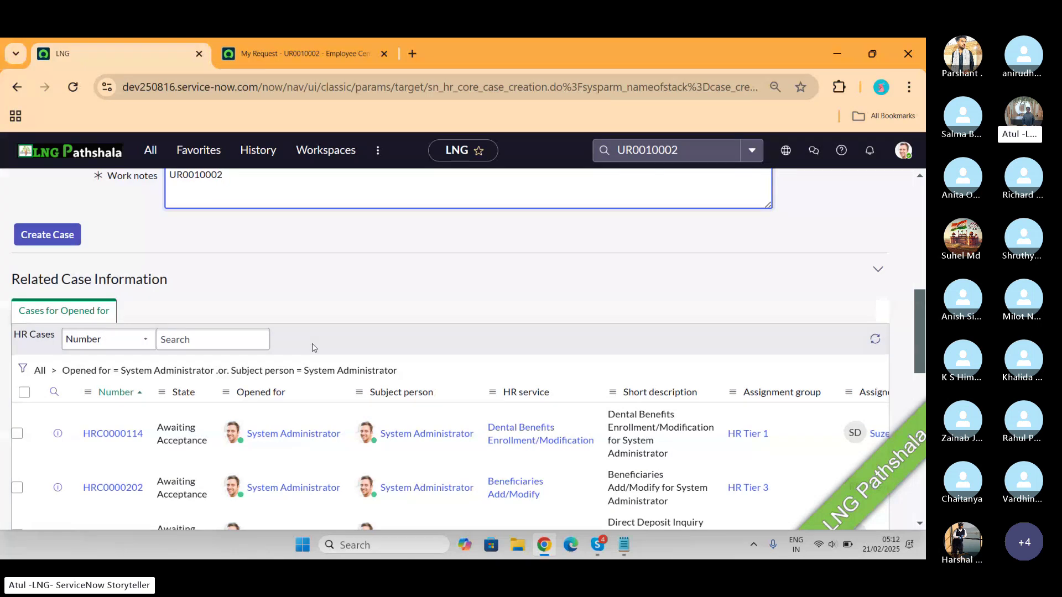
scroll(314, 347, "down", 2)
scroll(313, 348, "up", 15)
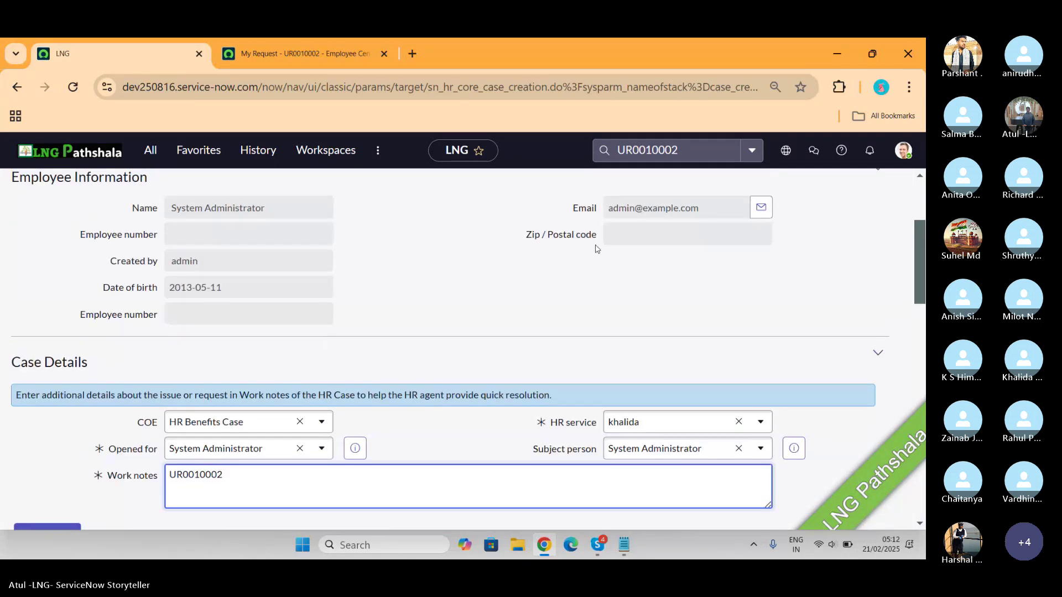
scroll(596, 249, "down", 10)
scroll(147, 208, "up", 2)
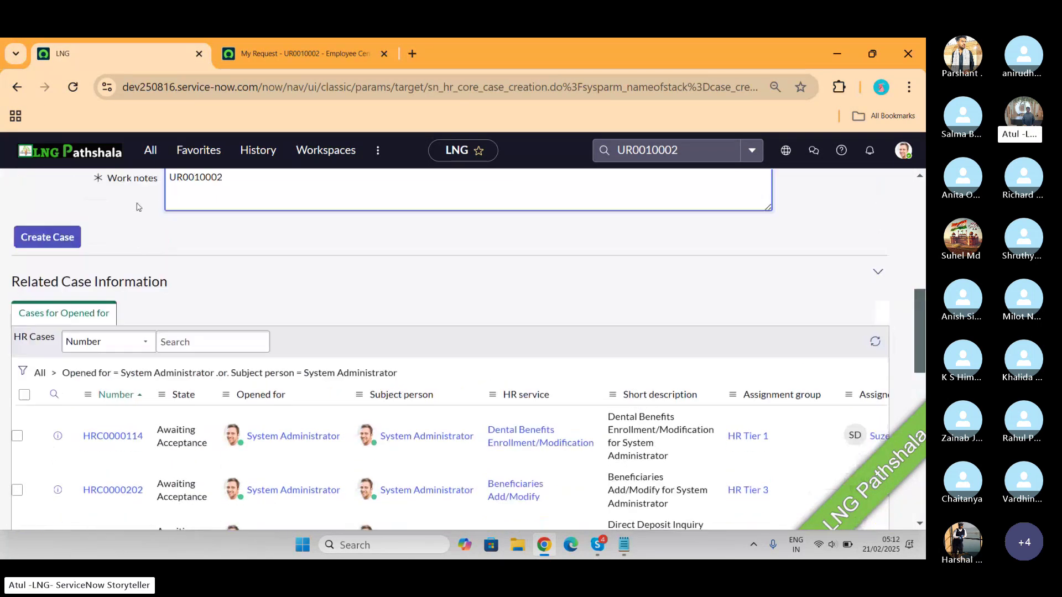
left_click(49, 250)
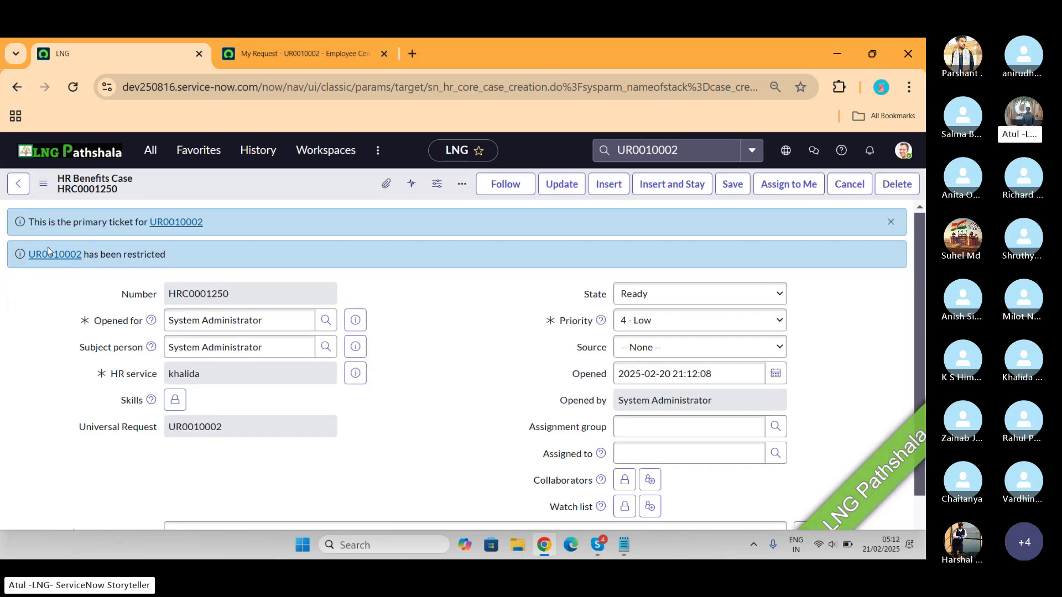
Open the linked request UR0010002 and select its primary ticket number HRC0001250
left_click(169, 223)
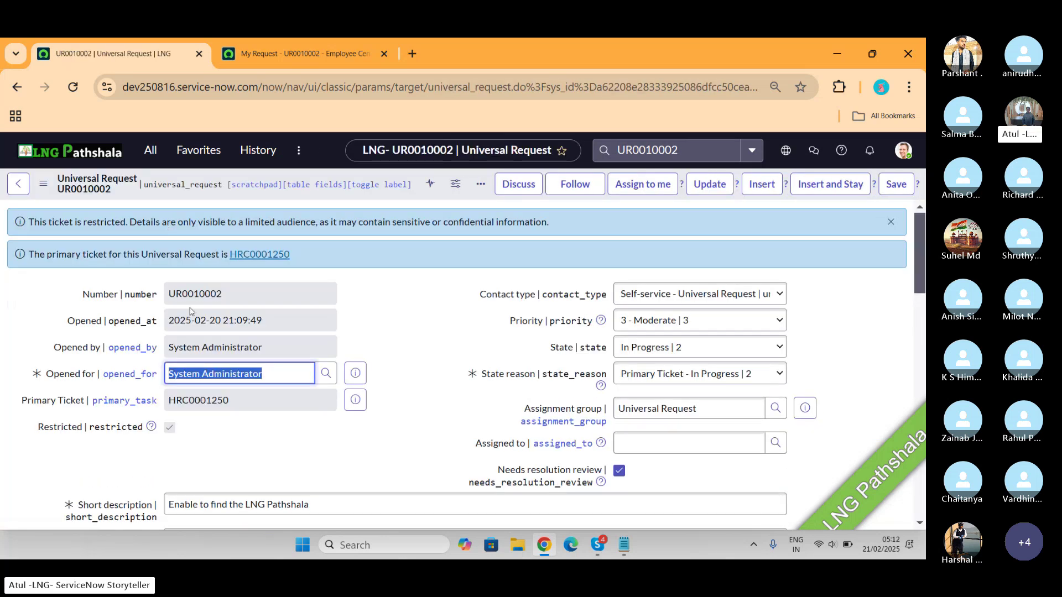
left_click_drag(244, 400, 159, 406)
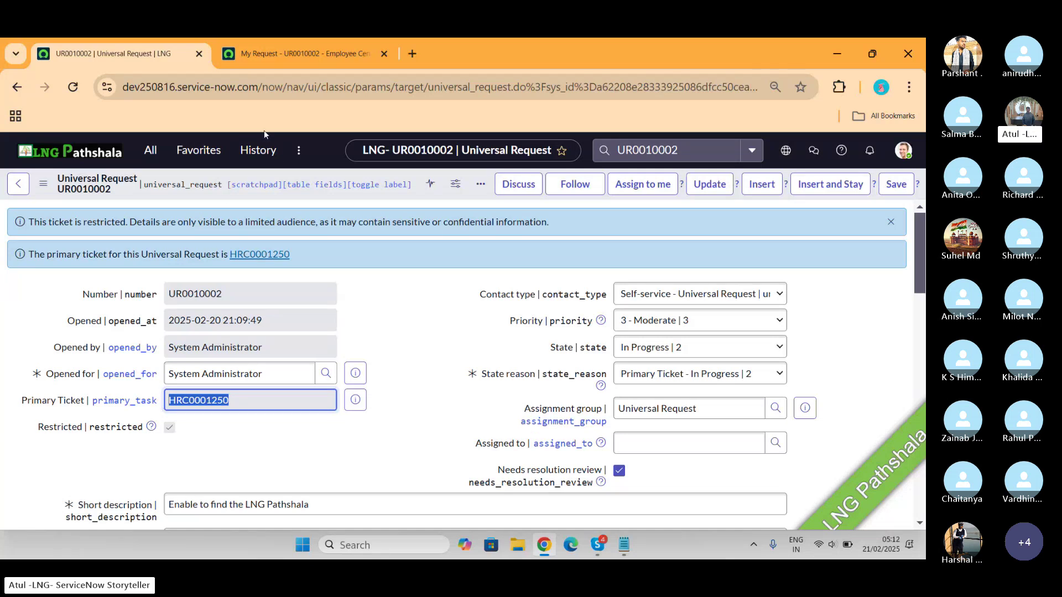
Check the portal ticket UR0010002's status and Activity work note, then return to the request form
left_click(283, 51)
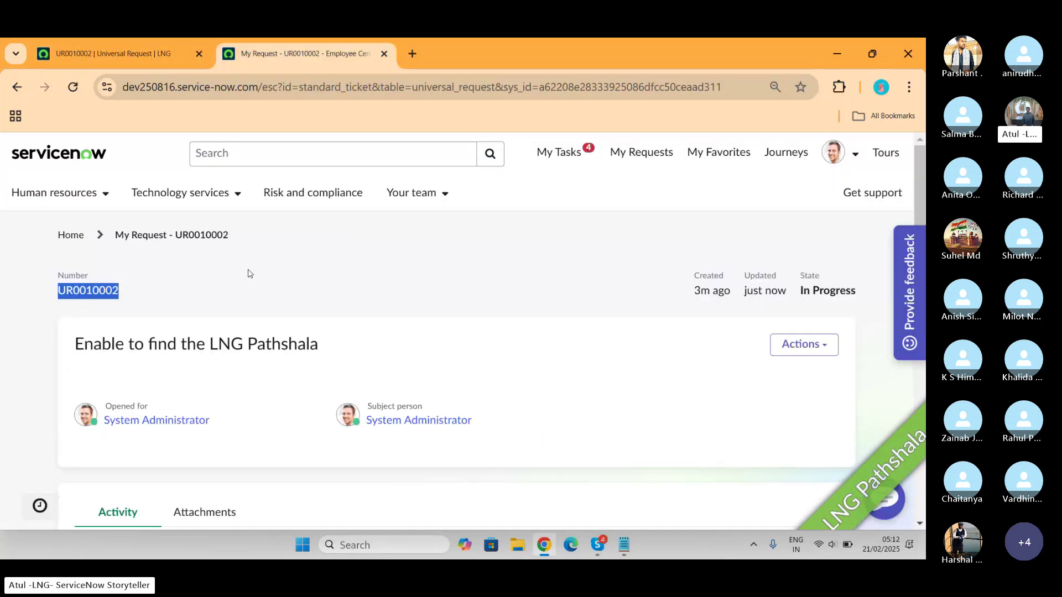
scroll(324, 301, "down", 4)
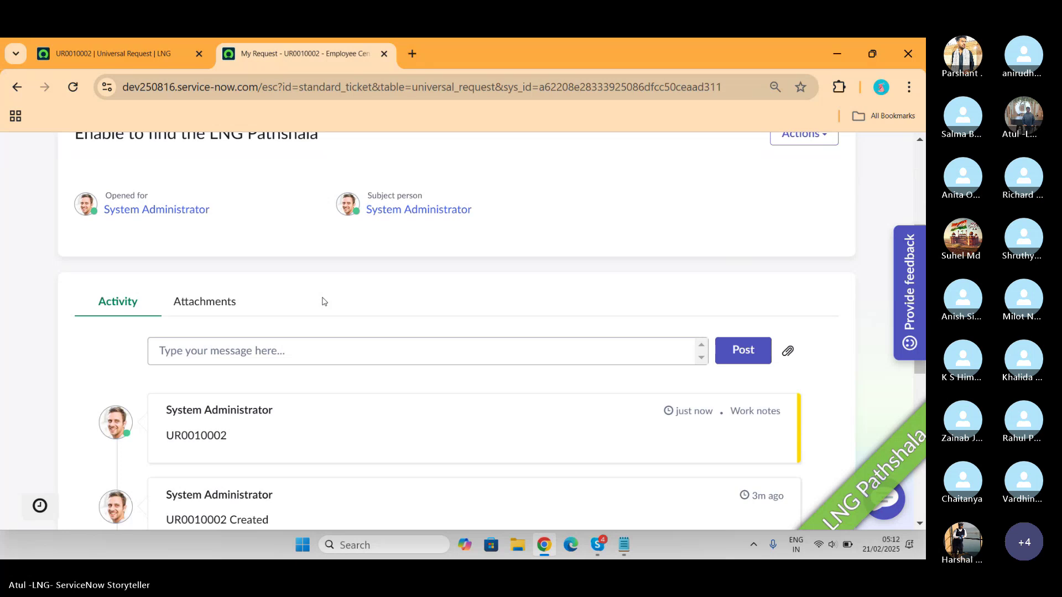
scroll(324, 301, "up", 1)
scroll(322, 330, "up", 3)
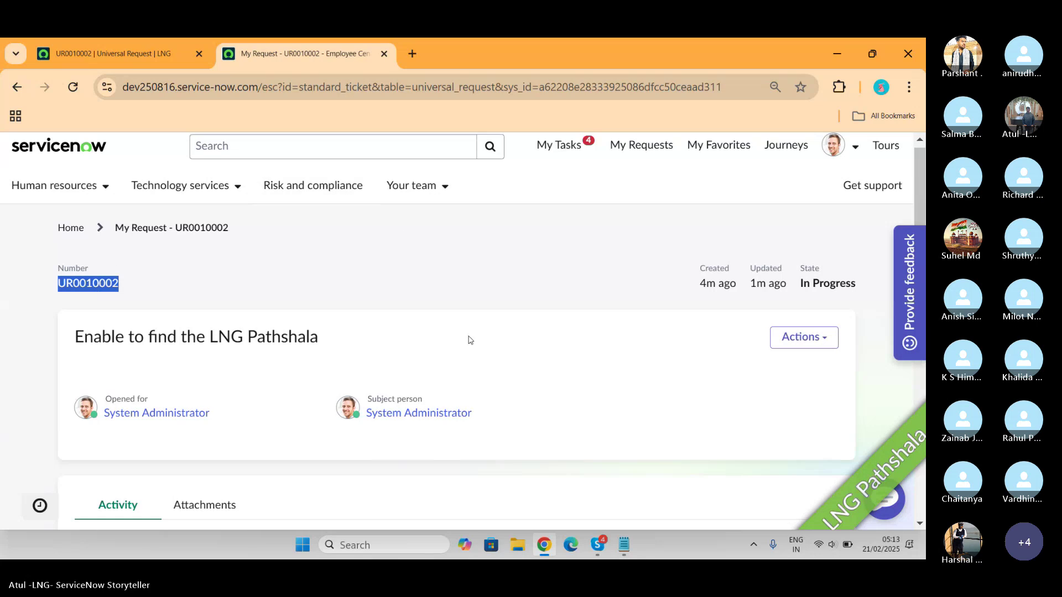
scroll(625, 300, "down", 2)
scroll(625, 300, "down", 5)
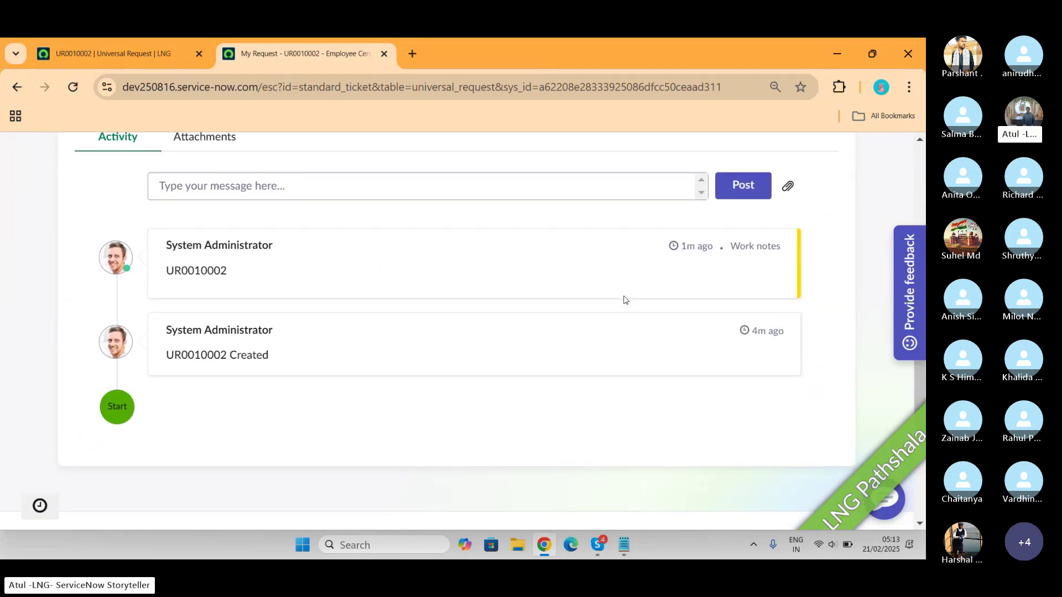
left_click(138, 55)
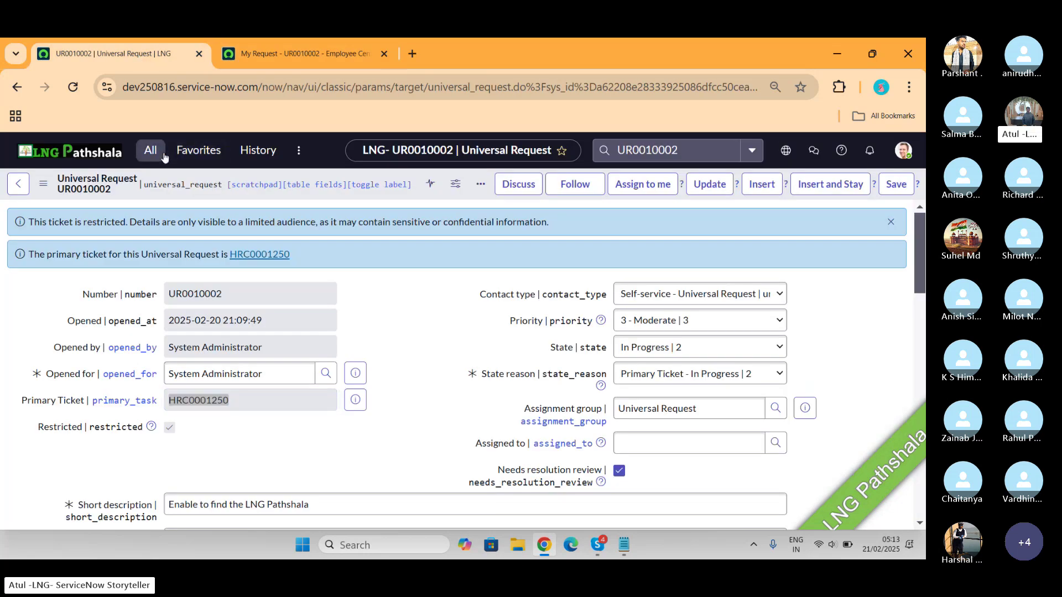
Filter the All navigator on 'universal' to list the Universal Request modules
left_click(151, 151)
type("unioversal")
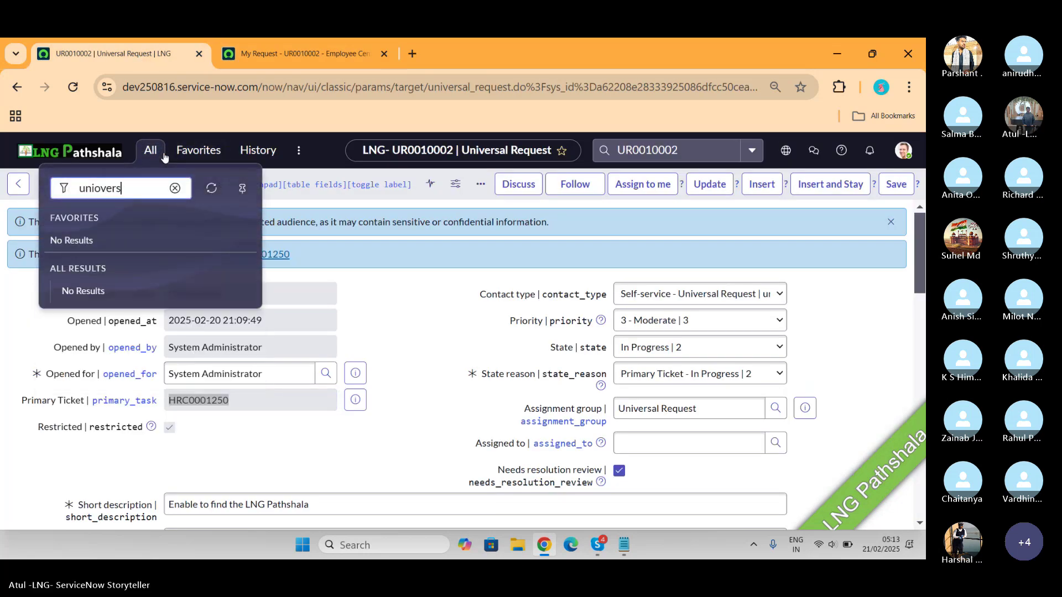
key("BackSpace")
key("BackSpace")
key("BackSpace")
key("BackSpace")
key("BackSpace")
key("BackSpace")
key("BackSpace")
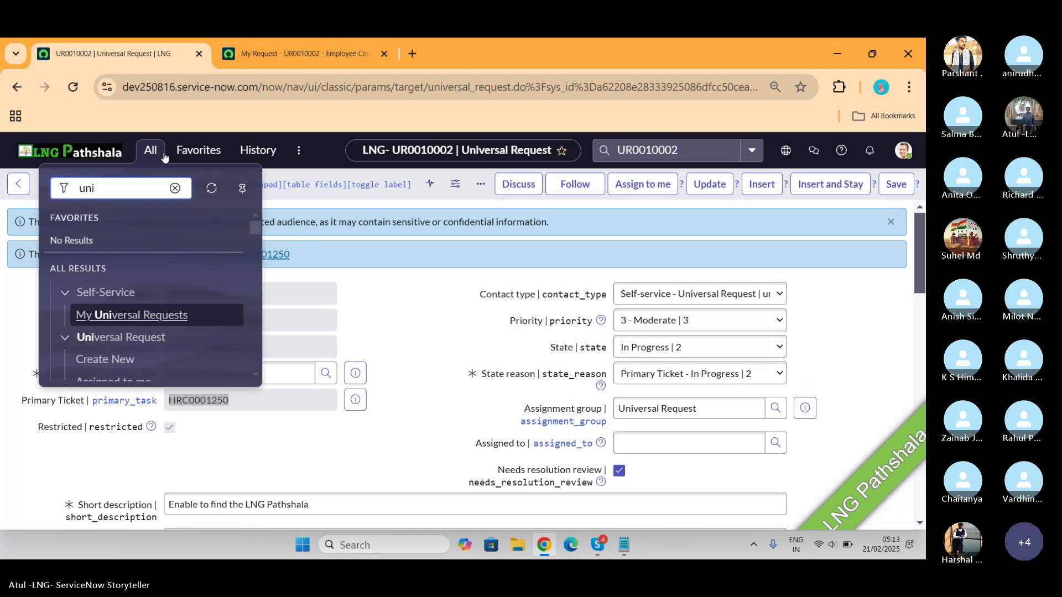
type("versal")
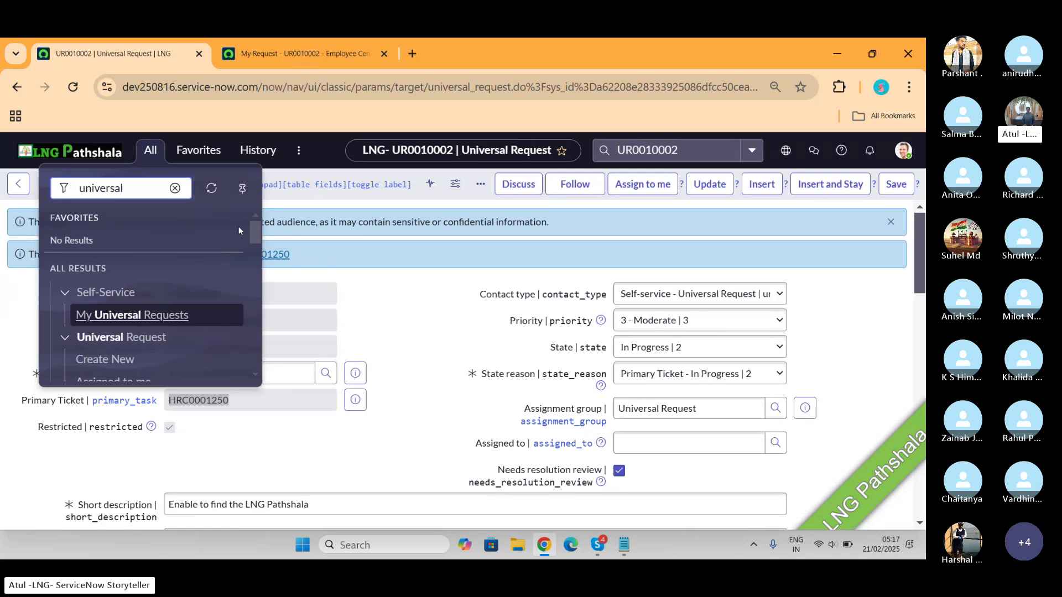
Dismiss the navigator menu to reveal the full UR0010002 form again
left_click_drag(257, 236, 260, 279)
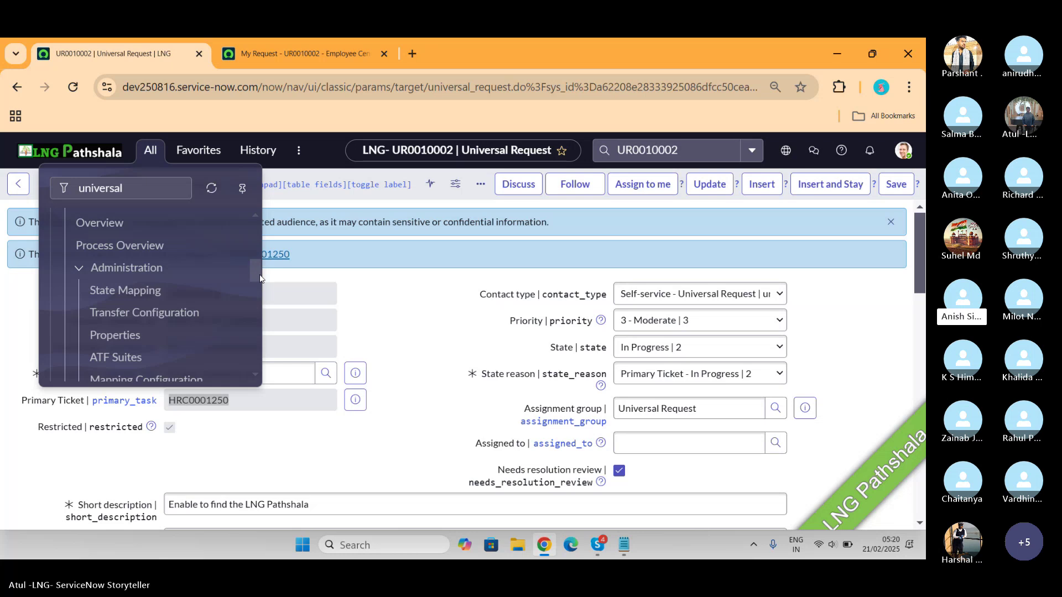
left_click(402, 316)
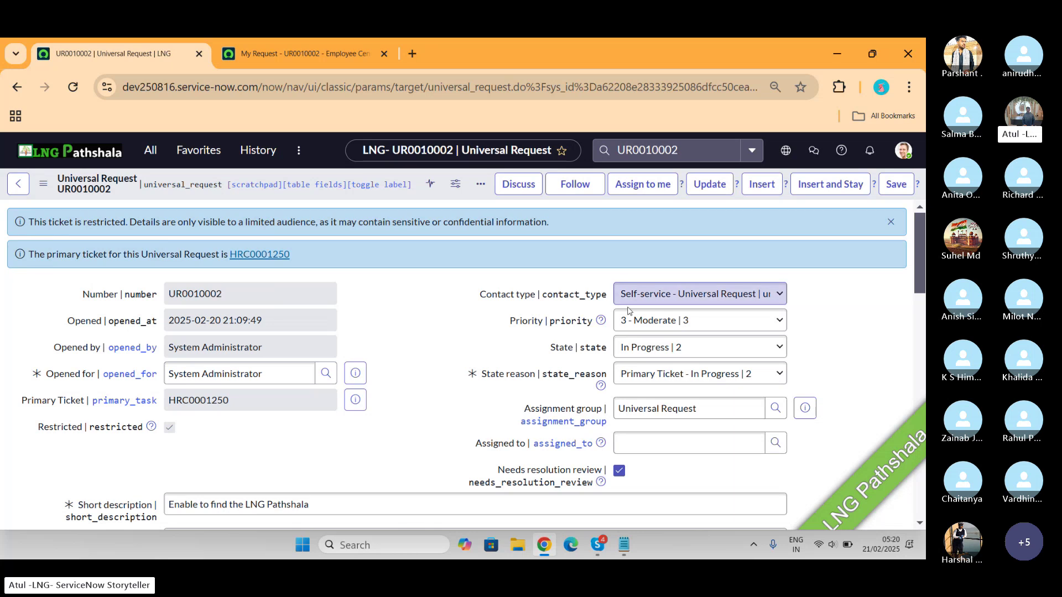
left_click(675, 353)
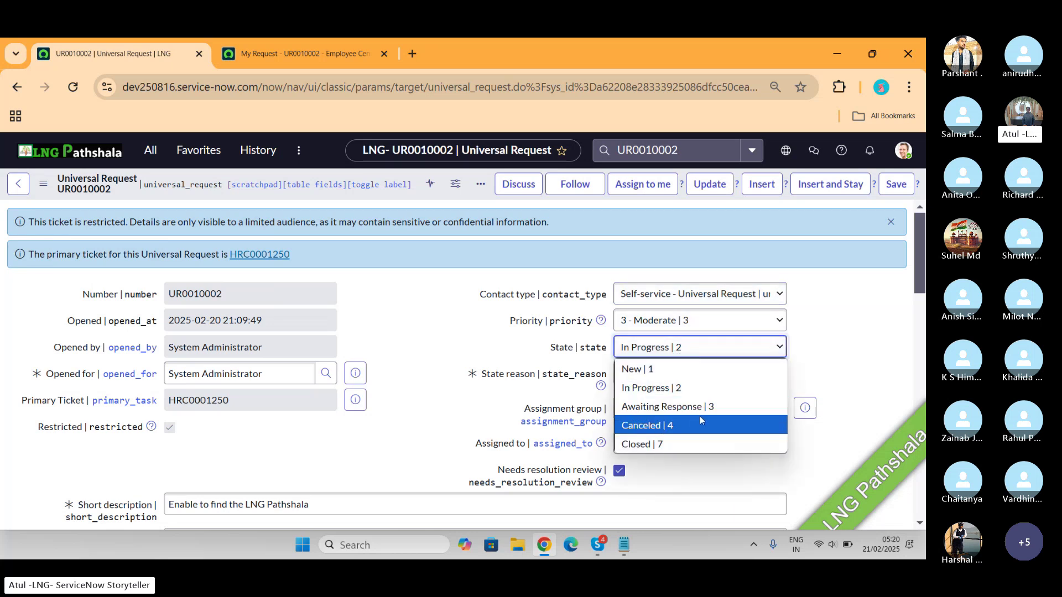
left_click(447, 354)
left_click_drag(279, 394, 161, 397)
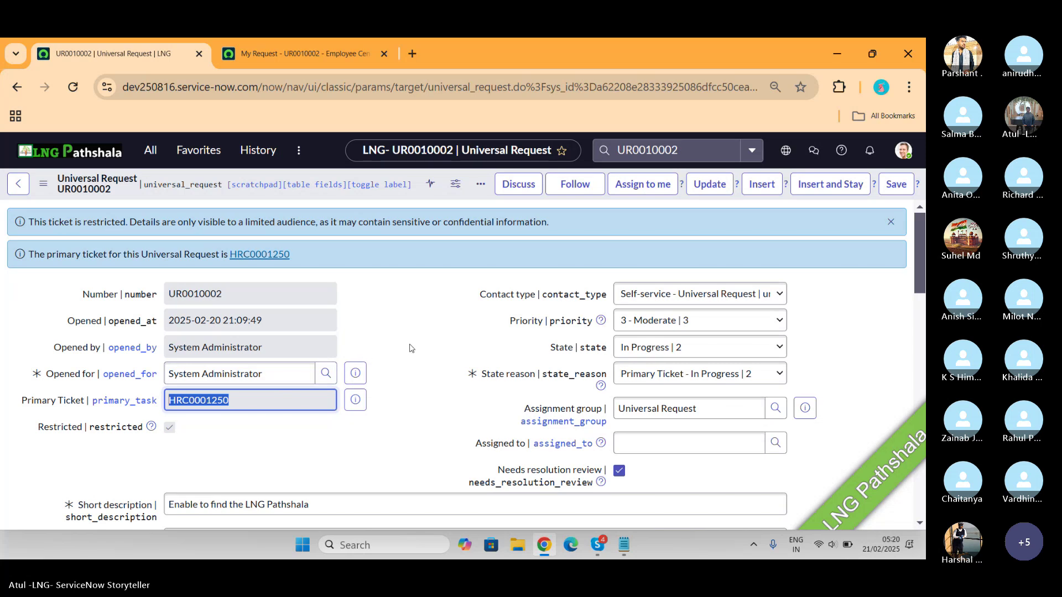
scroll(410, 348, "down", 3)
scroll(410, 349, "down", 3)
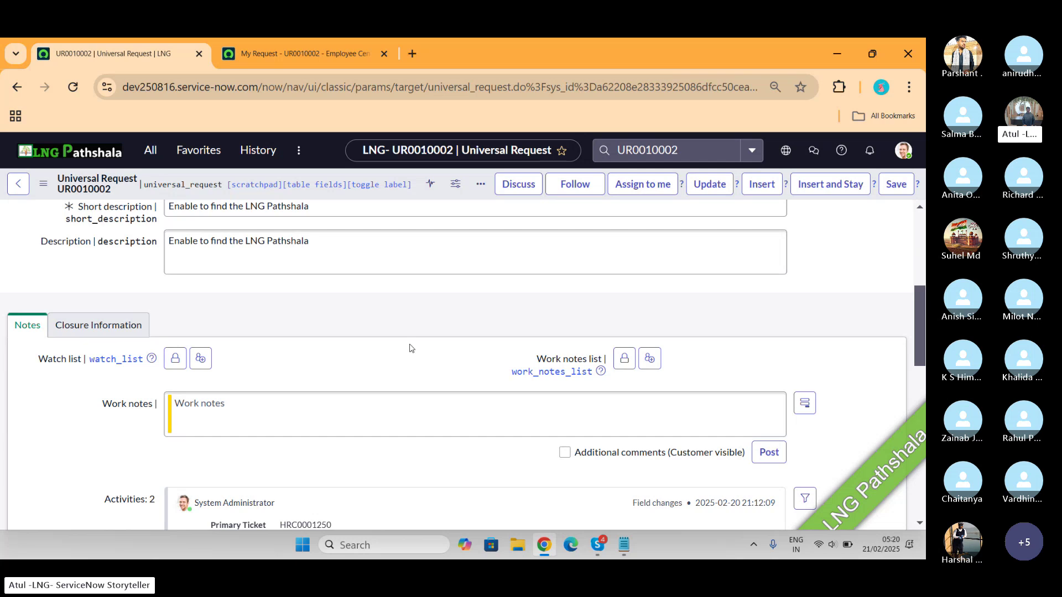
scroll(410, 347, "down", 8)
scroll(410, 344, "up", 7)
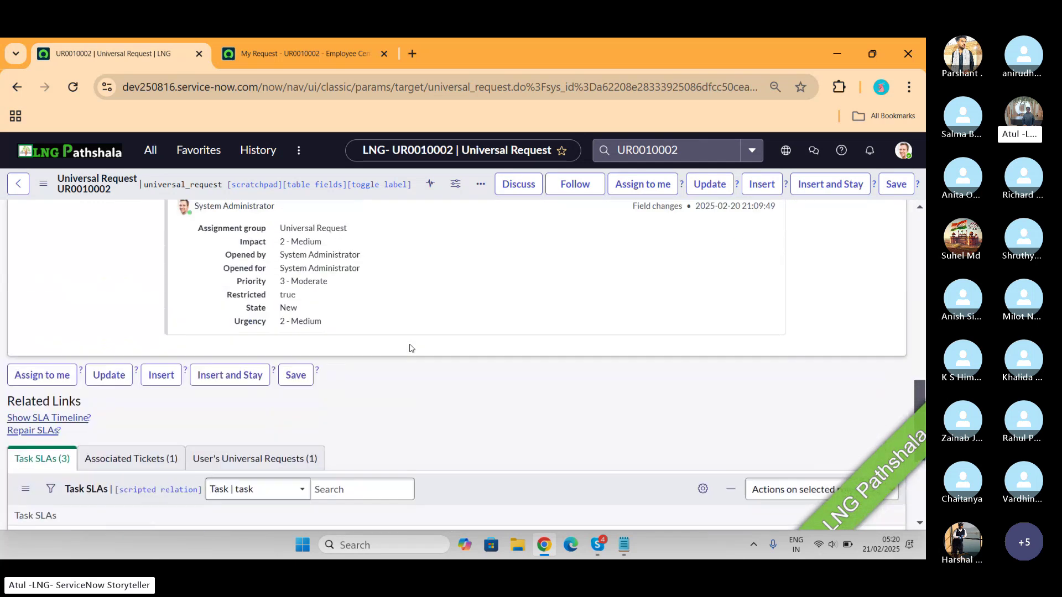
scroll(411, 345, "up", 7)
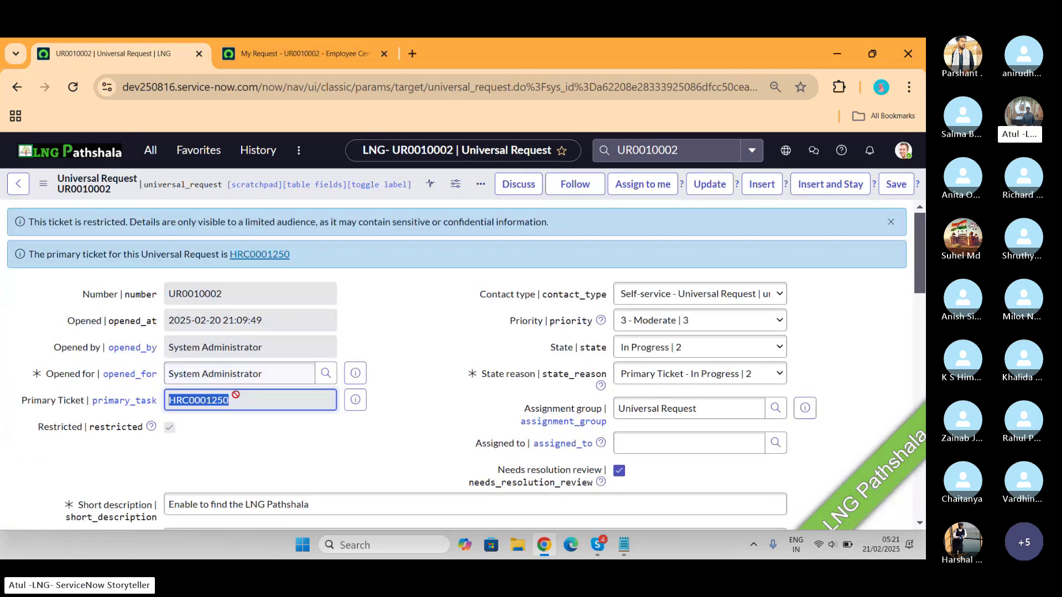
left_click_drag(236, 397, 133, 397)
scroll(436, 361, "down", 7)
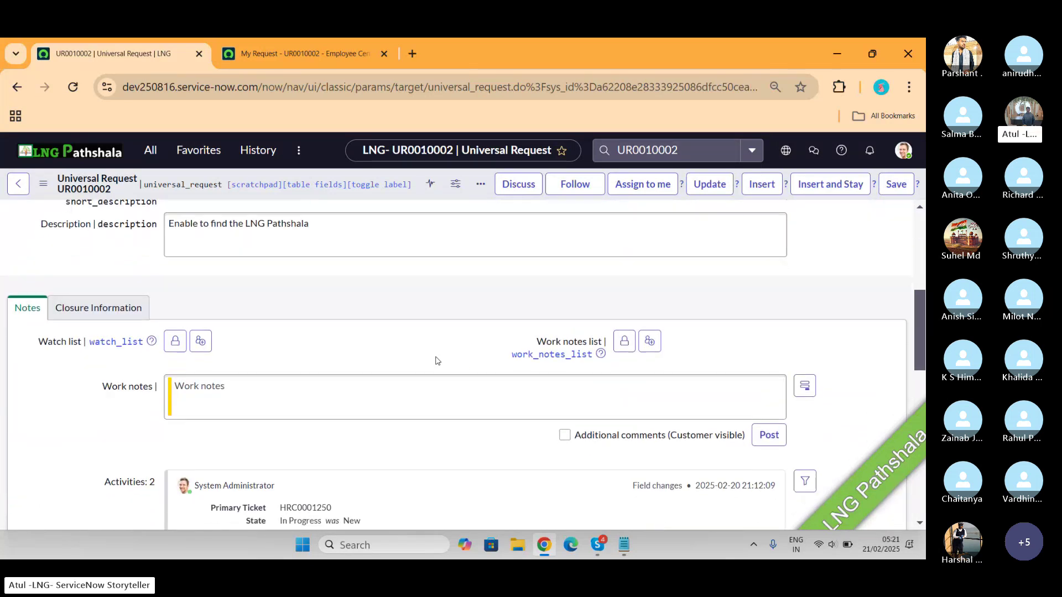
scroll(435, 360, "down", 3)
scroll(435, 360, "up", 4)
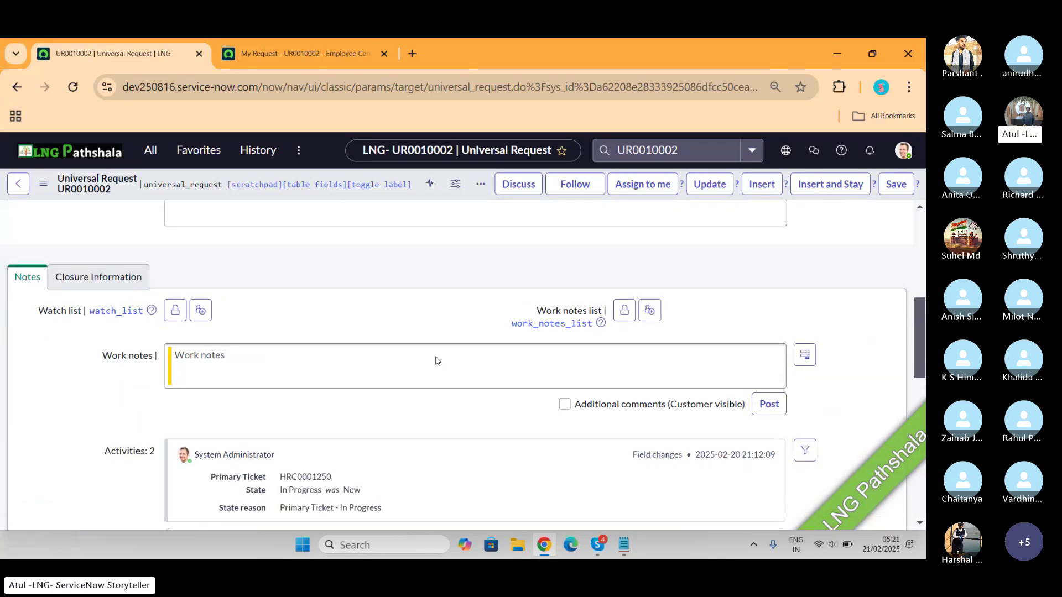
left_click(107, 288)
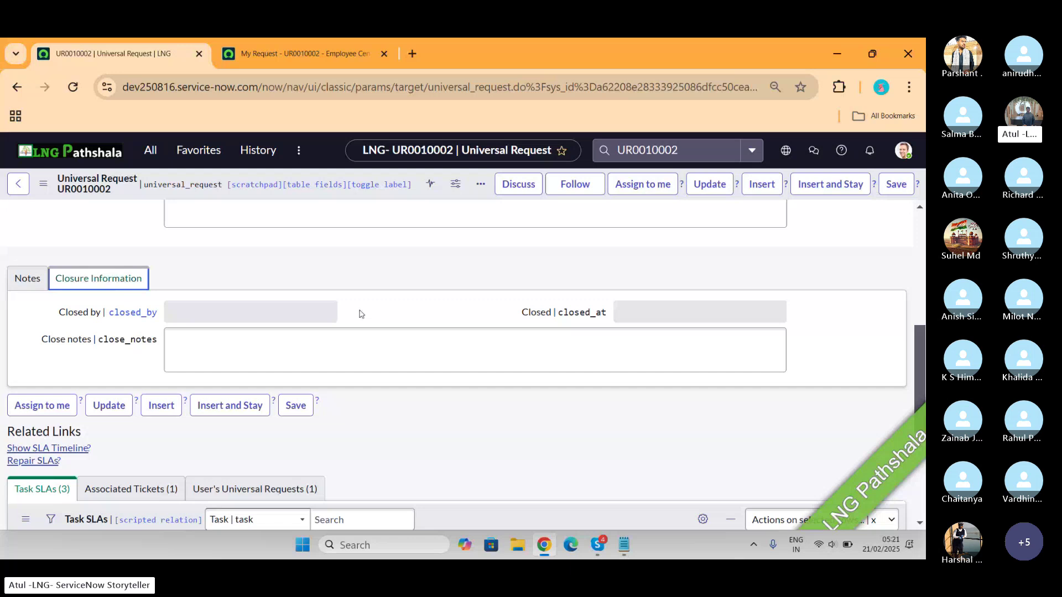
scroll(359, 314, "down", 3)
left_click(138, 347)
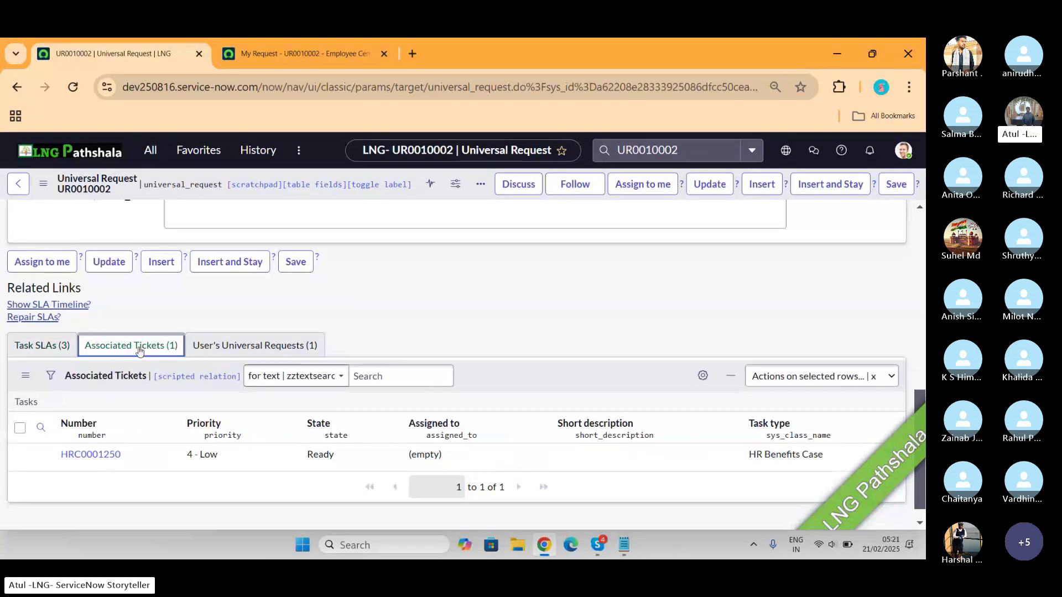
left_click(38, 343)
scroll(321, 410, "down", 2)
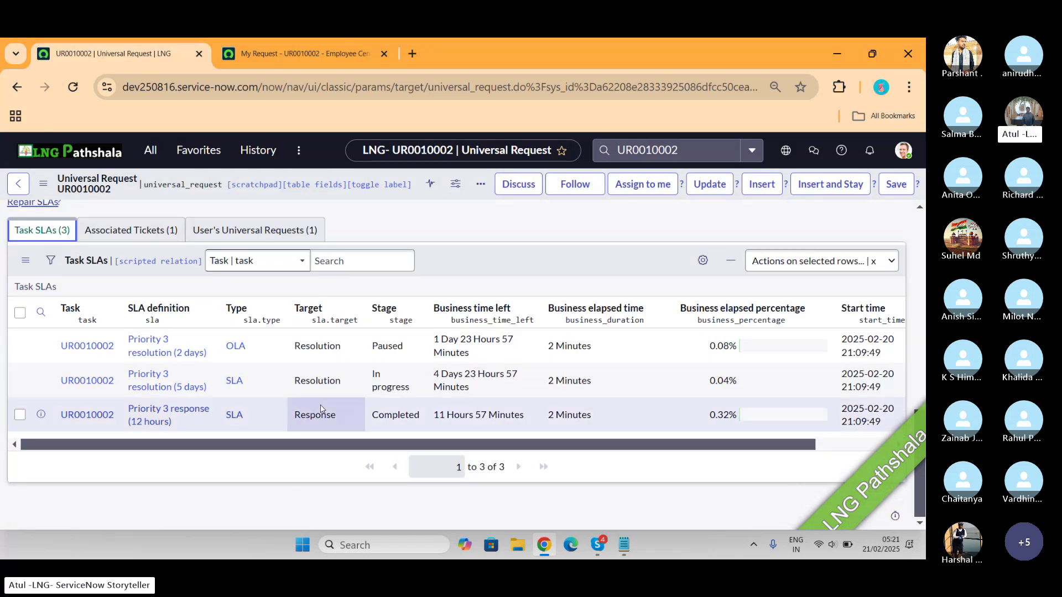
scroll(321, 409, "up", 10)
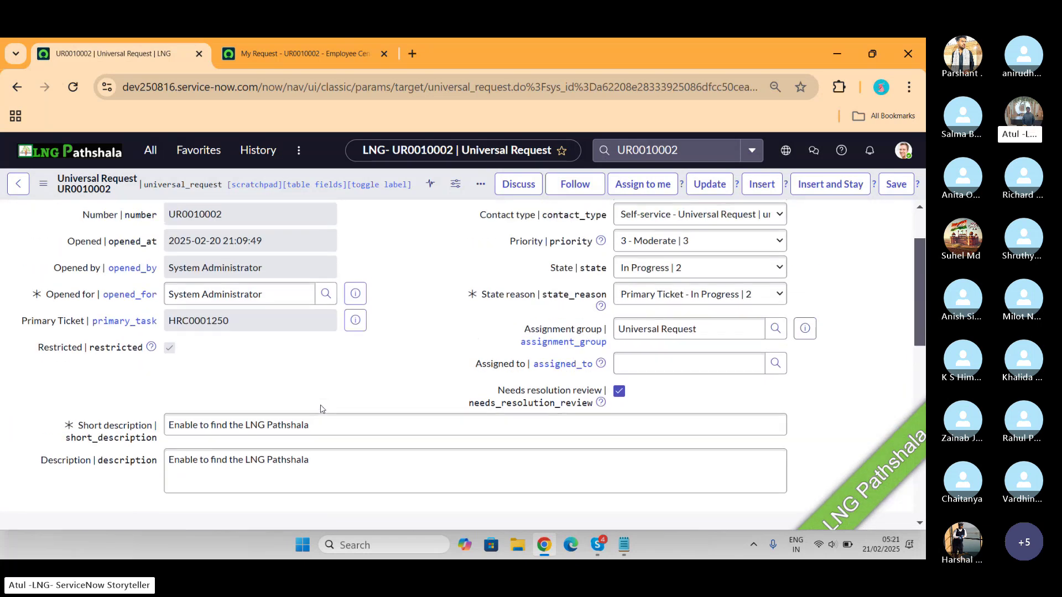
scroll(321, 409, "up", 2)
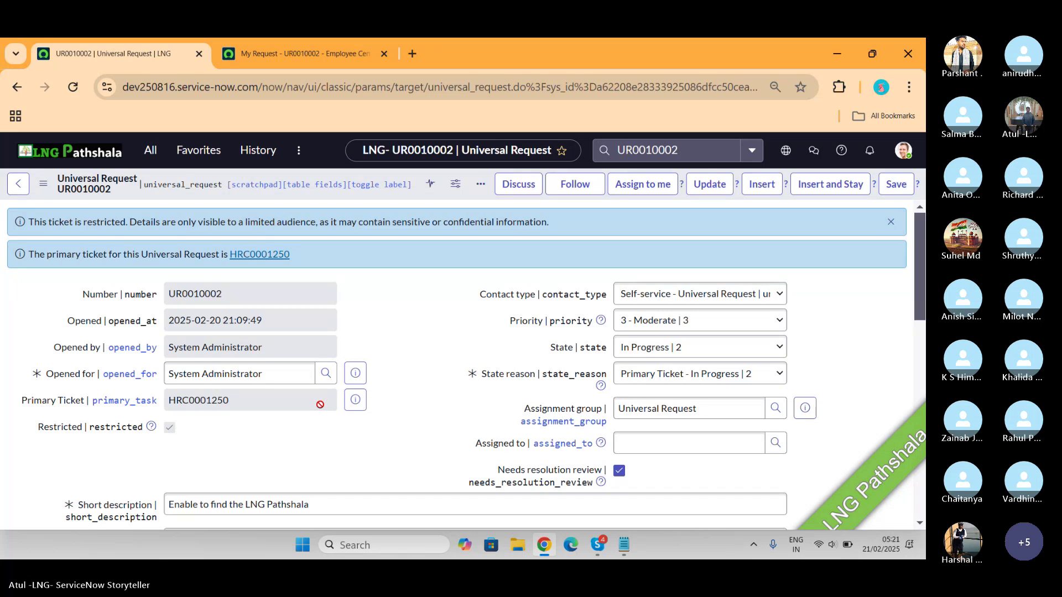
key("alt+Tab")
key("alt+Tab")
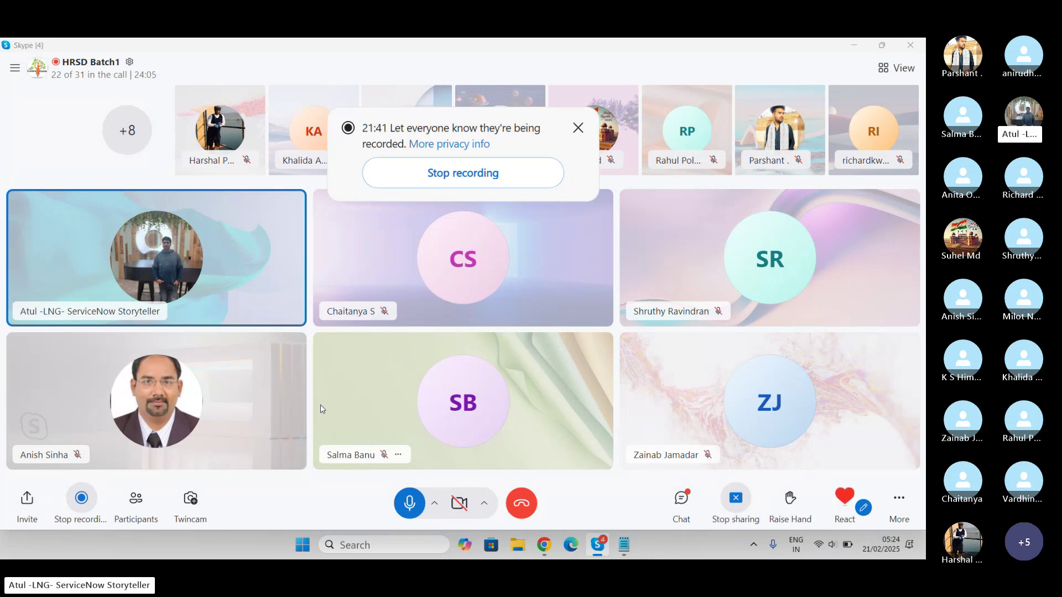
key("alt+Tab")
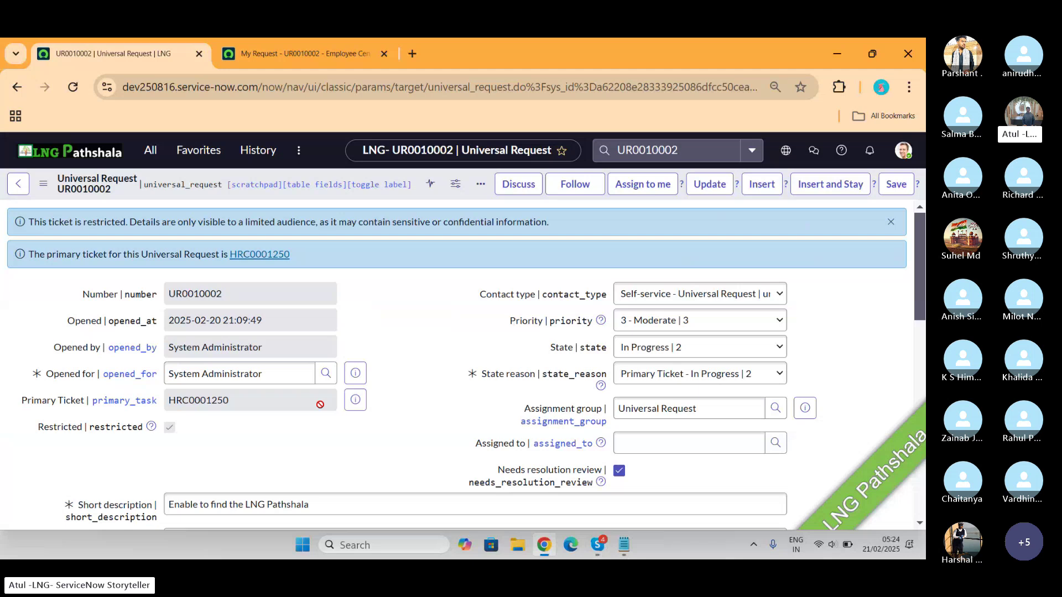
Add an 'Employee Relation' line below Universal Req in the Notepad notes
key("alt+Tab")
key("alt+Tab")
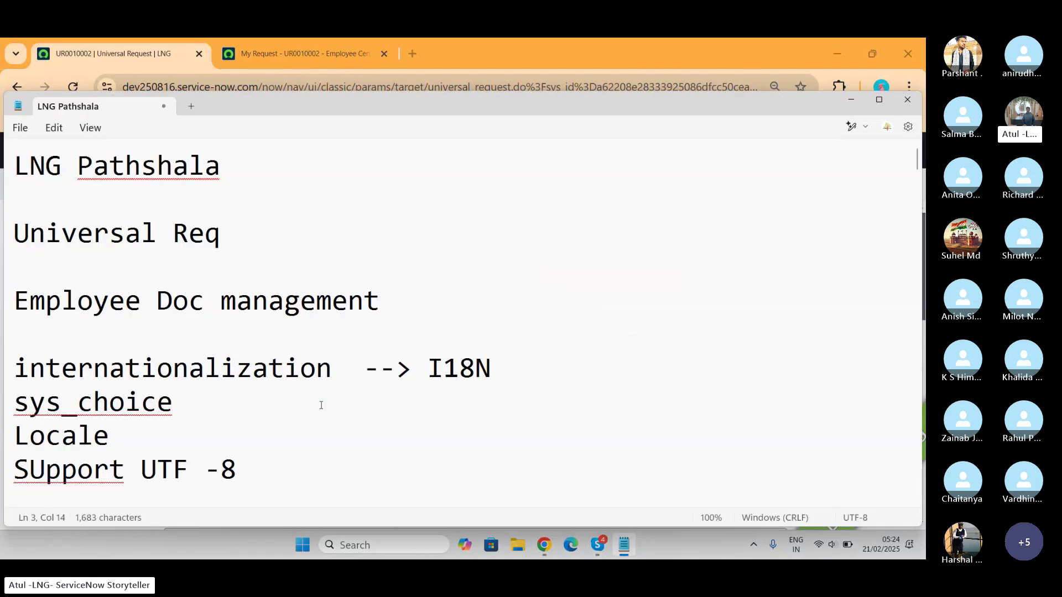
left_click(226, 235)
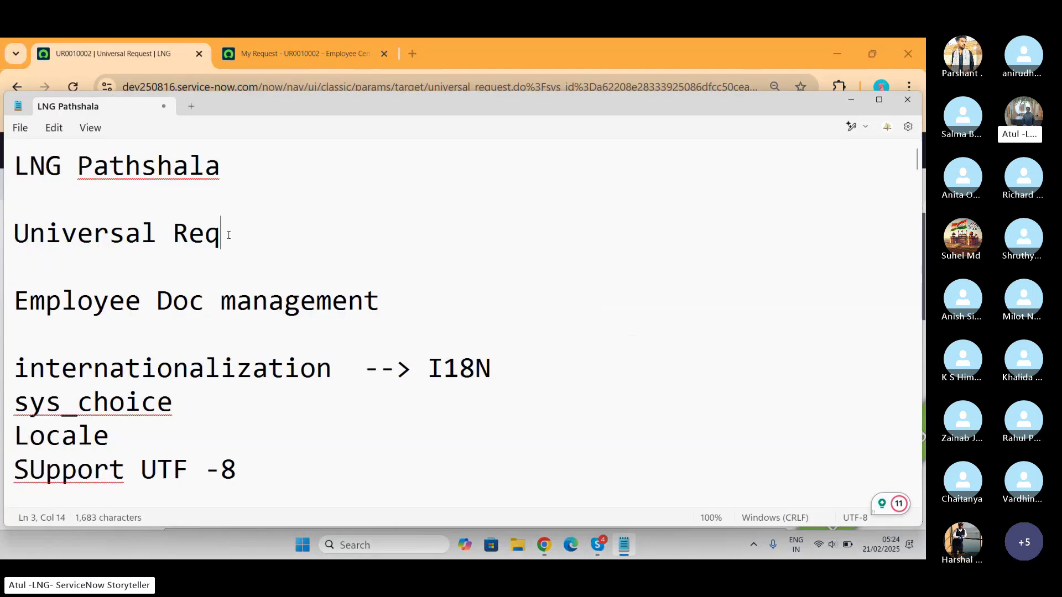
key("Return")
key("Return")
type("Emplite")
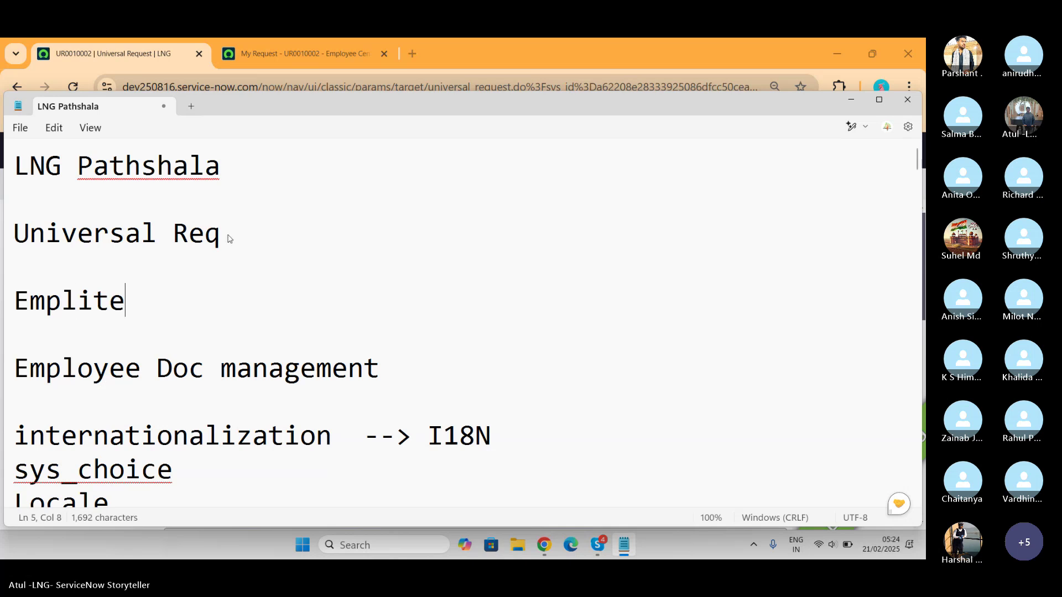
key("BackSpace")
key("BackSpace")
key("BackSpace")
key("BackSpace")
key("BackSpace")
type("l")
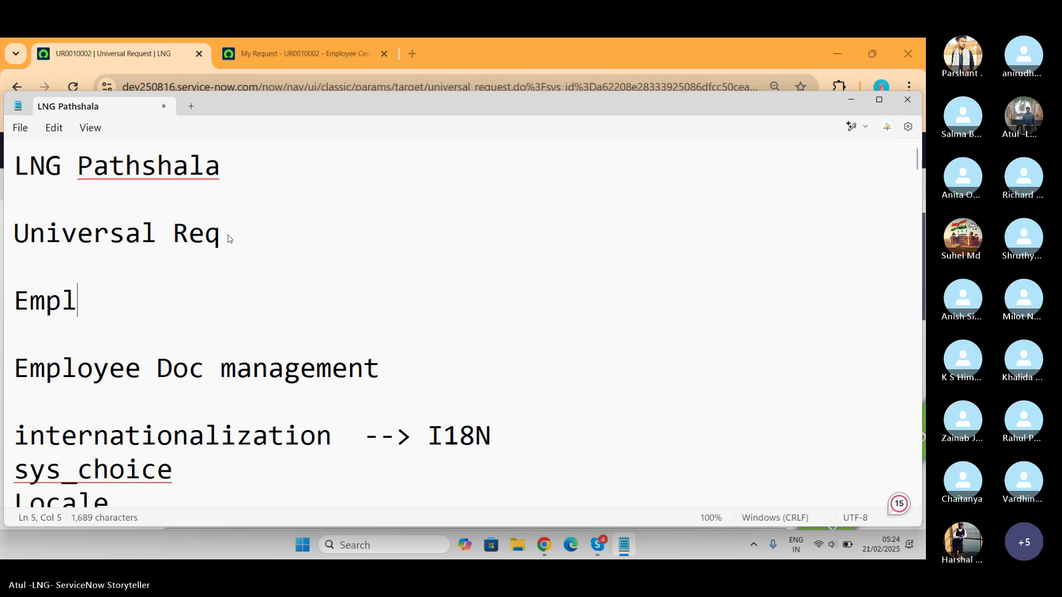
type("oyee Relation")
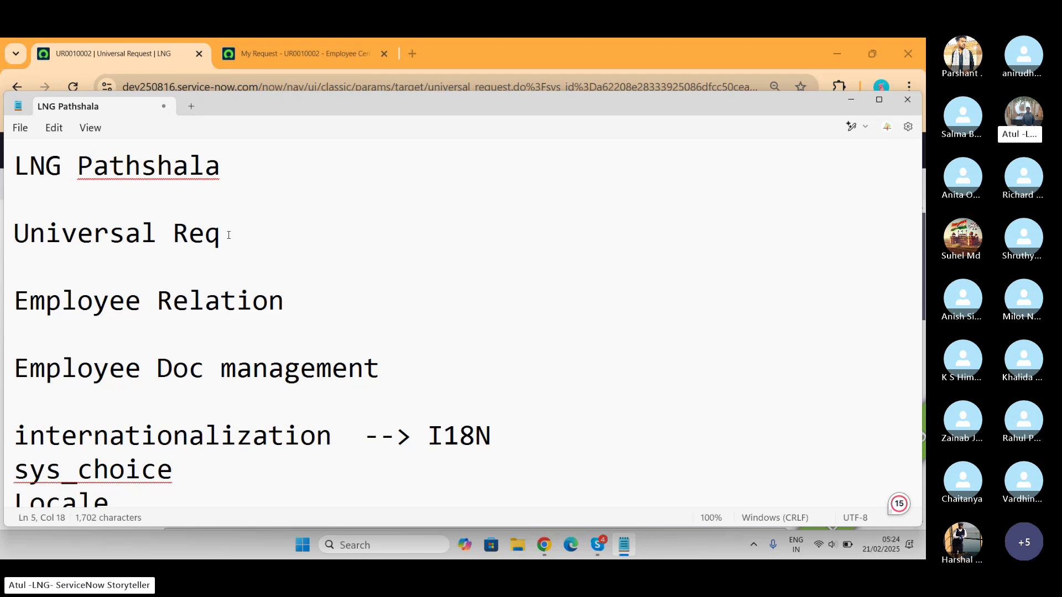
left_click_drag(284, 302, 22, 314)
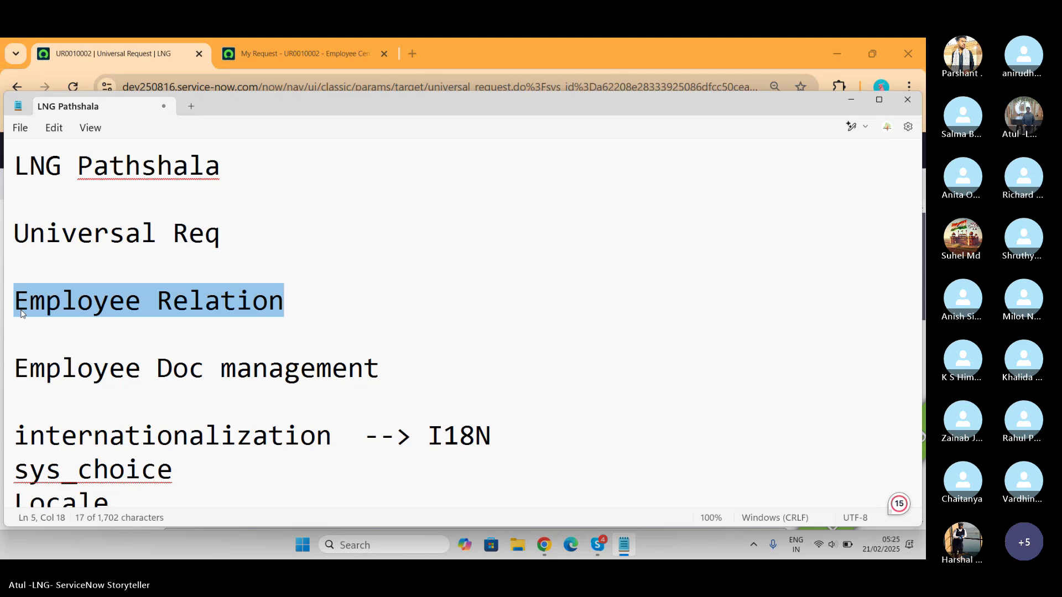
In the browser, open the Plugins module via the navigator filtered on 'plugins'
key("alt+Tab")
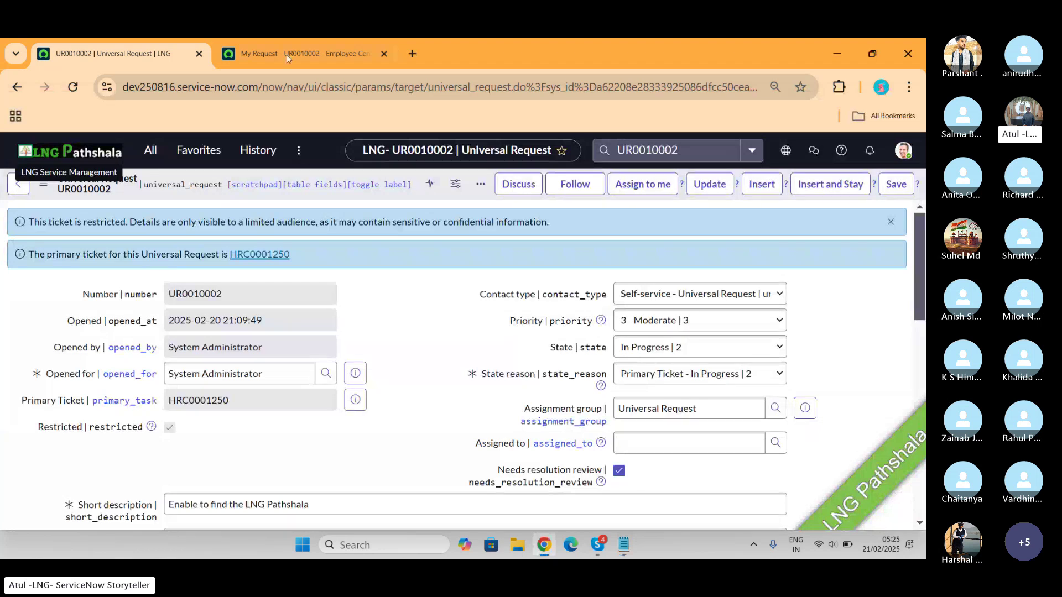
left_click(146, 151)
type("p")
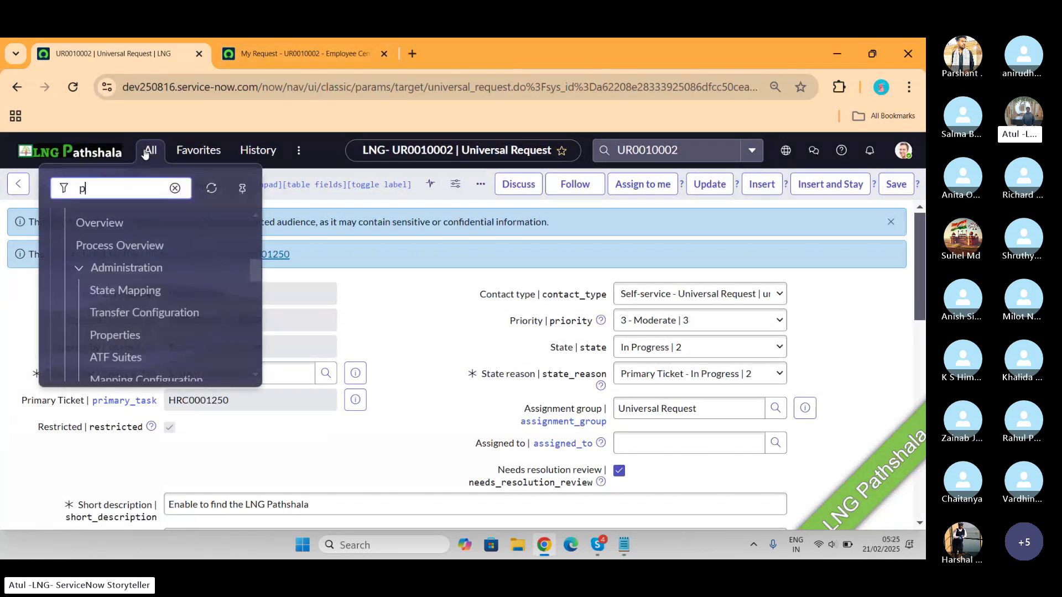
type("lugins")
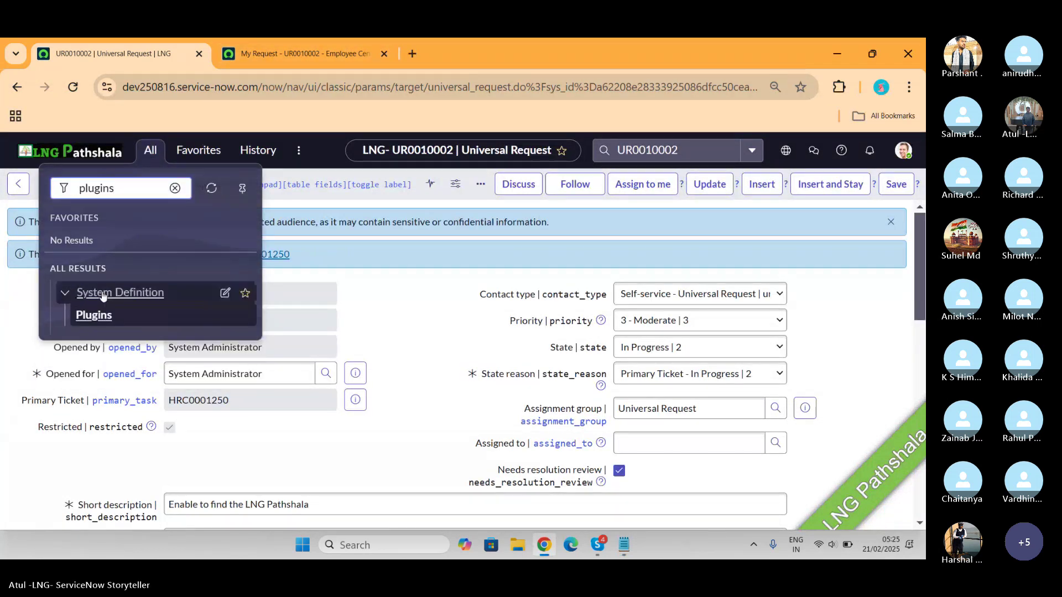
left_click(92, 315)
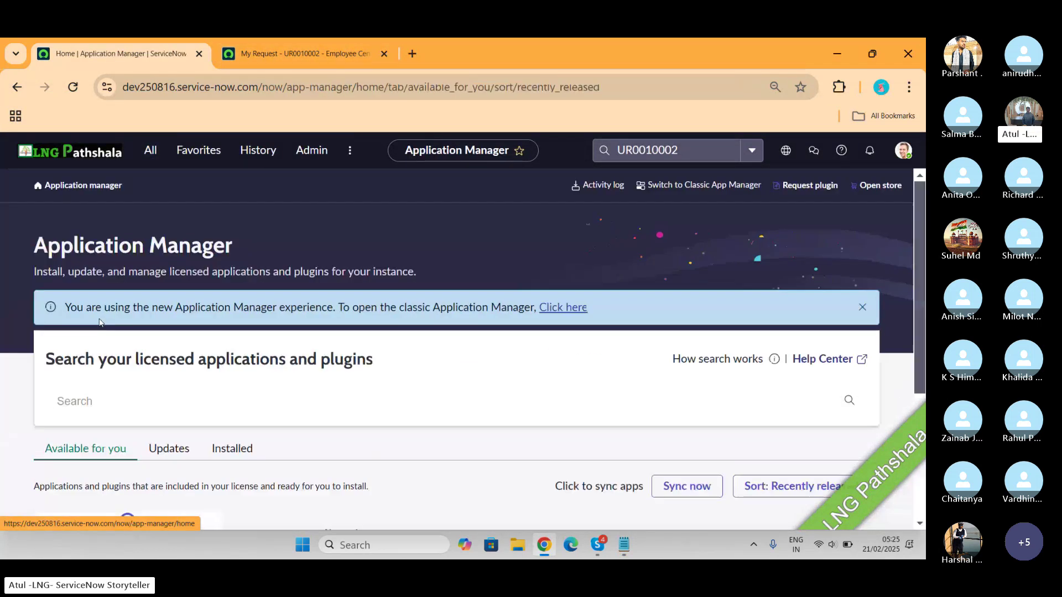
Search the Application Manager for 'employee relation'
left_click(132, 394)
type("empluyee")
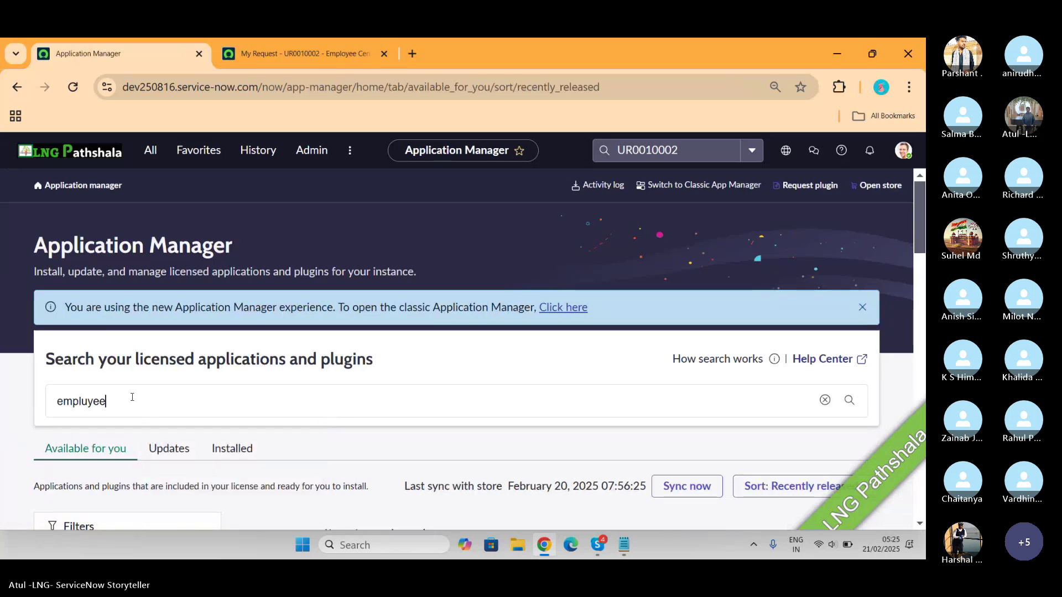
key("BackSpace")
key("BackSpace")
key("BackSpace")
key("BackSpace")
type("oyee ")
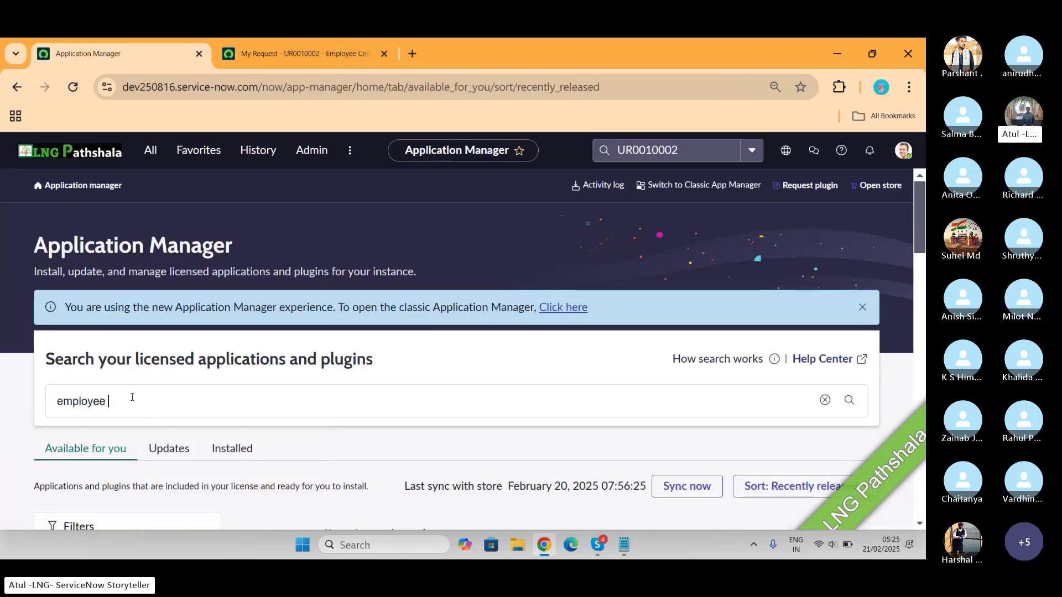
type("relation")
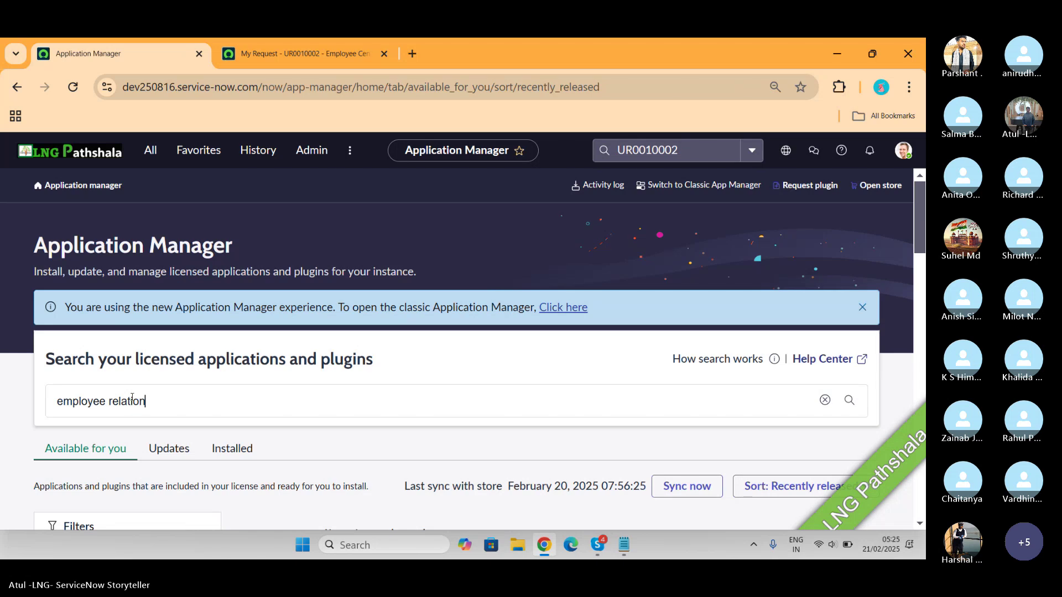
key("Return")
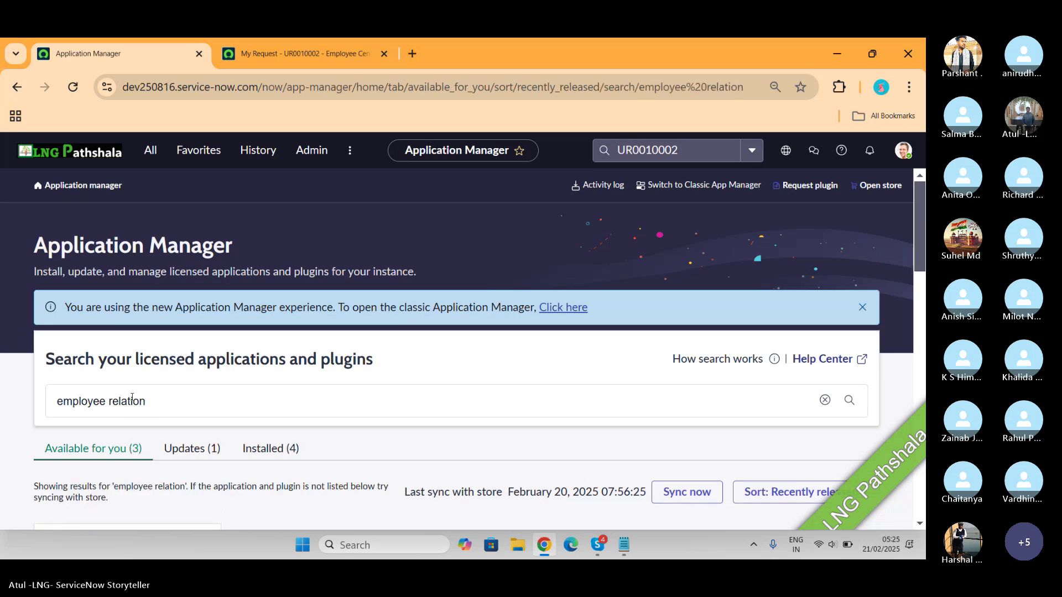
scroll(131, 398, "down", 3)
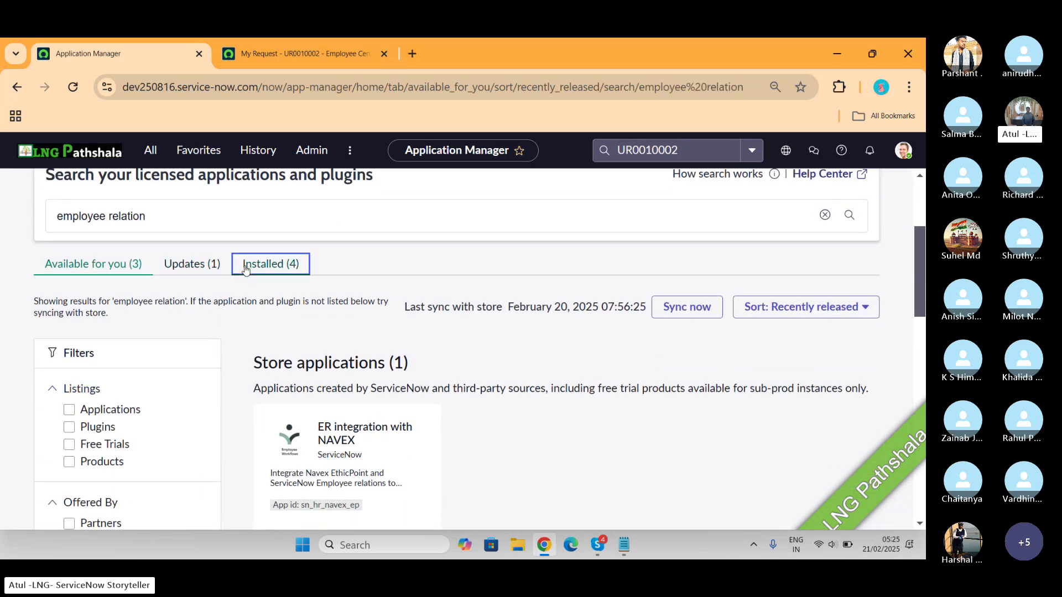
Review the Installed and Available for you matches, including the Employee Relations product
left_click(246, 268)
scroll(371, 302, "down", 4)
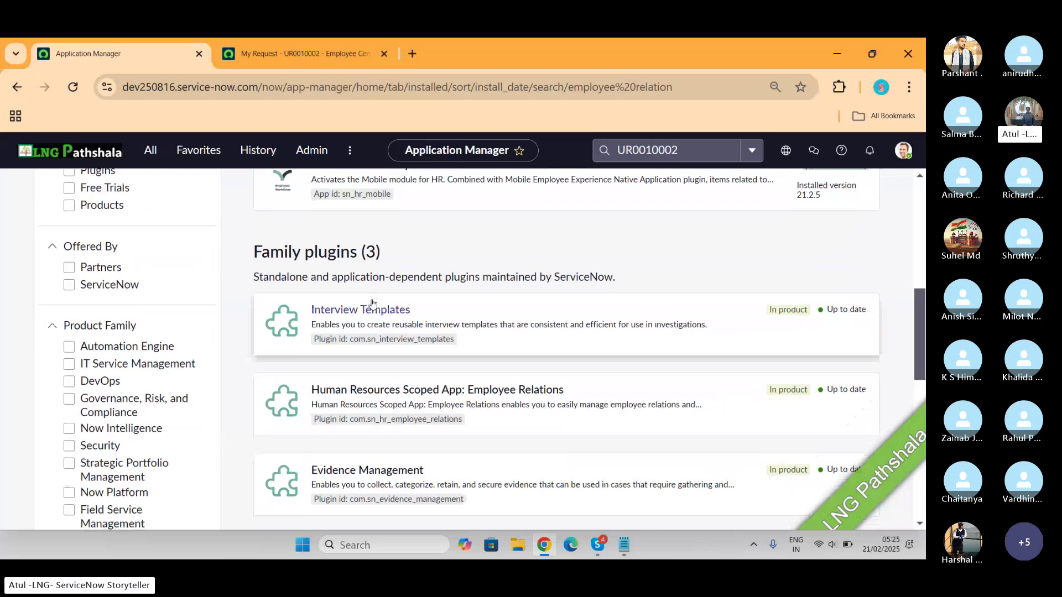
scroll(372, 302, "down", 5)
scroll(372, 303, "up", 3)
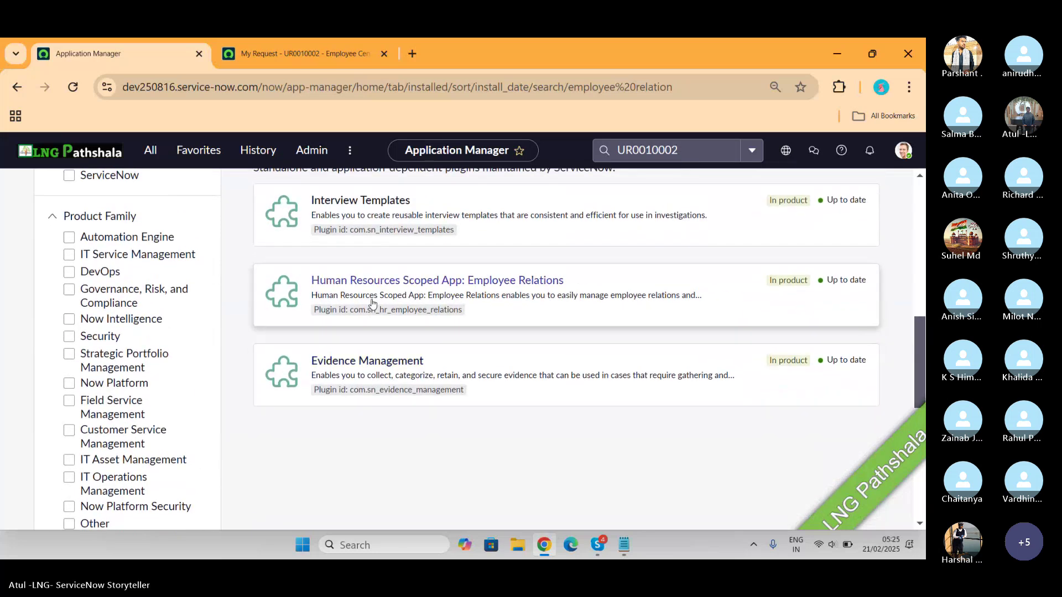
scroll(372, 302, "up", 6)
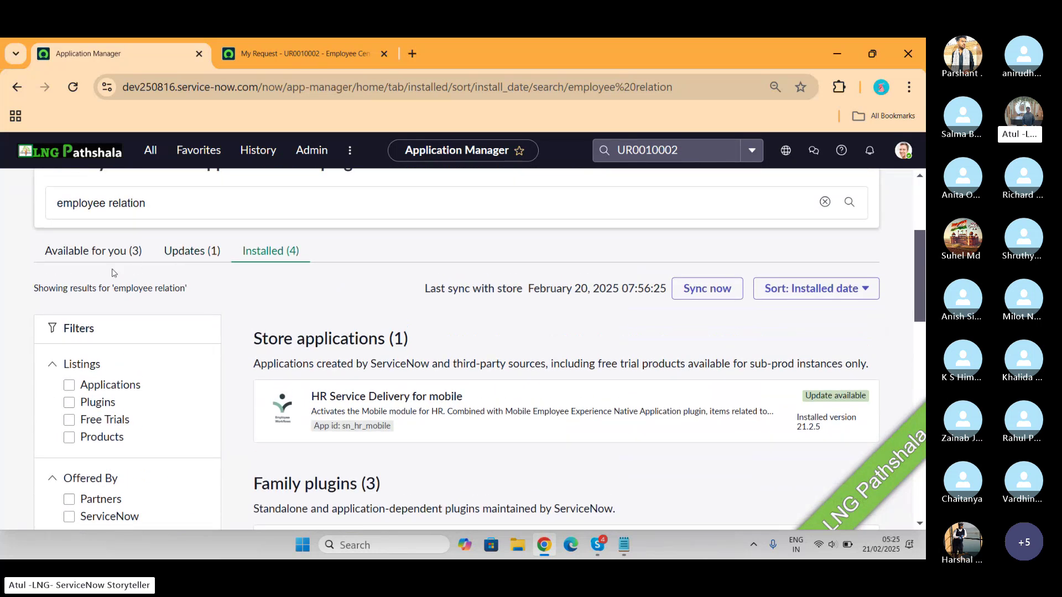
left_click(98, 254)
scroll(483, 330, "down", 6)
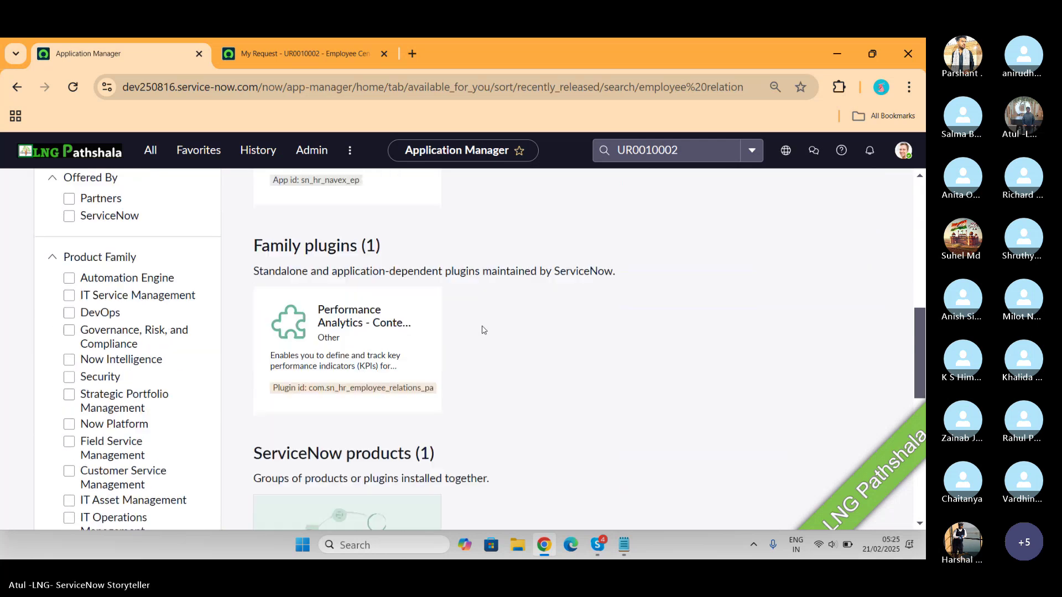
scroll(483, 331, "down", 4)
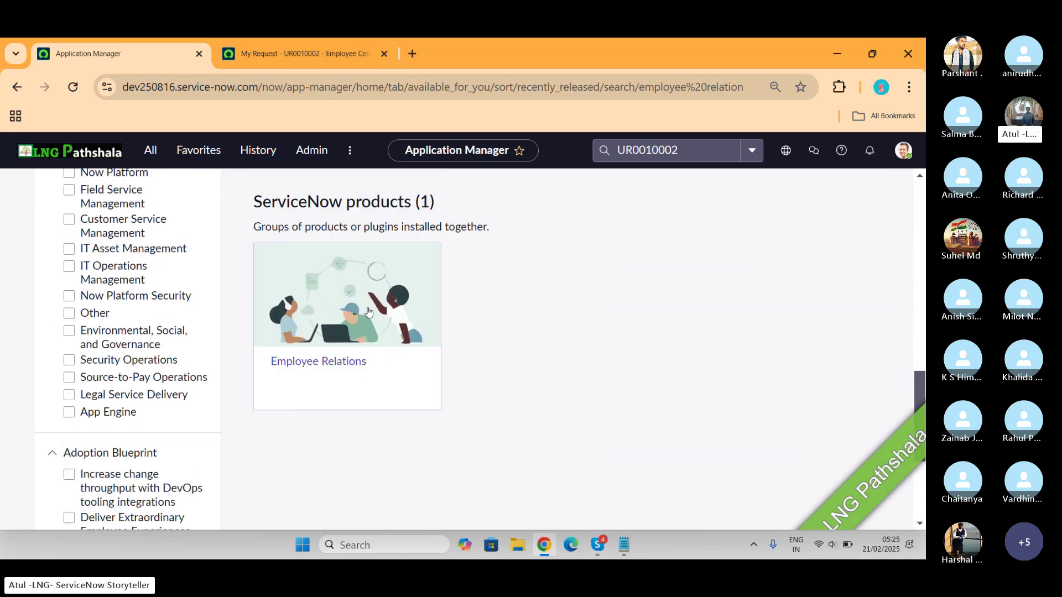
View the Employee Relations product's three included plugins, then switch to the Skype call
left_click(370, 300)
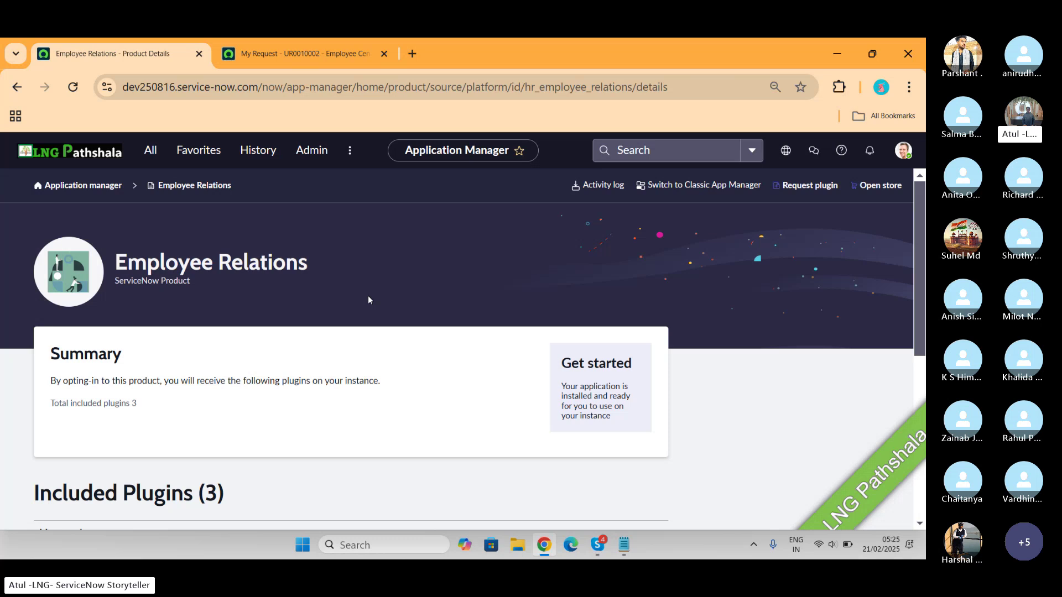
scroll(369, 300, "down", 4)
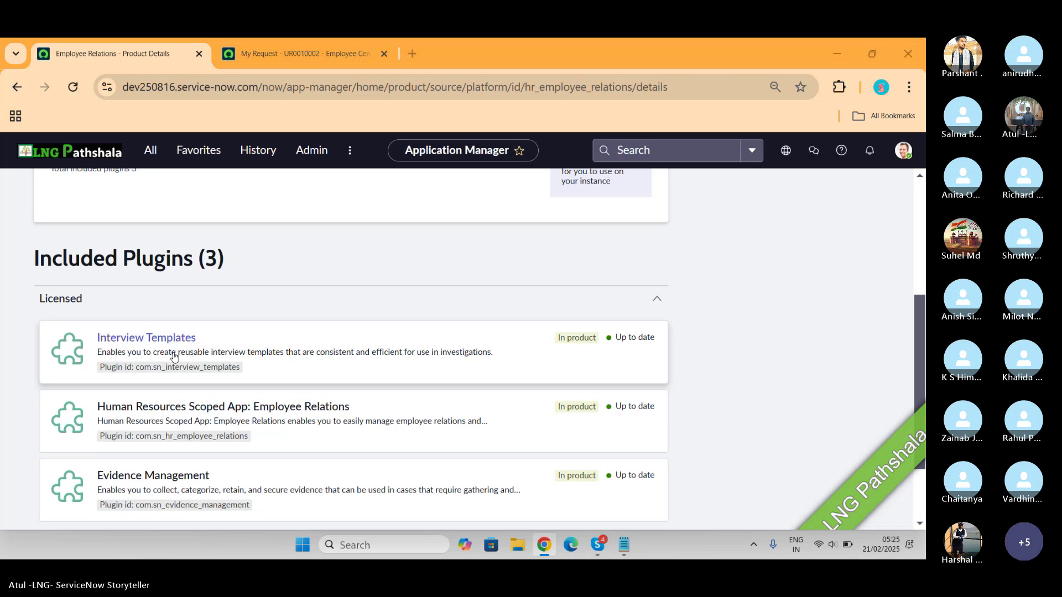
key("alt+Tab")
key("alt+Tab")
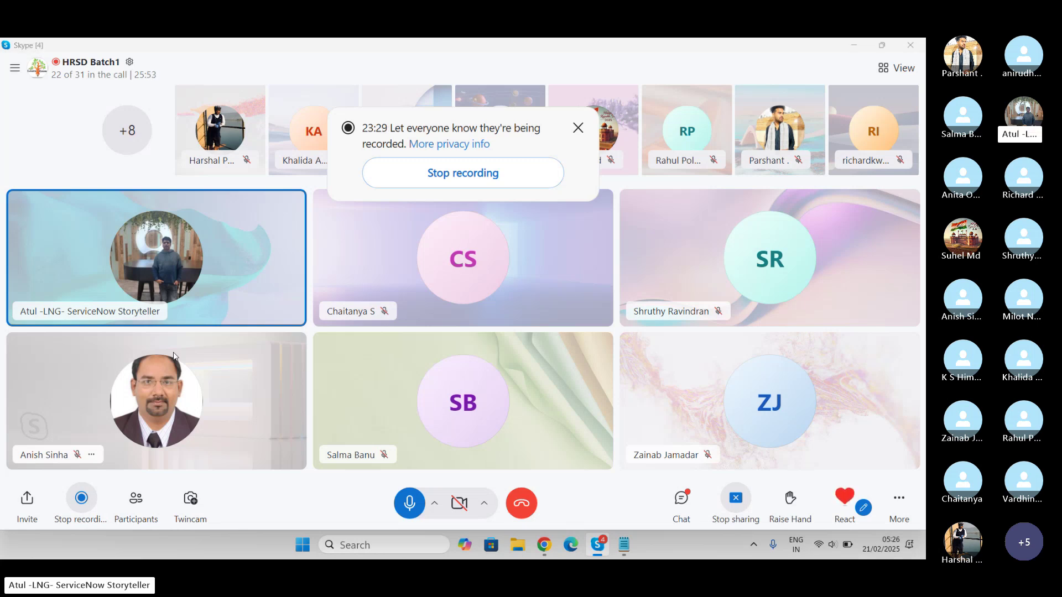
Switch from the Skype call back to the Employee Relations plugins page in Chrome
key("alt+Tab")
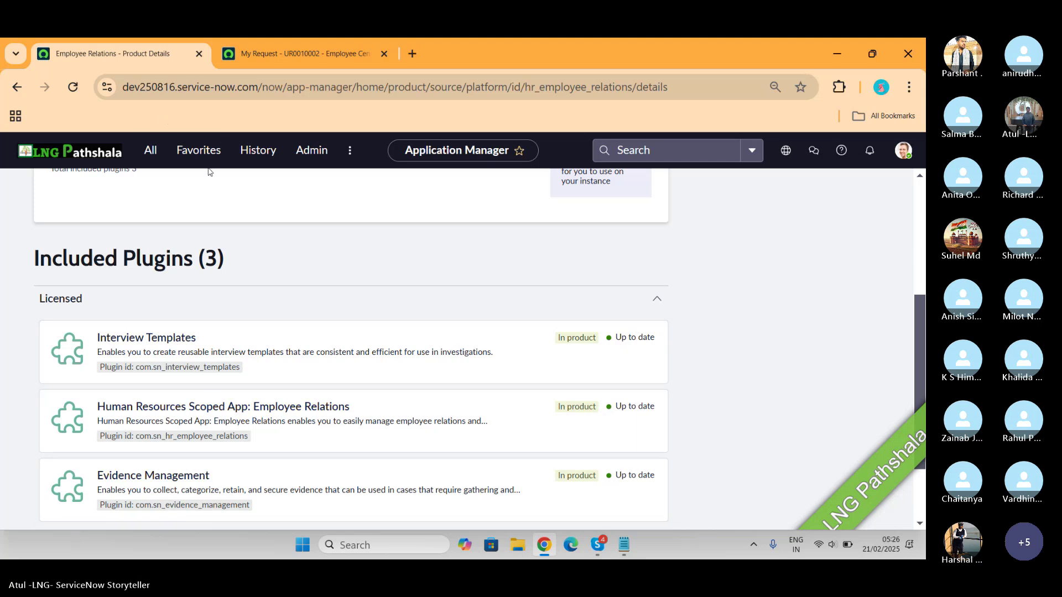
Filter the navigator for 'tables' and open System Definition > Tables (sys_db_object_list)
left_click(150, 150)
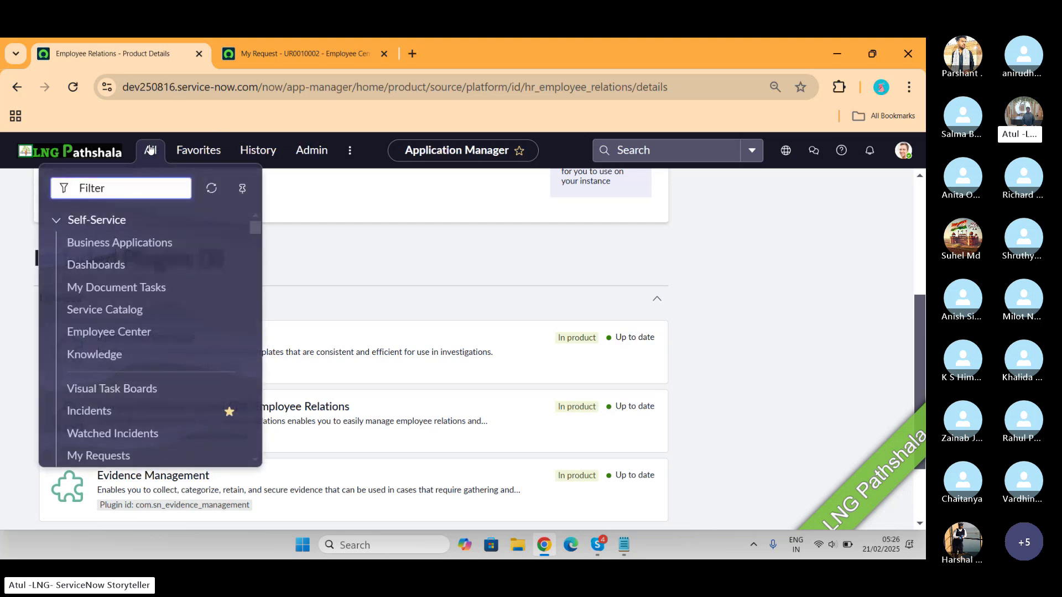
type("tavles")
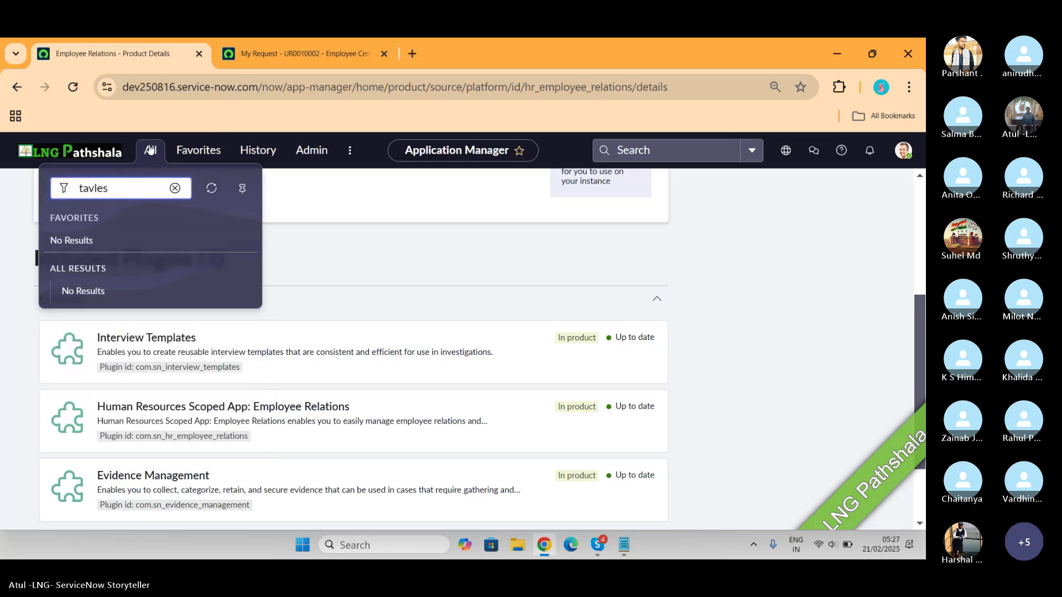
key("BackSpace")
key("BackSpace")
key("BackSpace")
key("BackSpace")
type("bels")
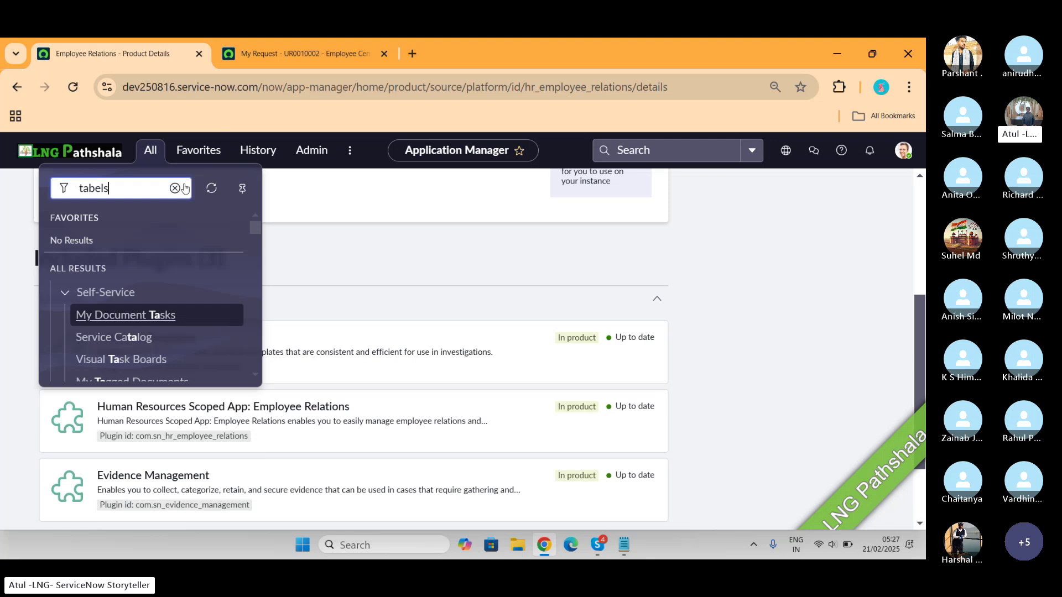
key("BackSpace")
key("BackSpace")
key("BackSpace")
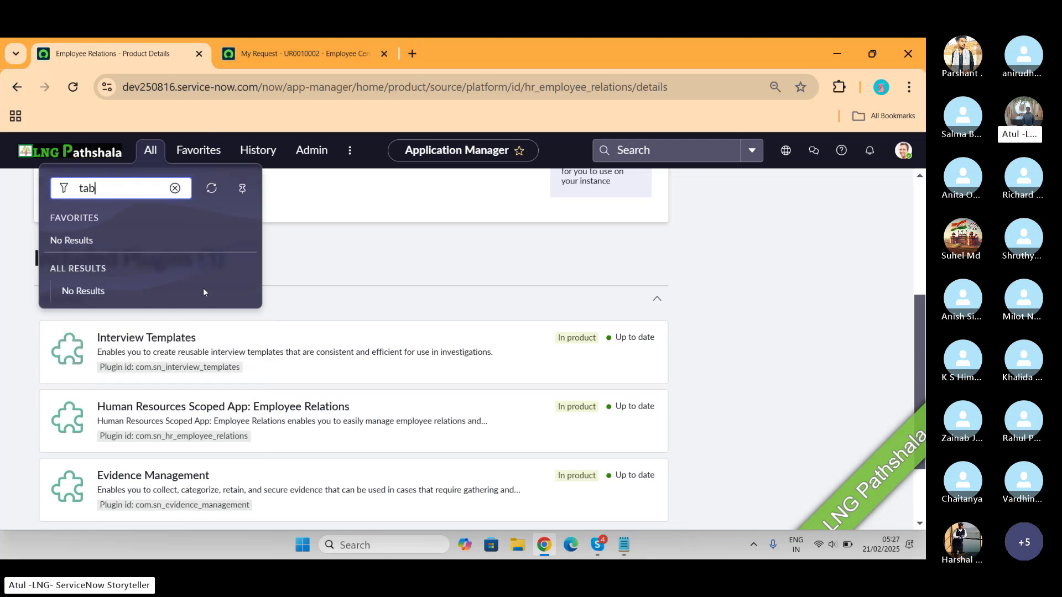
type("l")
key("BackSpace")
type("els")
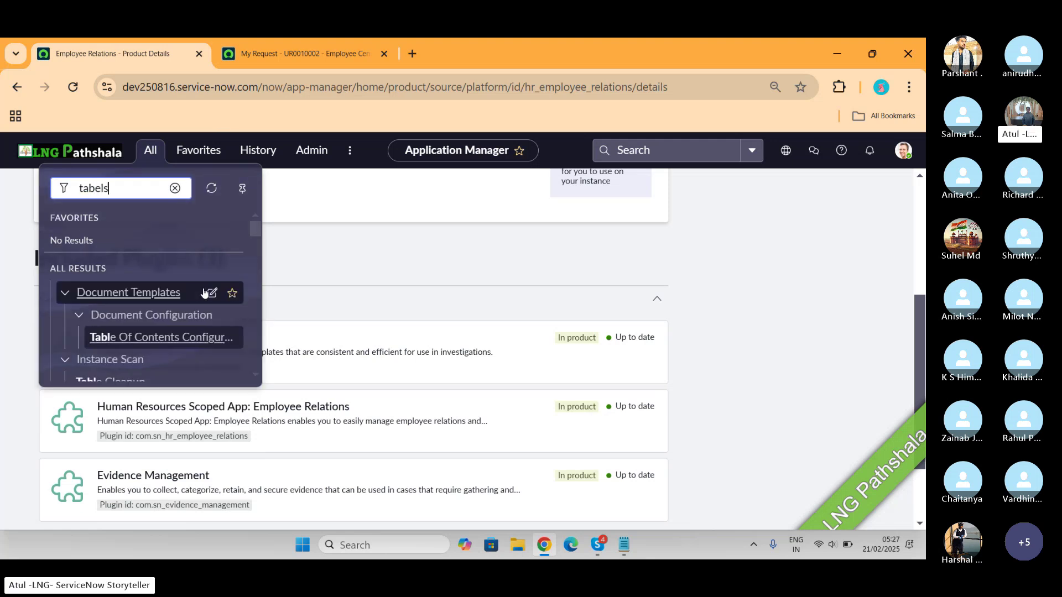
key("BackSpace")
key("BackSpace")
key("BackSpace")
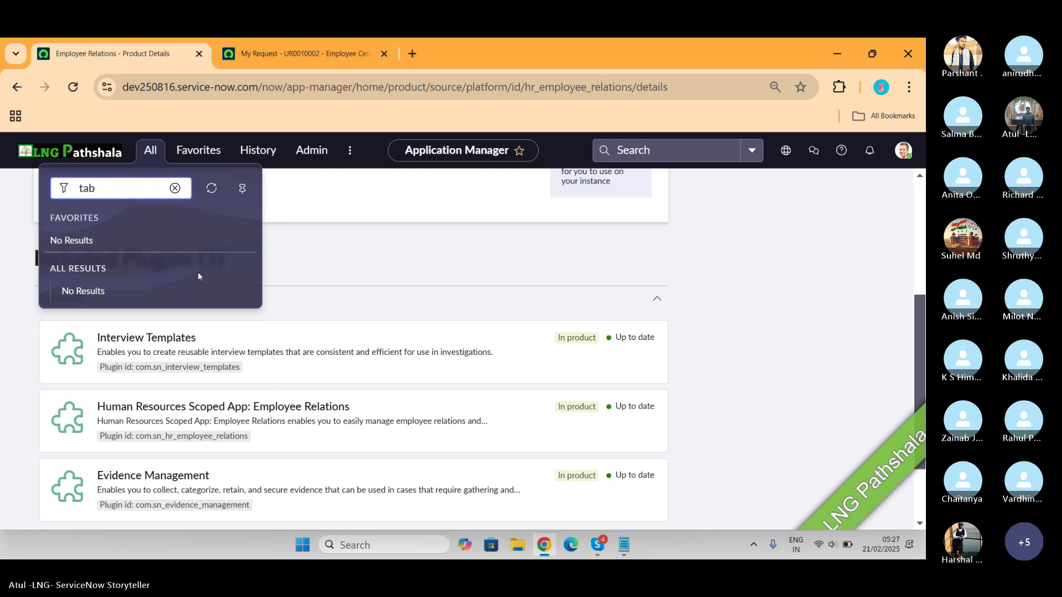
type("les")
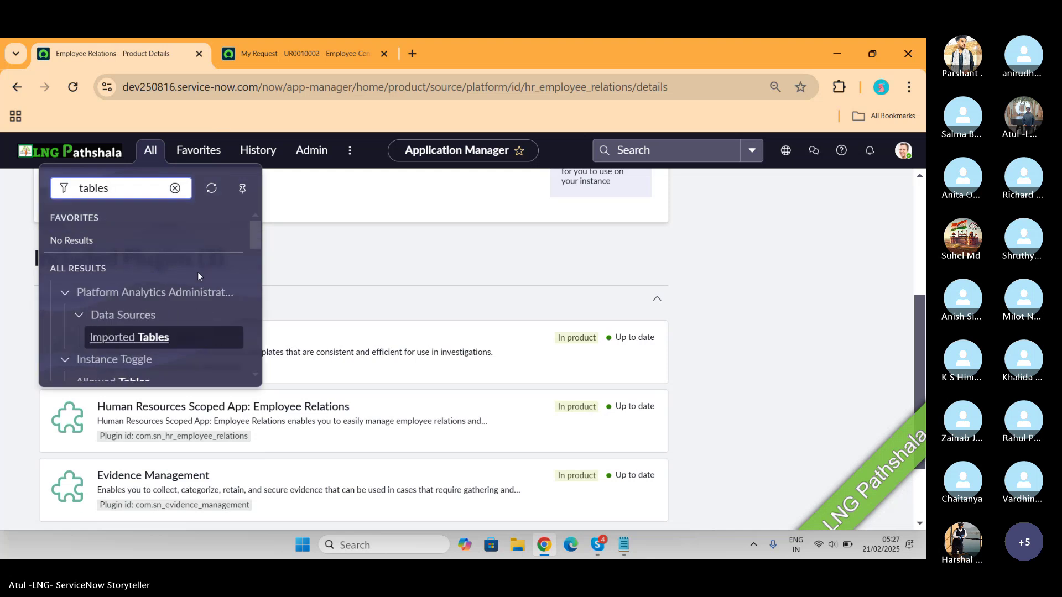
scroll(198, 271, "down", 8)
scroll(197, 277, "down", 4)
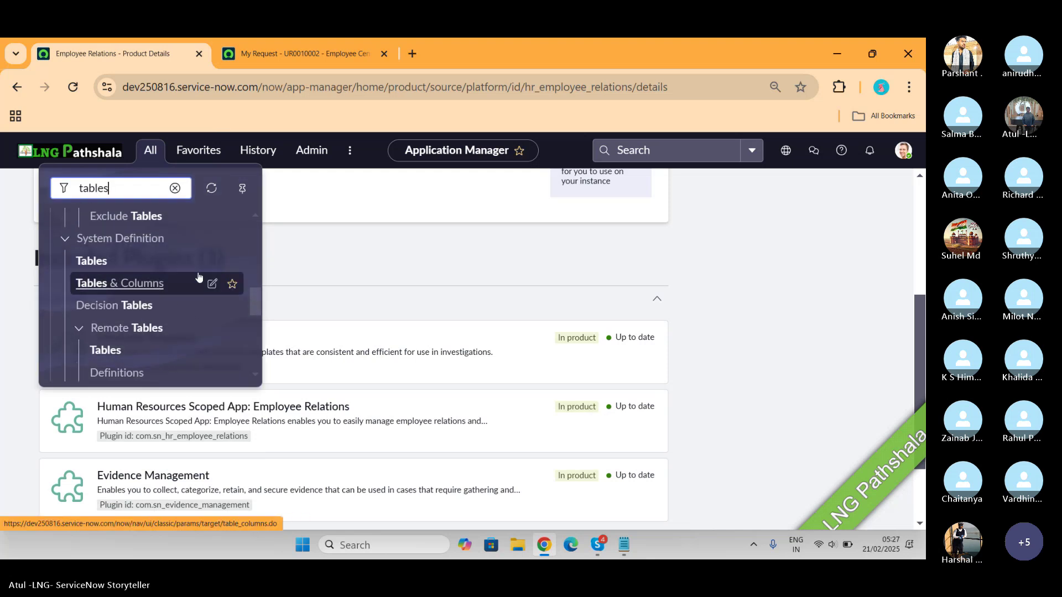
left_click(111, 263)
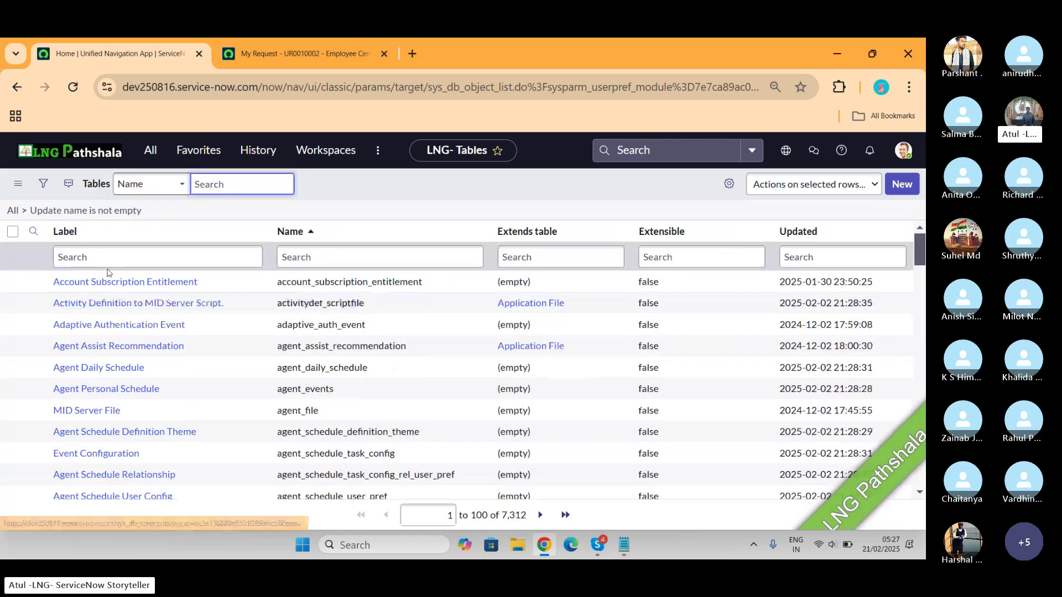
Filter Label by '*employee relation' and highlight sn_hr_er_case and its parent HR Case
left_click(127, 273)
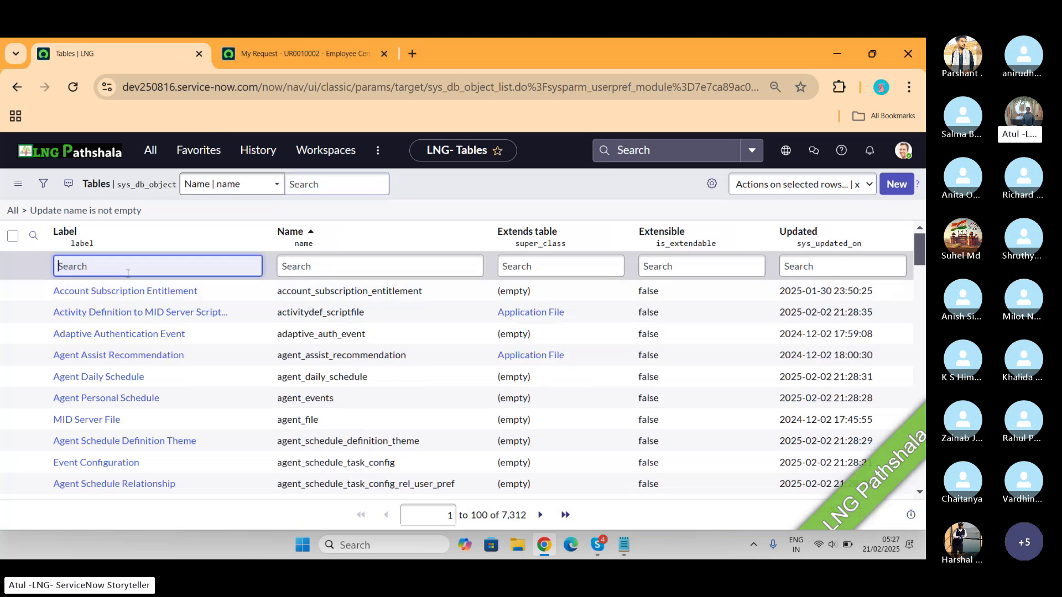
type("*")
type("emp")
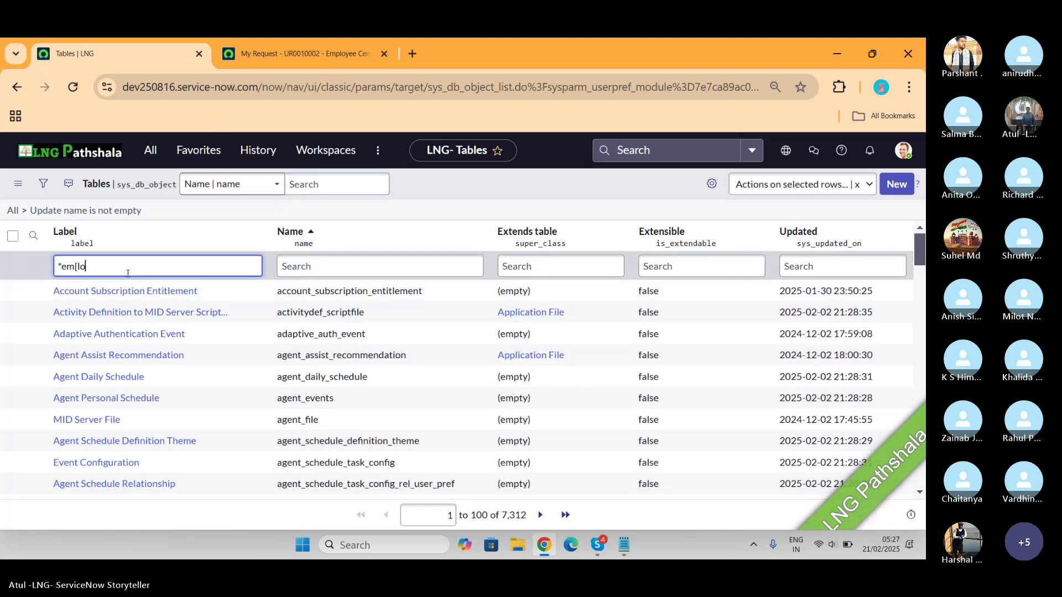
type("loyee relation")
key("Return")
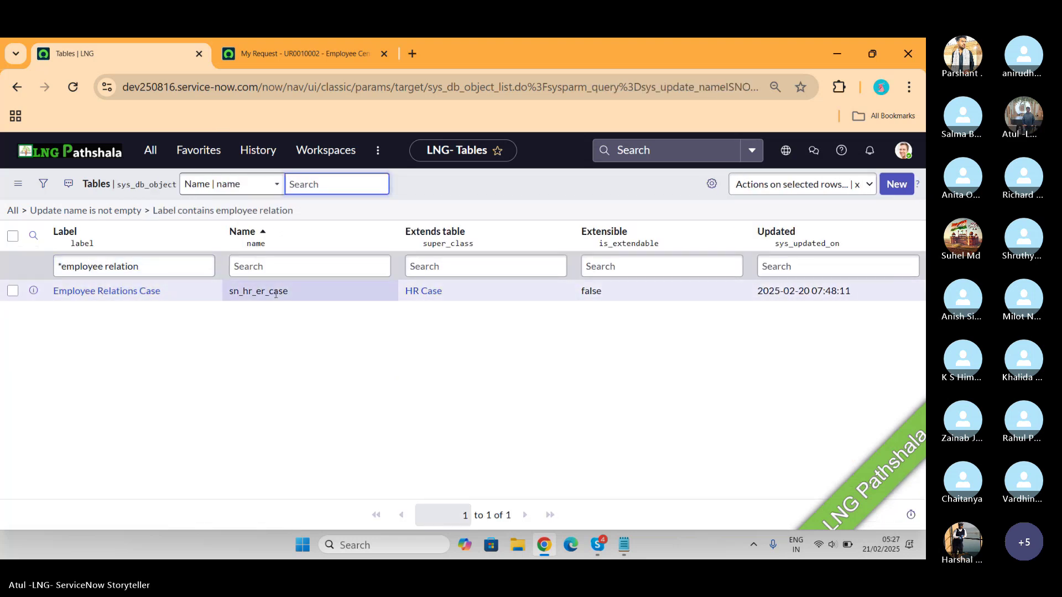
left_click_drag(289, 292, 219, 297)
left_click_drag(483, 286, 400, 304)
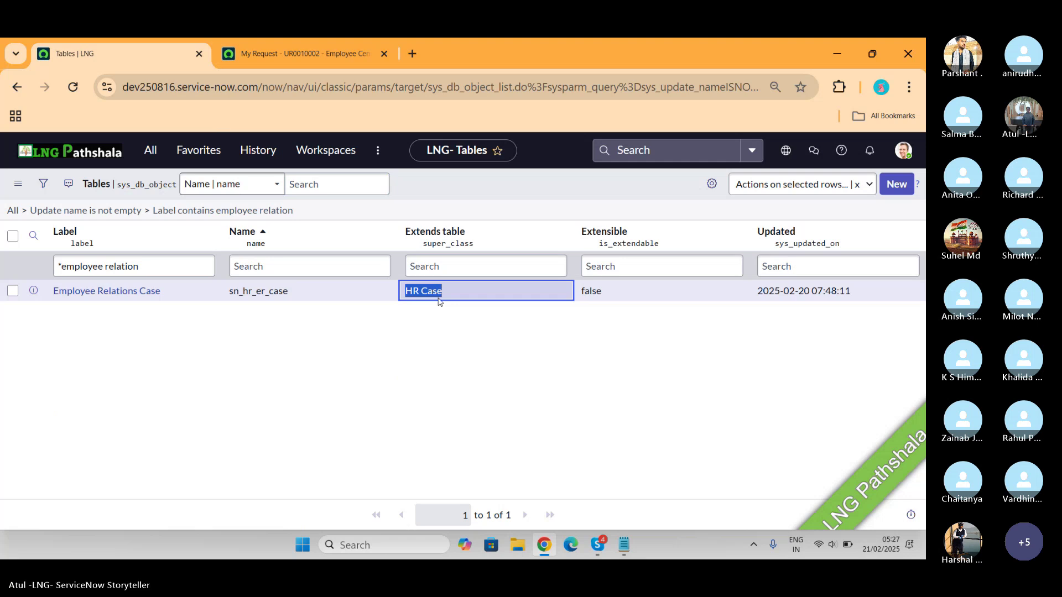
Clear the Label filter and select the sn_hr_er_case table name to copy
left_click(286, 296)
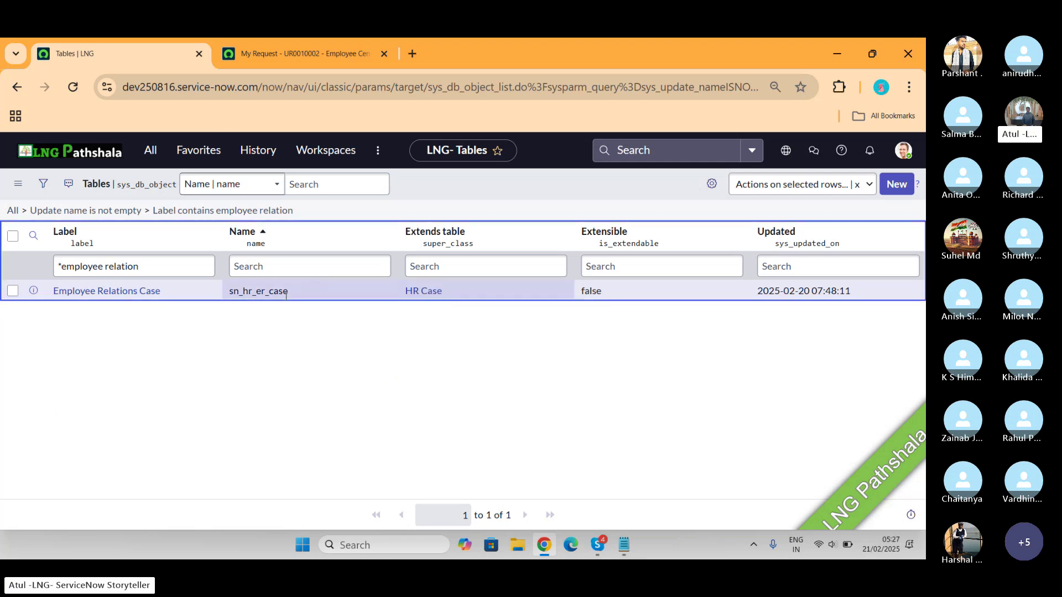
left_click(145, 266)
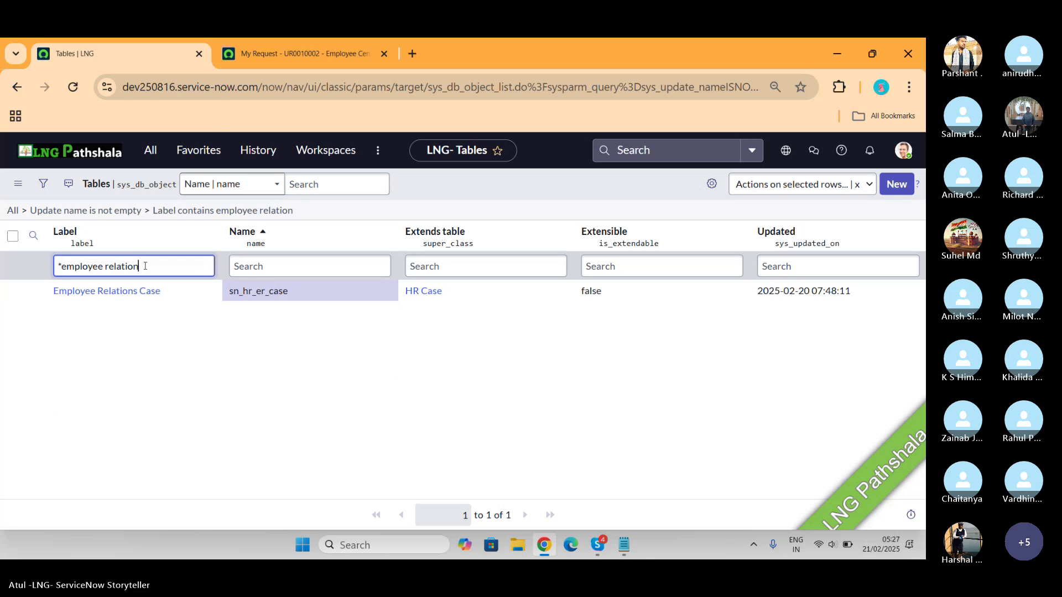
left_click_drag(145, 266, 2, 262)
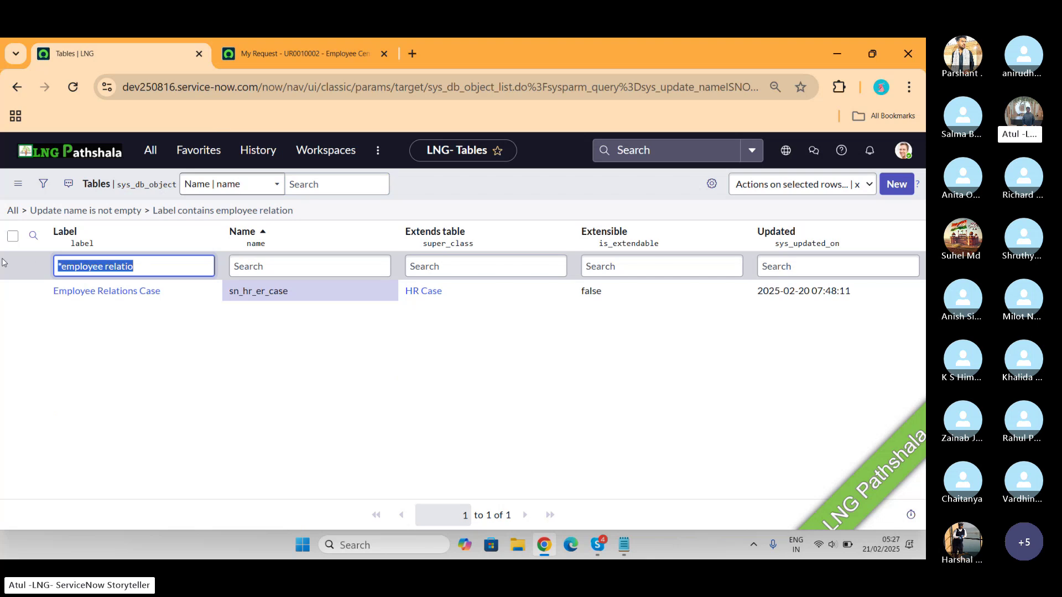
key("BackSpace")
double_click(301, 294)
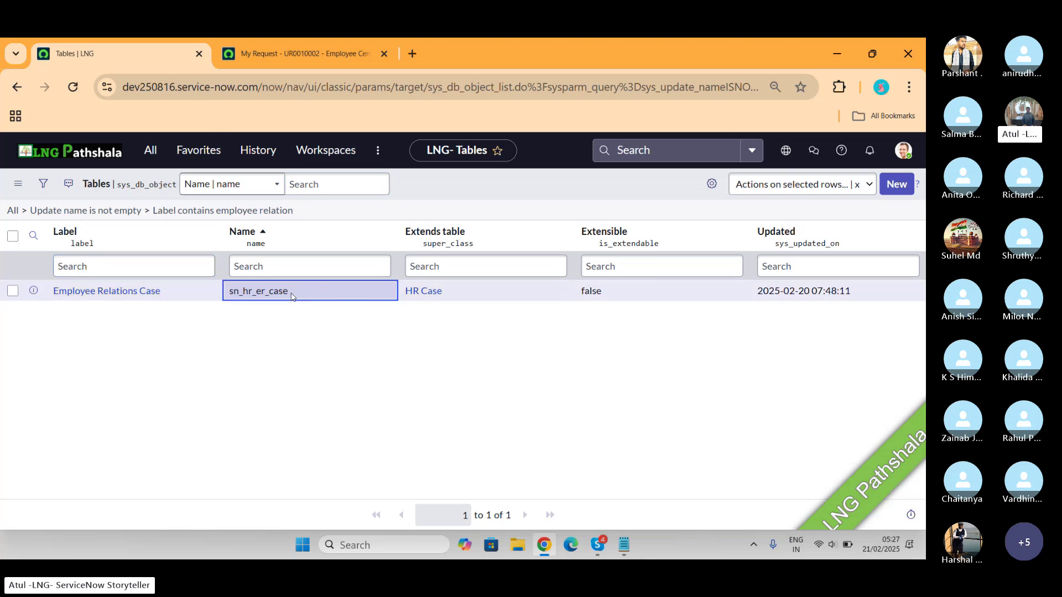
left_click_drag(294, 294, 230, 293)
key("ctrl+c")
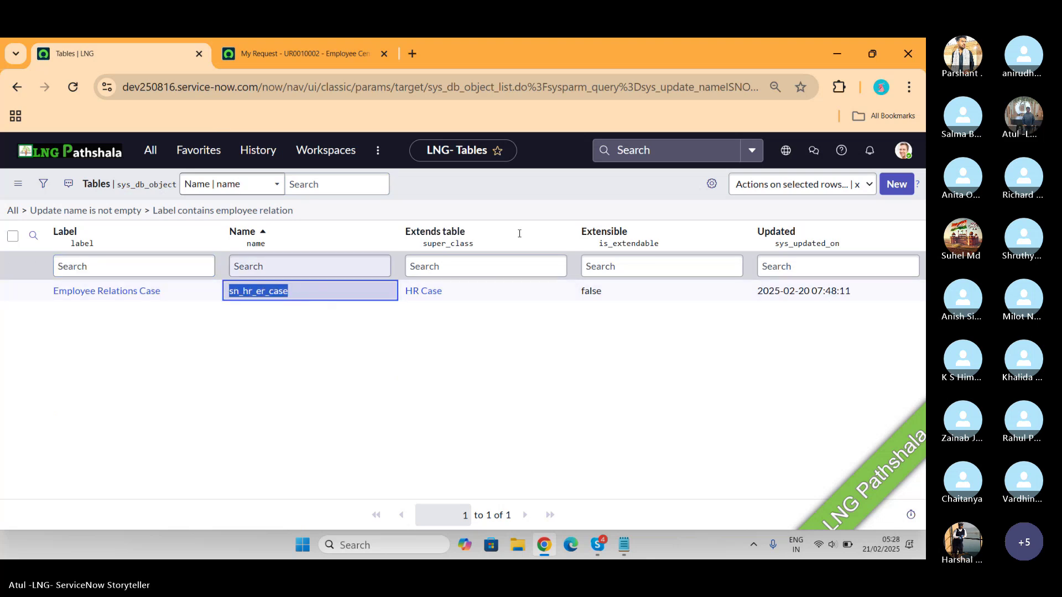
Try filtering Extends table by sn_hr_er_case and '*sn_hr_er_case', then clear it
left_click(471, 266)
key("ctrl+v")
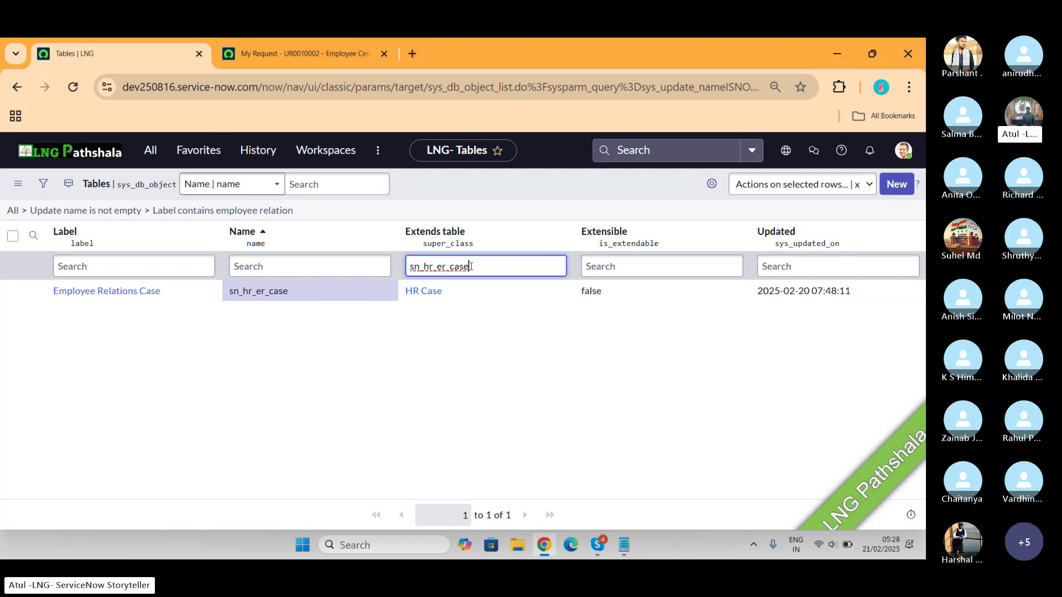
key("Return")
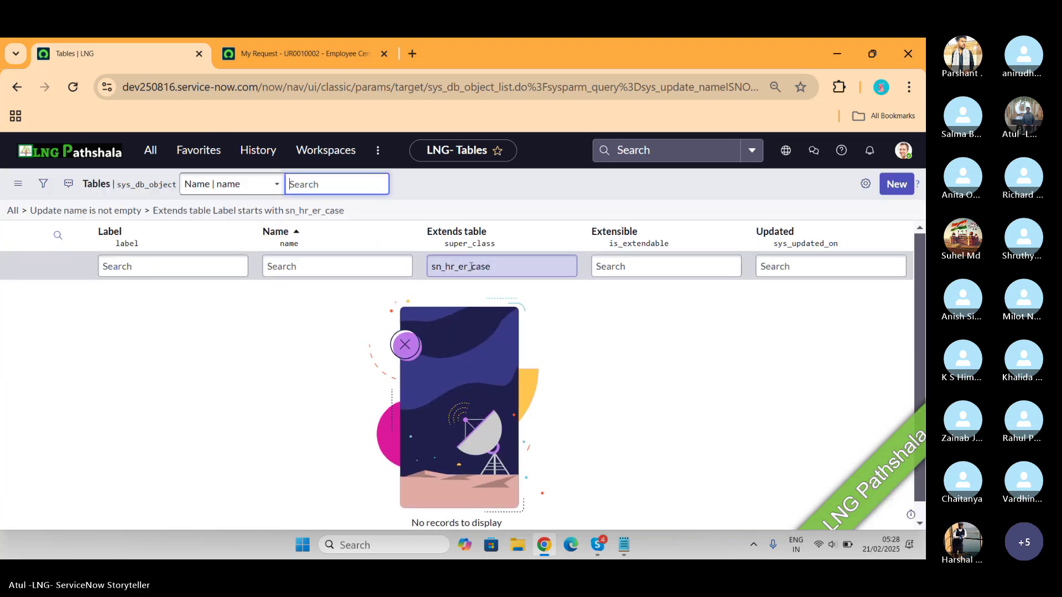
left_click(434, 268)
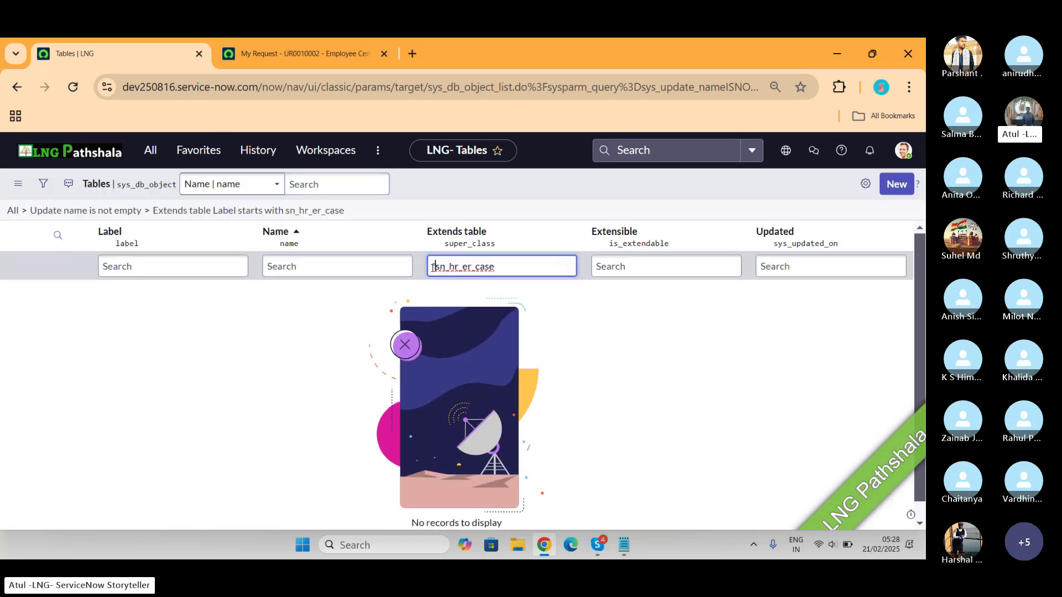
type("*")
key("Return")
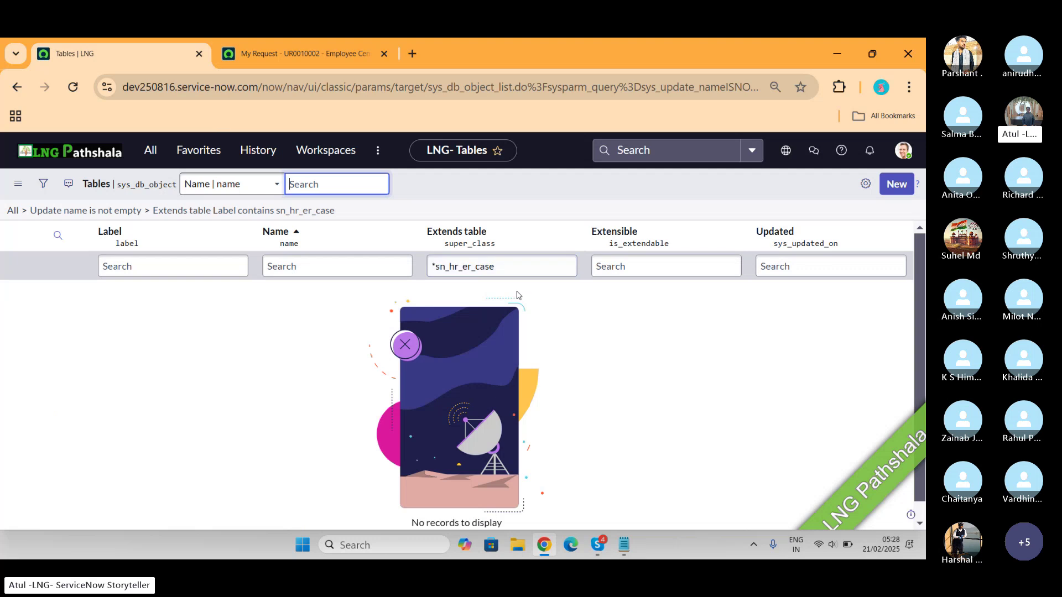
left_click(510, 270)
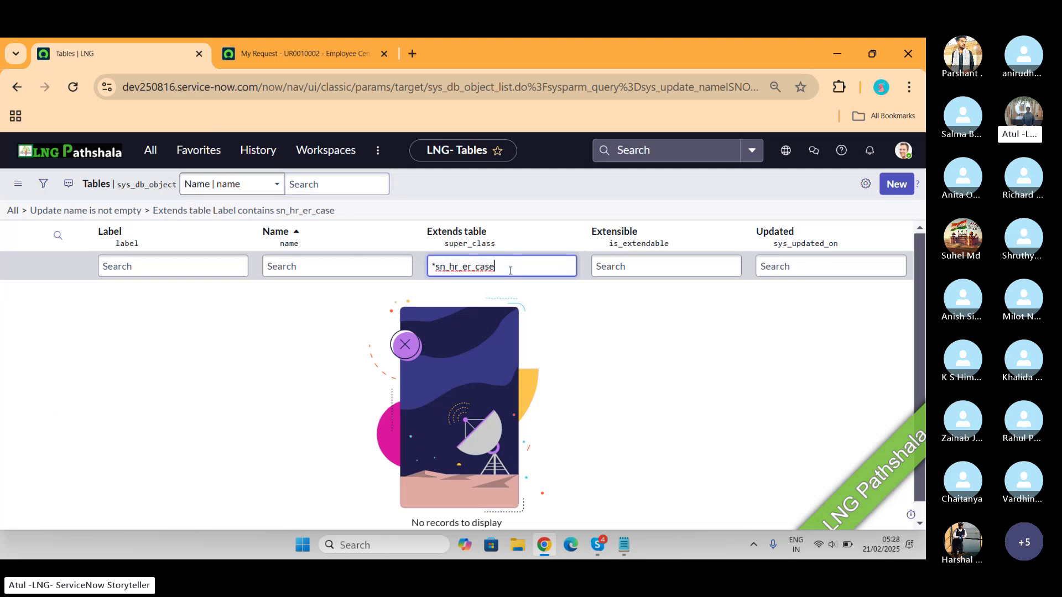
key("BackSpace")
key("BackSpace")
key("BackSpace")
key("BackSpace")
key("BackSpace")
key("BackSpace")
key("BackSpace")
key("BackSpace")
key("BackSpace")
key("BackSpace")
key("BackSpace")
key("BackSpace")
key("BackSpace")
key("BackSpace")
Filter the Name column to sn_hr_er, listing the 11 Employee Relations tables
left_click(353, 270)
key("ctrl+v")
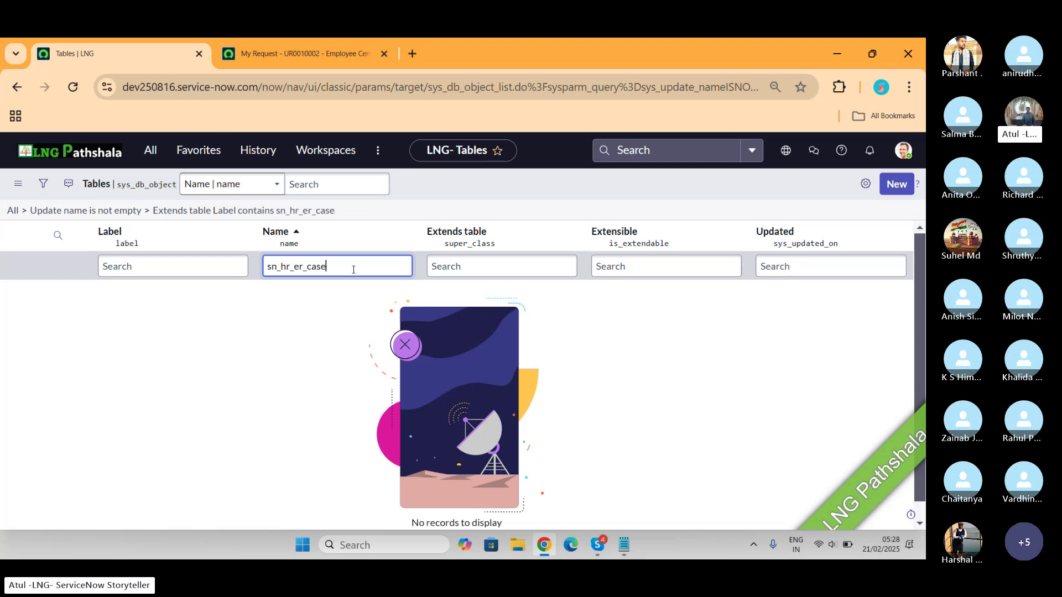
key("BackSpace")
key("BackSpace")
key("BackSpace")
key("BackSpace")
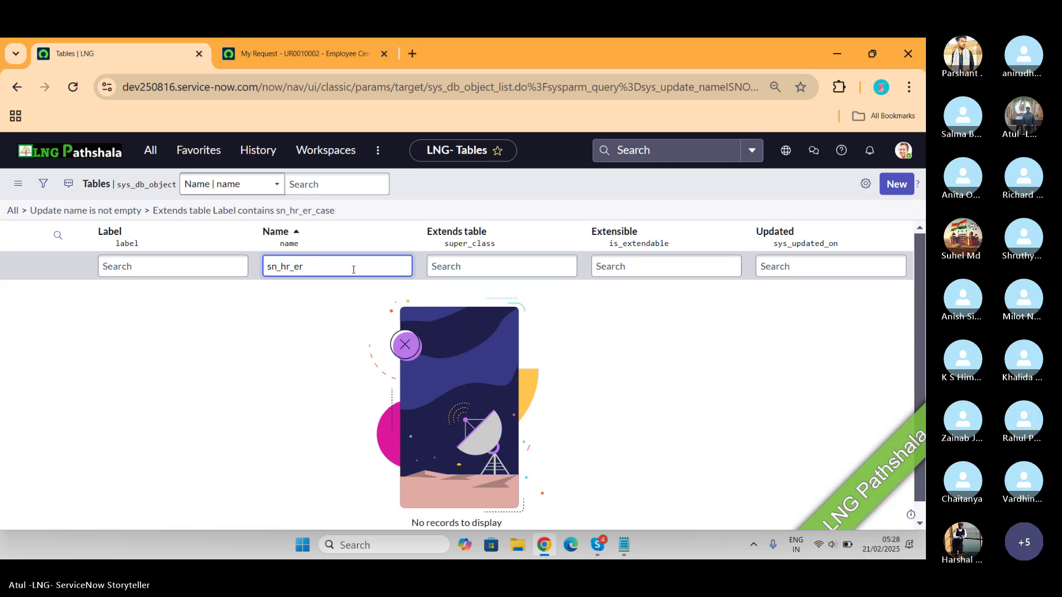
key("Return")
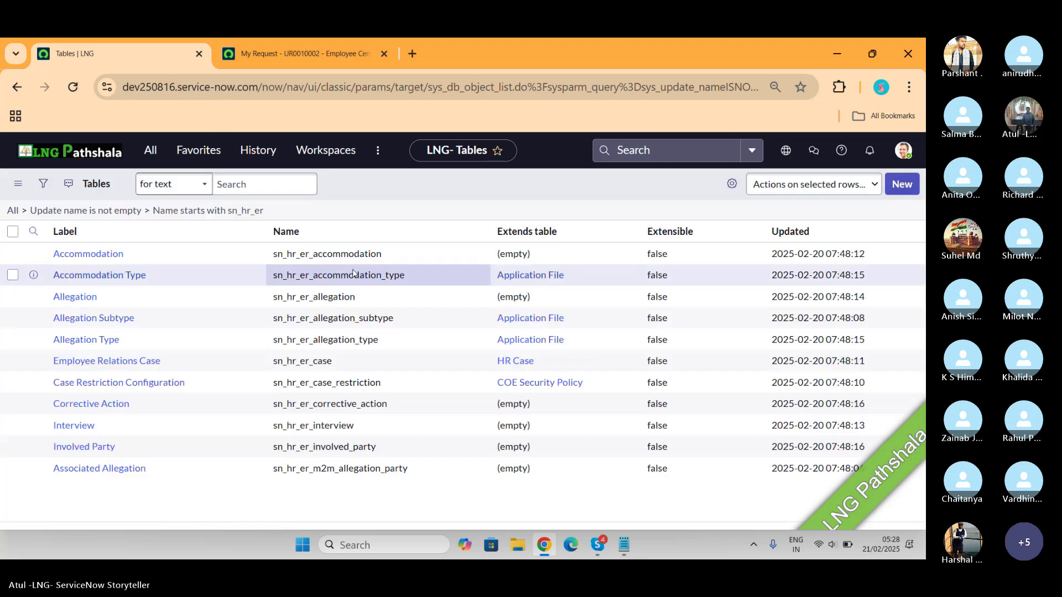
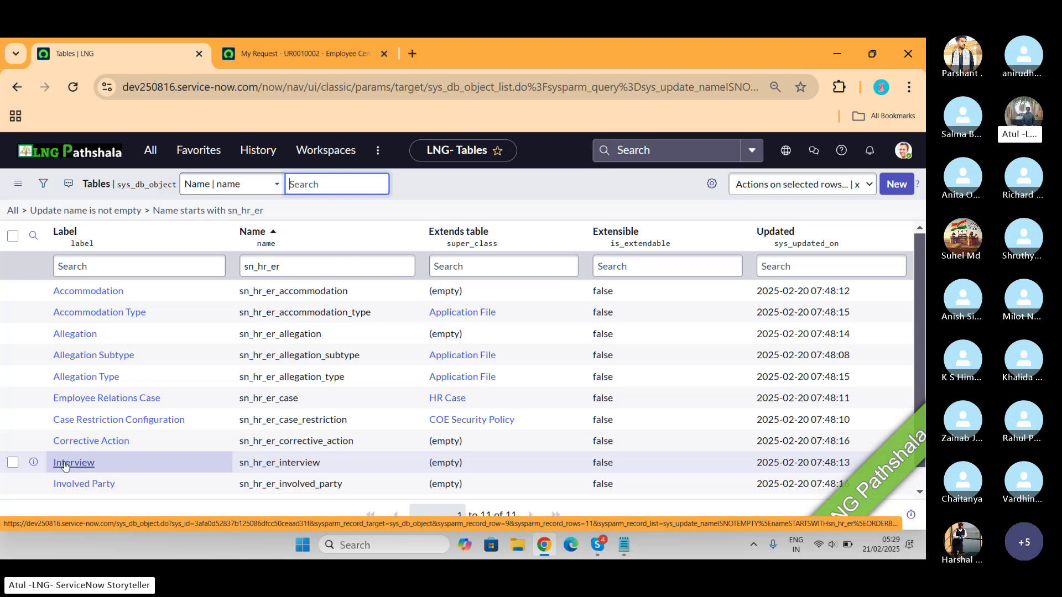
Launch Paint and place an ER text label near the top of the blank canvas
key("super")
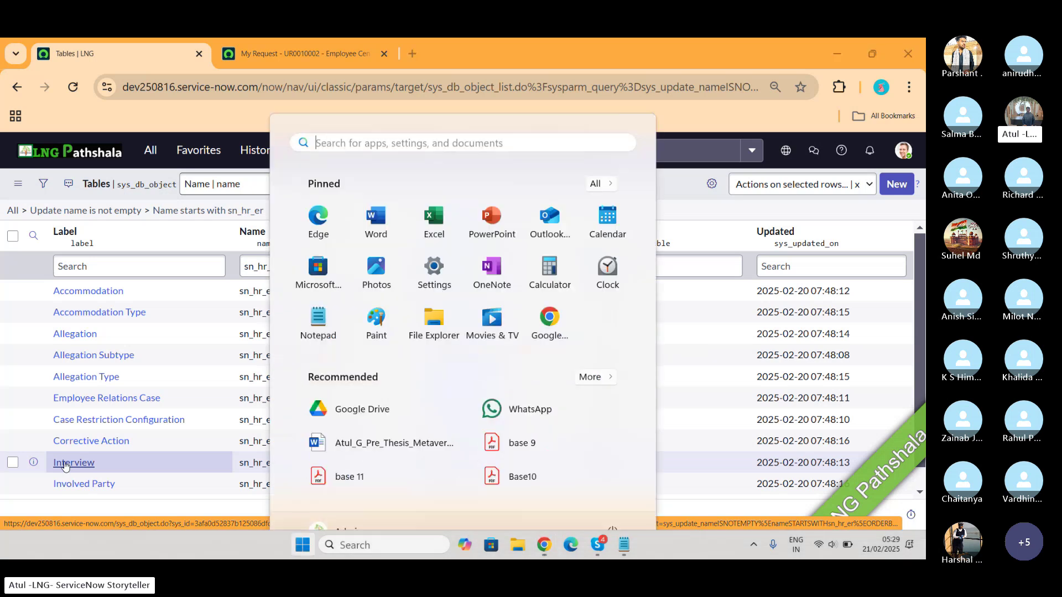
type("piant")
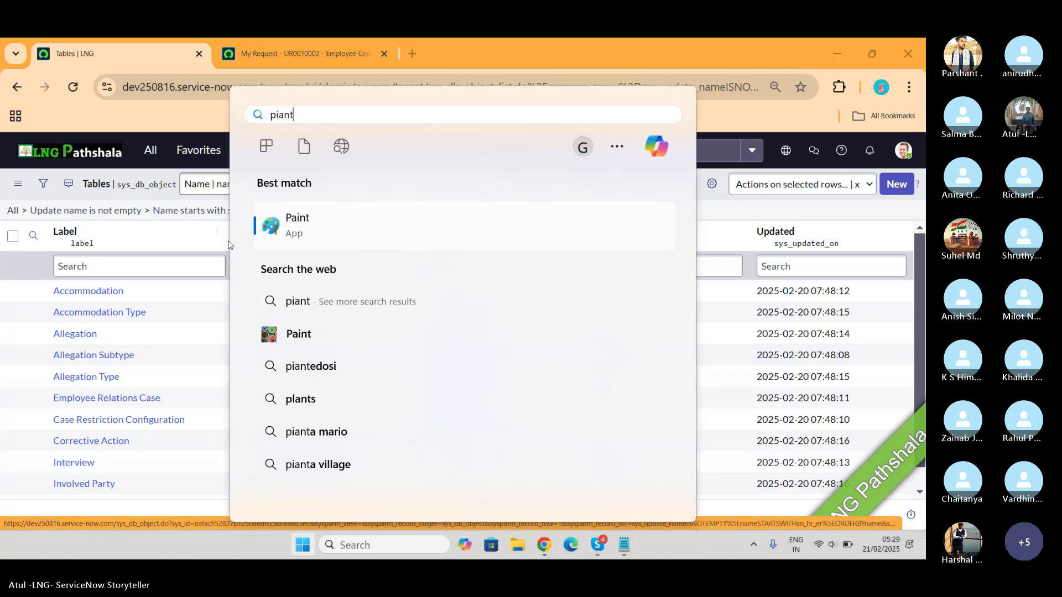
key("Escape")
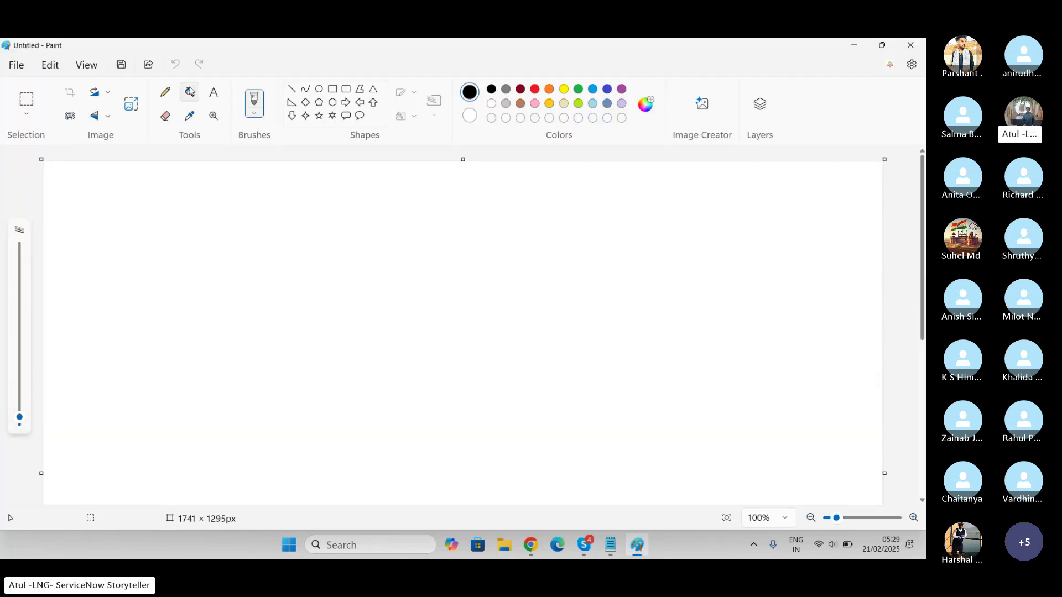
left_click_drag(402, 215, 509, 249)
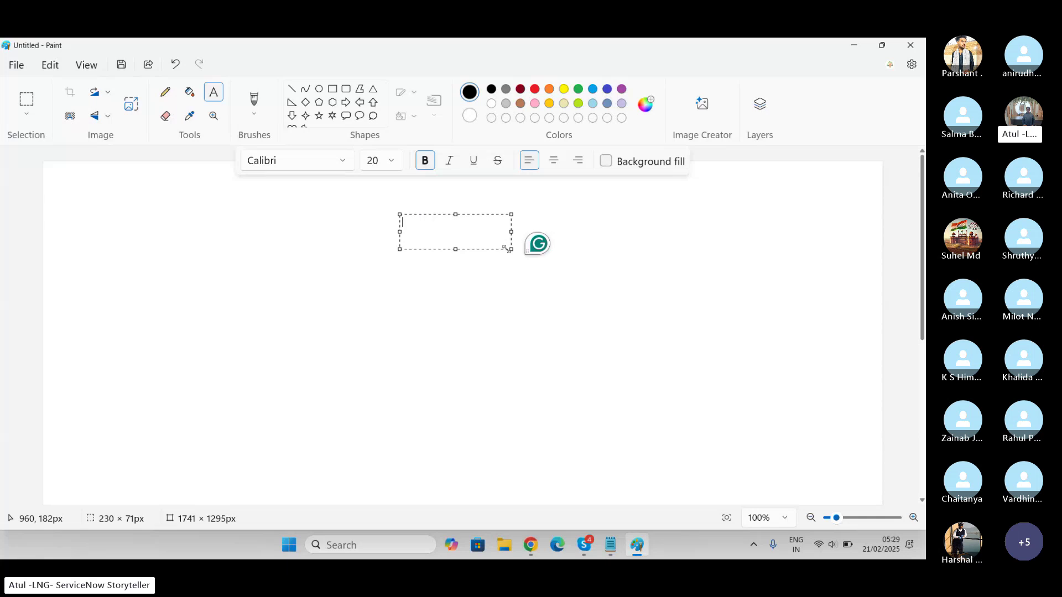
type("ER")
left_click(296, 283)
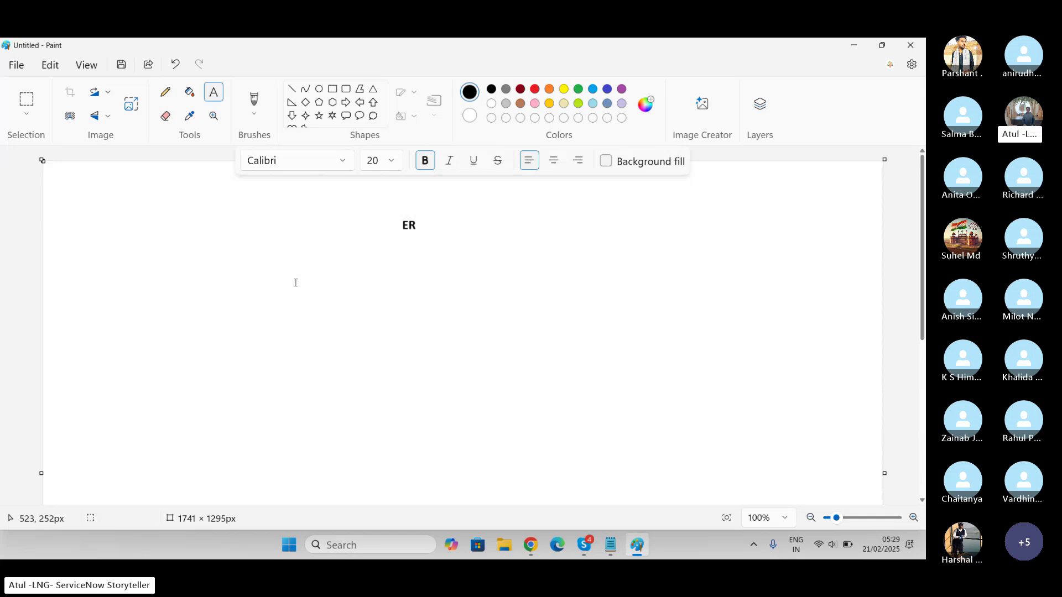
Add IP and AI text labels in a row beneath ER
left_click(172, 244)
left_click_drag(202, 272, 283, 276)
type("IP")
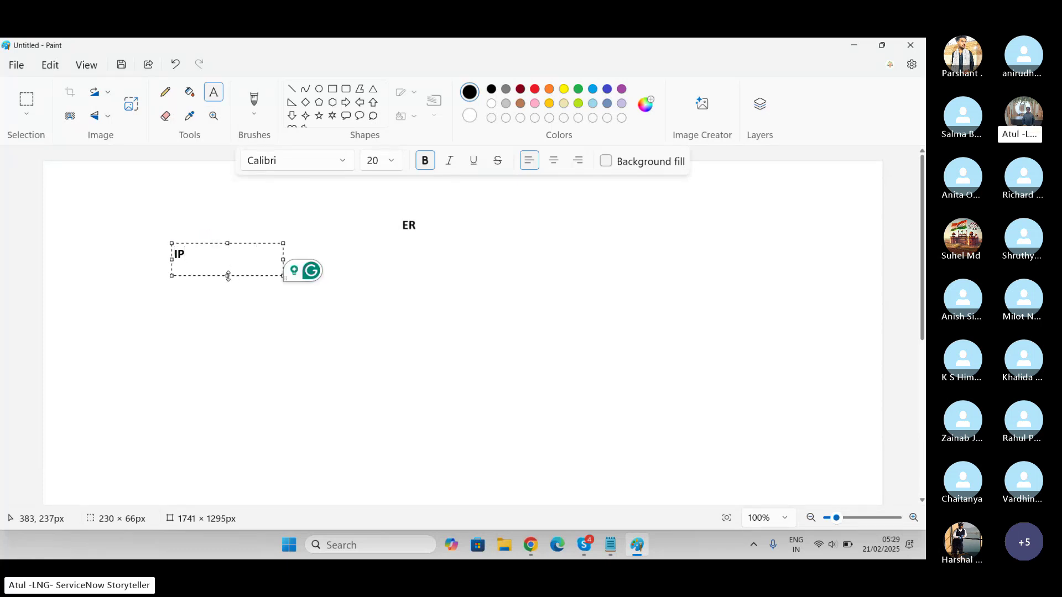
left_click(444, 270)
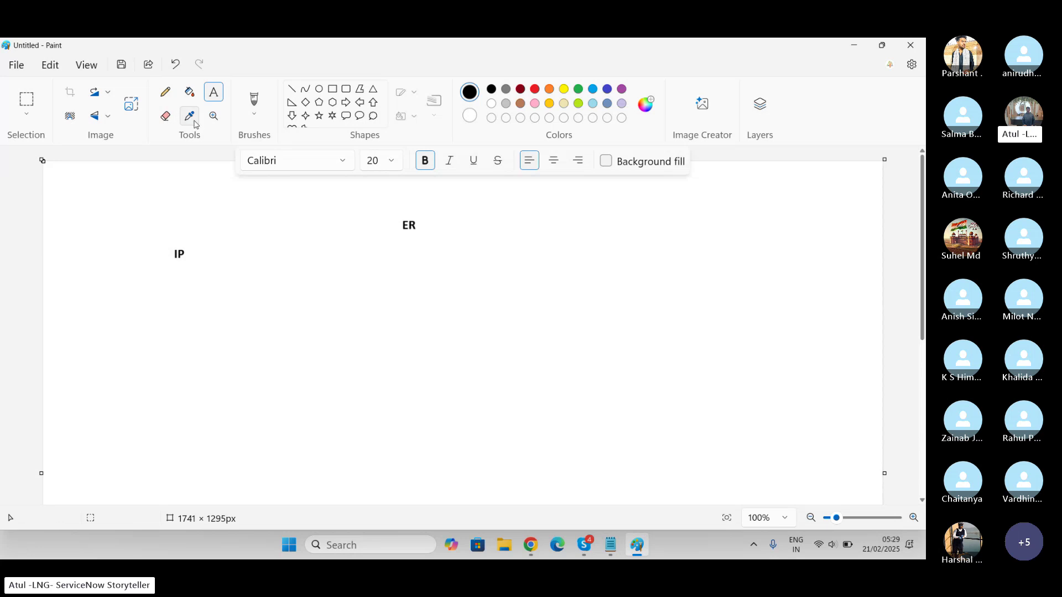
left_click(367, 246)
left_click_drag(367, 246, 478, 278)
type("AI")
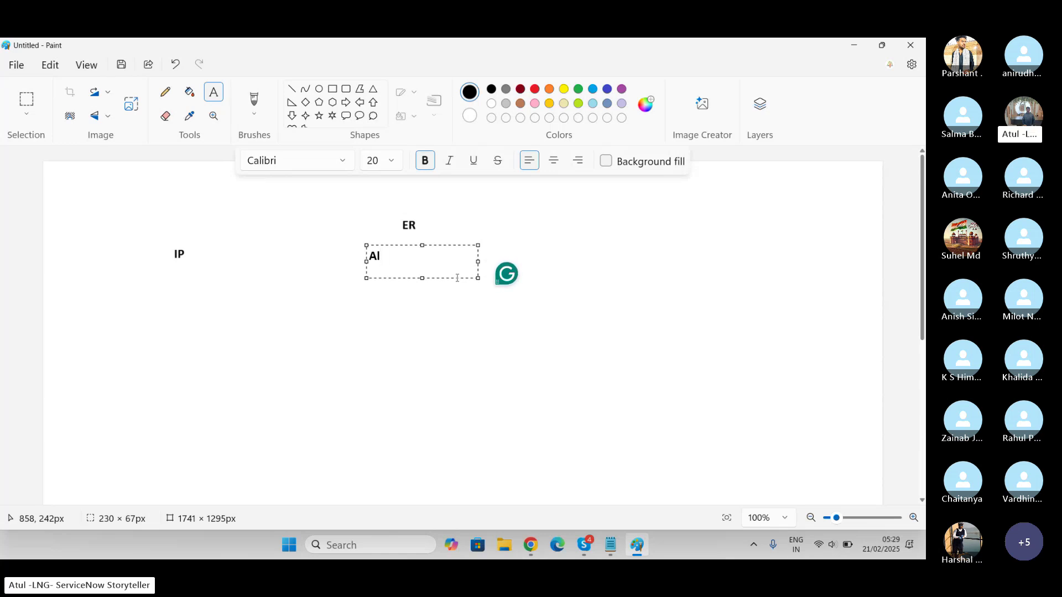
left_click(699, 256)
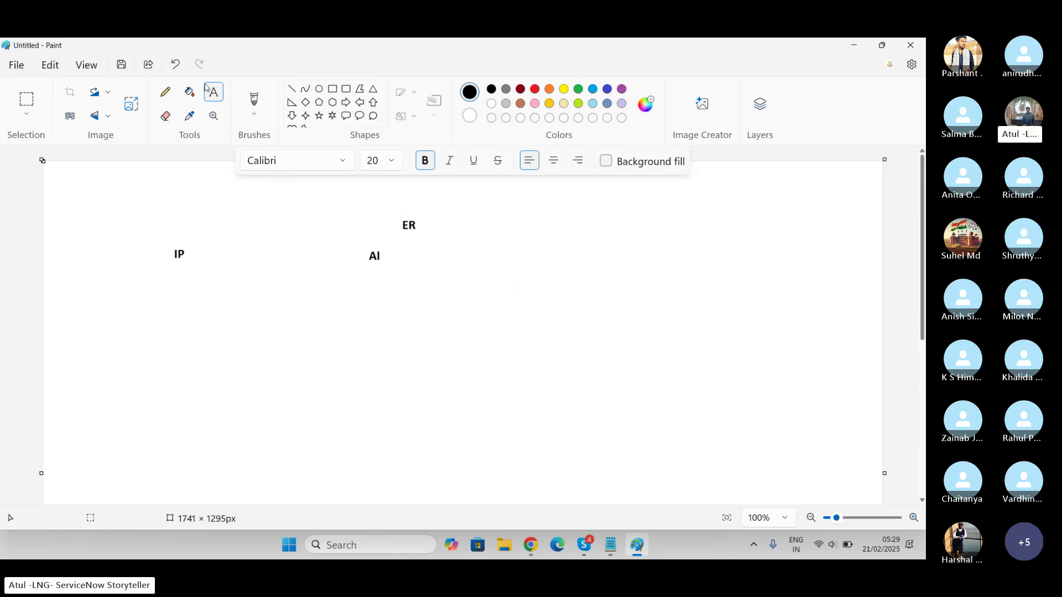
Add CA and IN labels to the right of AI, completing the row
left_click_drag(498, 244, 609, 264)
type("CA")
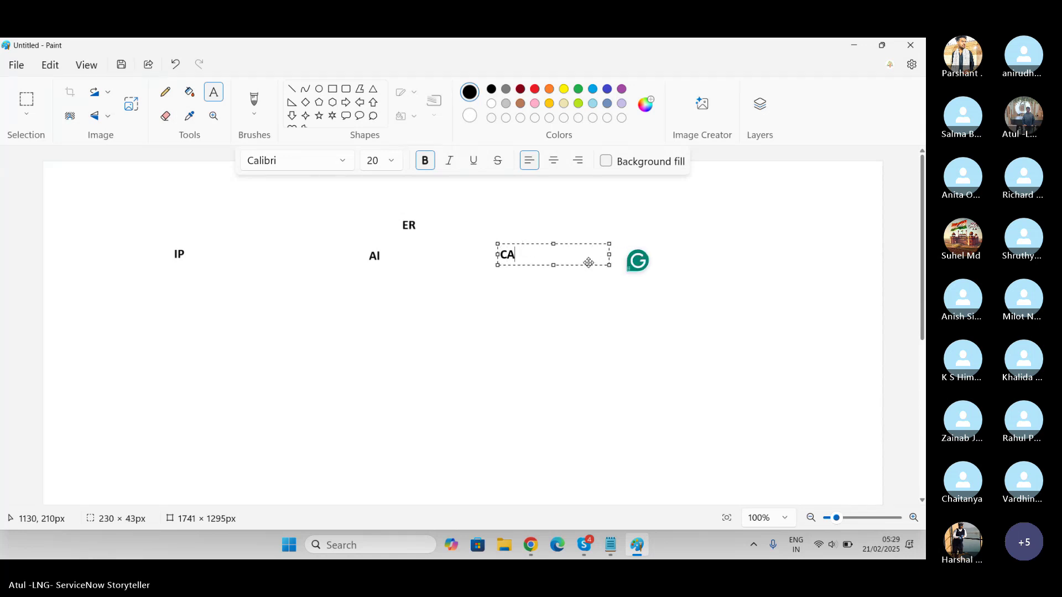
left_click(732, 257)
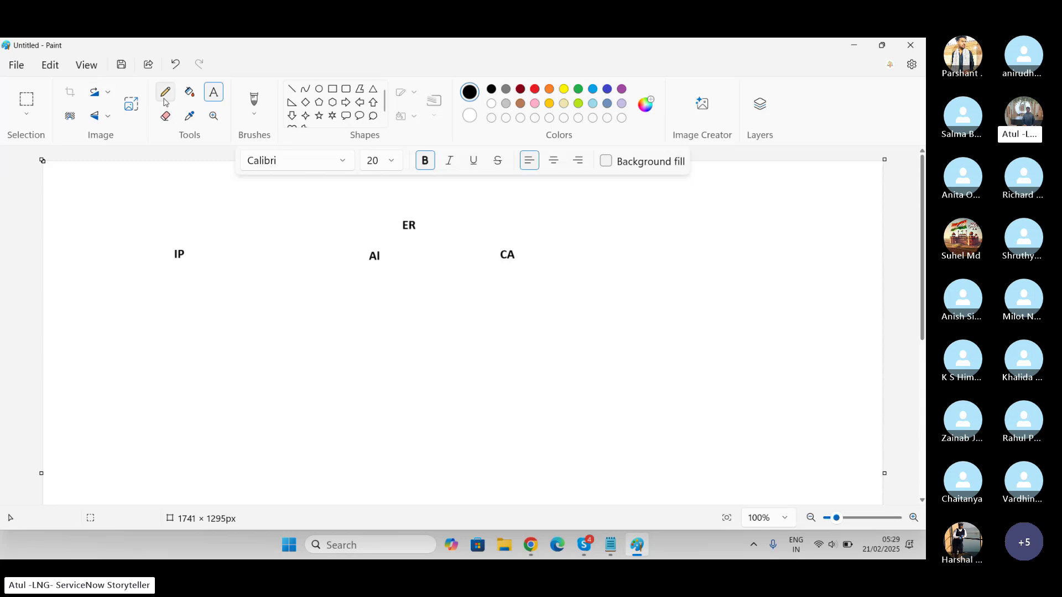
left_click_drag(635, 246, 750, 270)
type("I")
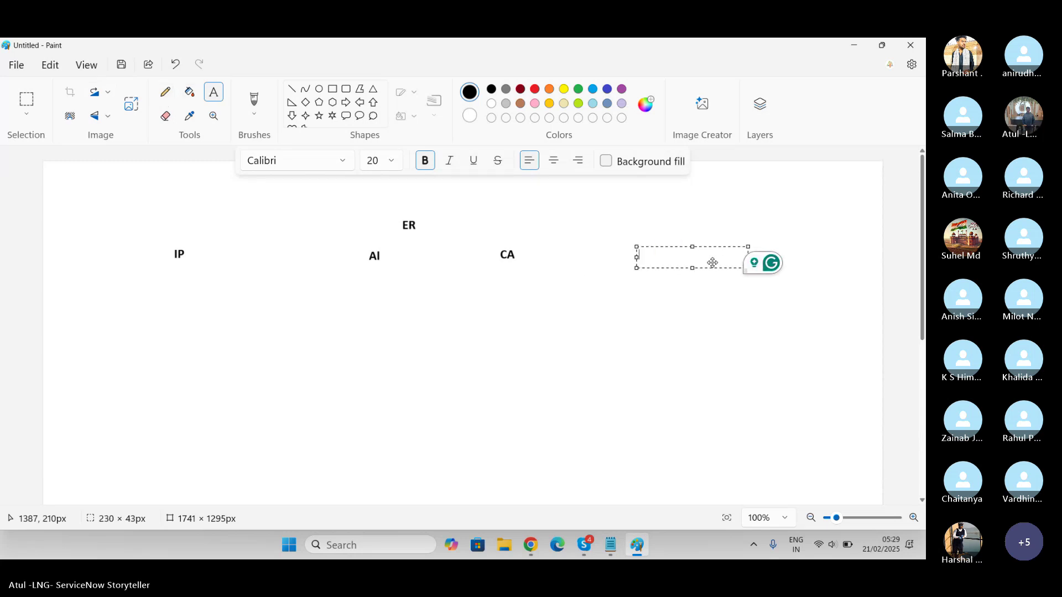
type("N")
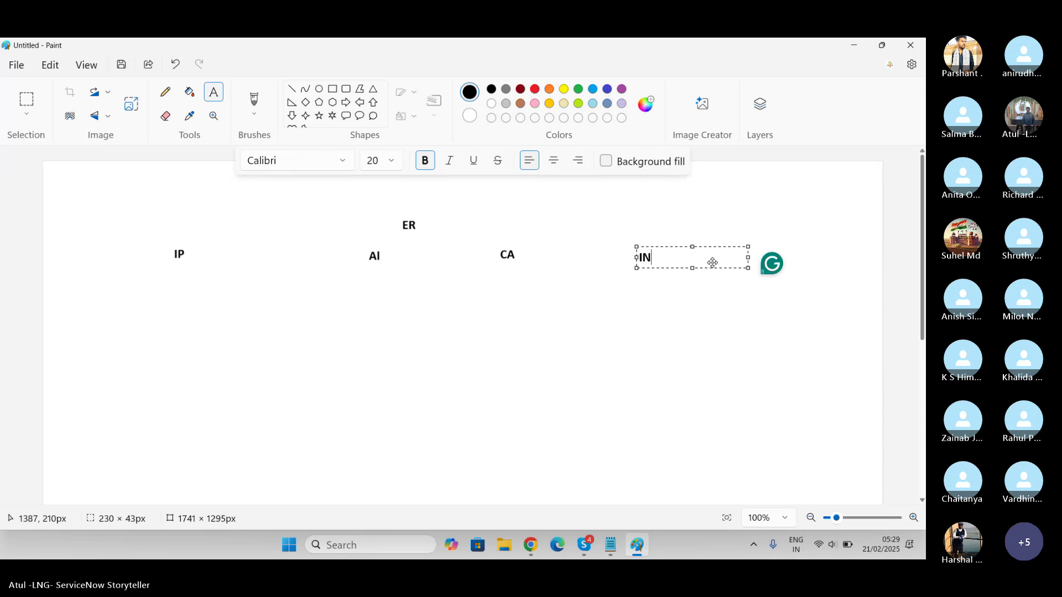
left_click(356, 274)
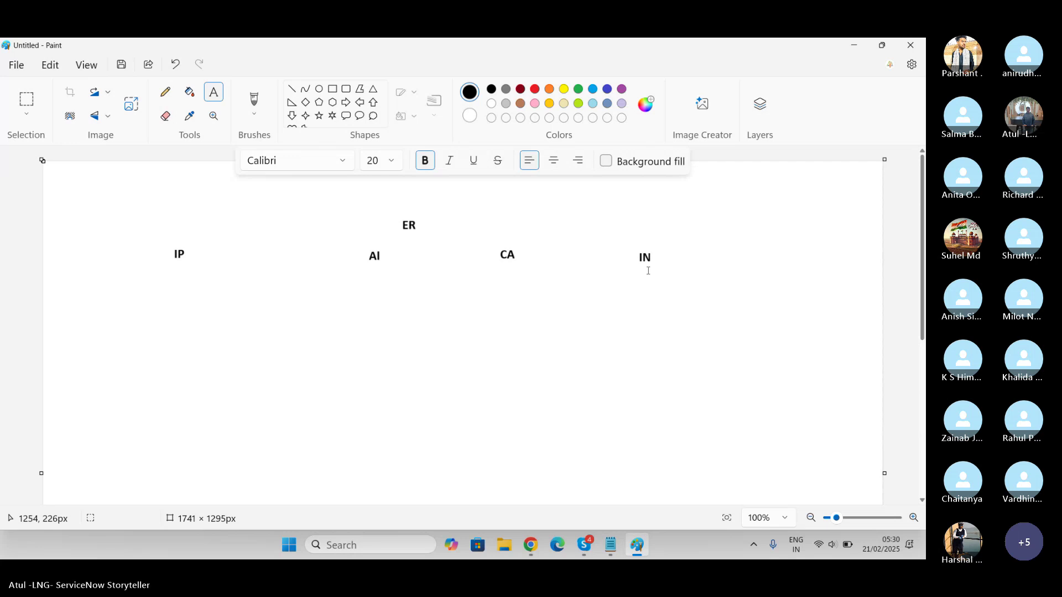
Return to the browser's employee request tab and browse to the Human resources topic page
key("alt+Tab")
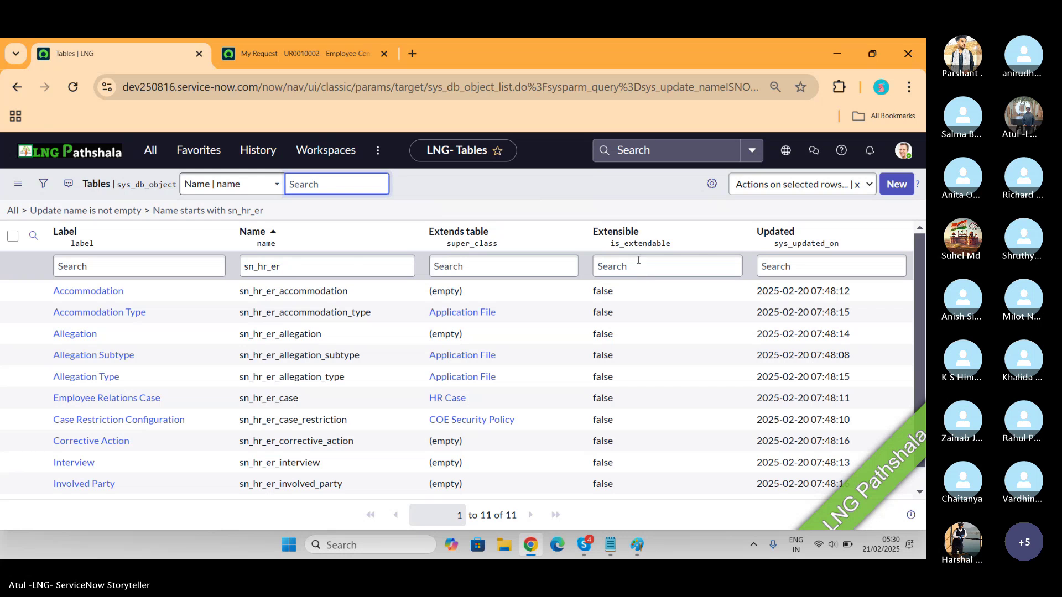
left_click(293, 54)
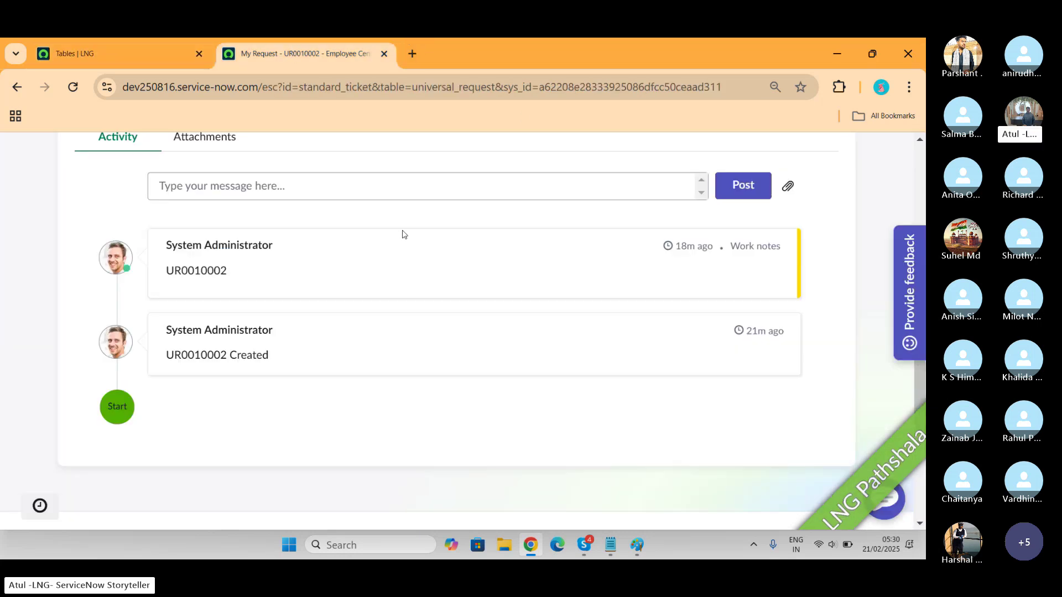
scroll(432, 278, "up", 6)
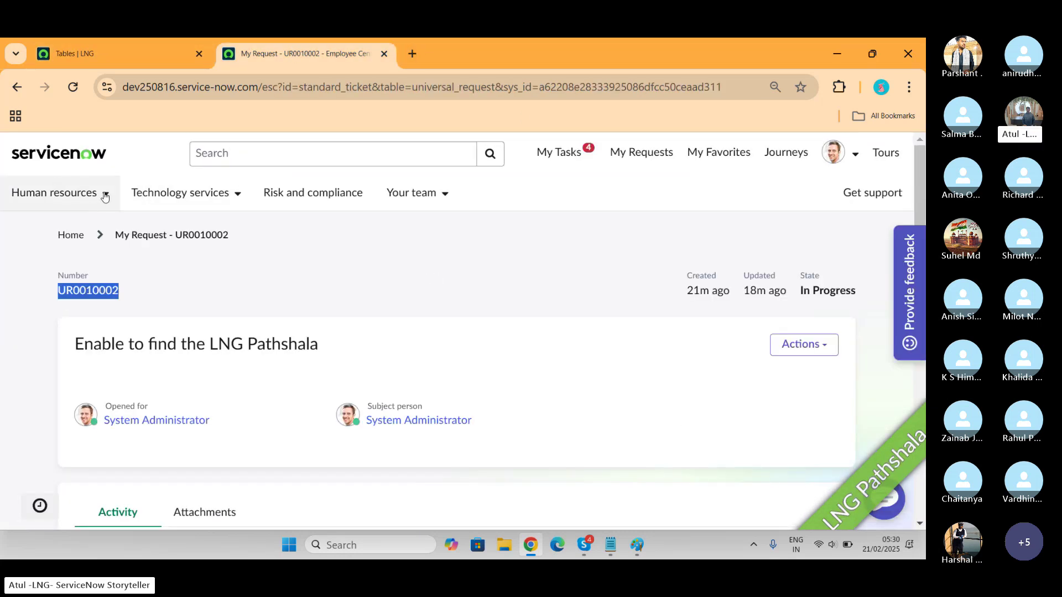
left_click(105, 197)
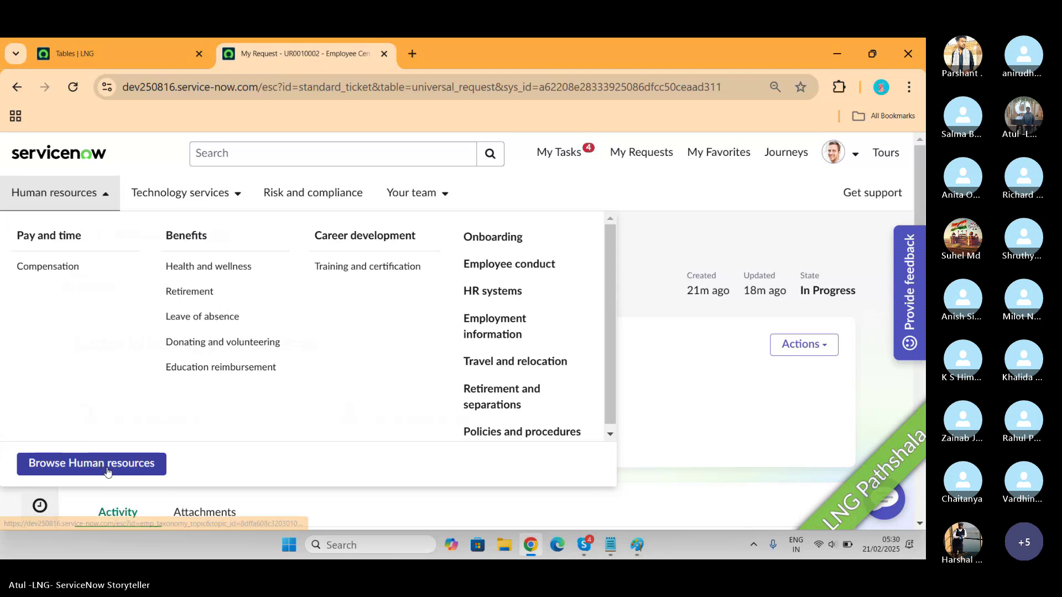
left_click(107, 468)
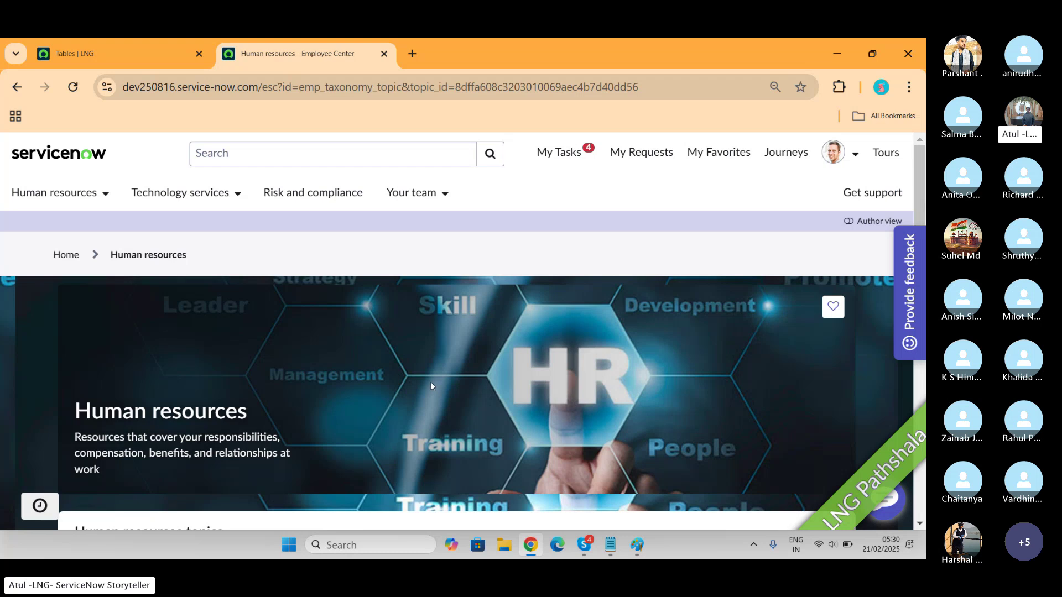
scroll(431, 384, "down", 5)
scroll(431, 385, "down", 2)
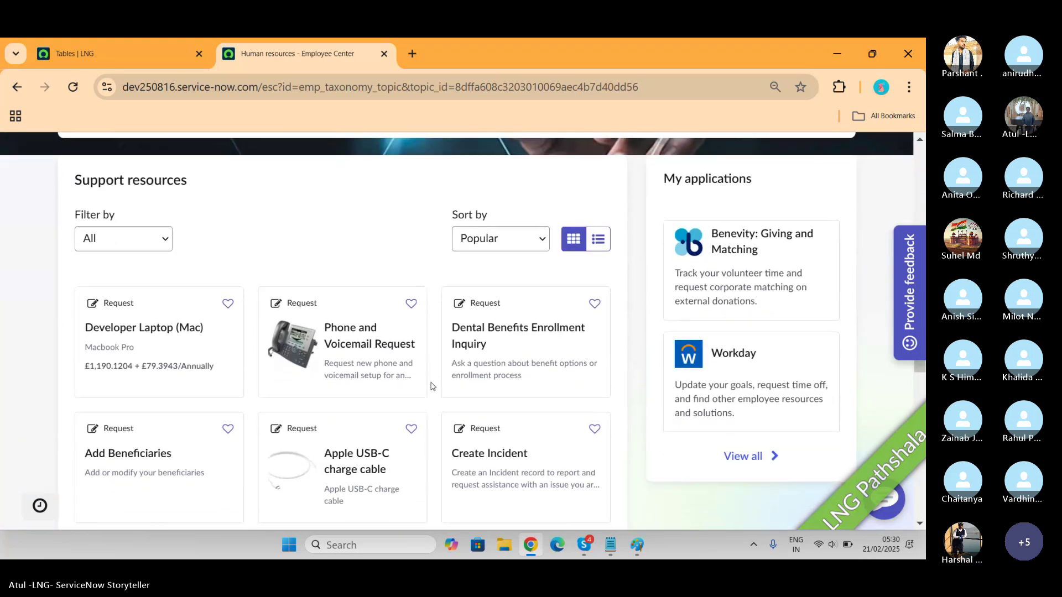
scroll(429, 384, "up", 2)
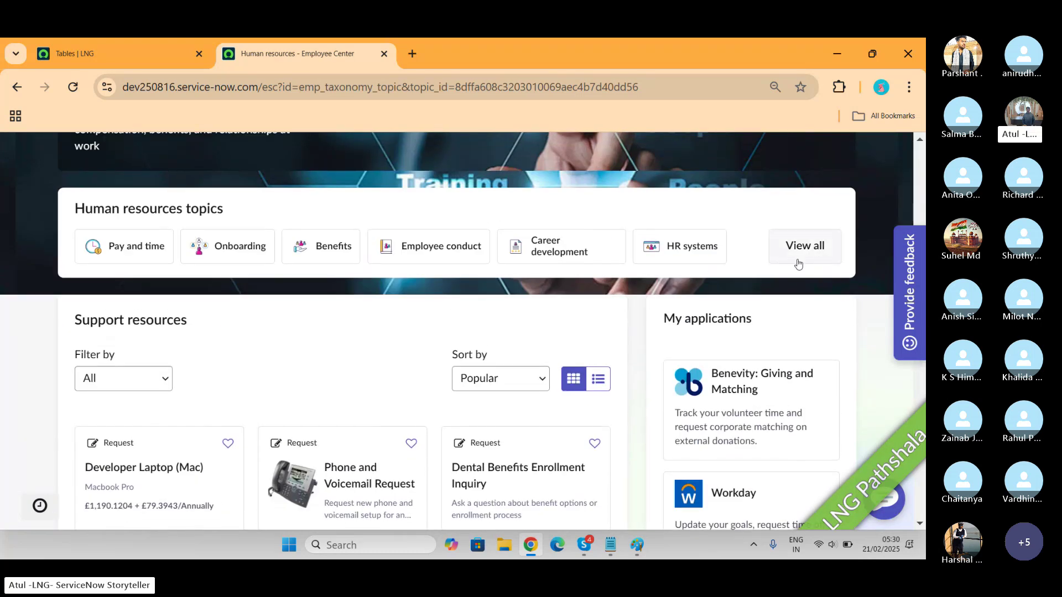
Expand the Human resources topic strip with View all and look through its support resources
left_click(795, 261)
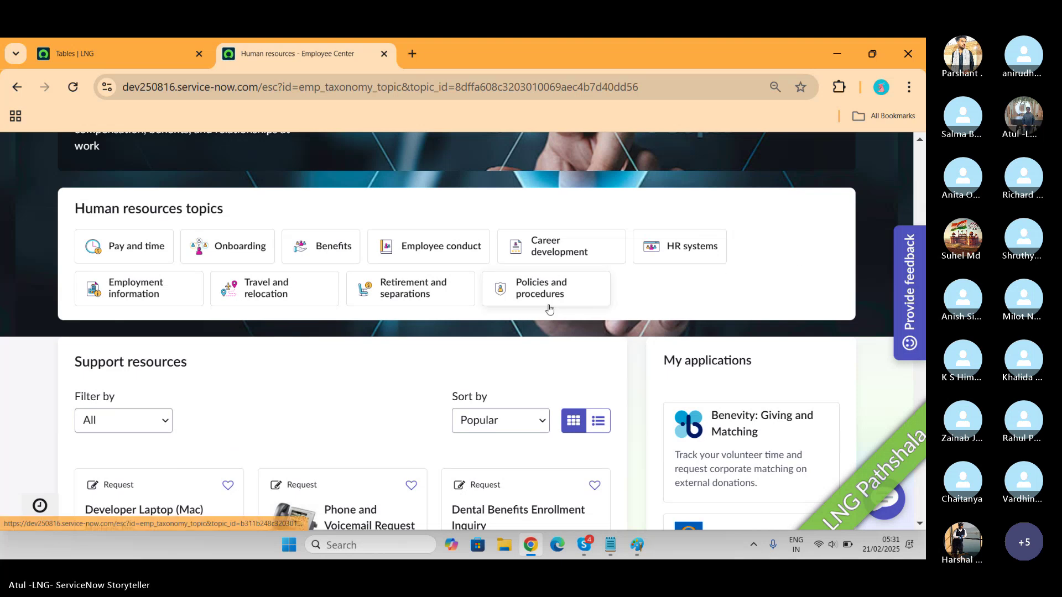
scroll(396, 387, "down", 4)
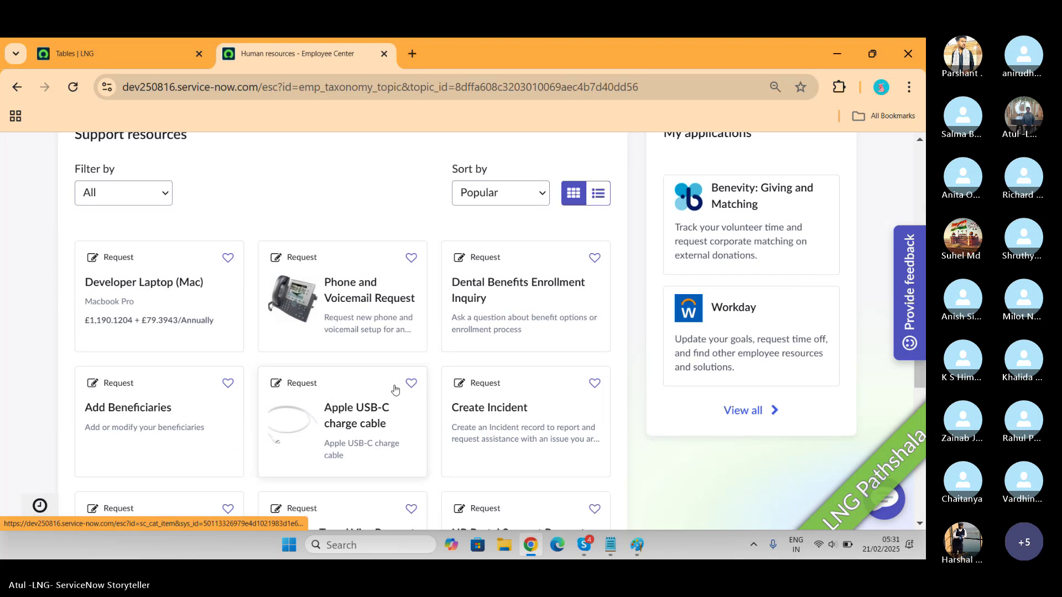
scroll(396, 389, "down", 3)
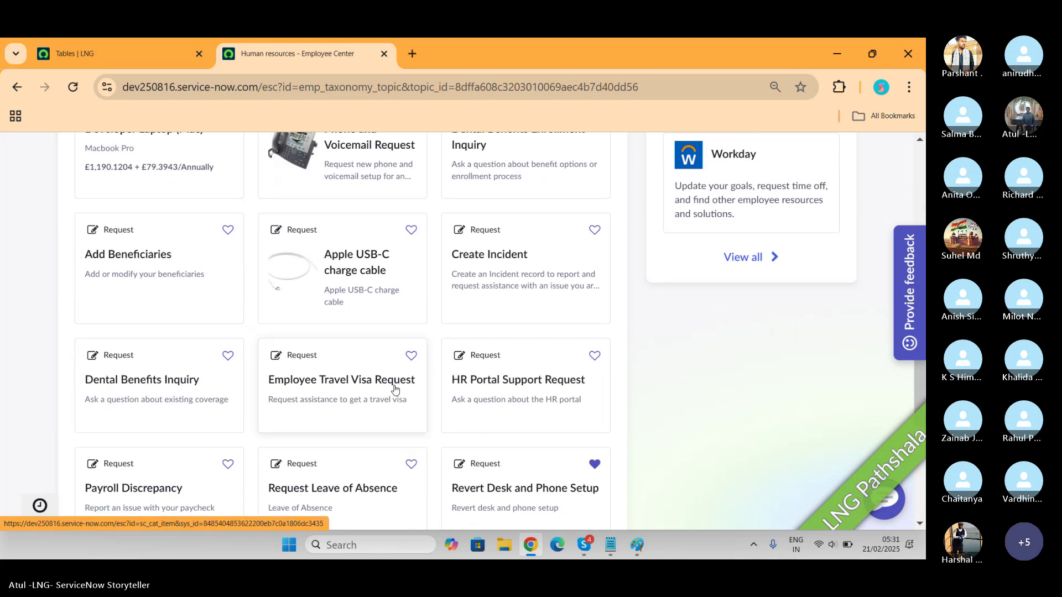
scroll(396, 389, "down", 3)
scroll(396, 389, "up", 2)
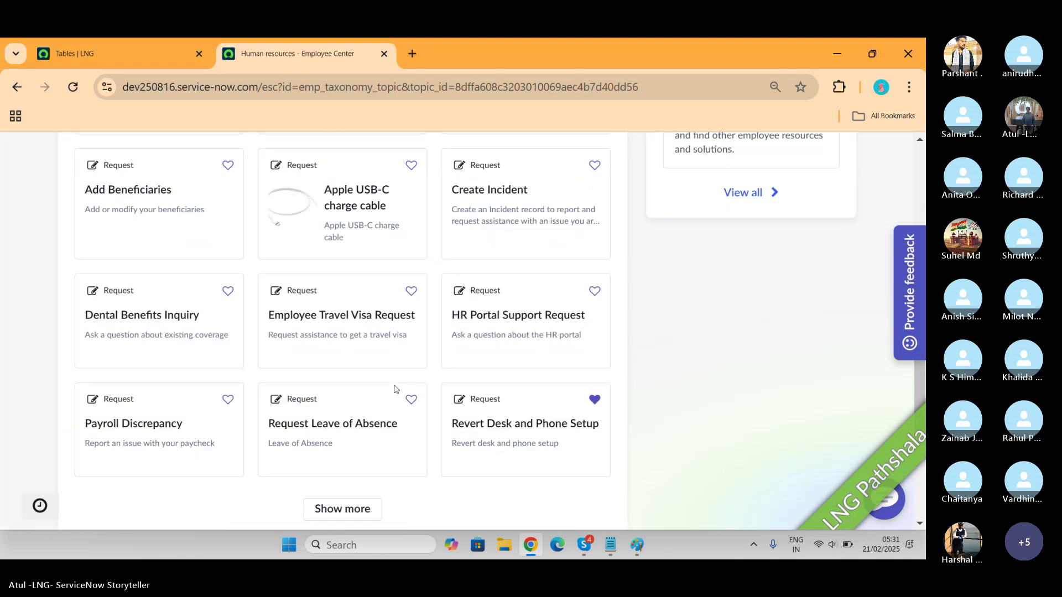
scroll(396, 389, "up", 10)
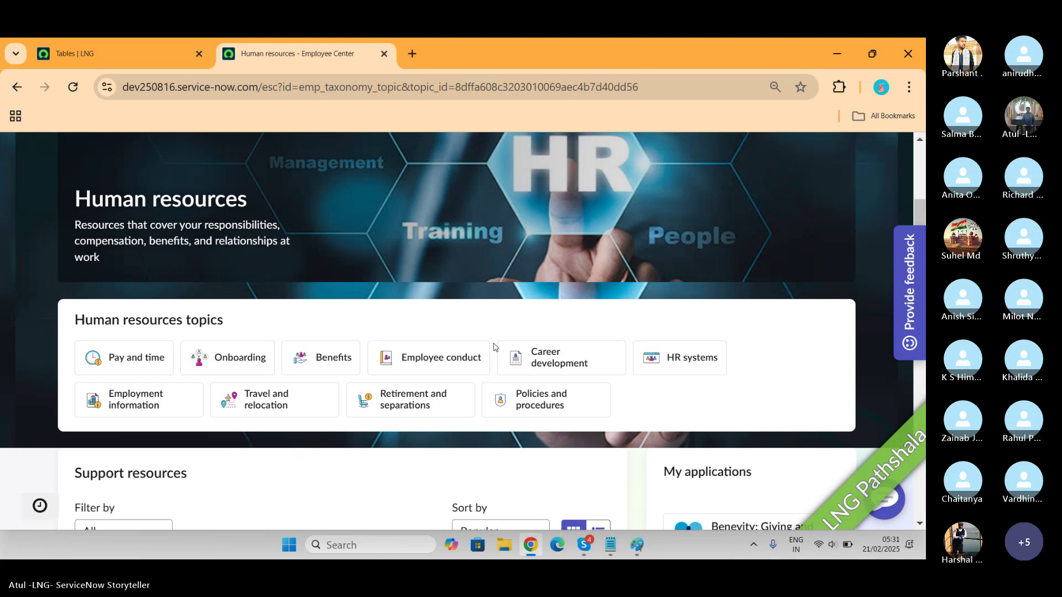
Open the Employee conduct topic and its Report Discrimination request card
left_click(443, 358)
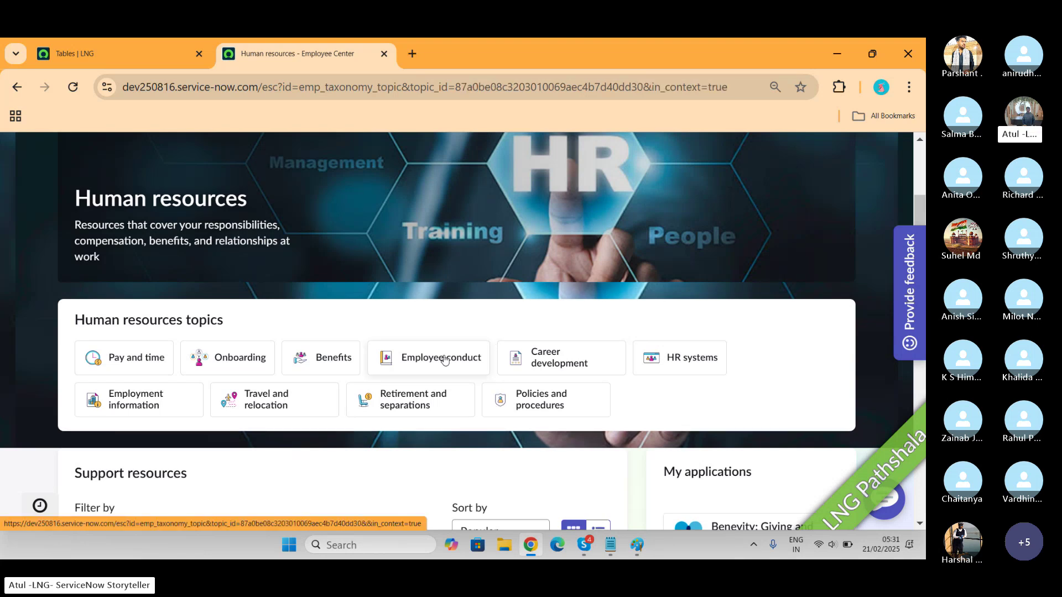
scroll(444, 359, "down", 5)
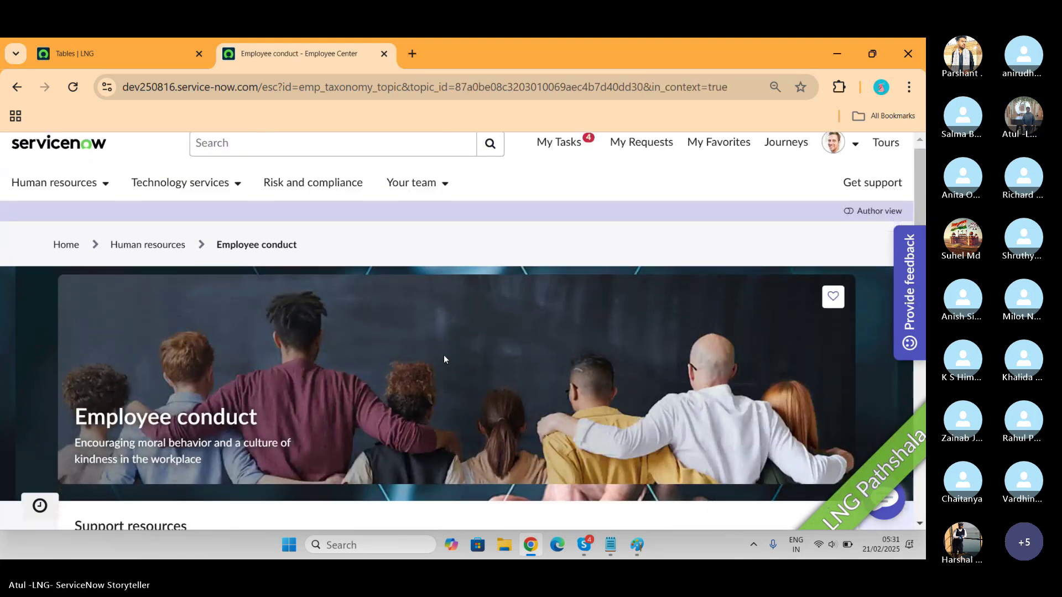
scroll(444, 358, "down", 2)
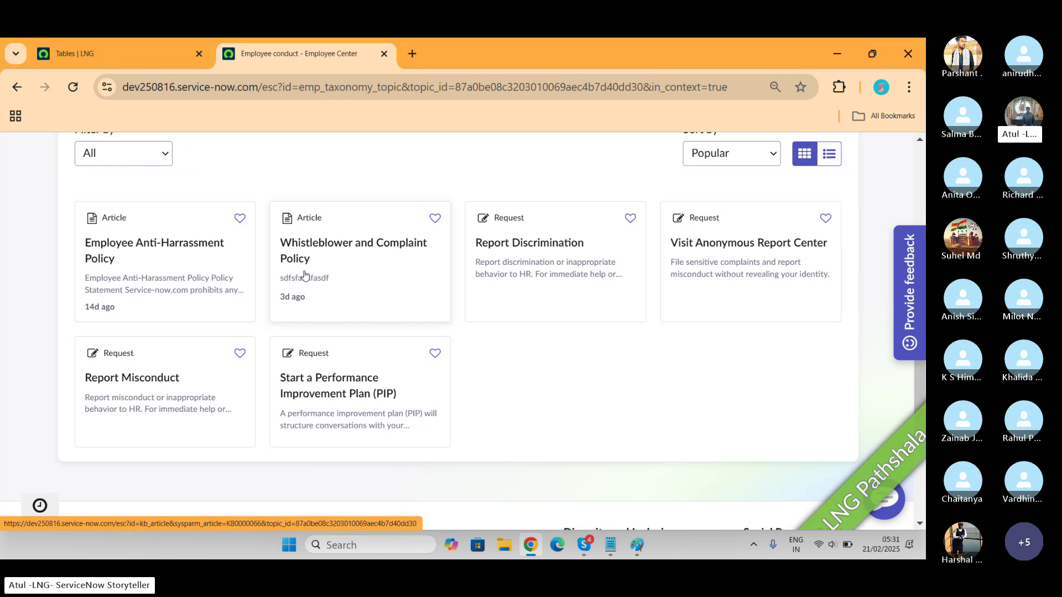
left_click(530, 270)
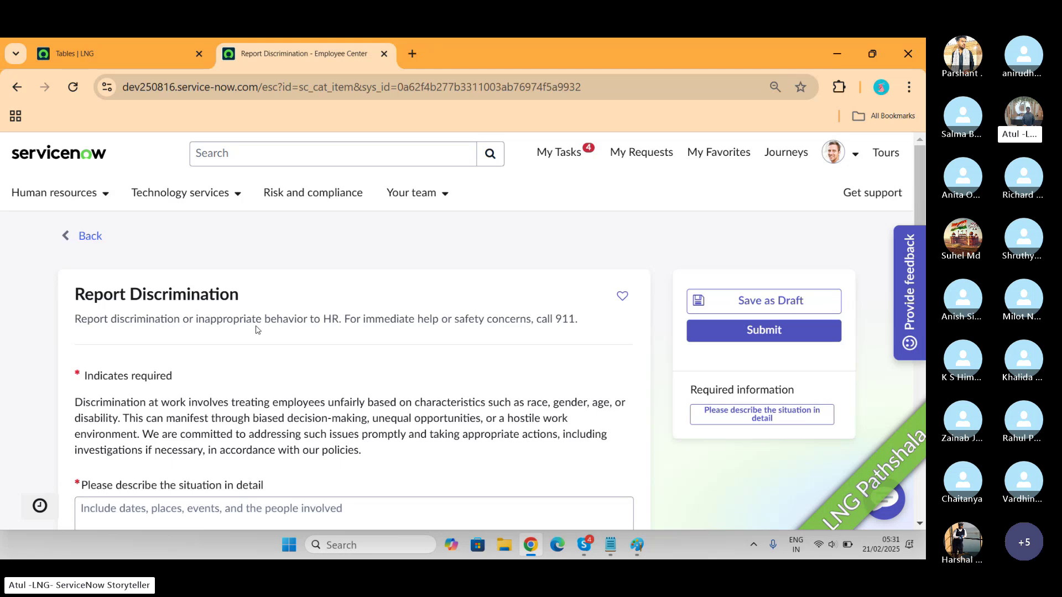
Enter 'LNG pathshala' as the detailed situation description
scroll(256, 330, "down", 2)
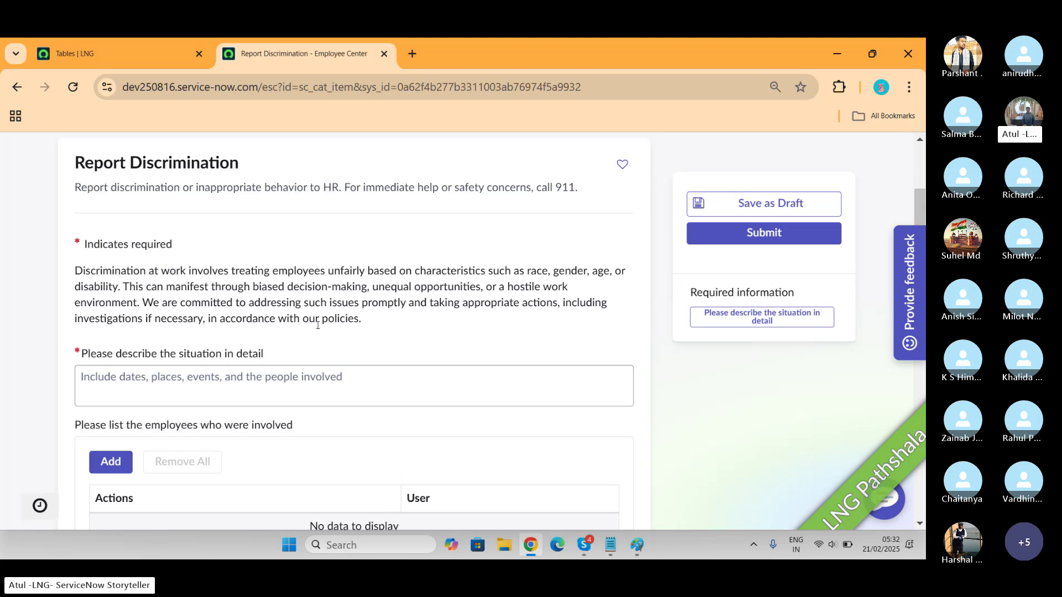
left_click(279, 376)
key("ctrl+v")
key("ctrl+v")
key("ctrl+v")
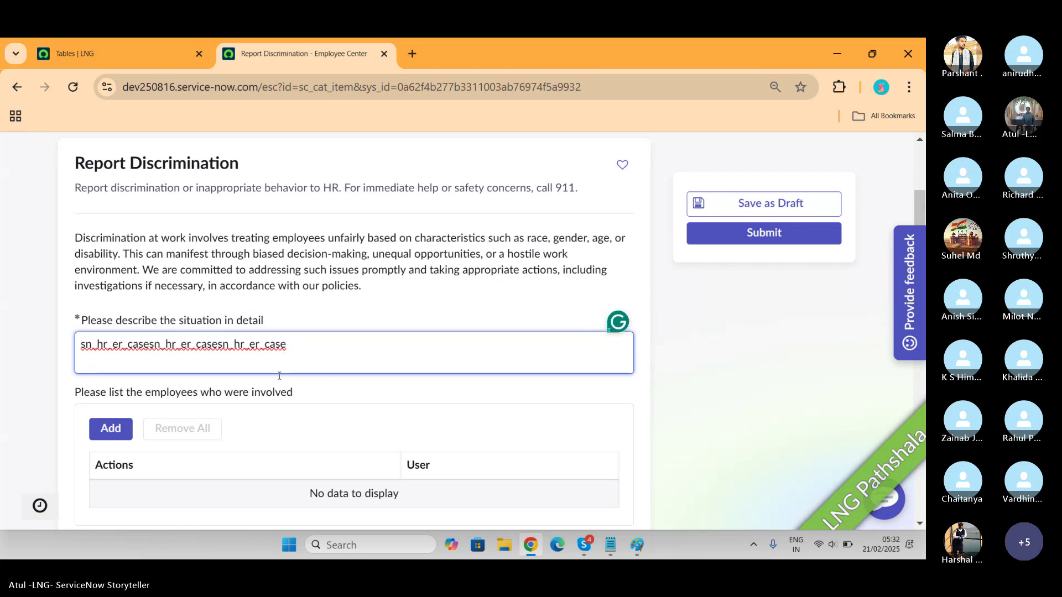
key("BackSpace")
key("BackSpace")
key("BackSpace")
key("BackSpace")
key("BackSpace")
key("BackSpace")
key("BackSpace")
key("BackSpace")
key("BackSpace")
key("BackSpace")
key("BackSpace")
key("BackSpace")
key("BackSpace")
key("BackSpace")
key("BackSpace")
key("BackSpace")
key("BackSpace")
key("BackSpace")
key("BackSpace")
key("BackSpace")
key("BackSpace")
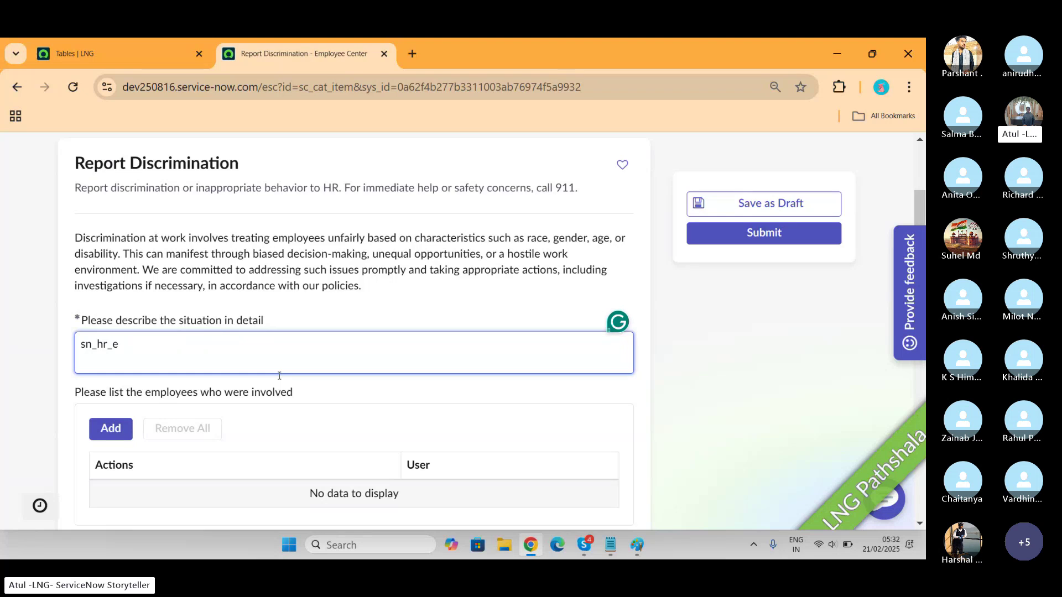
type("LNG path")
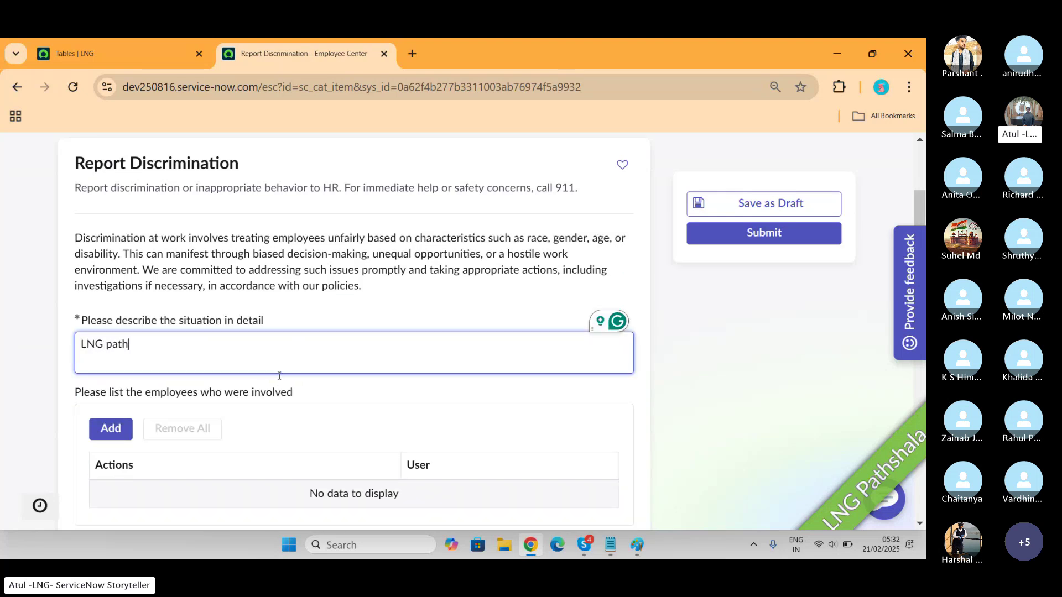
type("shala")
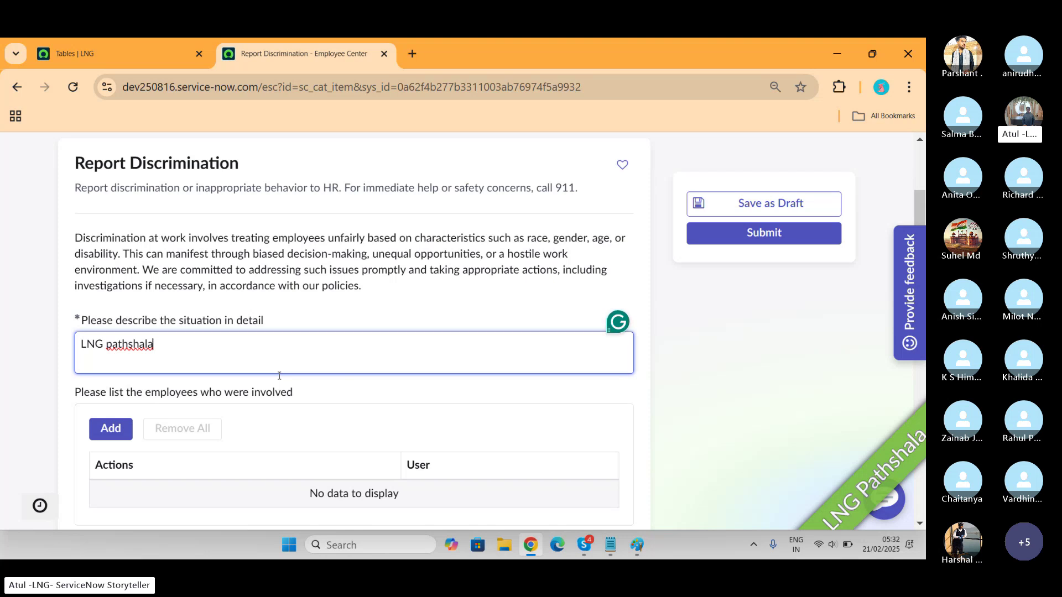
Switch to Paint and start a text box beside the IP label
scroll(279, 377, "down", 3)
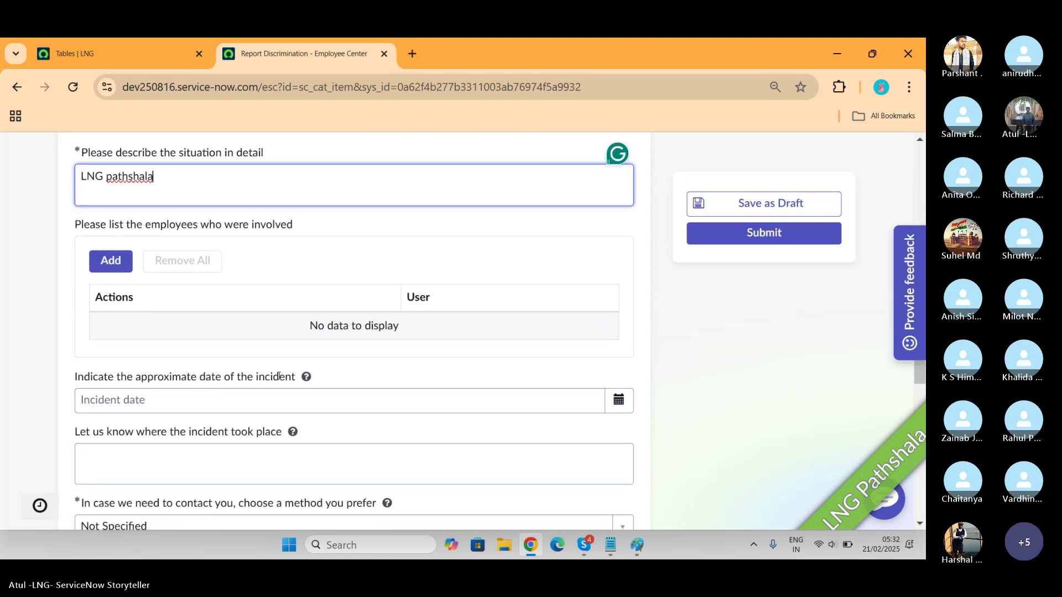
key("alt+Tab")
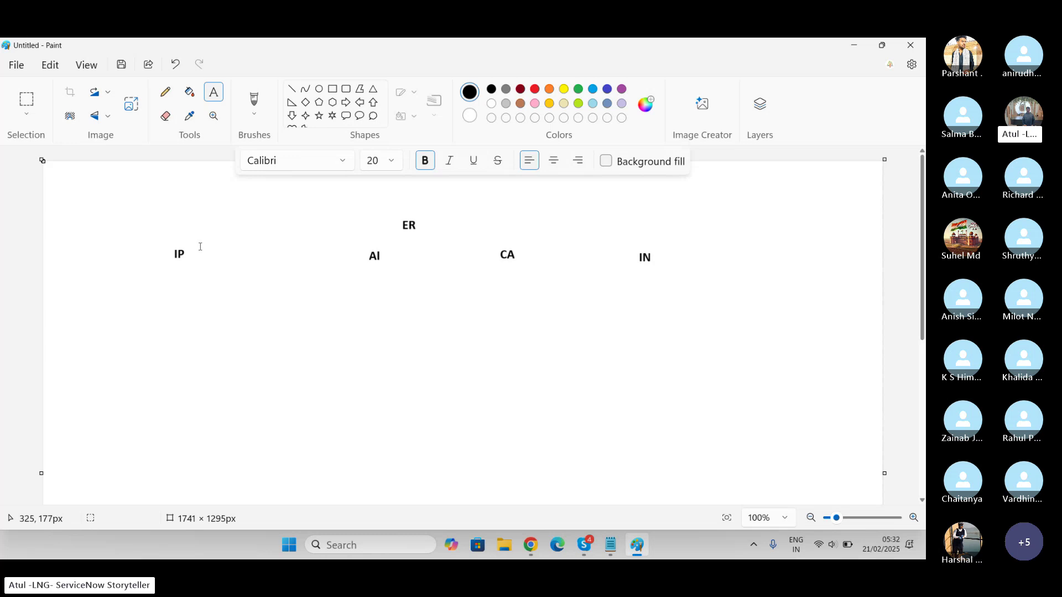
left_click(188, 247)
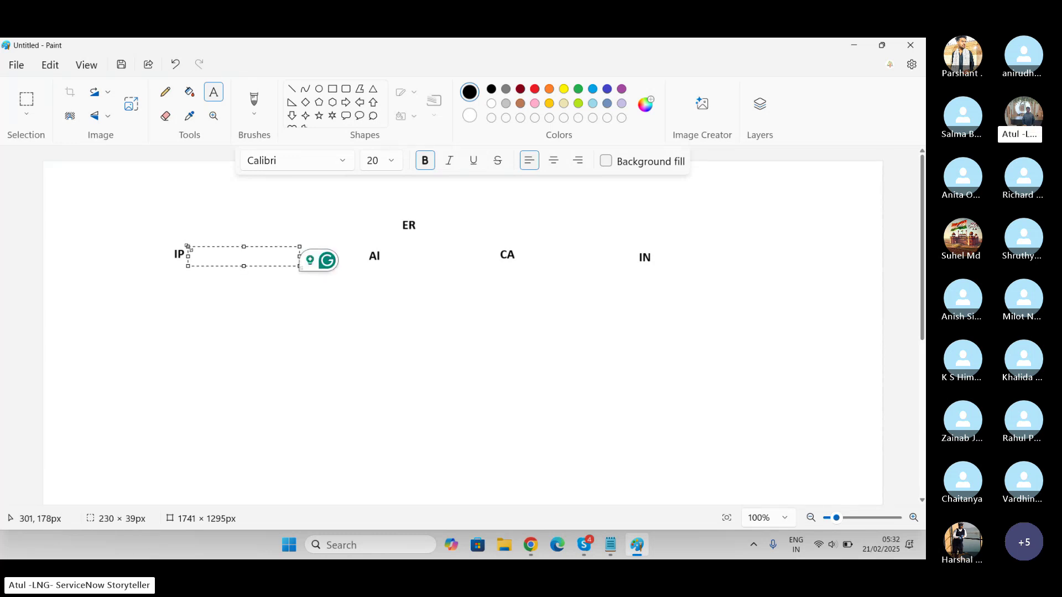
Back in the report form, add the first involved employee through the user search
key("alt+Tab")
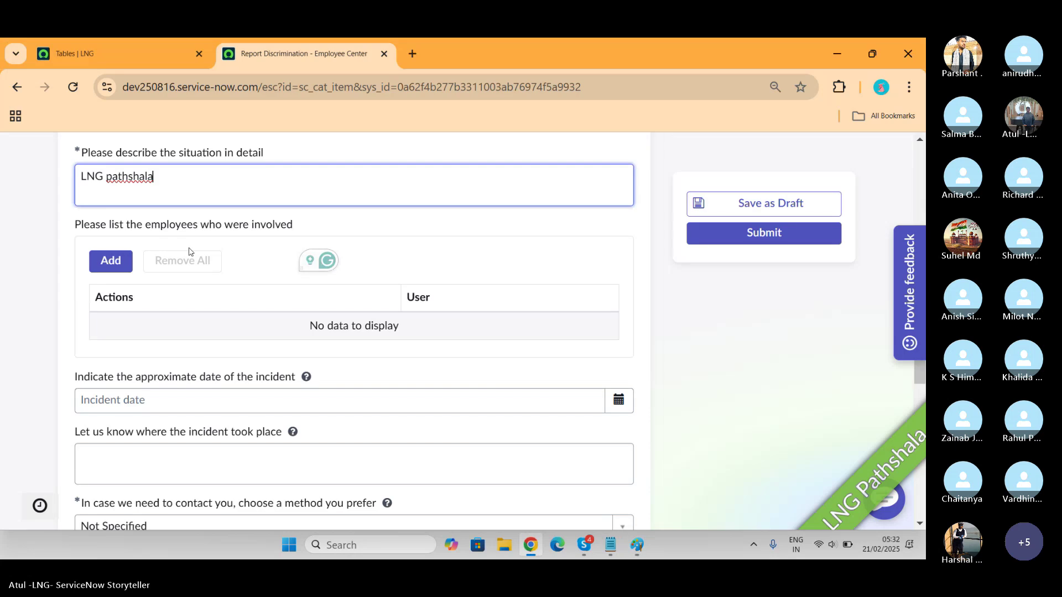
left_click(115, 265)
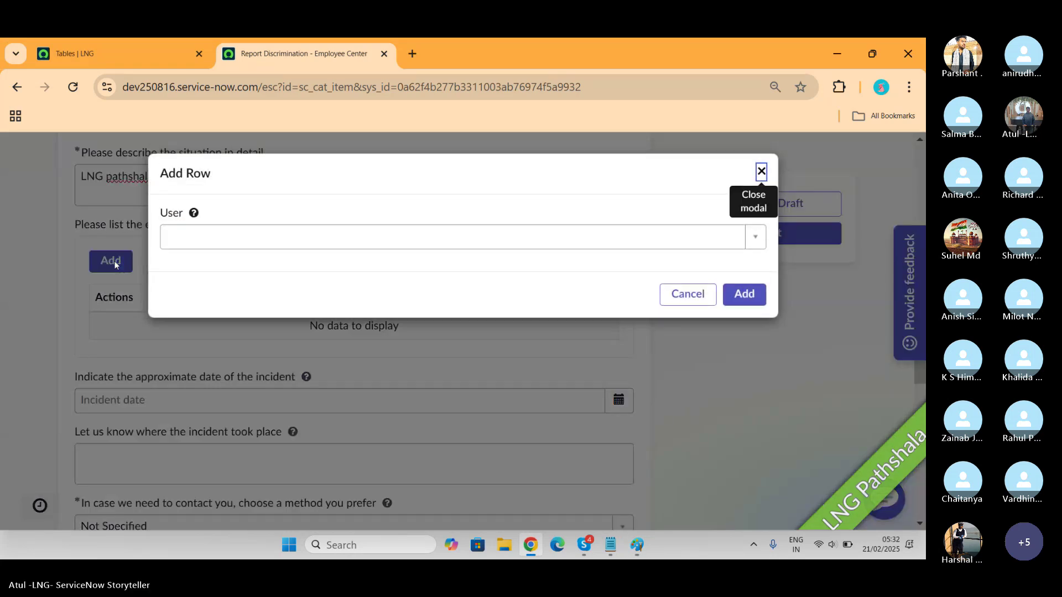
left_click(293, 254)
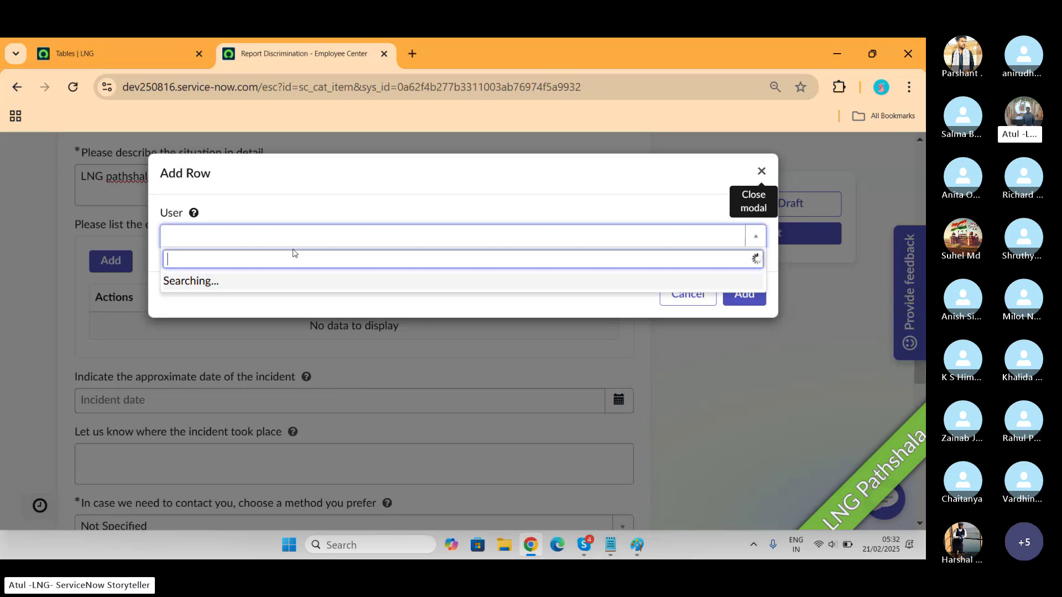
type("ani")
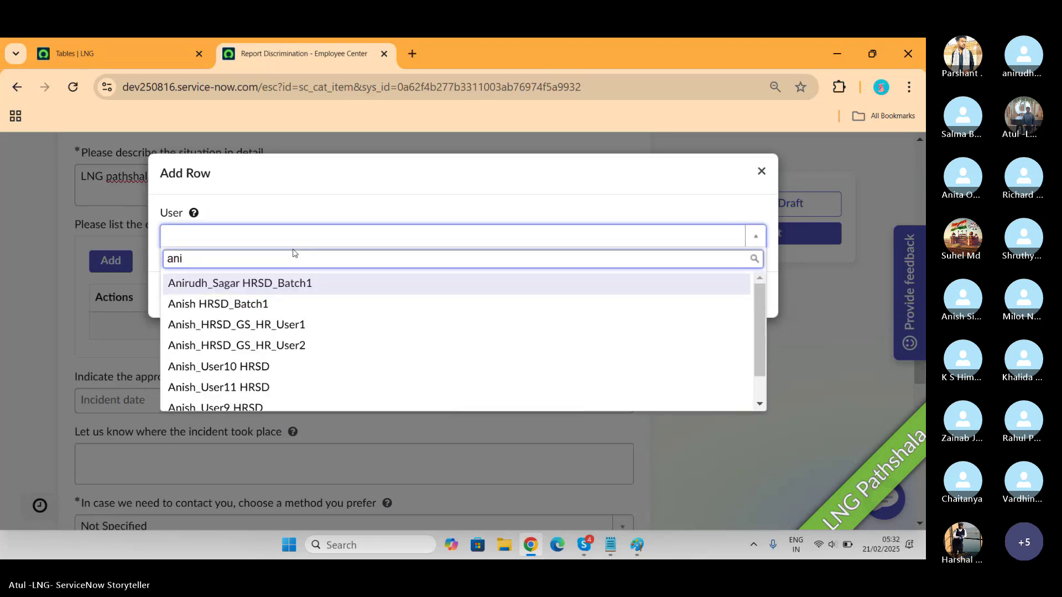
key("Return")
left_click(748, 292)
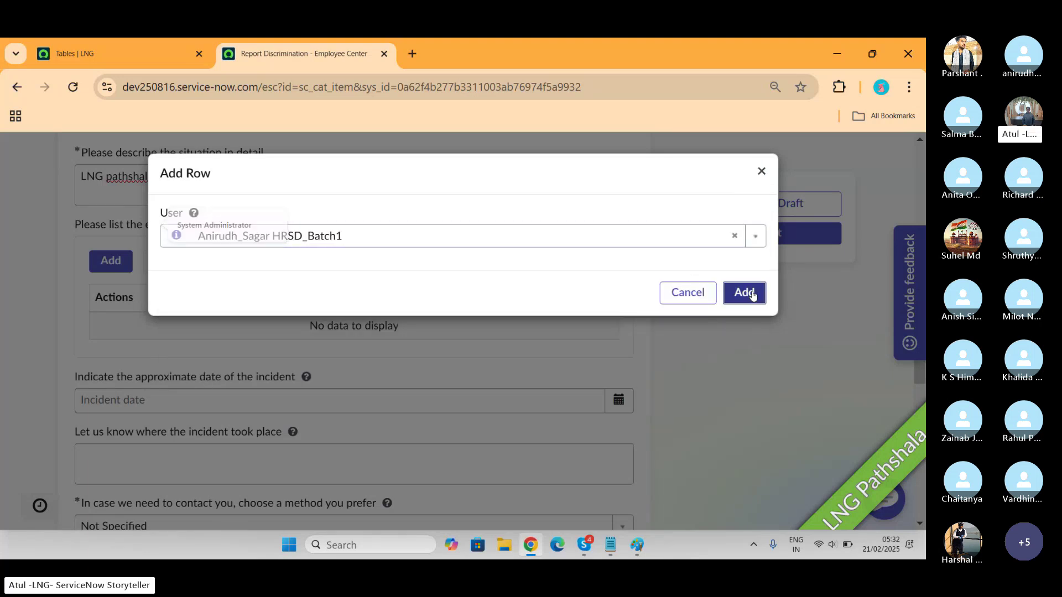
Add a second involved employee the same way
left_click(97, 270)
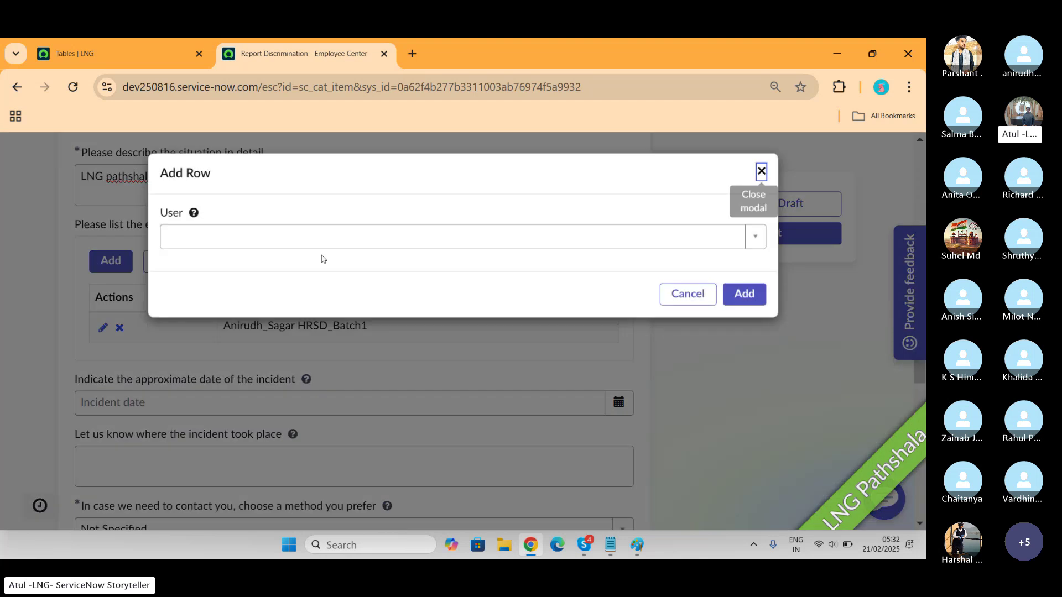
left_click(283, 235)
type("zain")
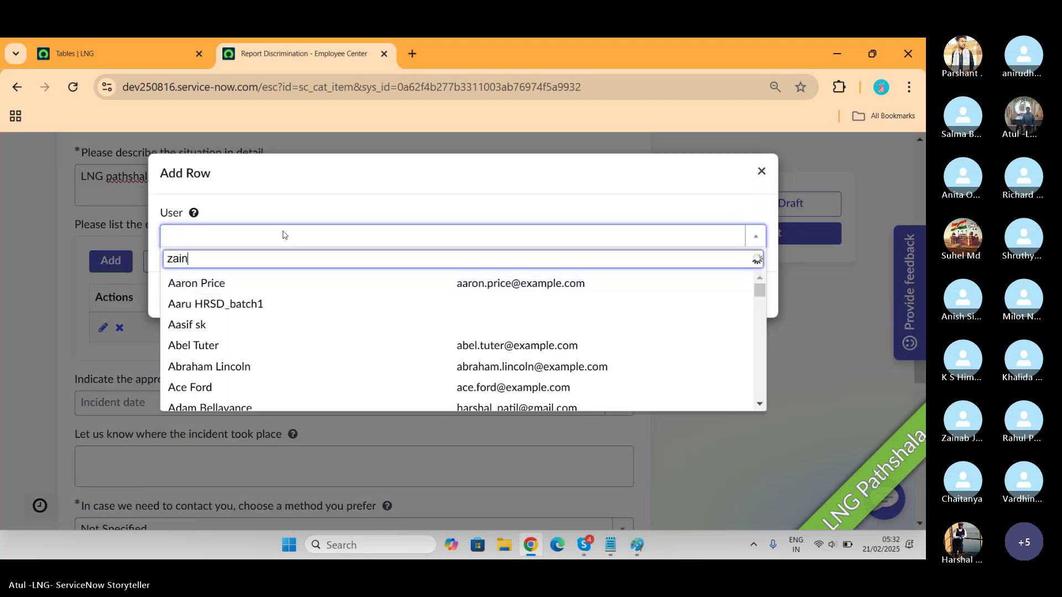
key("Return")
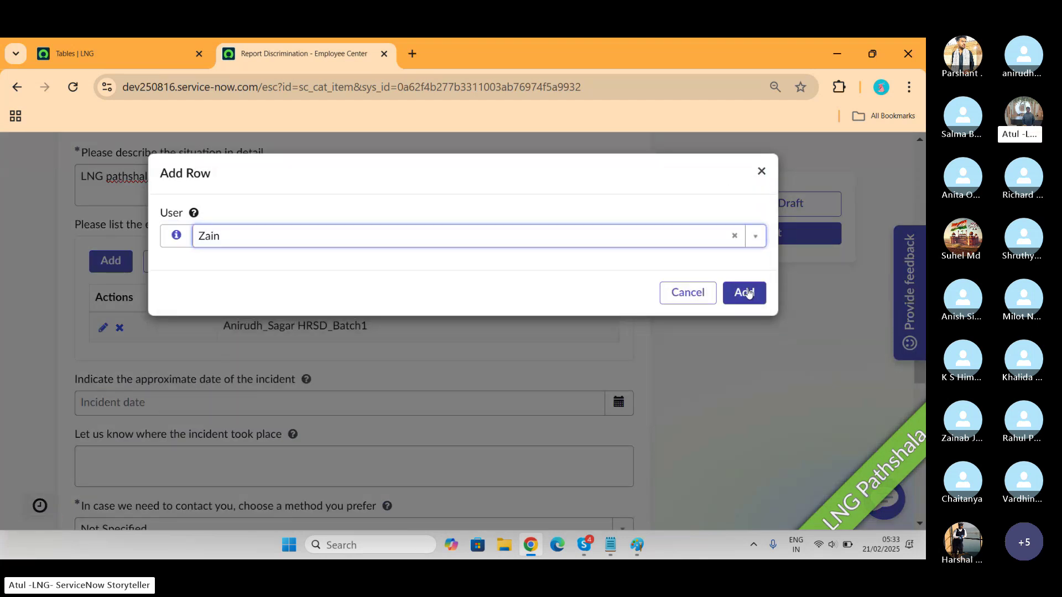
left_click(744, 293)
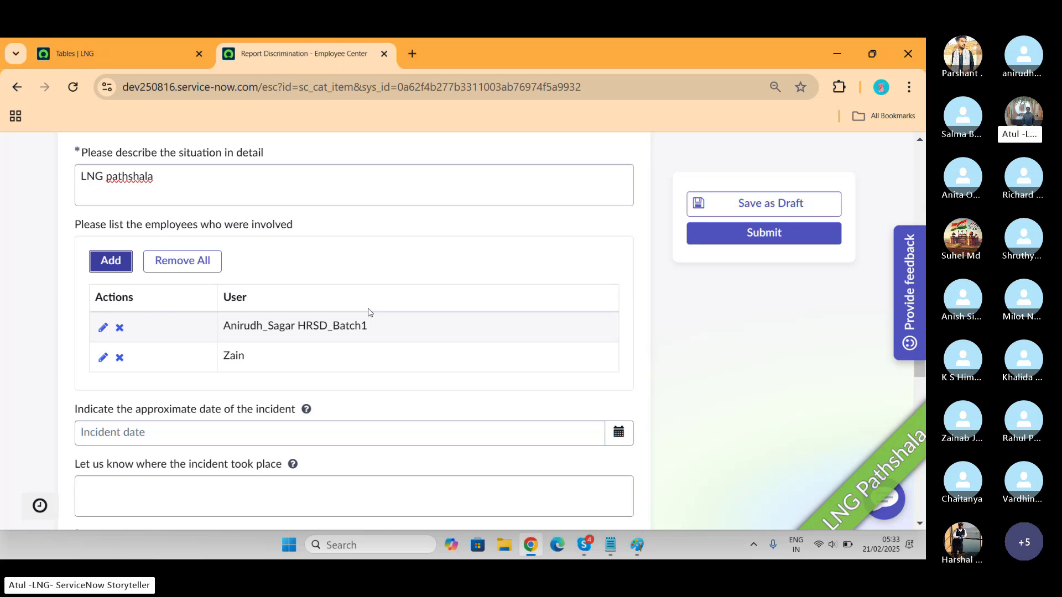
scroll(368, 313, "down", 2)
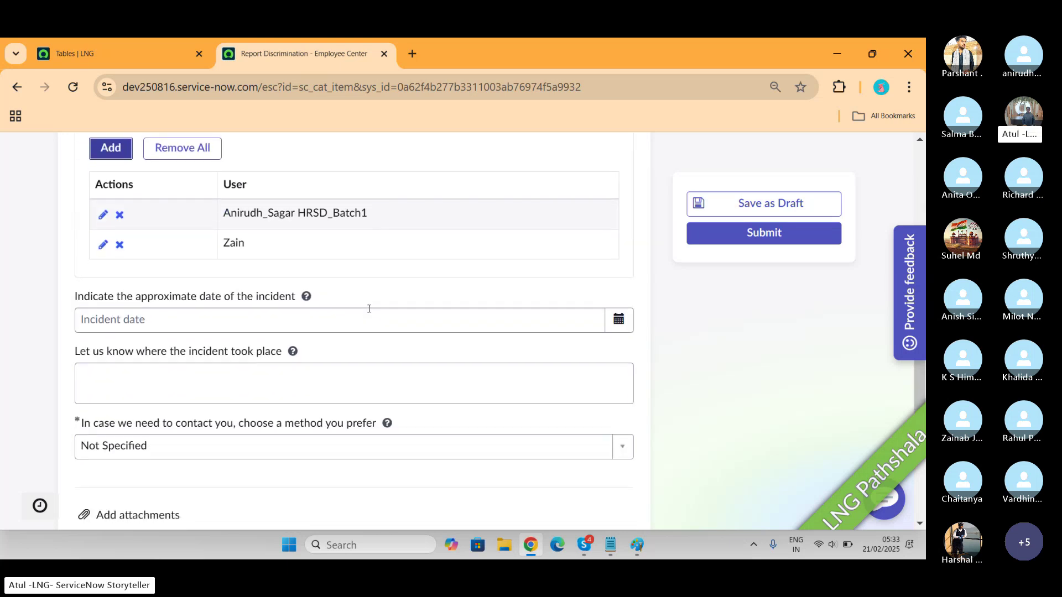
Set the incident date to 2025-02-12 and the location to 'Onlne meetig'
left_click(182, 311)
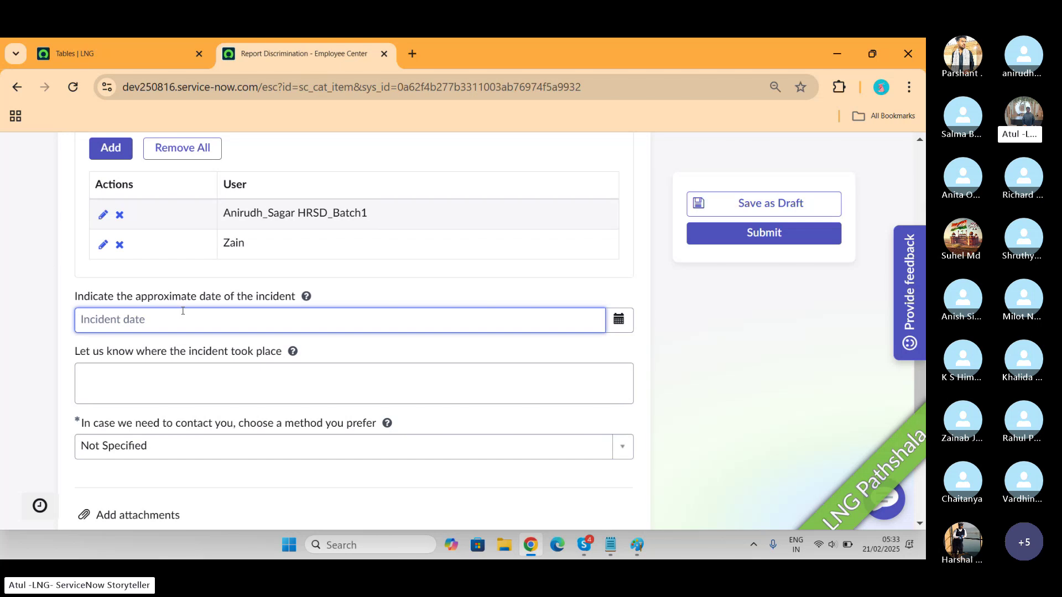
left_click(624, 324)
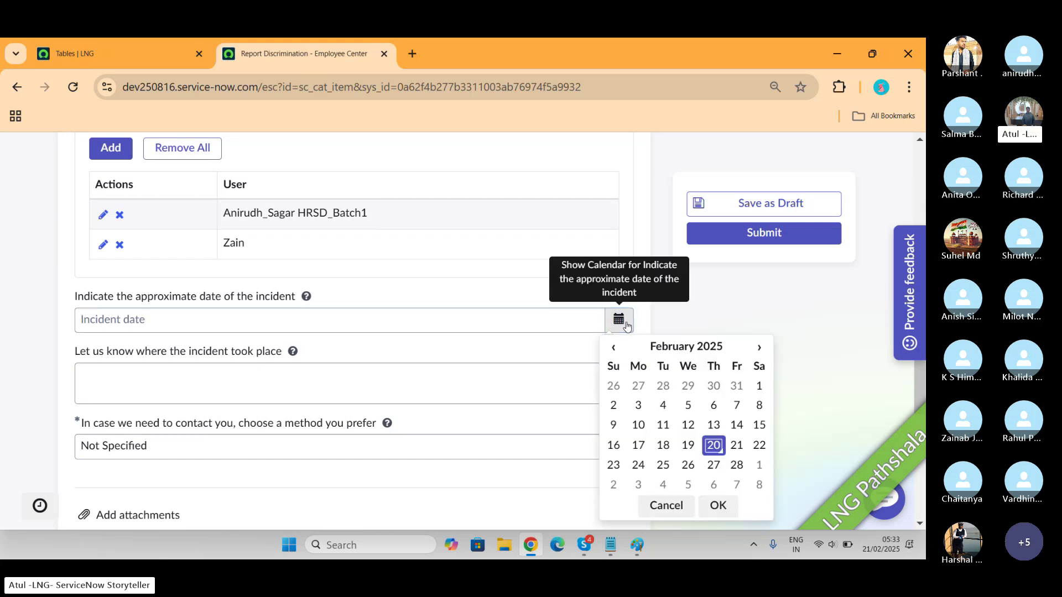
left_click(689, 425)
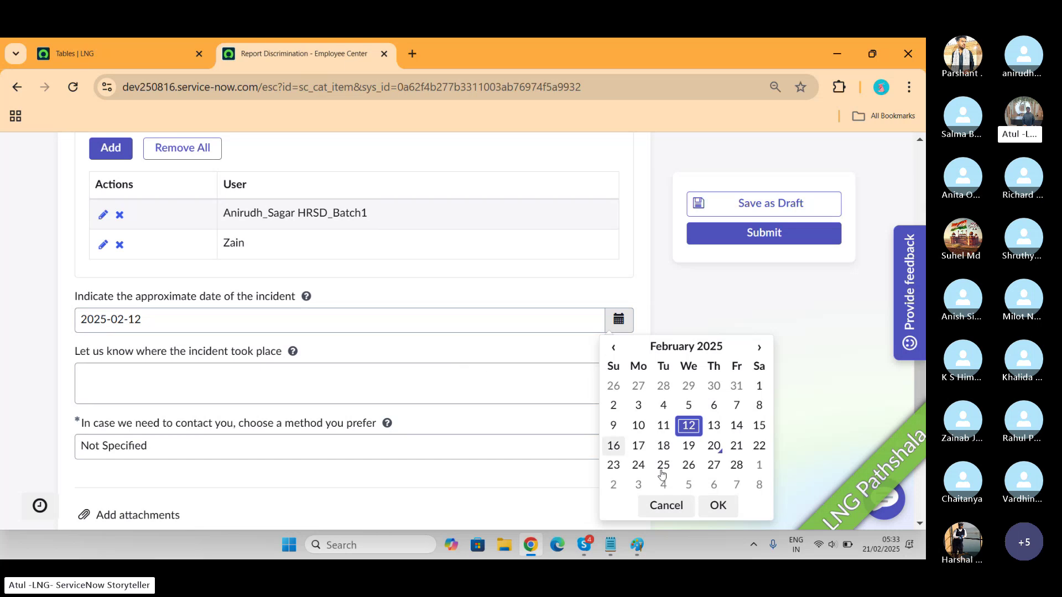
left_click(715, 517)
left_click(220, 395)
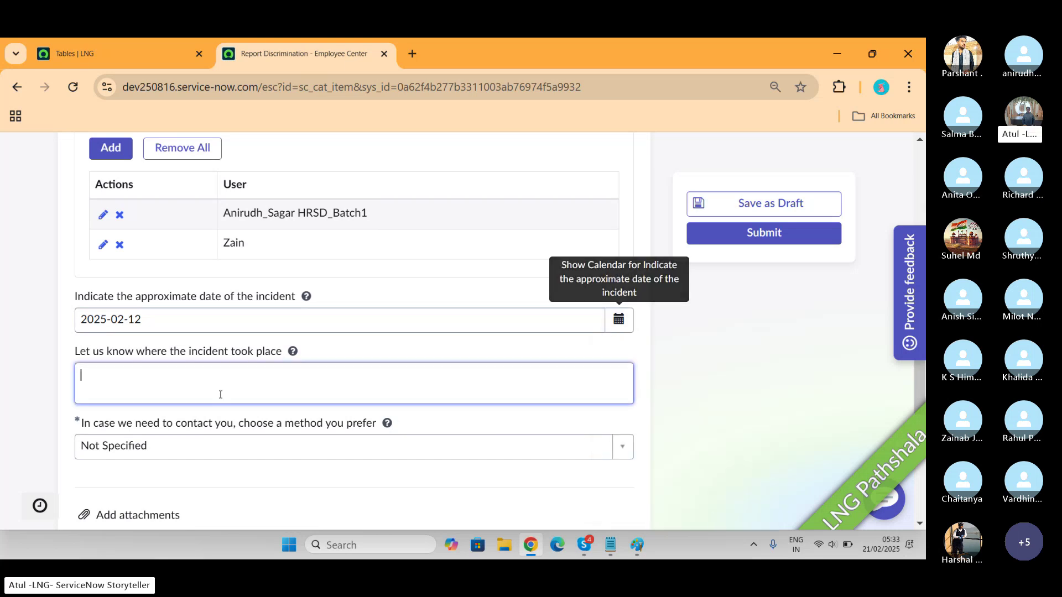
type("Onlne")
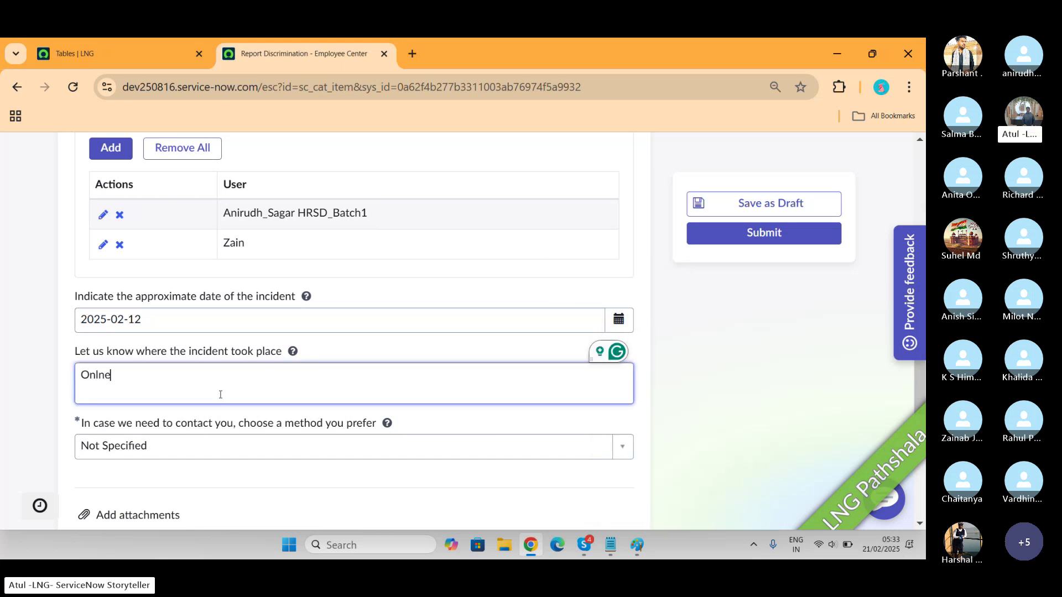
type(" meetig")
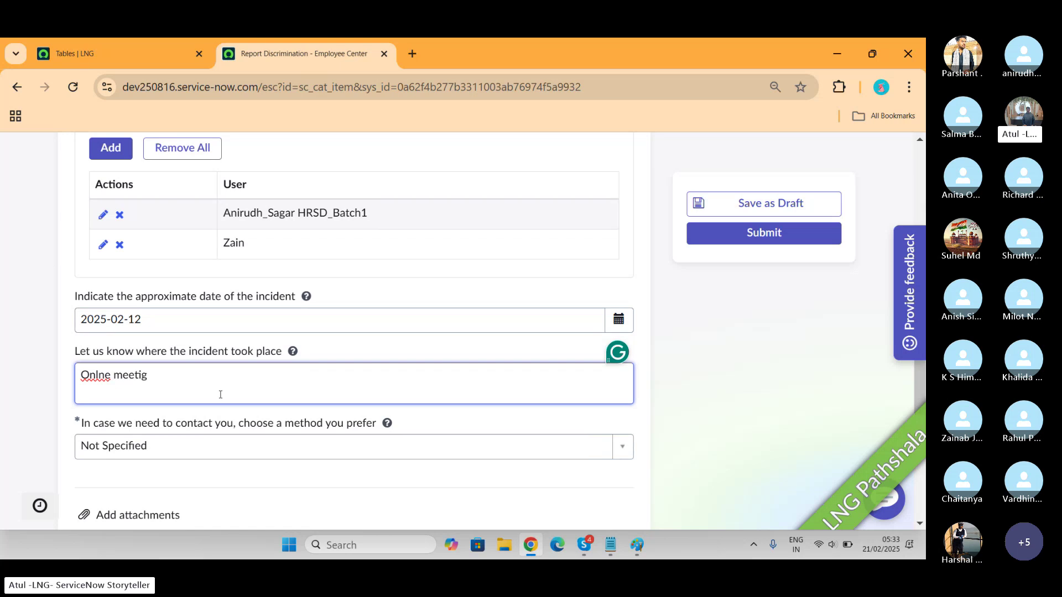
Choose Work Email as the preferred contact method and submit the report
scroll(220, 395, "down", 3)
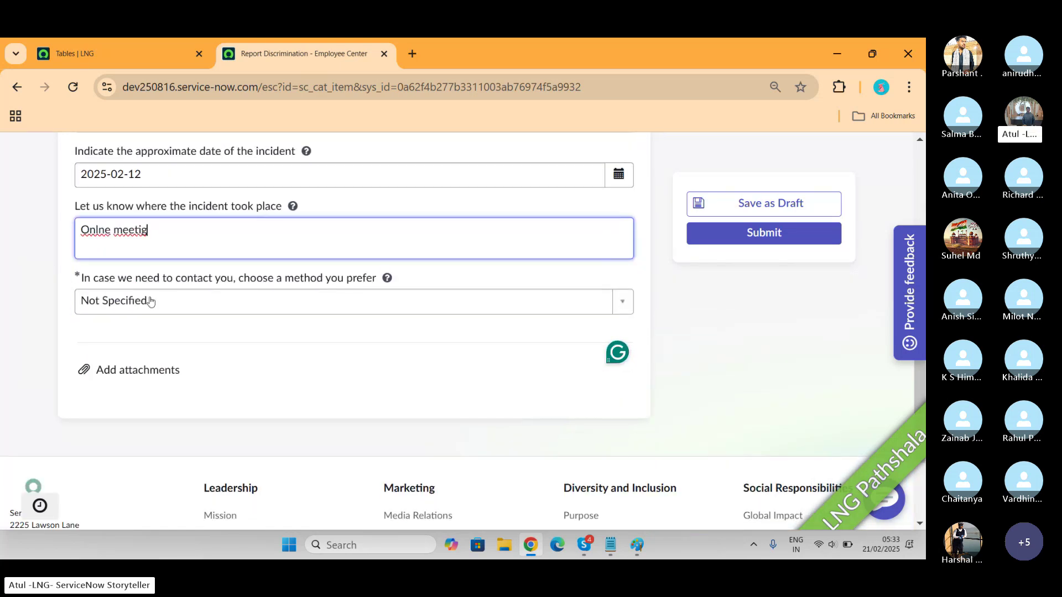
left_click(255, 300)
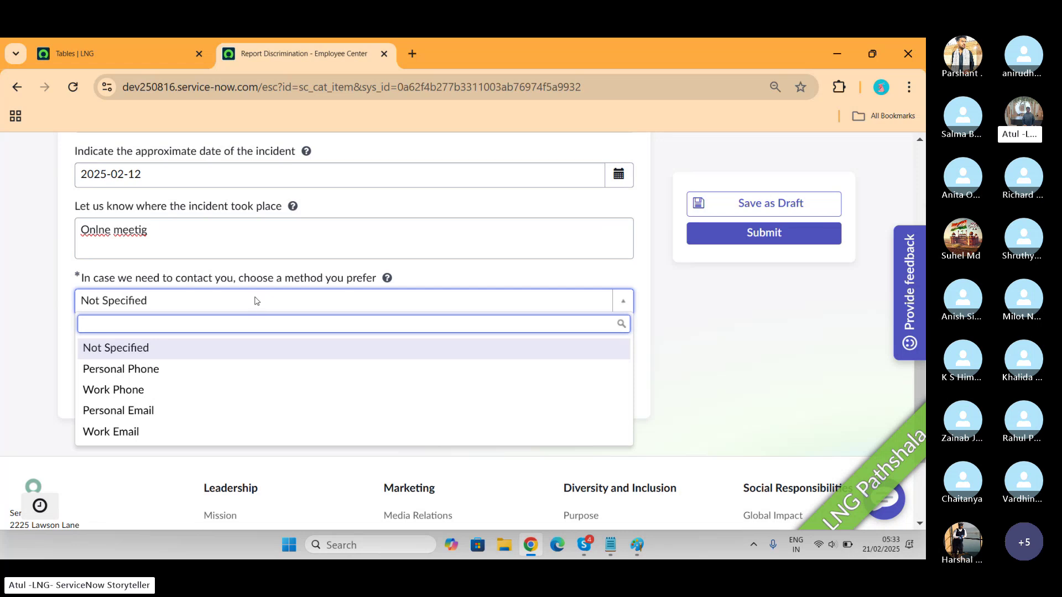
left_click(160, 437)
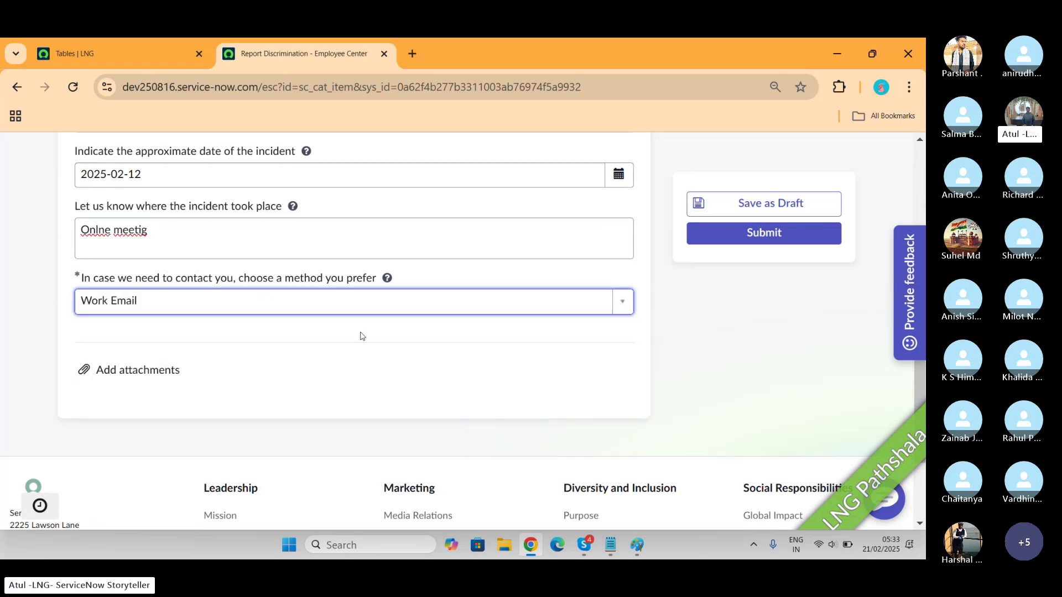
left_click(785, 244)
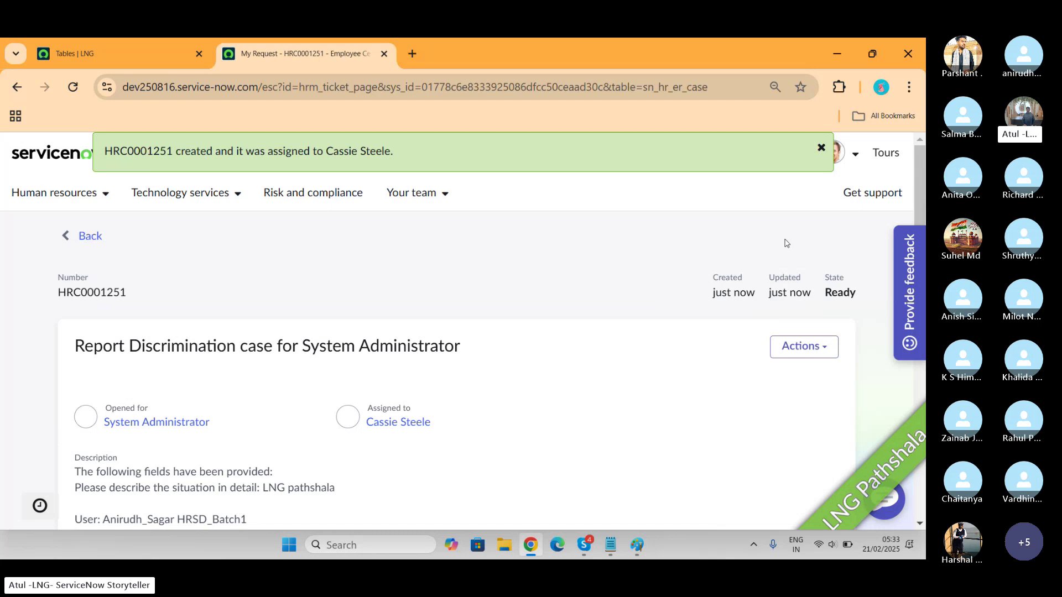
Copy the new case number HRC0001251 and scroll through the submitted request
double_click(137, 159)
key("ctrl+c")
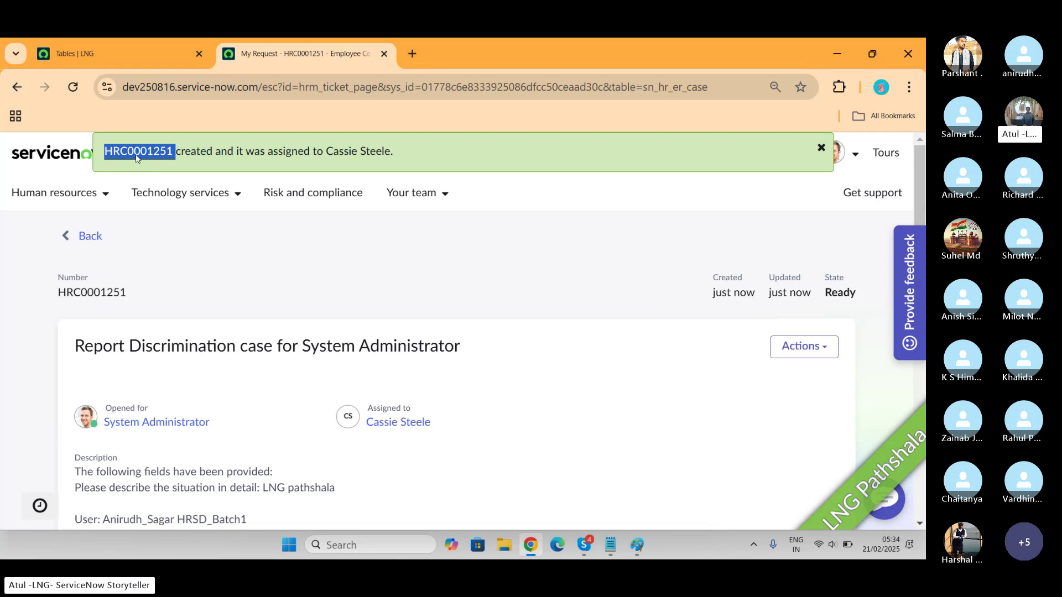
scroll(297, 266, "down", 10)
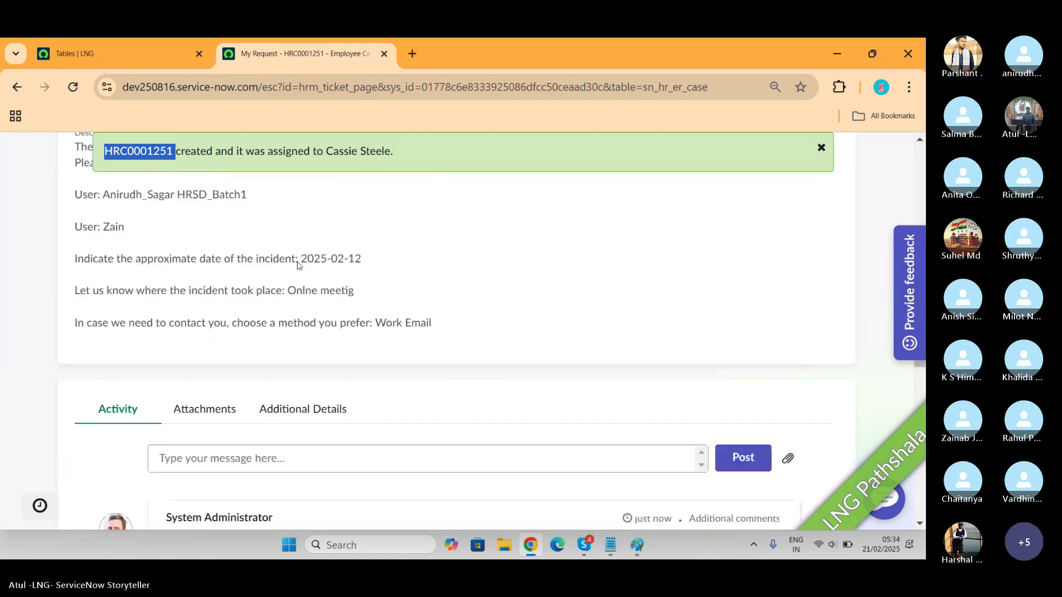
In the admin tab, search globally for HRC0001251 and open its Employee Relations Case record
left_click(108, 51)
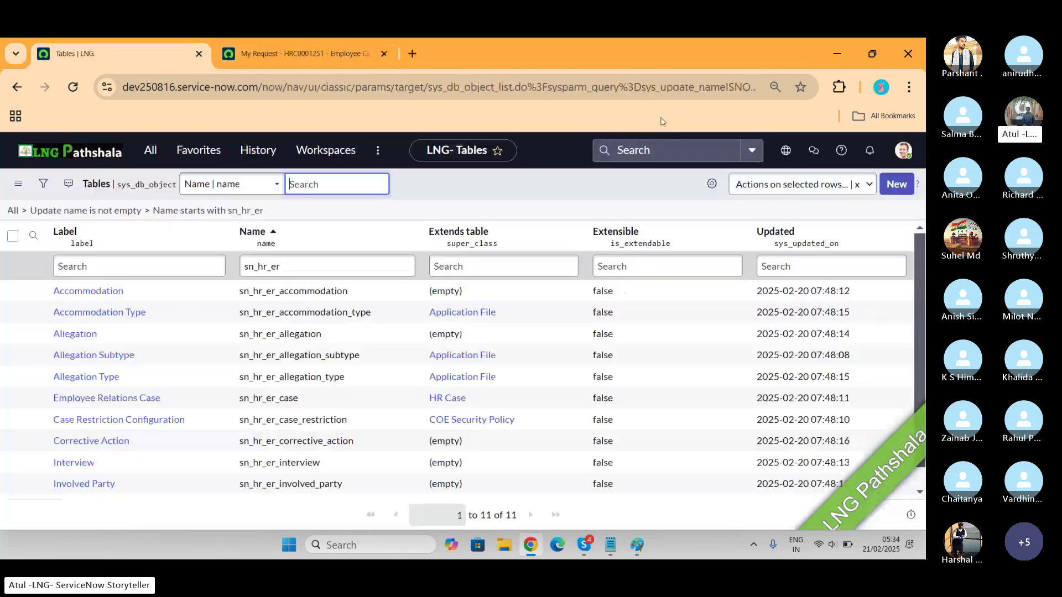
left_click(690, 157)
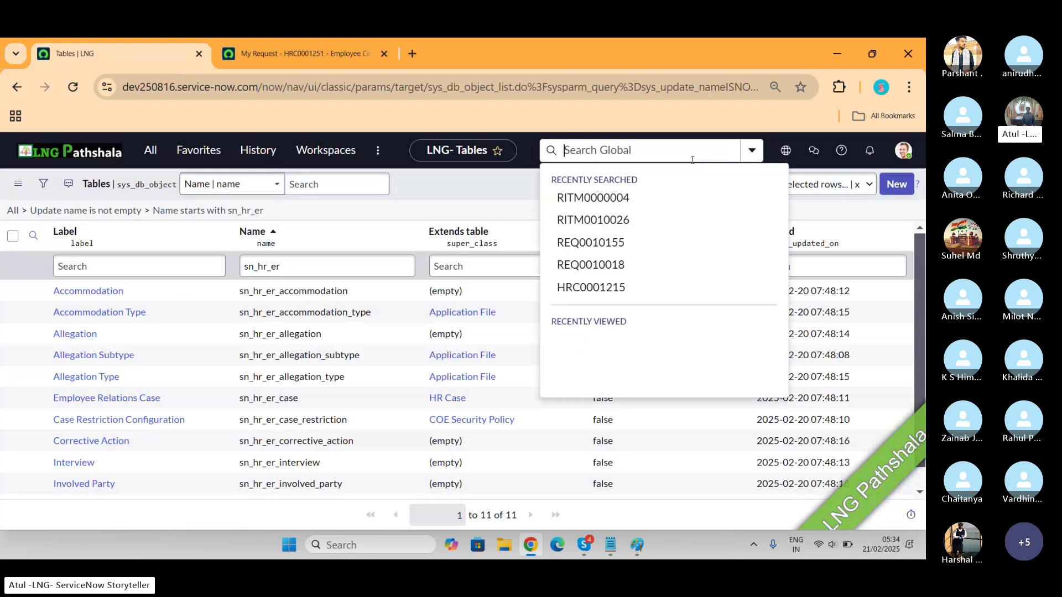
key("ctrl+v")
key("Return")
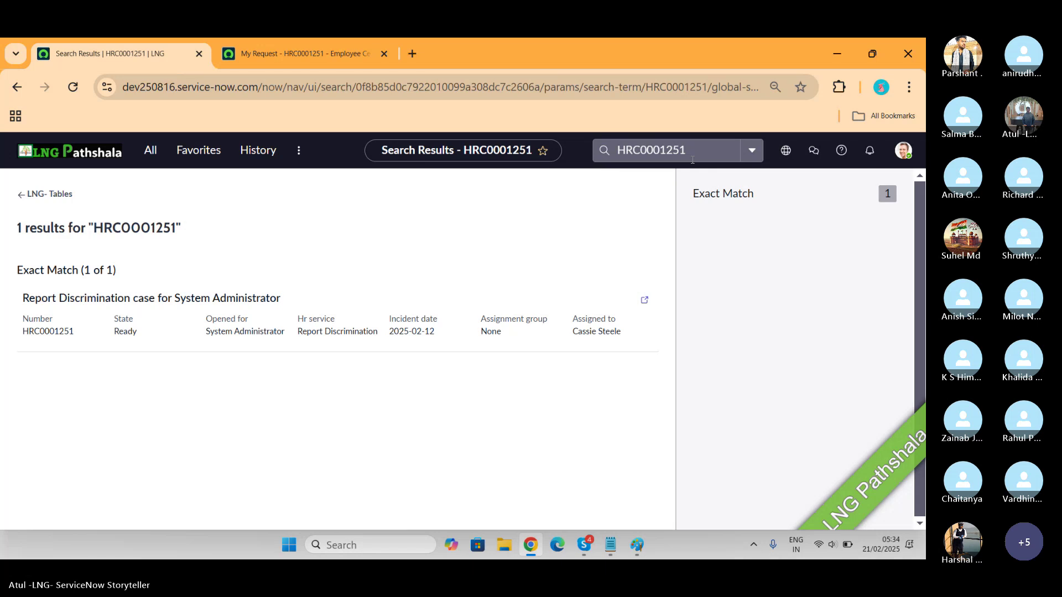
left_click(169, 299)
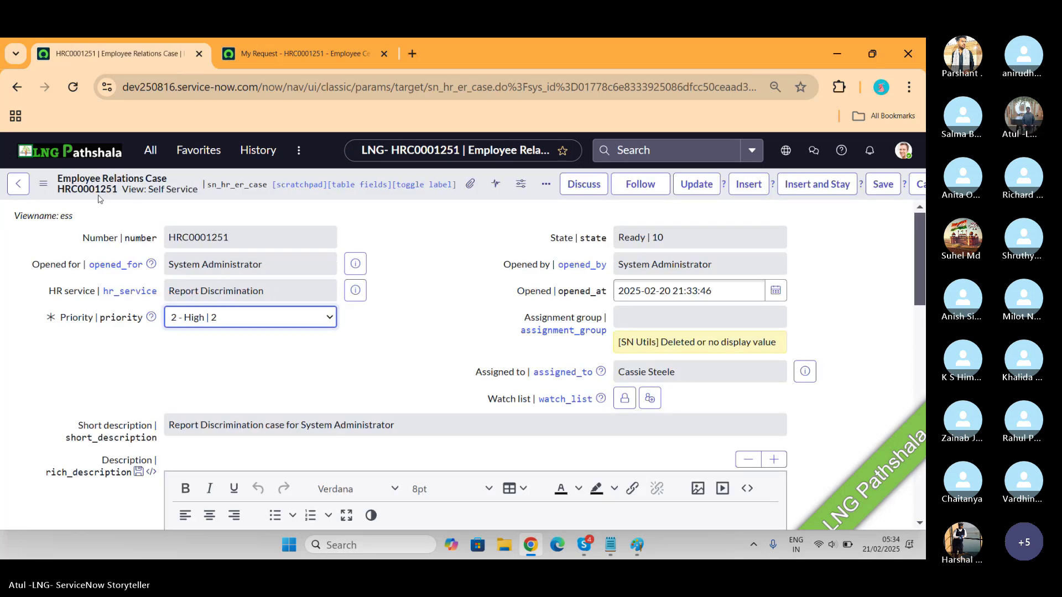
left_click(46, 184)
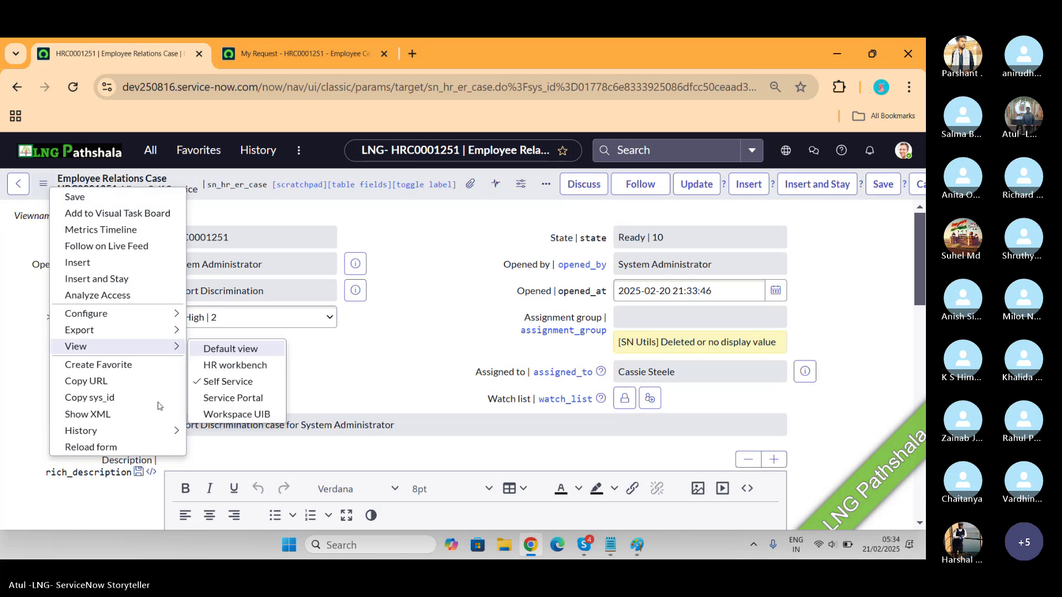
mouse_move(176, 348)
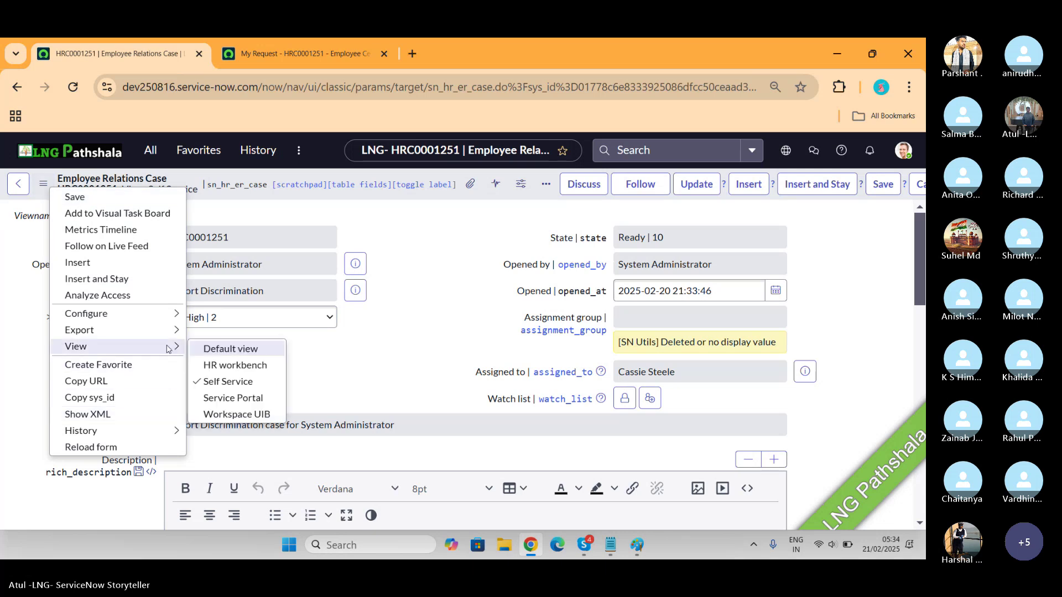
left_click(240, 349)
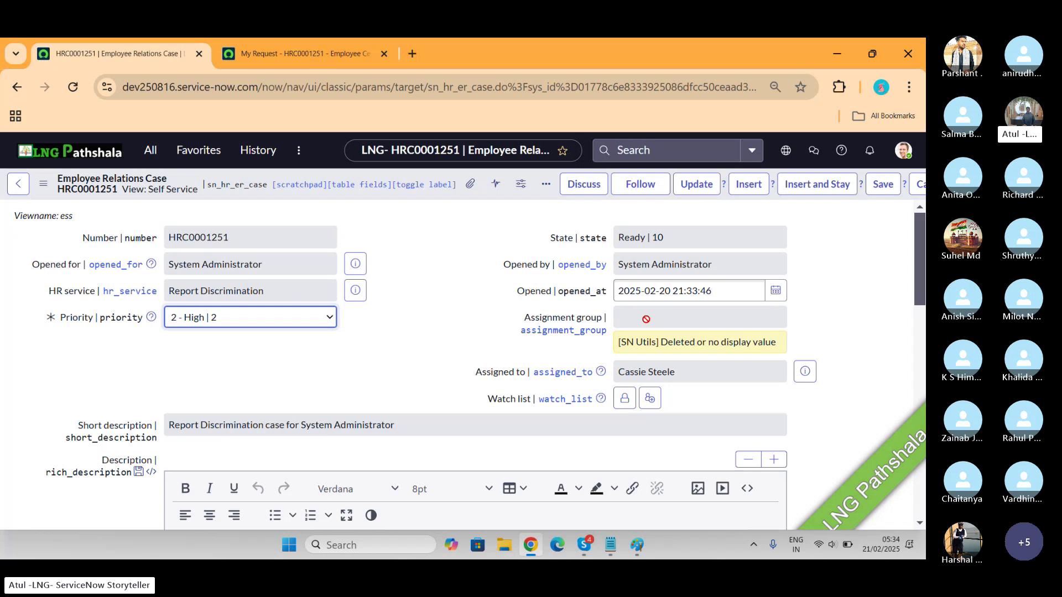
left_click(804, 371)
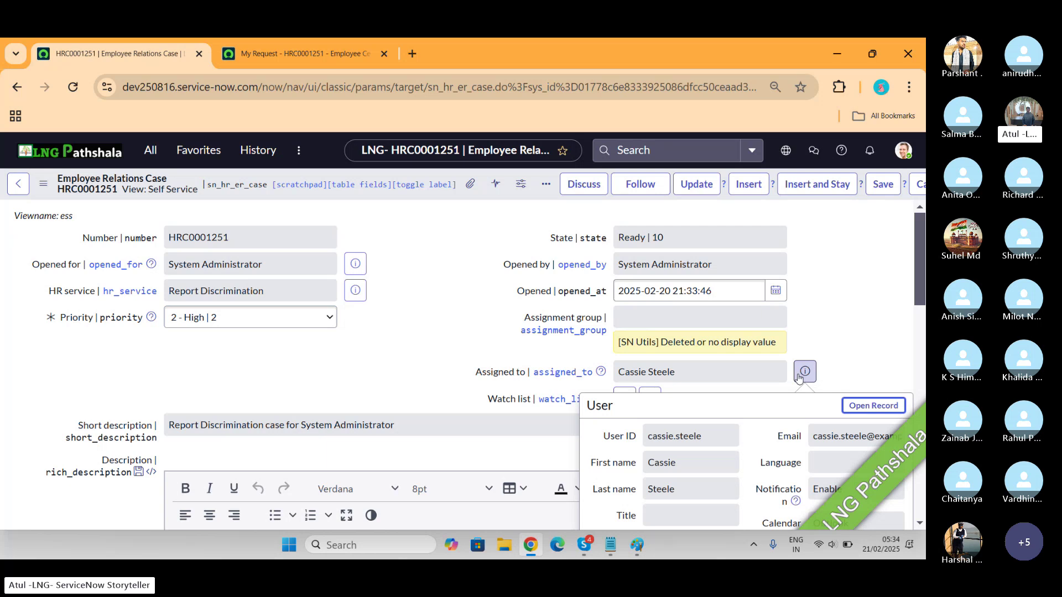
scroll(799, 378, "down", 5)
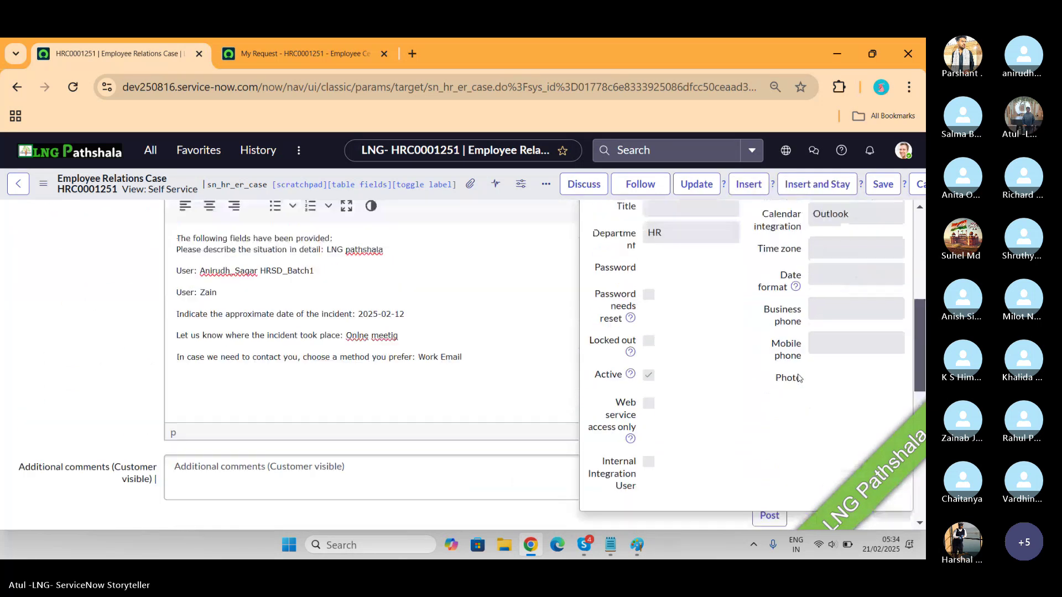
scroll(798, 377, "up", 4)
left_click(451, 258)
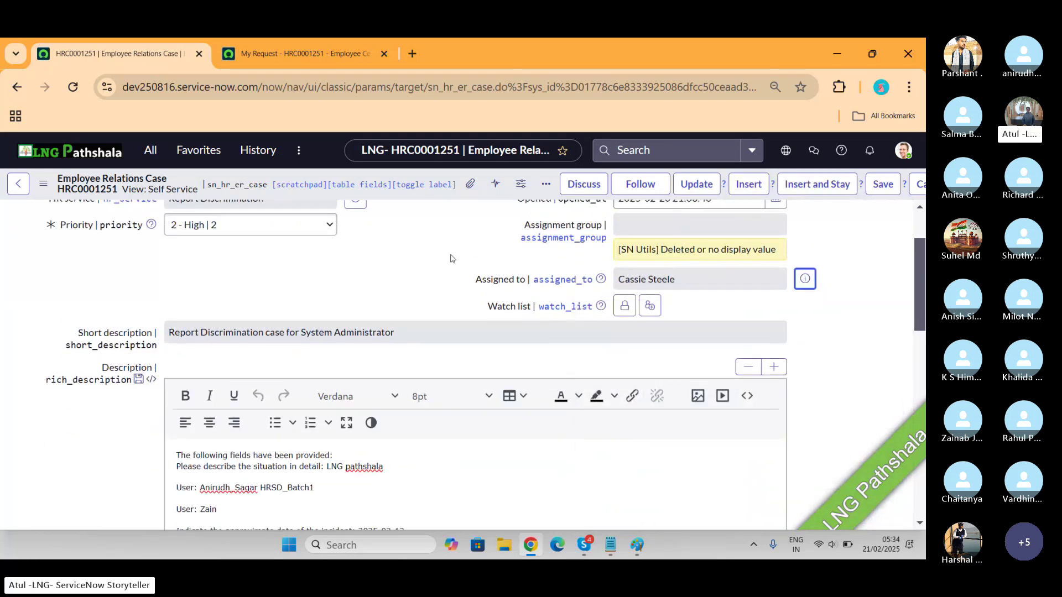
scroll(451, 259, "down", 10)
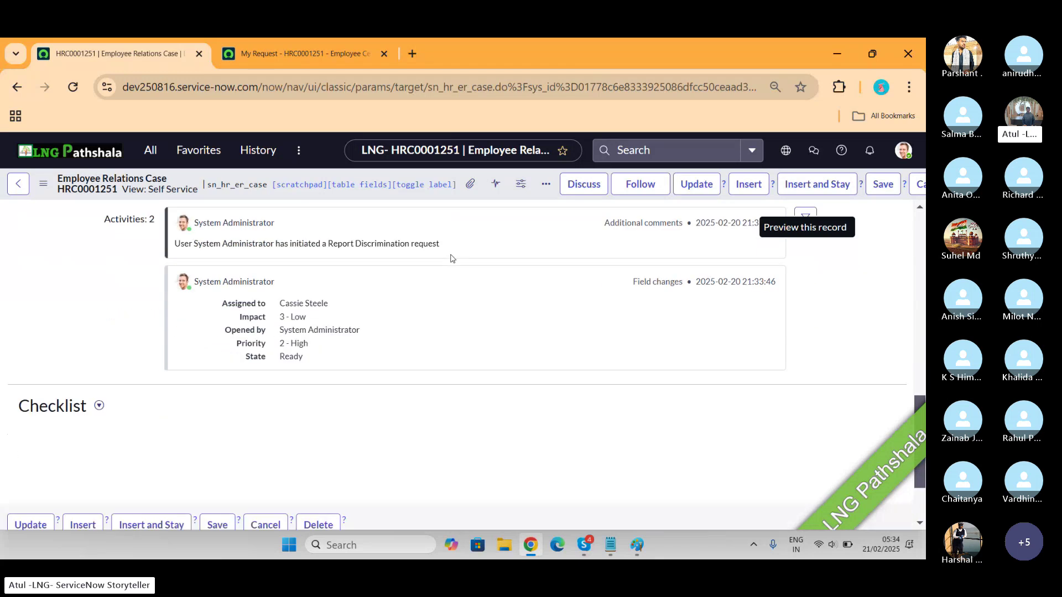
scroll(451, 258, "down", 2)
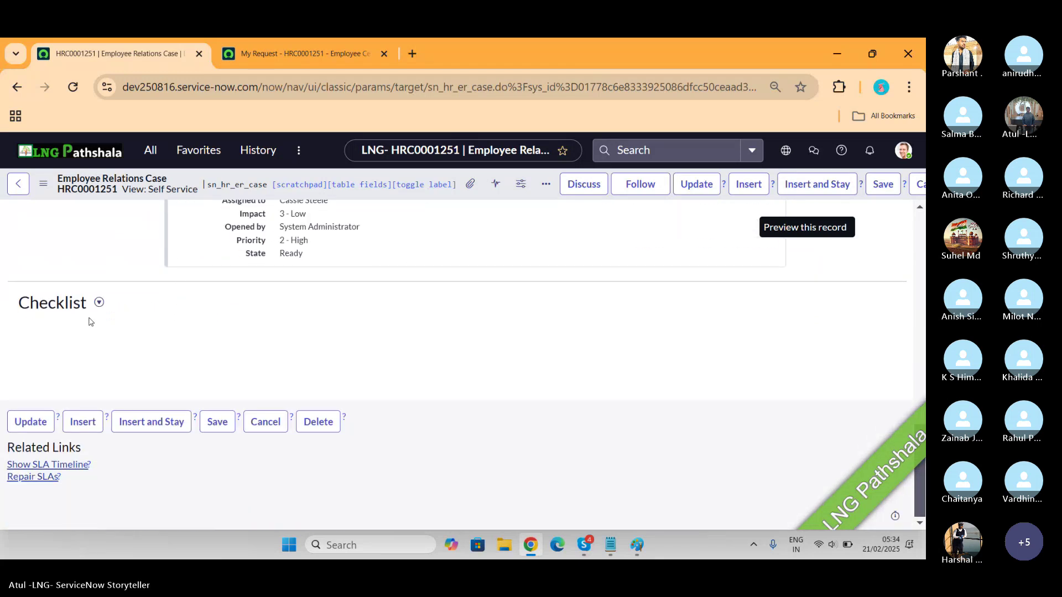
left_click(99, 303)
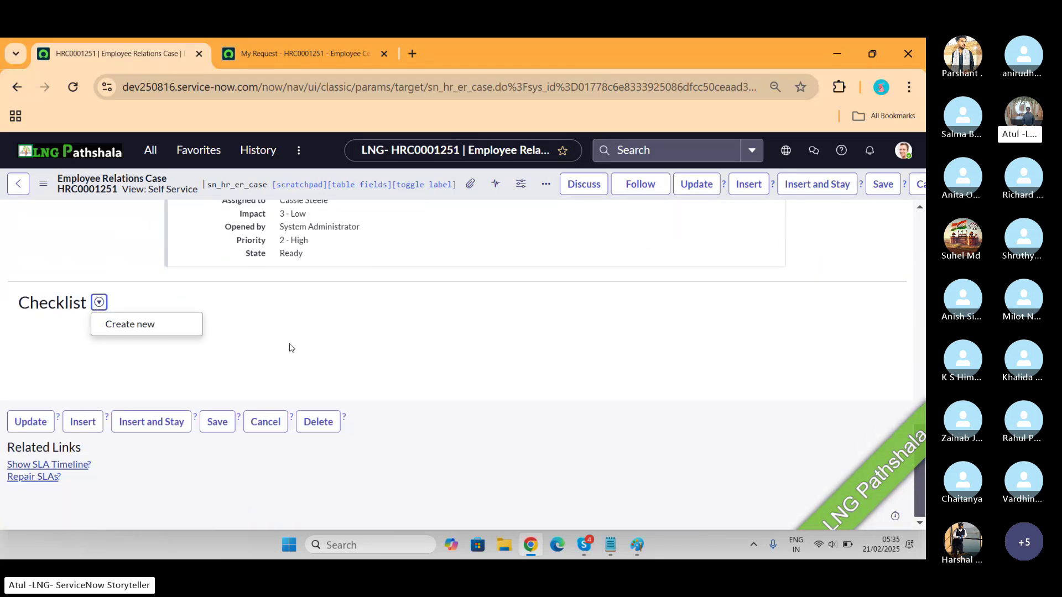
left_click(352, 341)
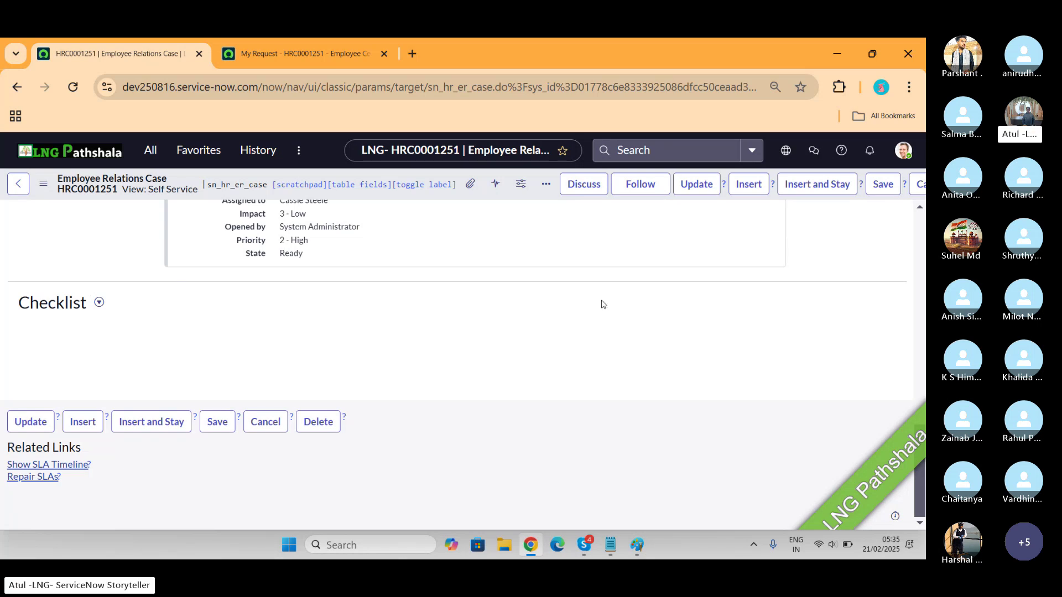
scroll(602, 304, "up", 3)
scroll(603, 304, "up", 5)
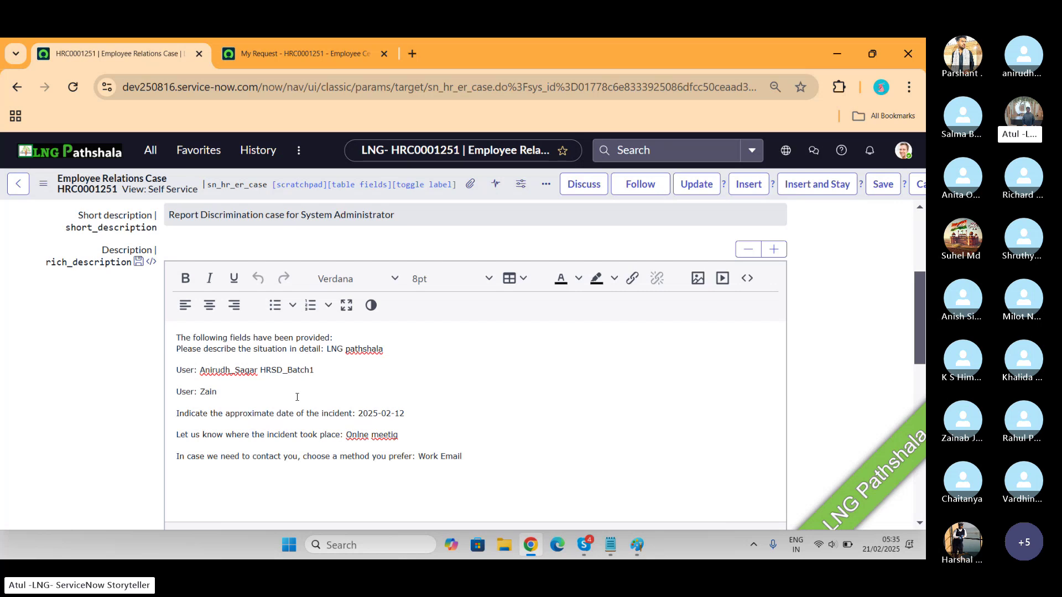
scroll(297, 398, "up", 4)
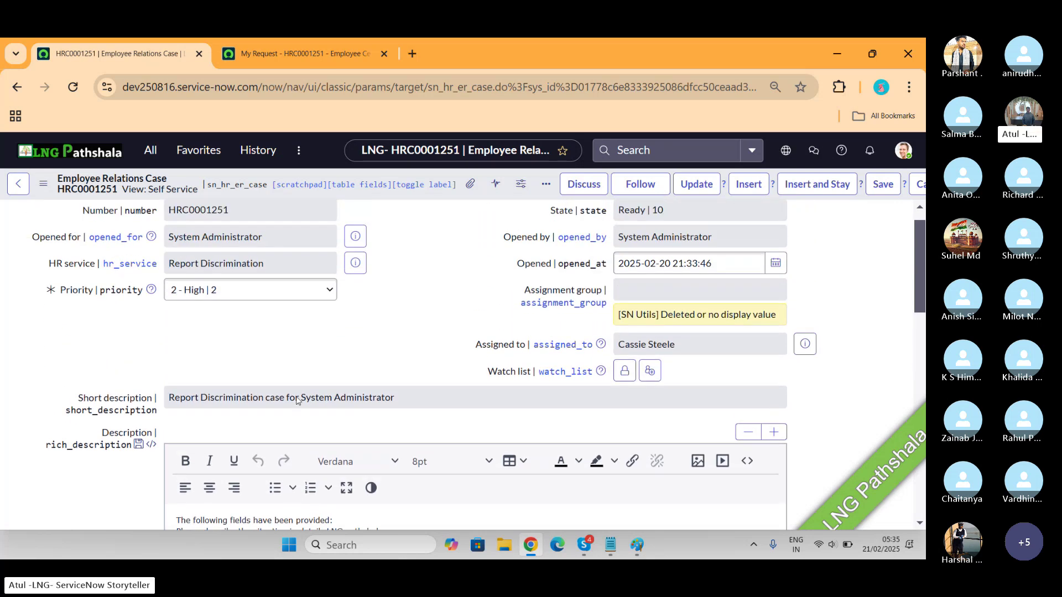
scroll(297, 400, "up", 1)
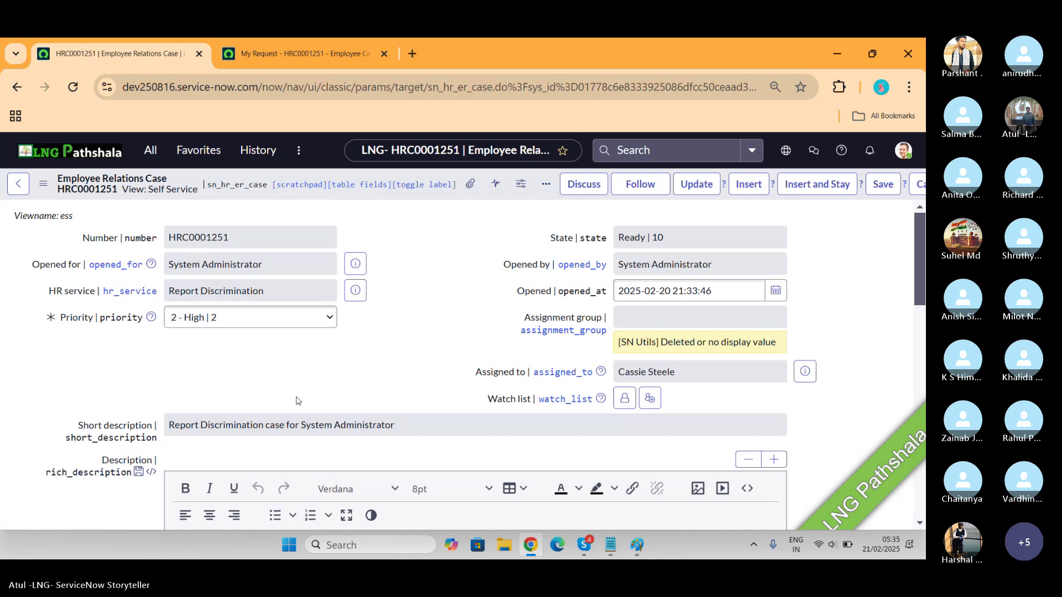
right_click(64, 176)
mouse_move(138, 347)
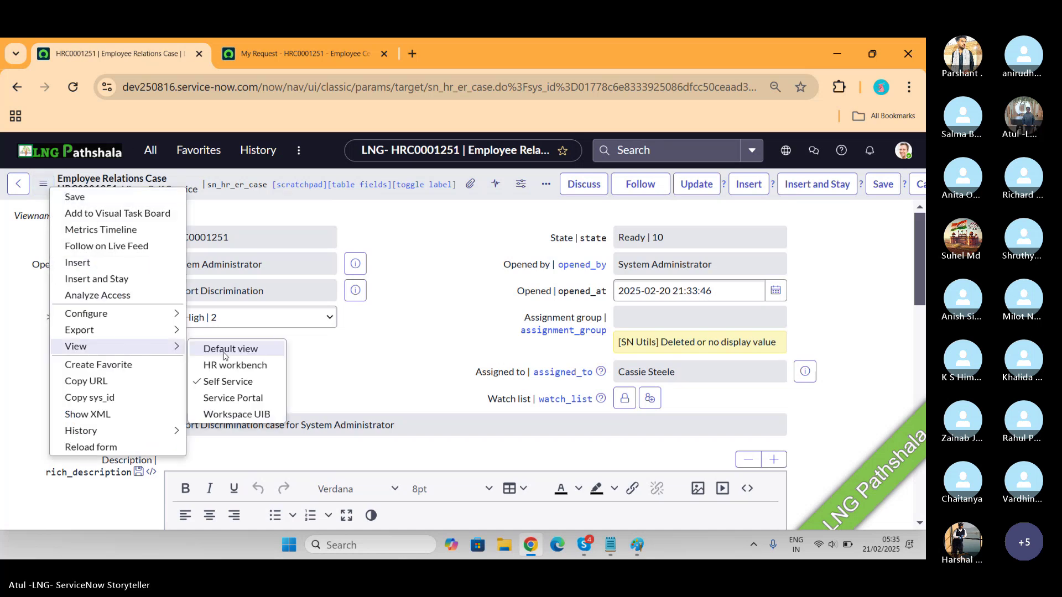
left_click(233, 353)
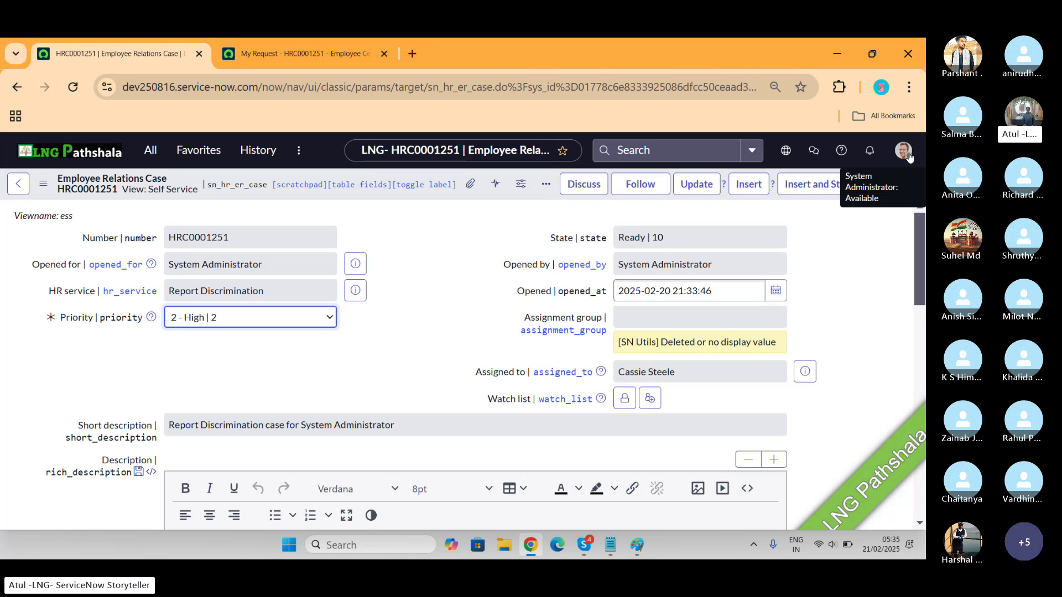
left_click(559, 371)
key("ctrl+c")
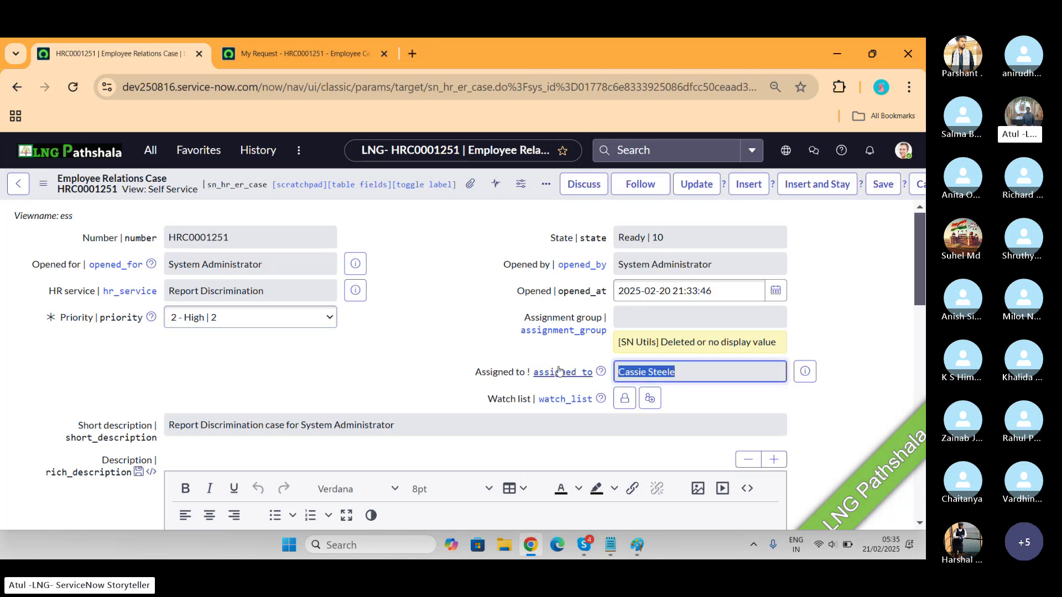
Impersonate the case's assigned agent through the account menu's Impersonate user dialog
left_click(900, 160)
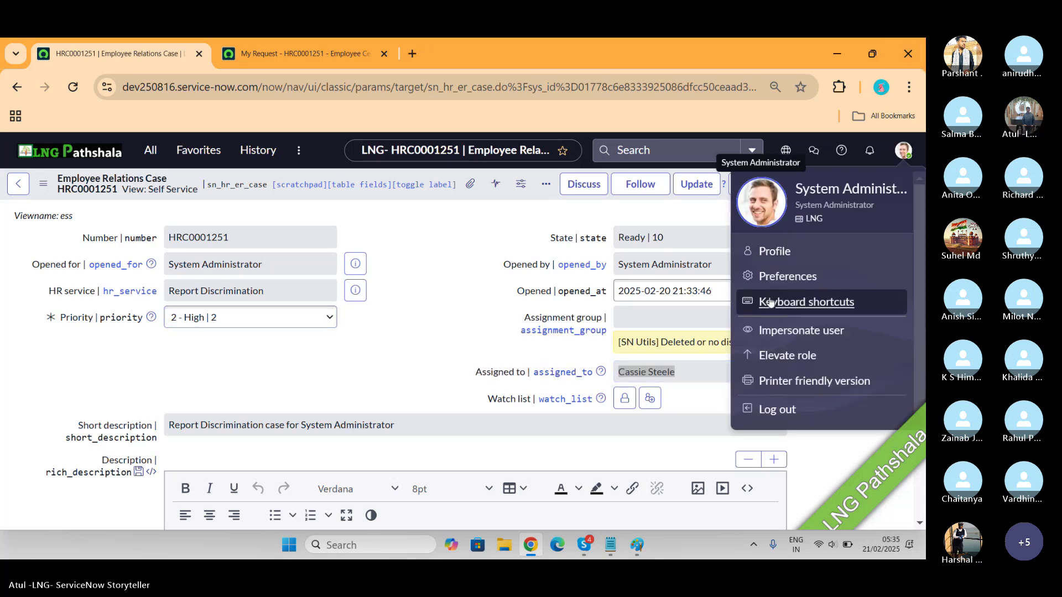
left_click(778, 331)
left_click(403, 238)
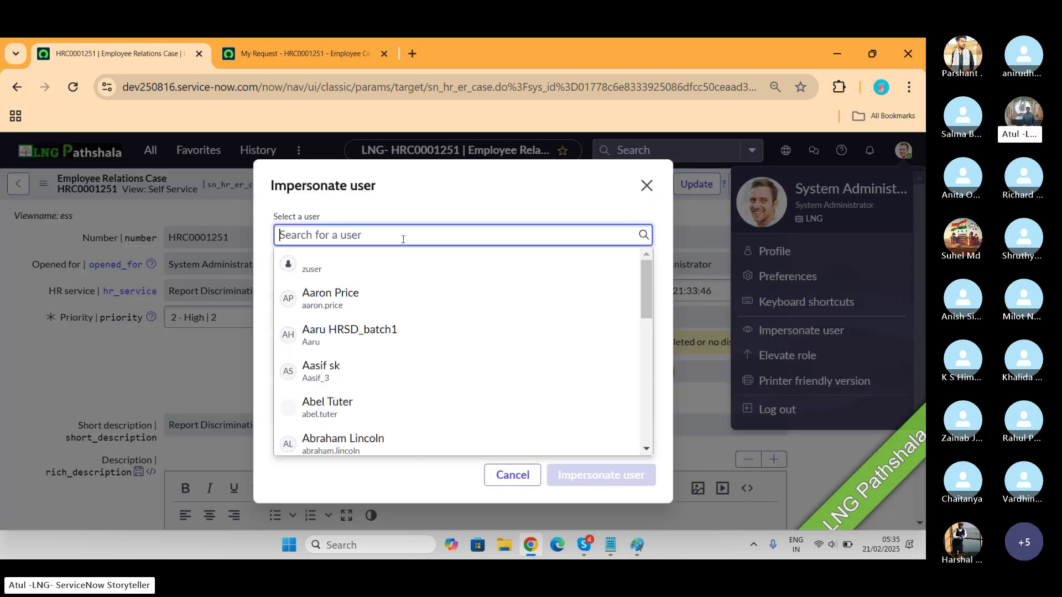
key("ctrl+v")
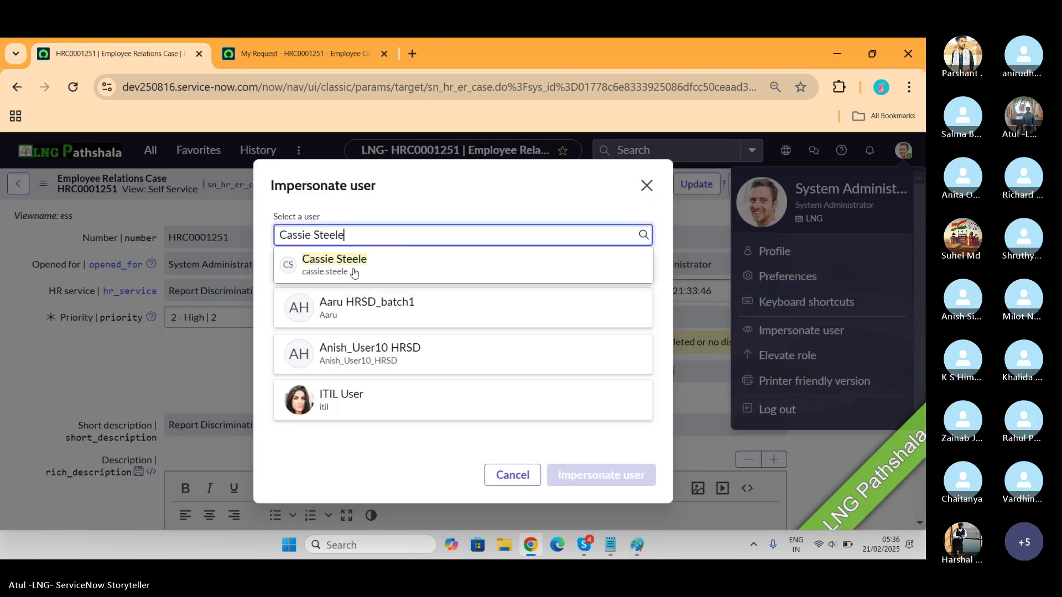
left_click(337, 277)
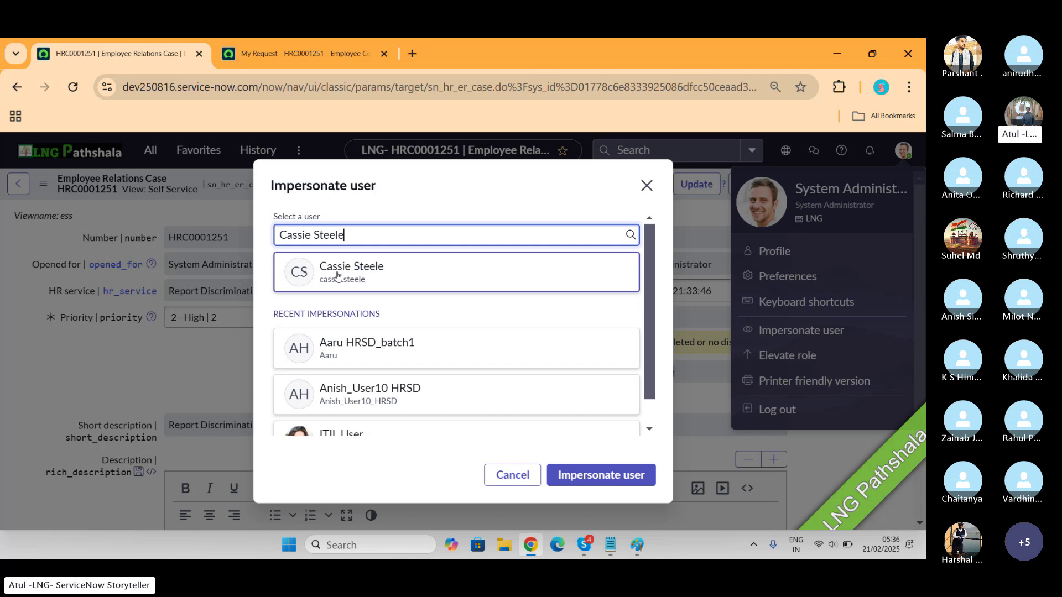
left_click(636, 470)
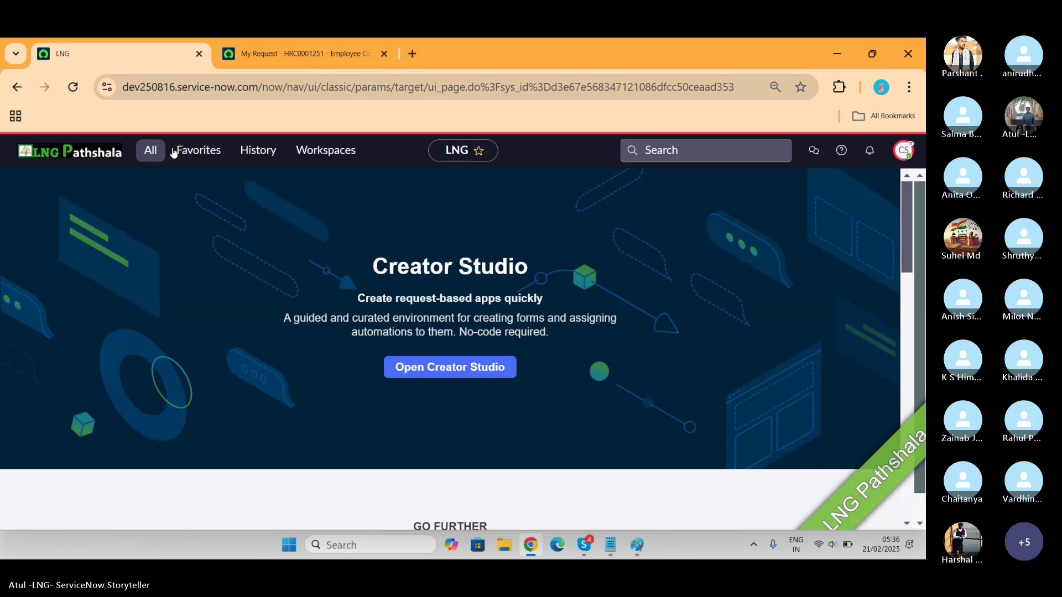
Filter the All application menu on 'case' to list the HR Case Management modules
left_click(670, 149)
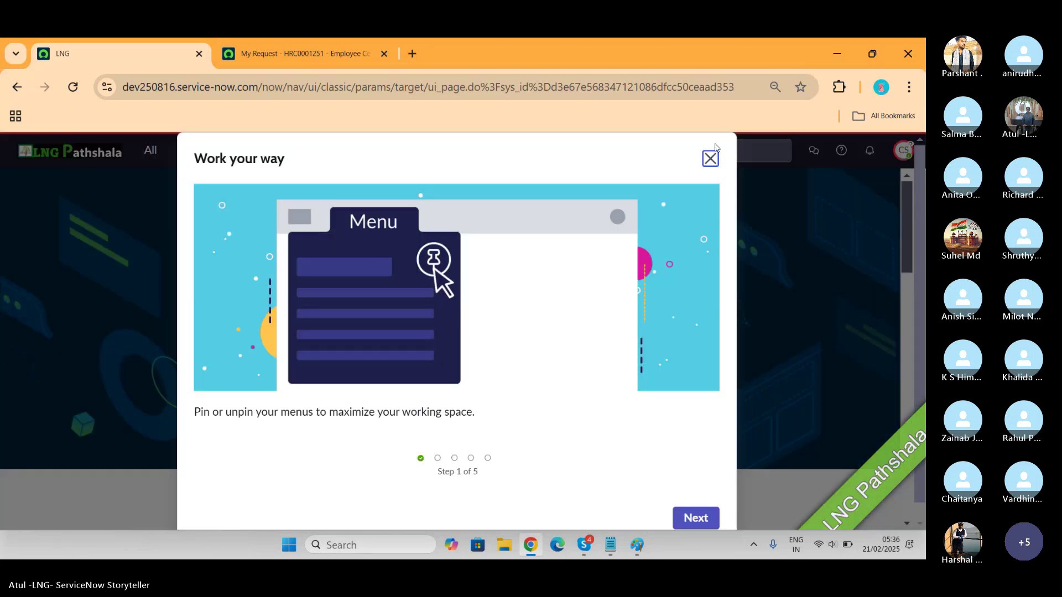
left_click(712, 158)
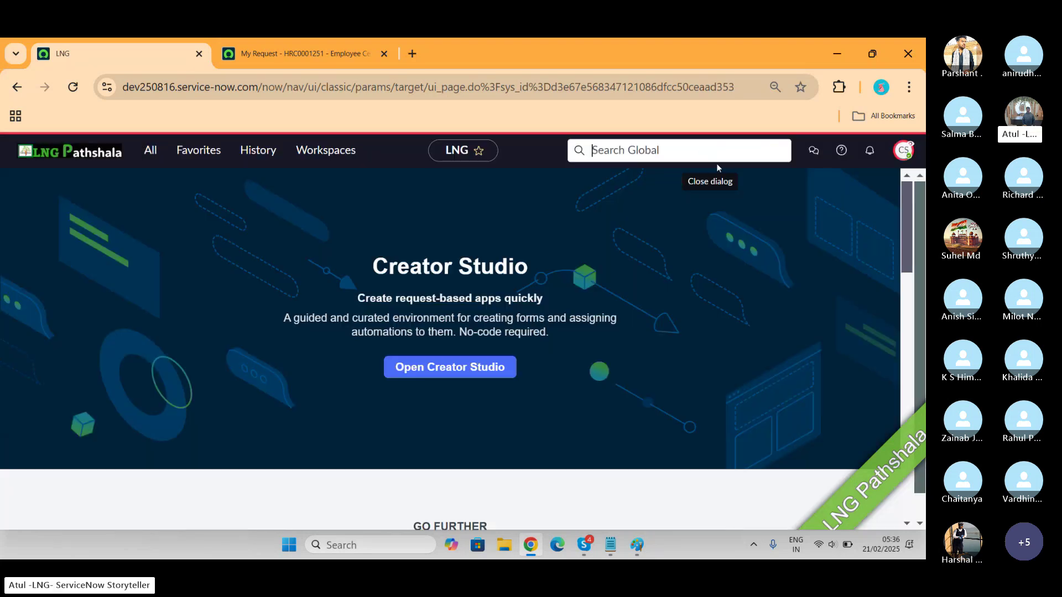
left_click(149, 156)
type("case")
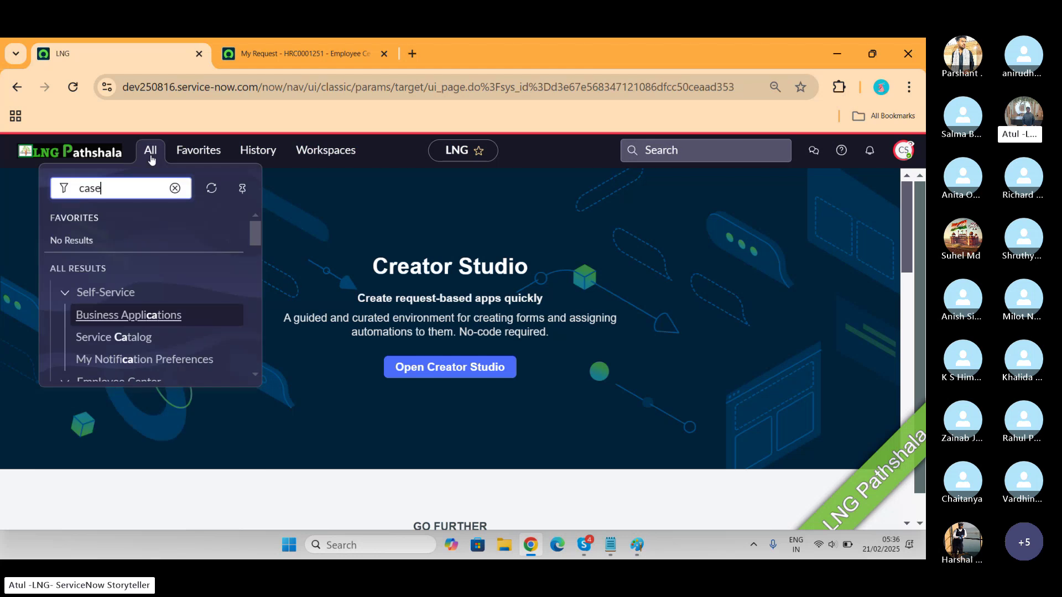
left_click_drag(254, 234, 264, 283)
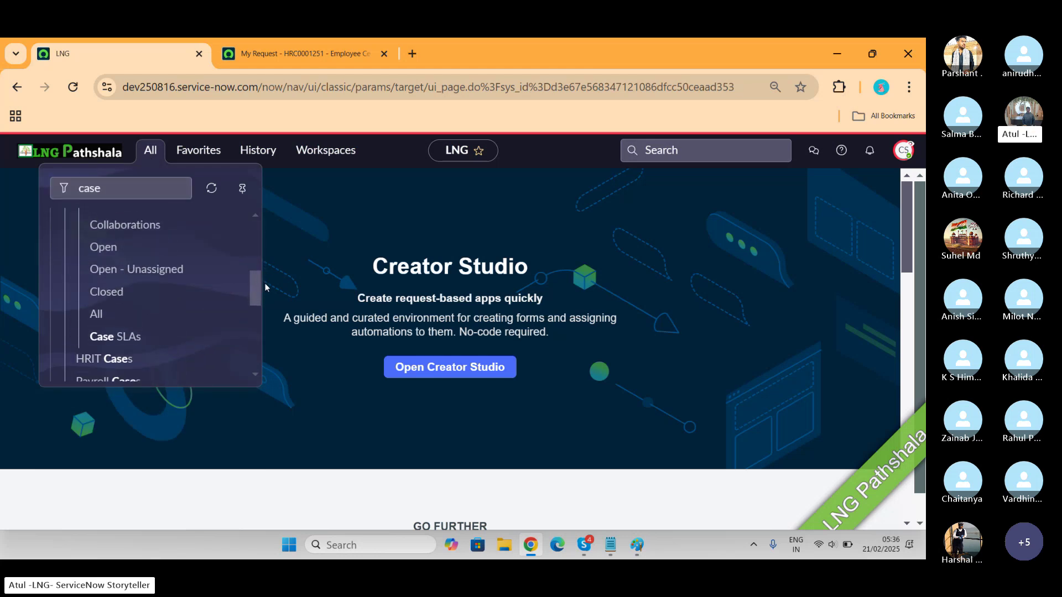
Filter all HR cases by Number '*1251' and open case HRC0001251
left_click(97, 315)
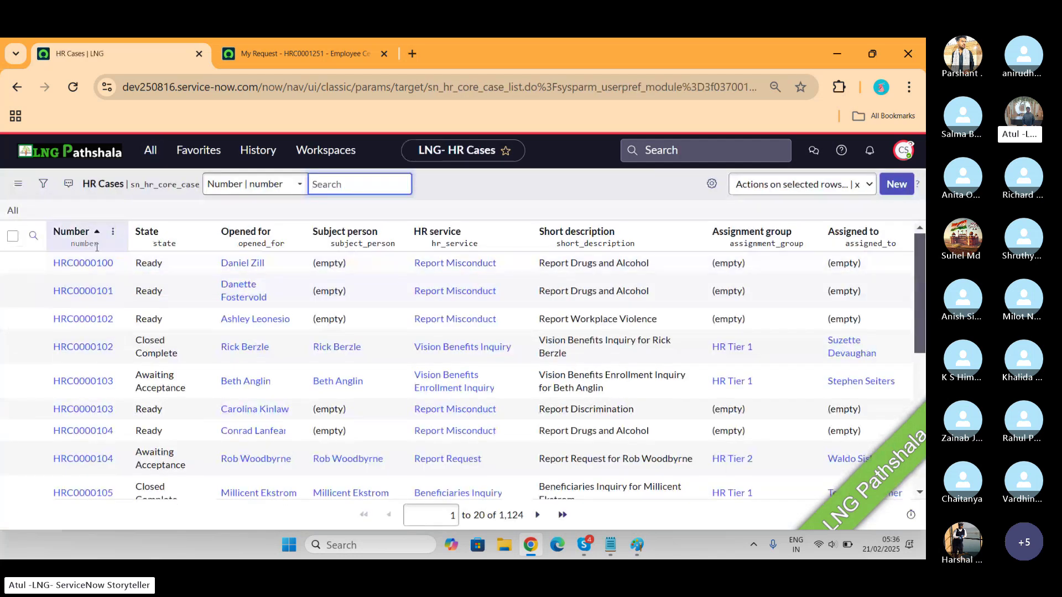
left_click(34, 236)
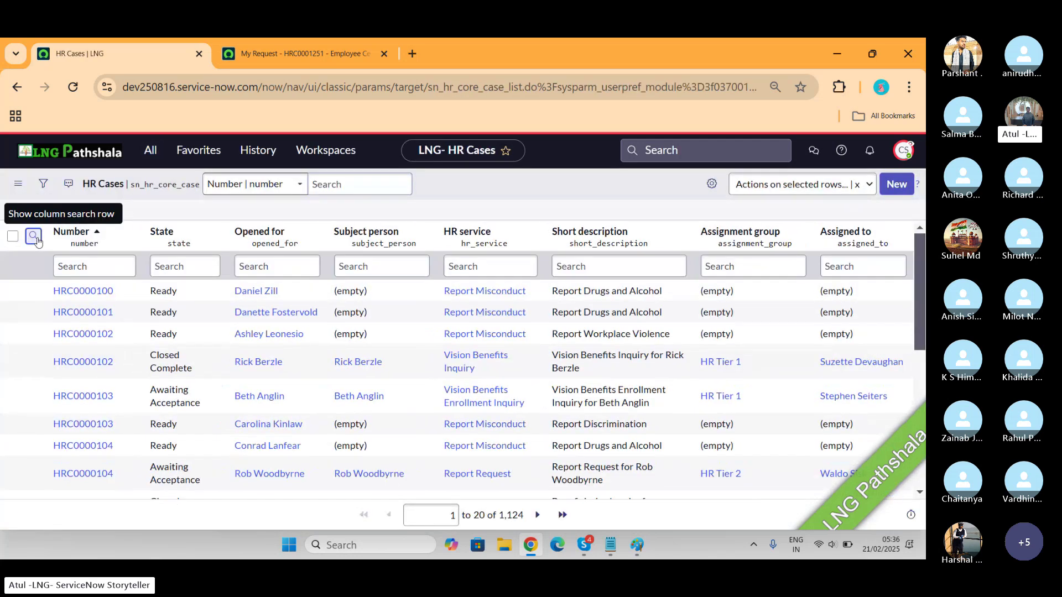
left_click(97, 268)
type("*1251")
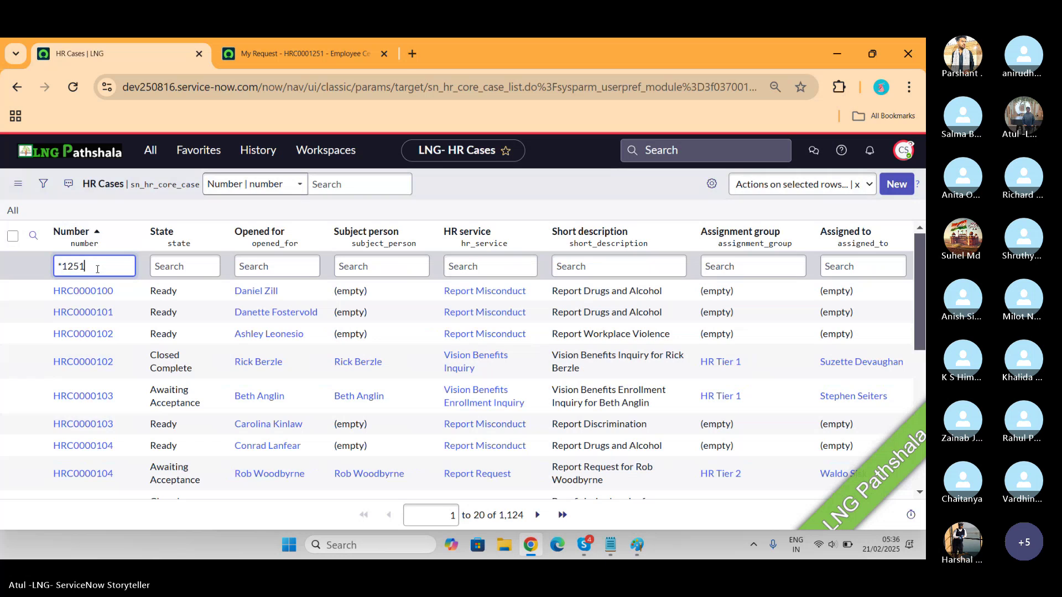
key("Return")
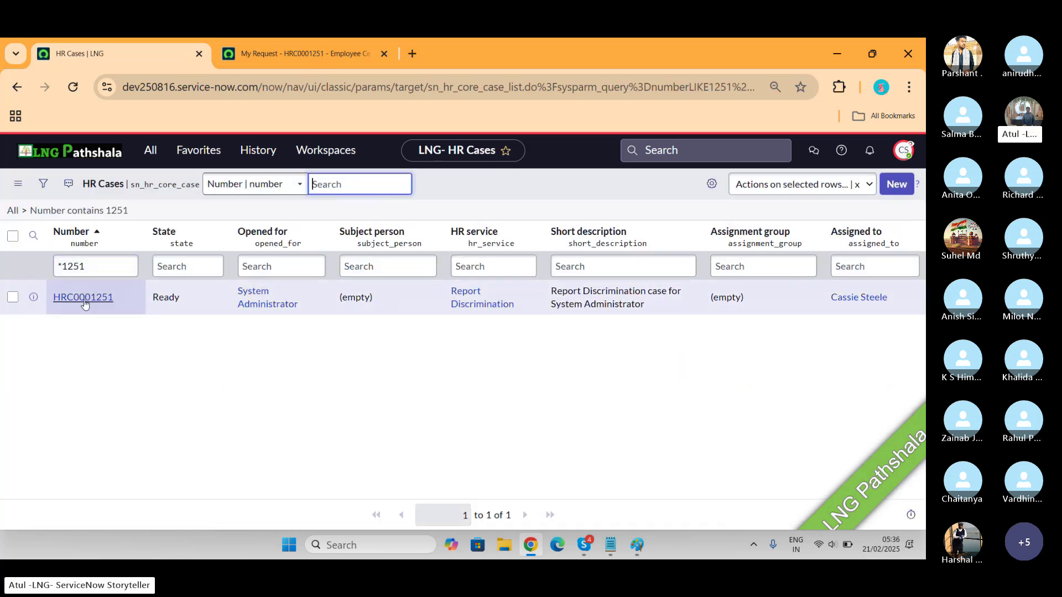
left_click(85, 303)
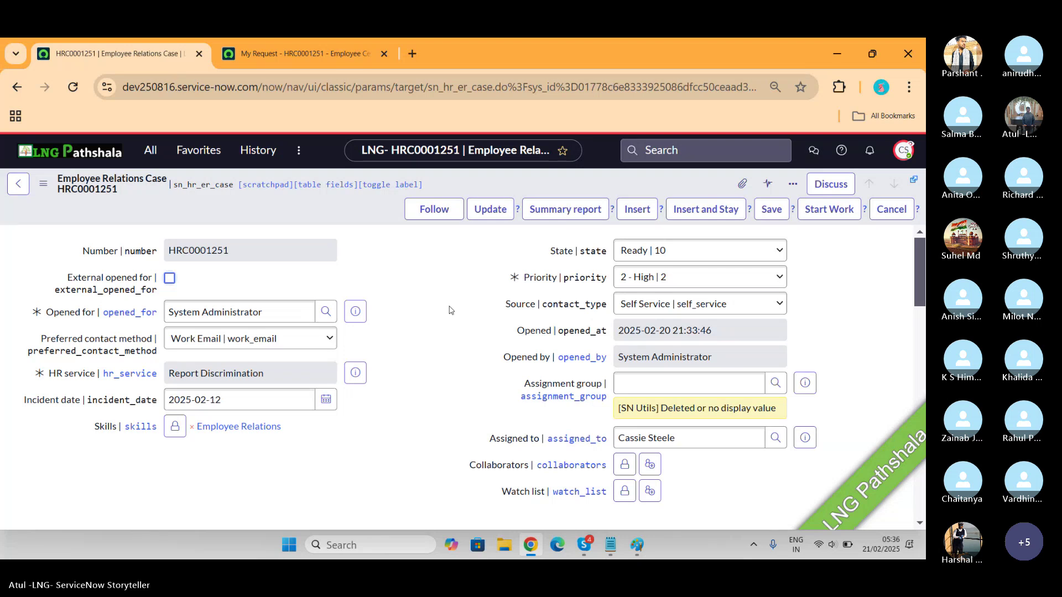
Scroll down to the Involved Parties list showing one Complainant and two Other
scroll(449, 310, "down", 7)
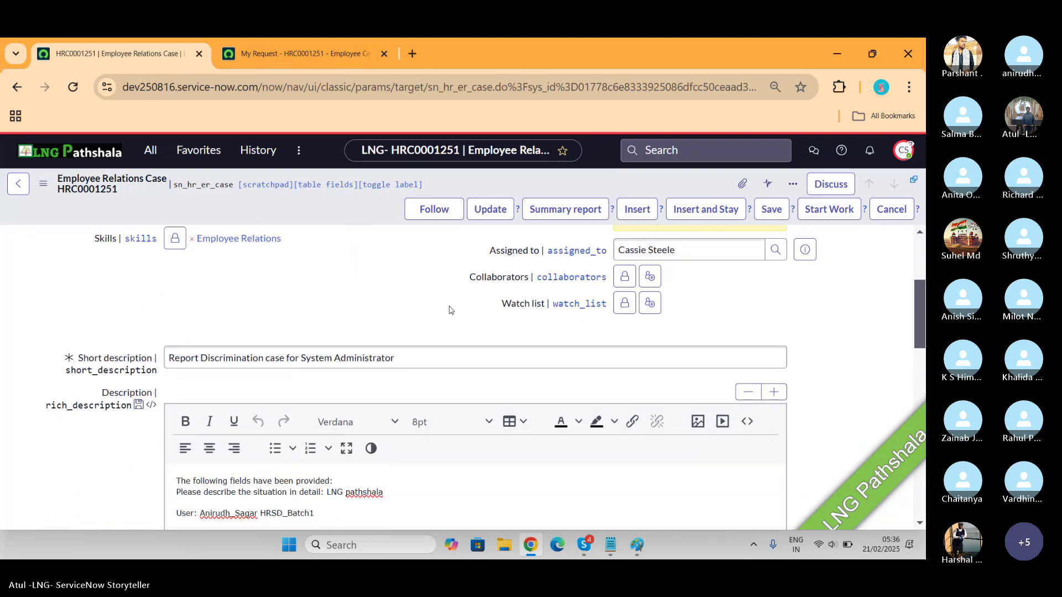
scroll(449, 310, "down", 8)
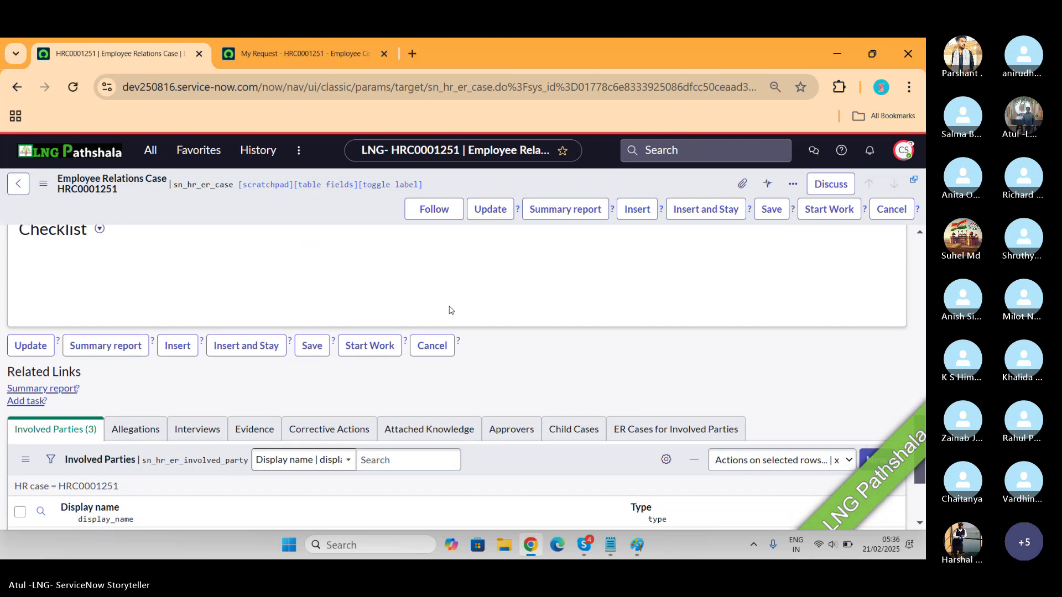
scroll(449, 310, "down", 3)
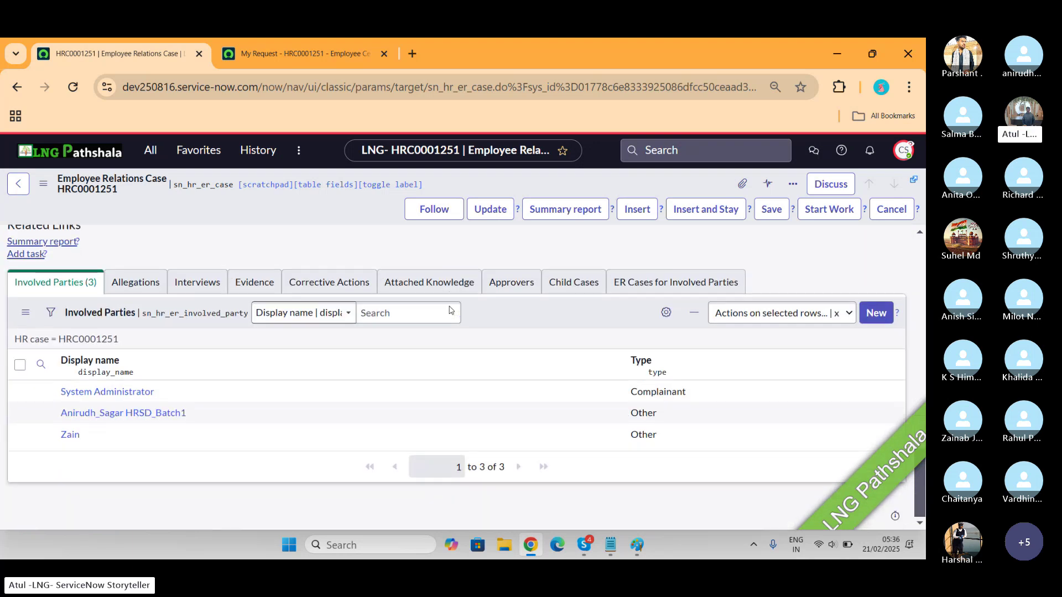
Submit a new Harassment allegation, subtype Religious, with description 'hjjhgjgjgh' from the Allegations list
left_click(135, 282)
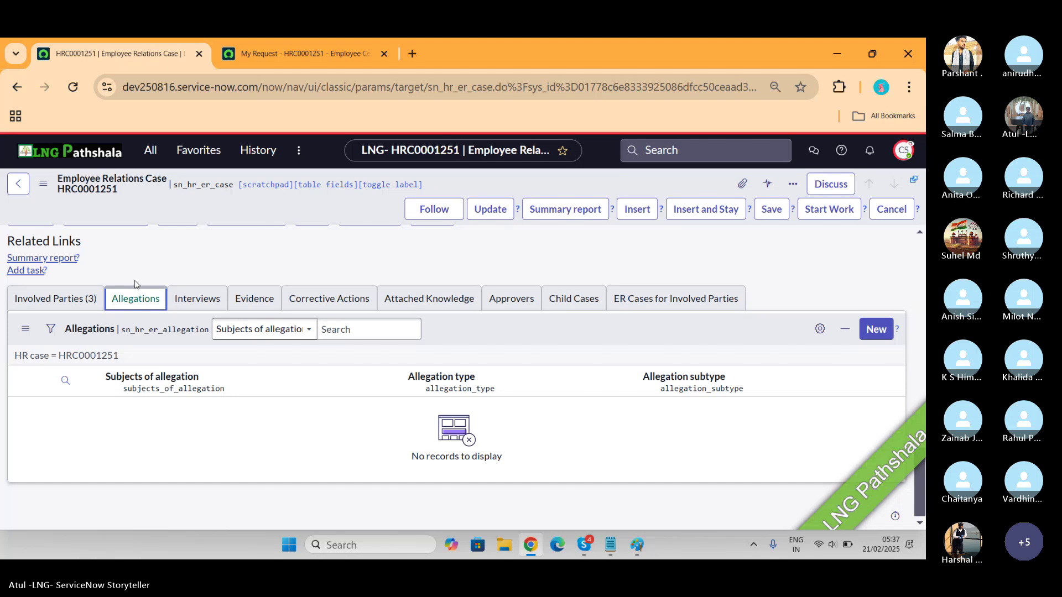
left_click(870, 339)
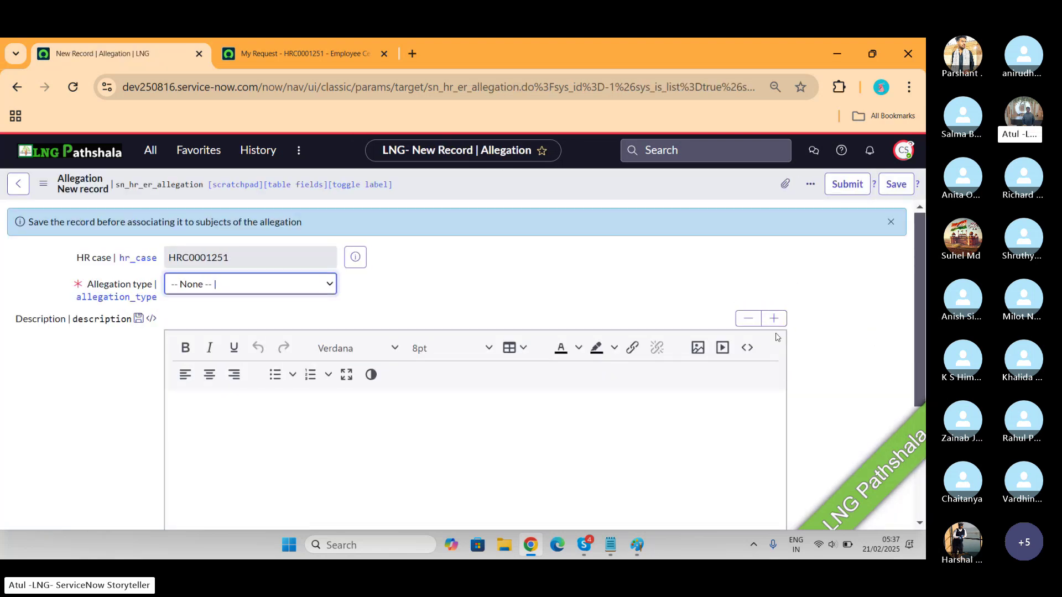
left_click(319, 288)
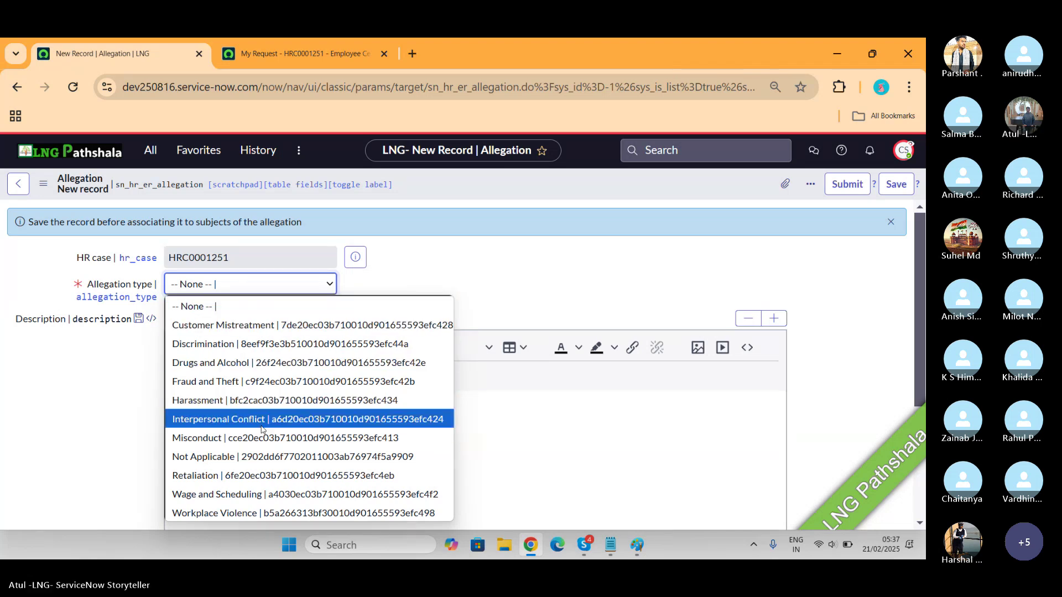
left_click(243, 402)
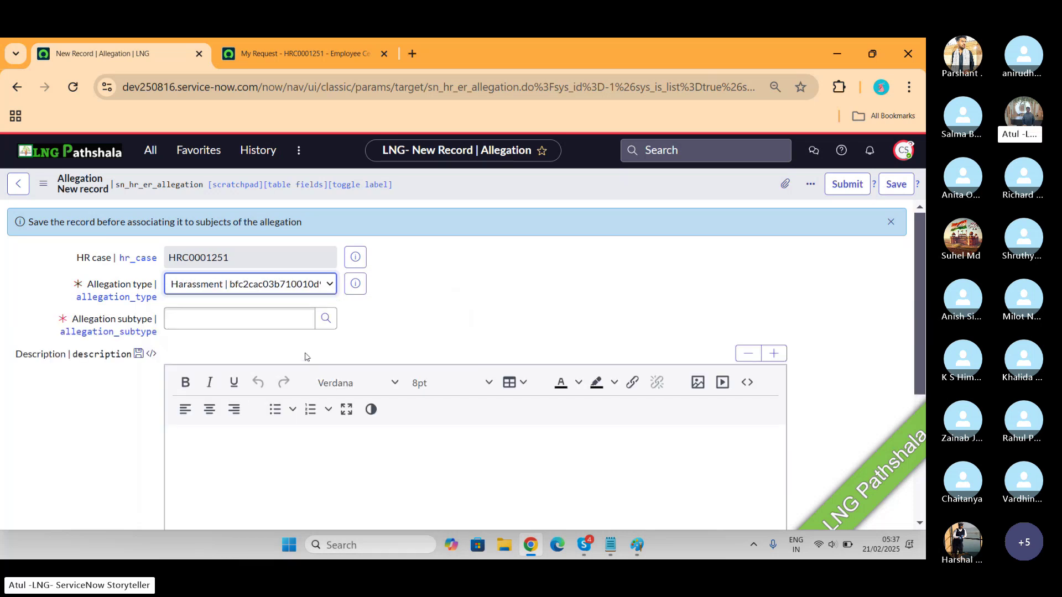
left_click(264, 325)
type("*")
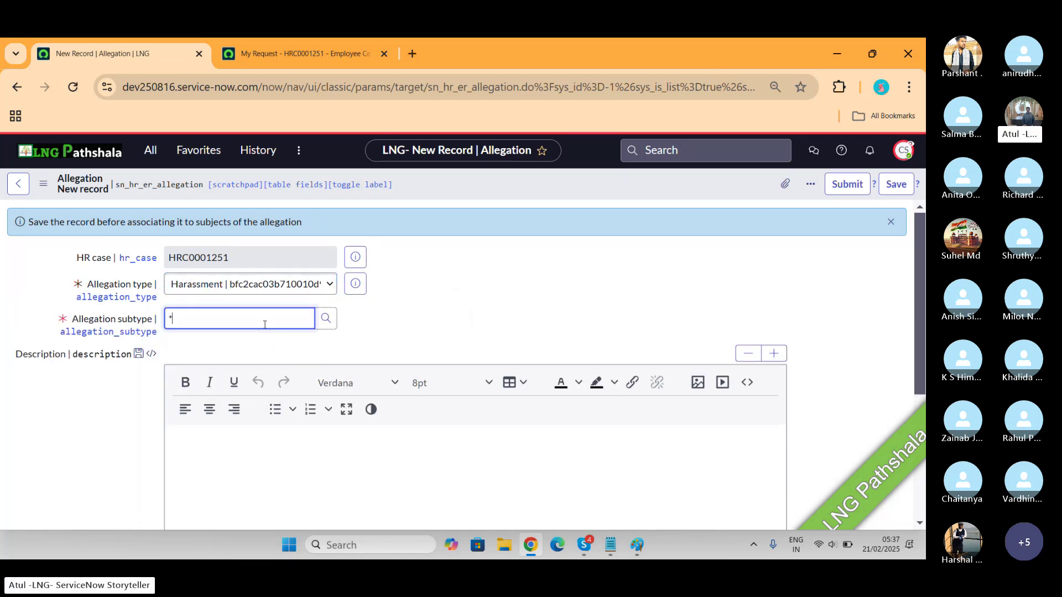
type("*")
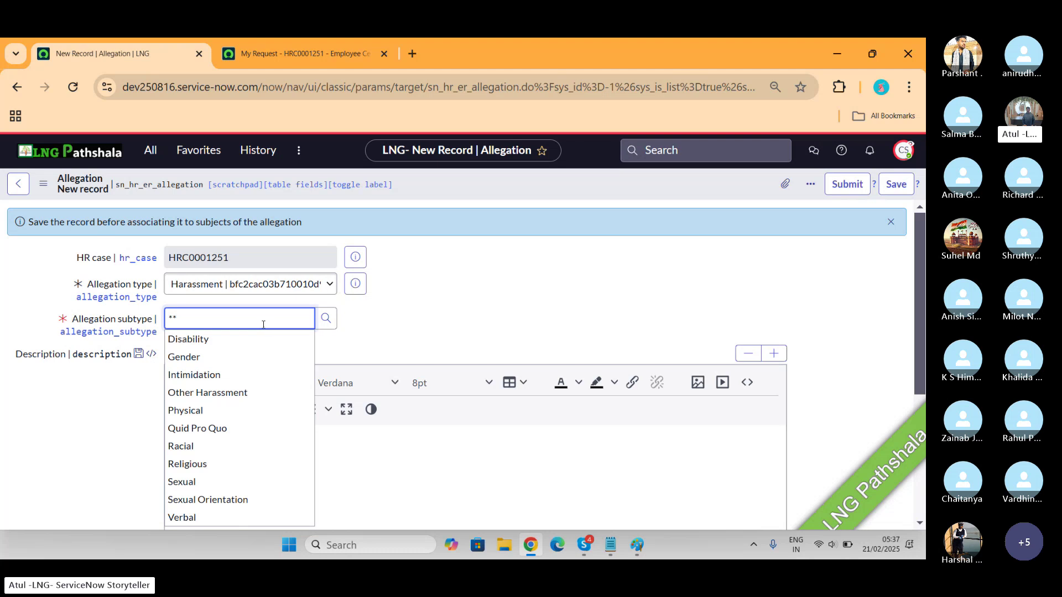
left_click(218, 464)
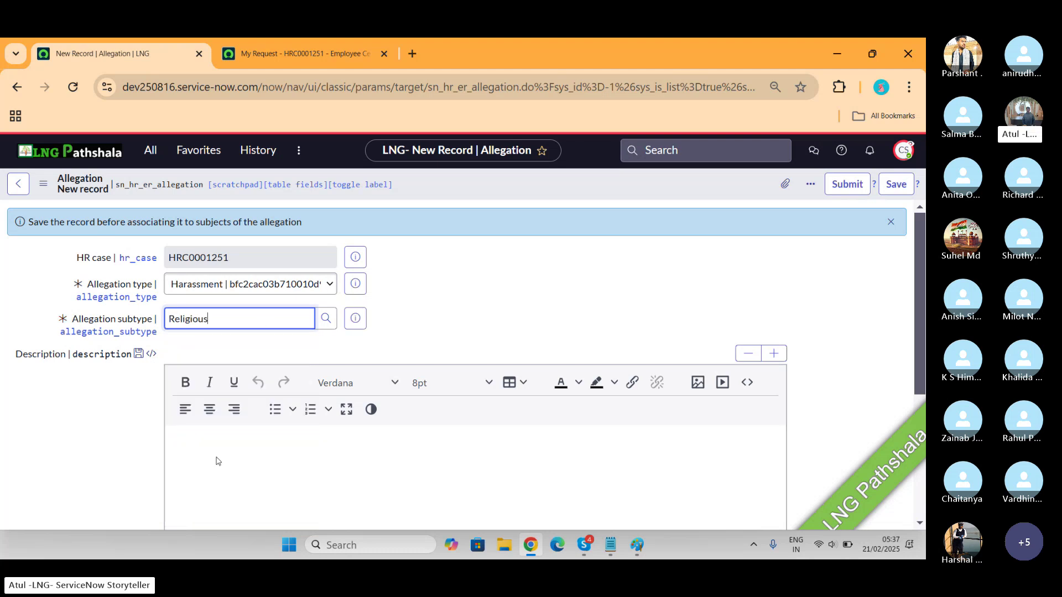
left_click(256, 453)
type("hjjhgjgjgh")
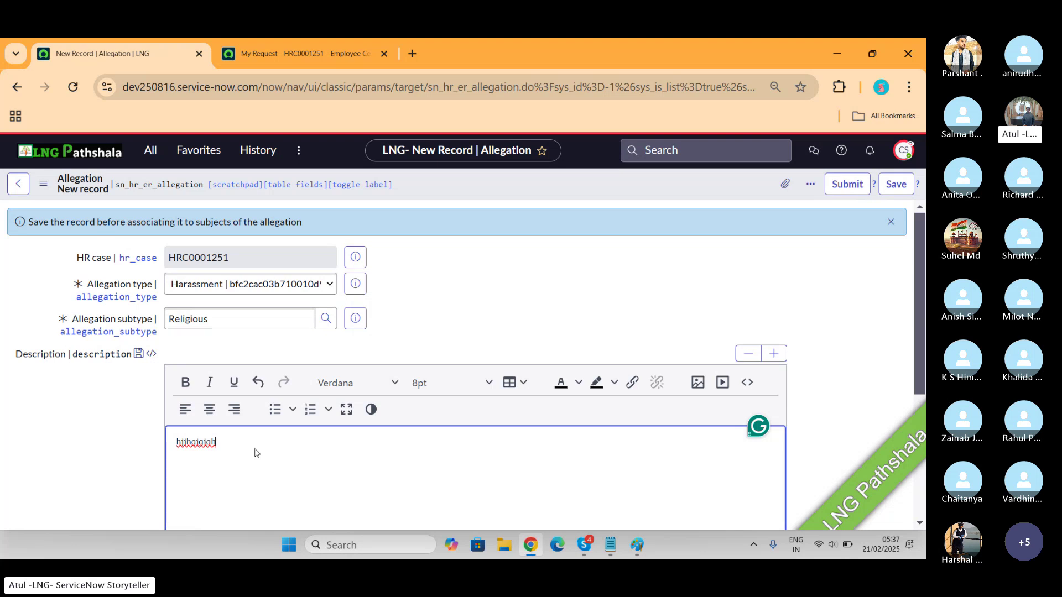
left_click(850, 185)
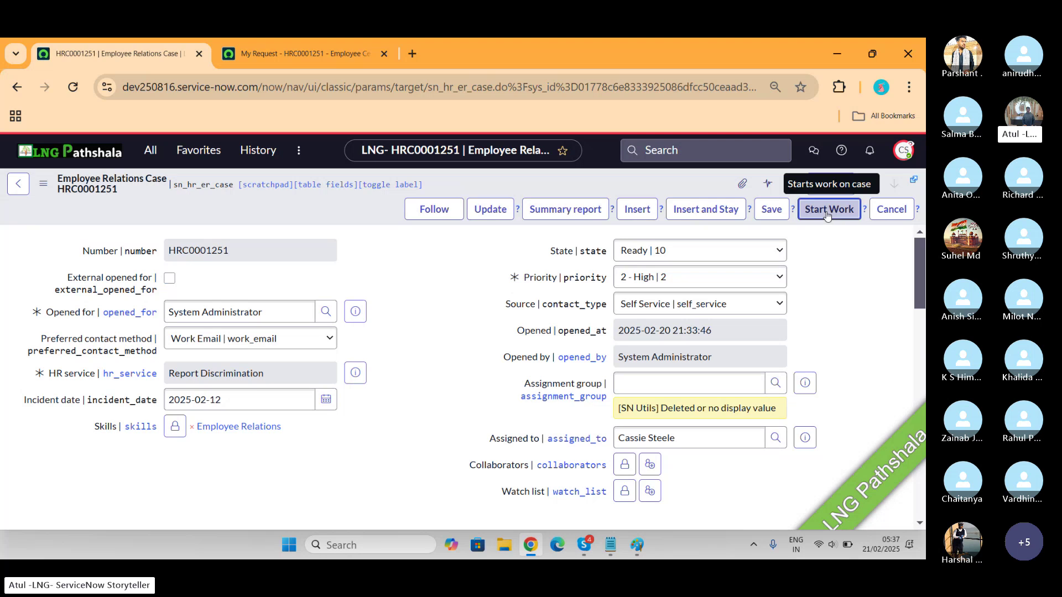
Start work on HRC0001251 to make it Work in Progress, then show its empty Interviews list
left_click(827, 215)
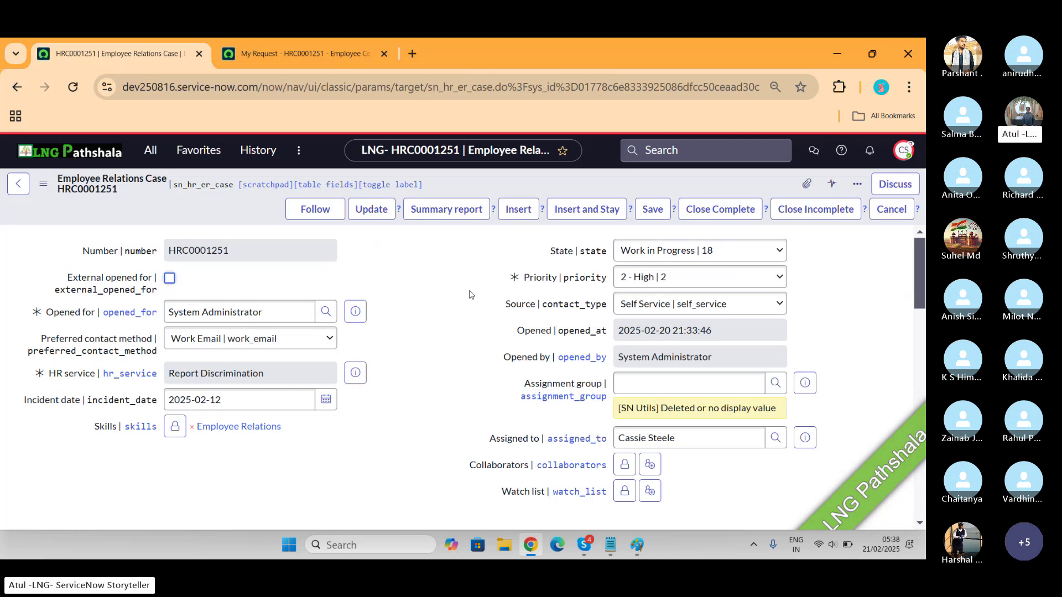
scroll(470, 295, "down", 15)
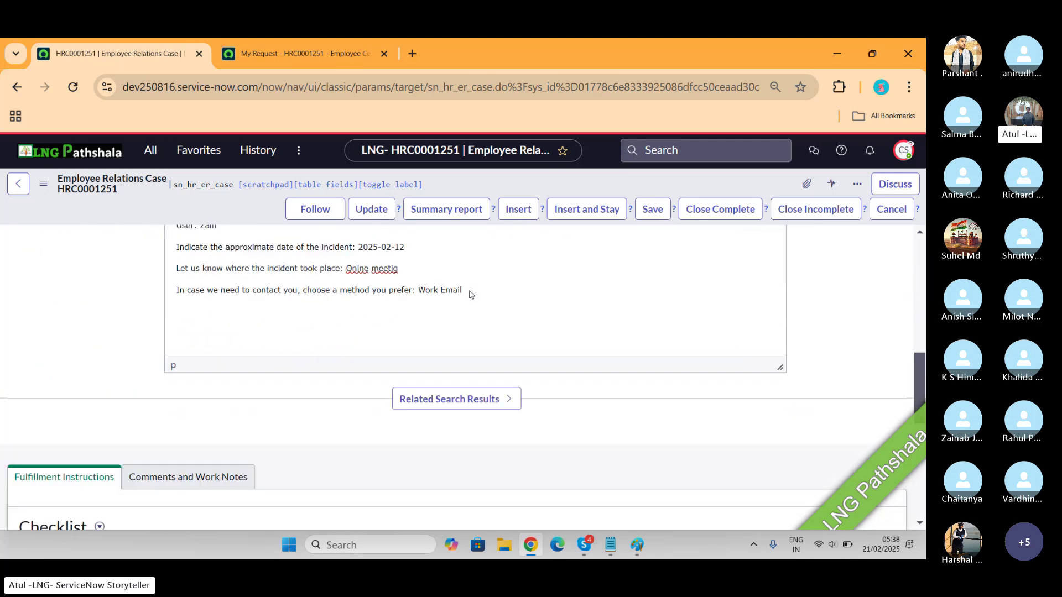
scroll(469, 295, "down", 3)
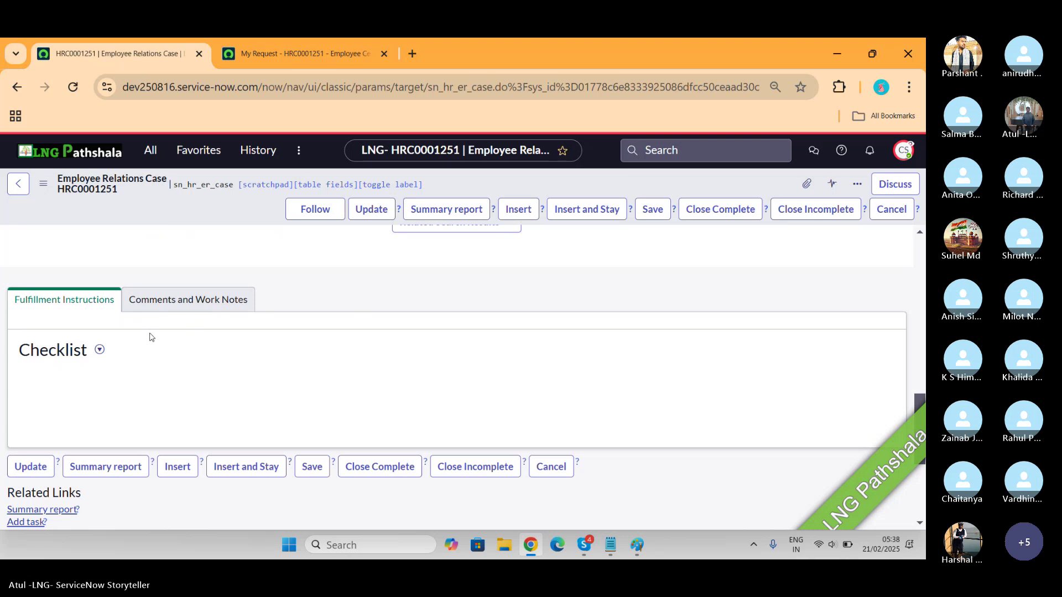
scroll(305, 359, "down", 4)
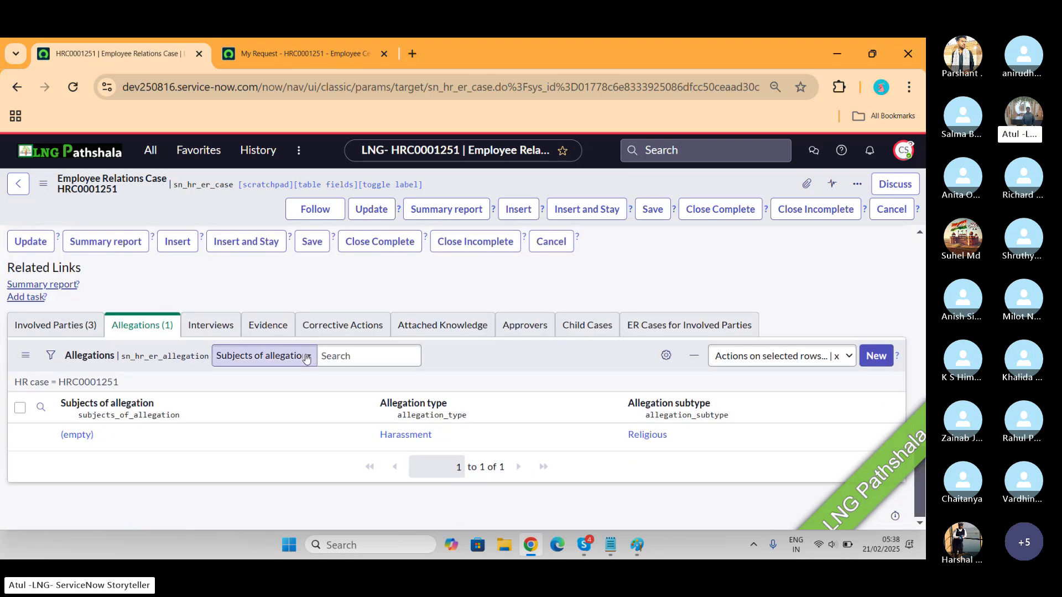
left_click(216, 331)
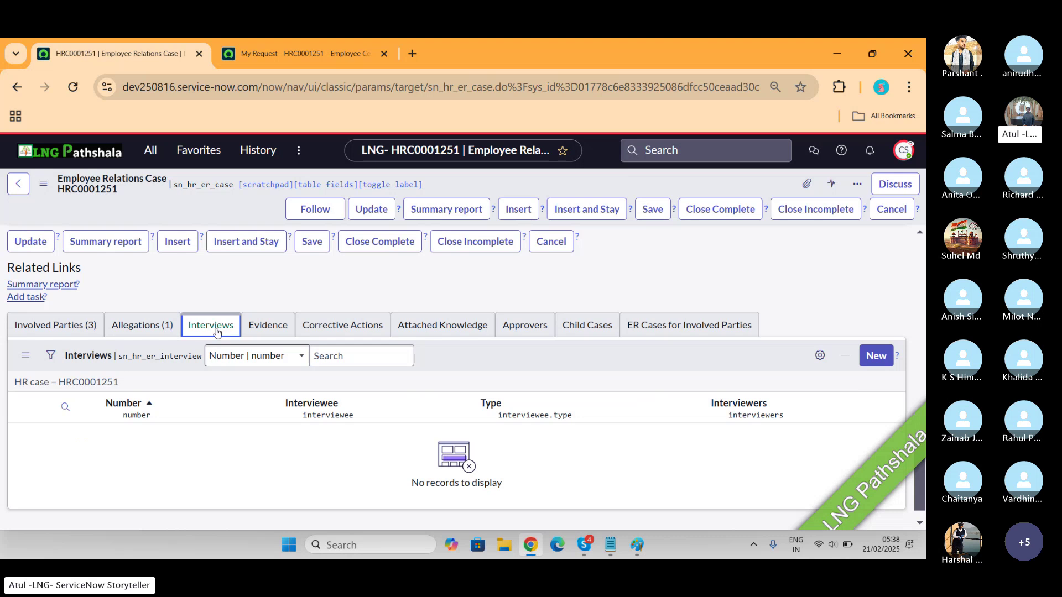
Create interview INT0001001 with the first involved party as interviewee and one user as interviewer
left_click(874, 356)
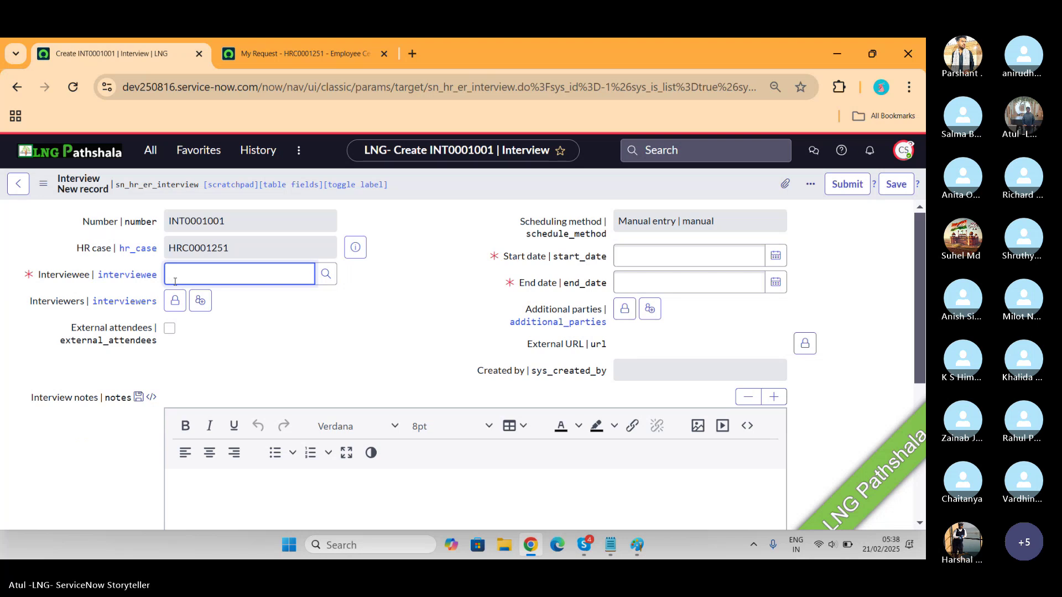
type("ab")
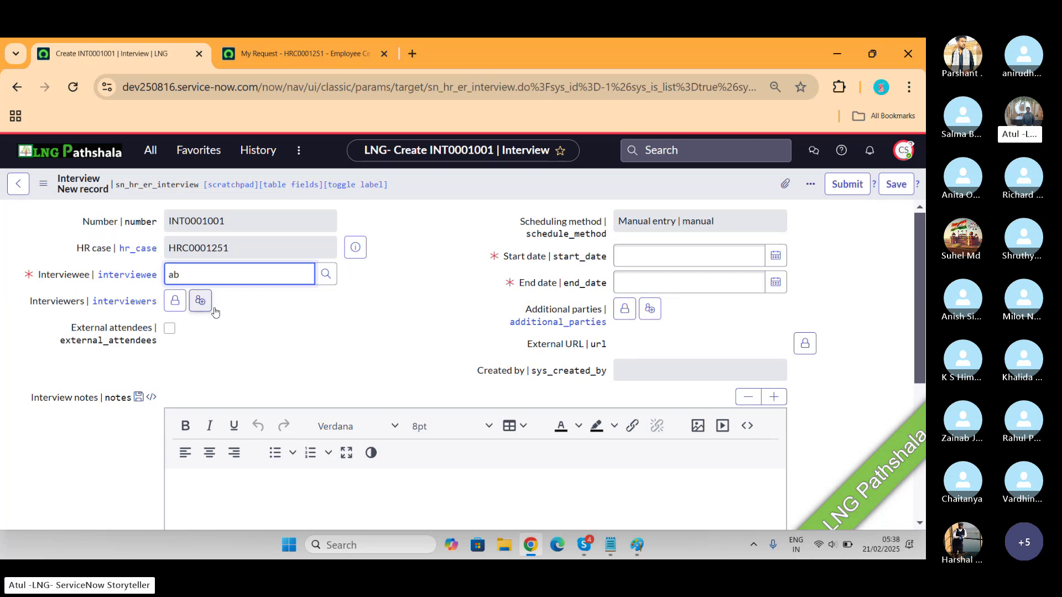
key("BackSpace")
key("BackSpace")
type("*")
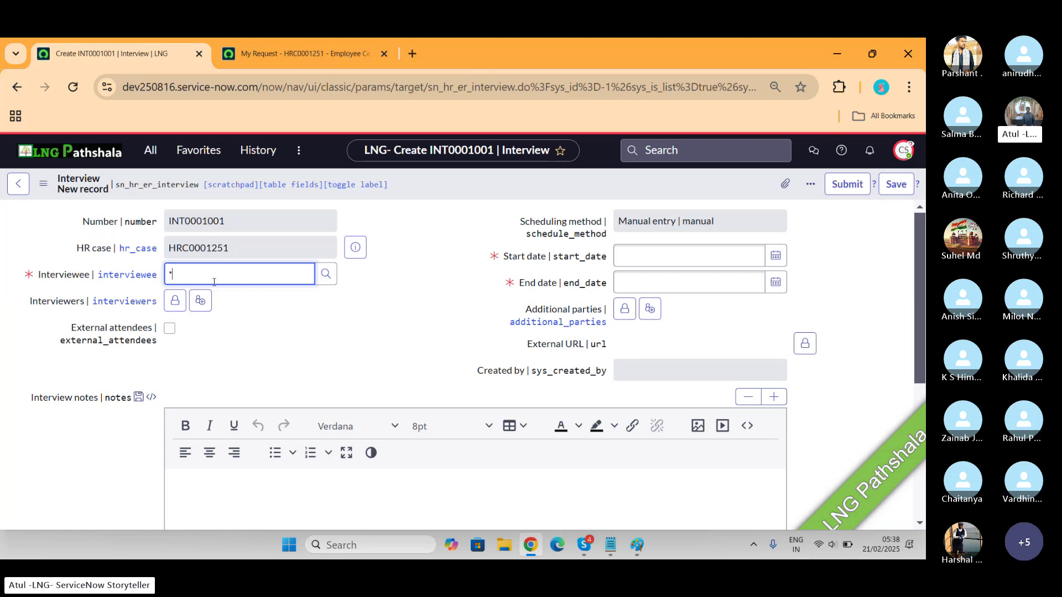
type("*")
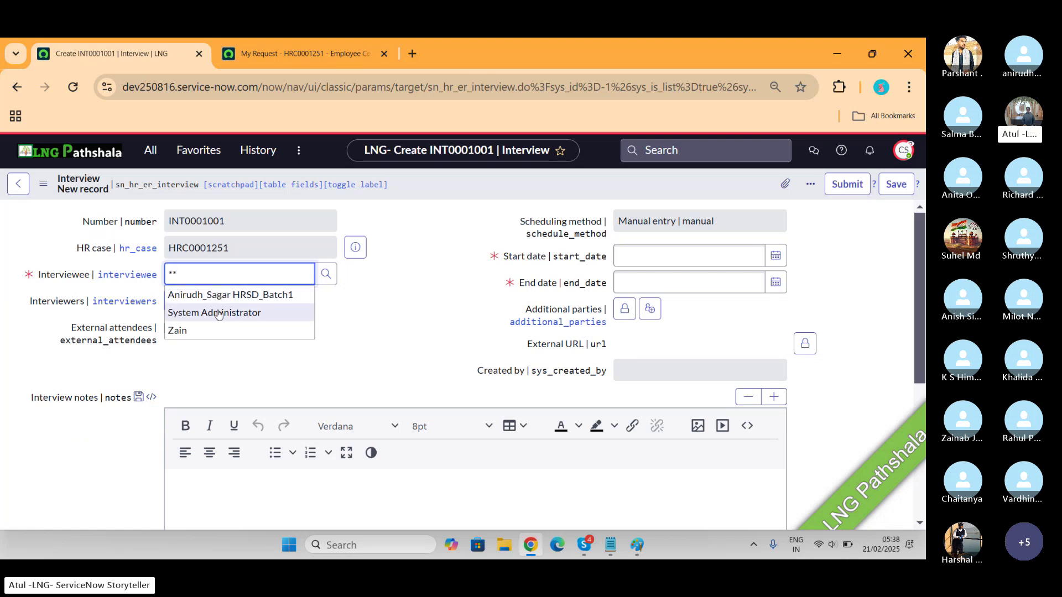
left_click(236, 299)
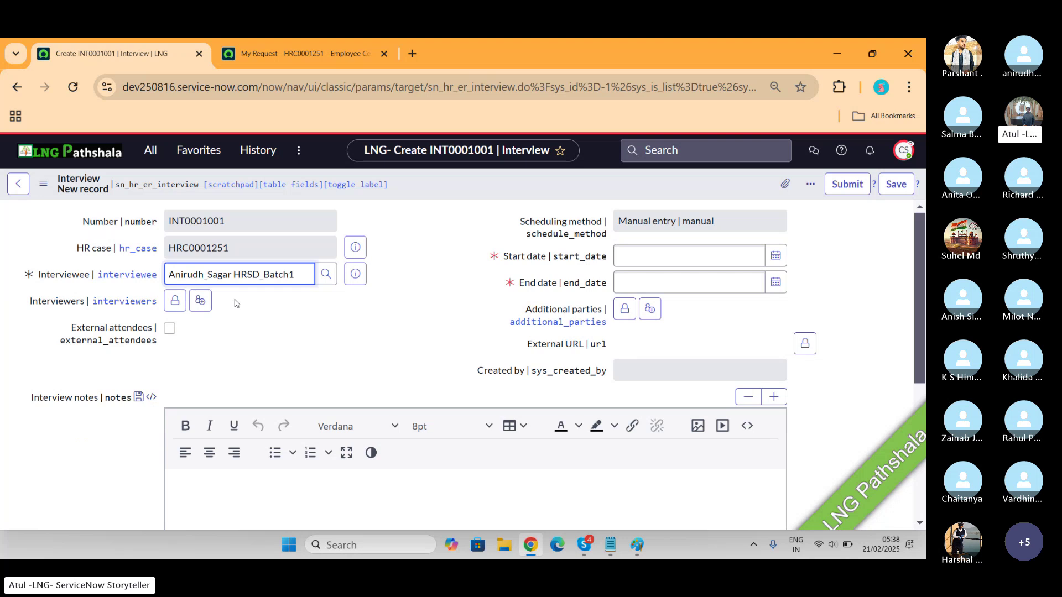
left_click(175, 301)
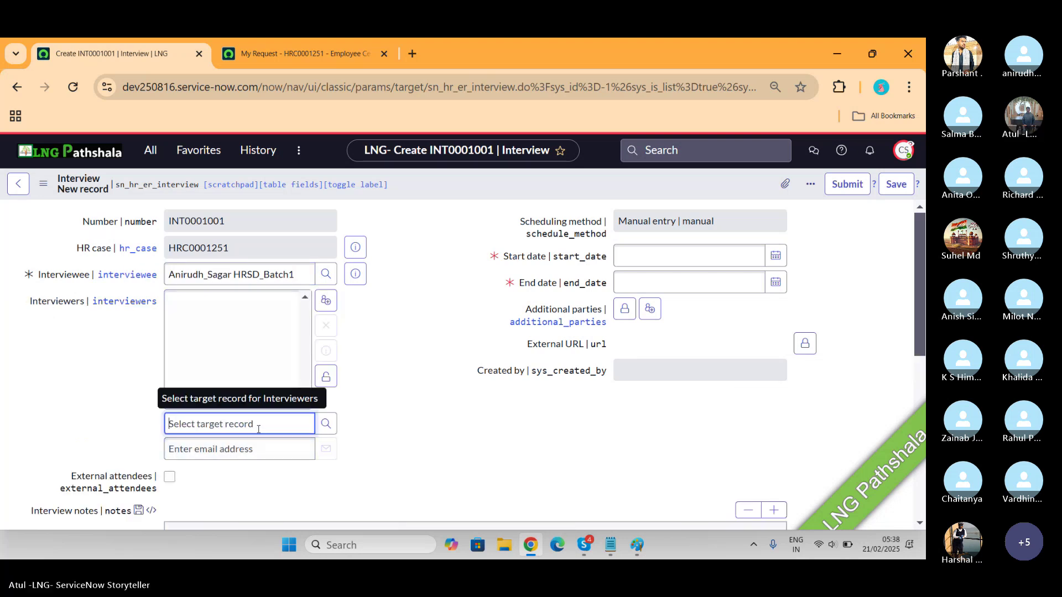
type("**")
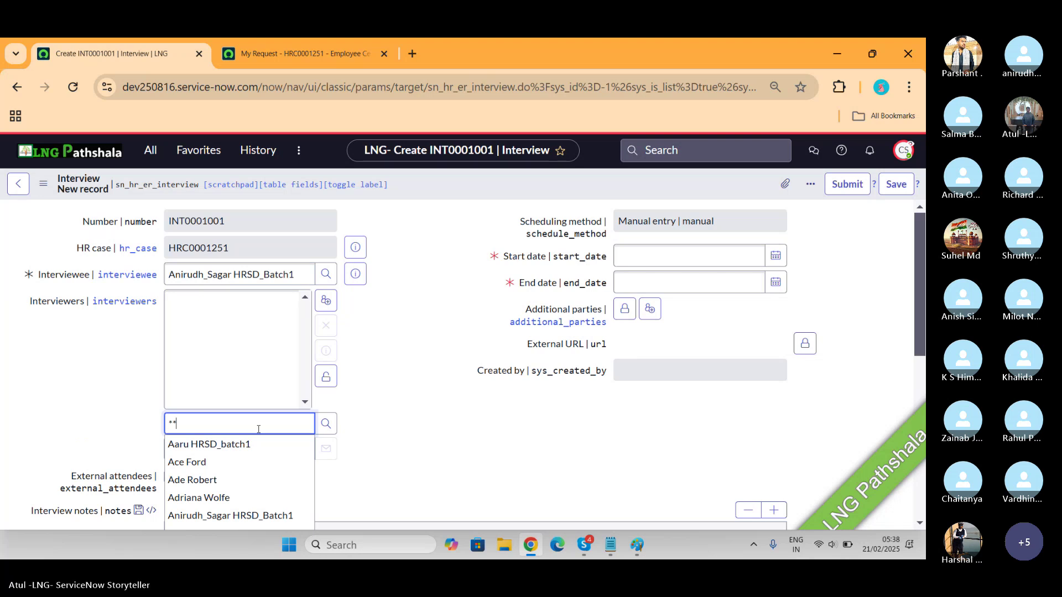
left_click(215, 497)
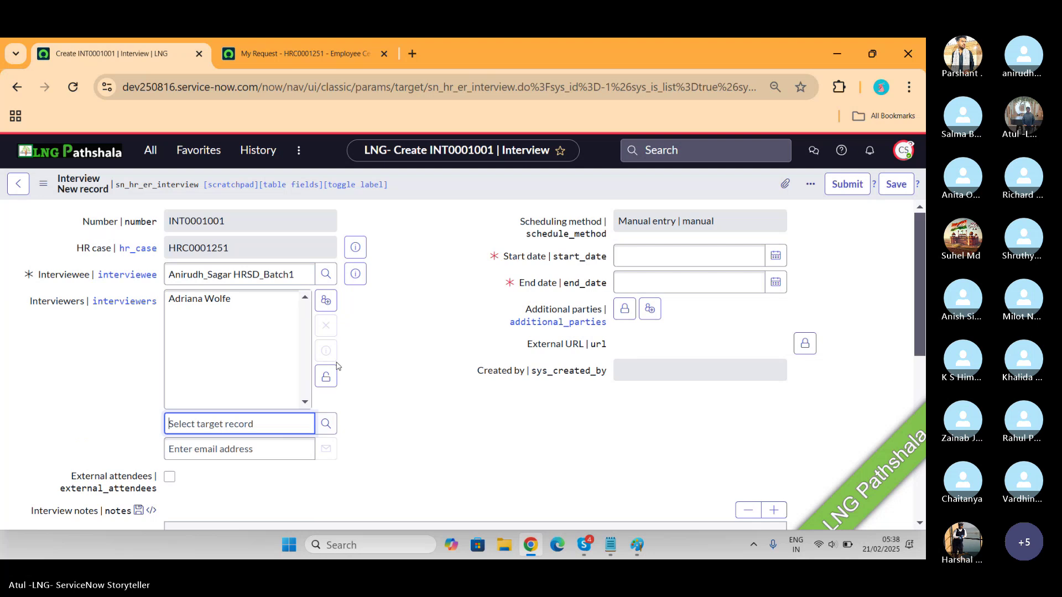
left_click(326, 377)
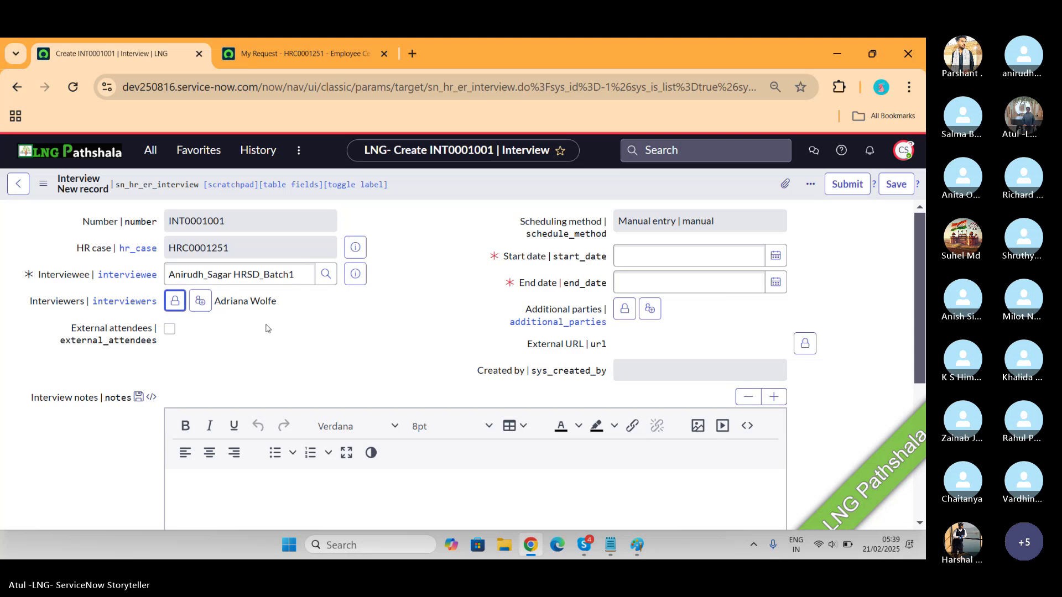
Enter interview notes 'kdflkdslfjlsfjlsdajf', leaving External attendees switched off
left_click(169, 330)
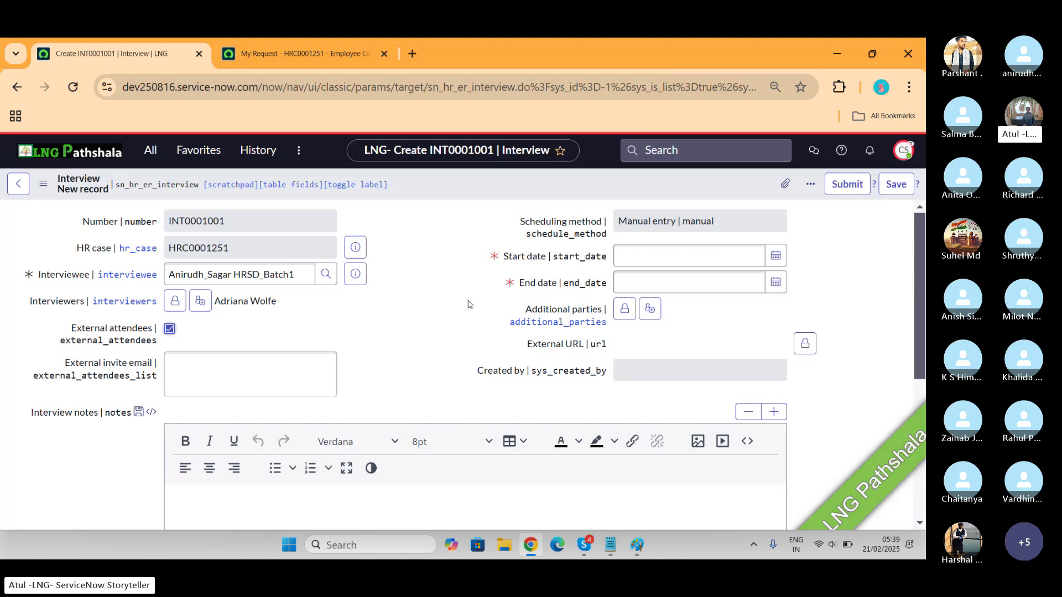
scroll(469, 304, "down", 6)
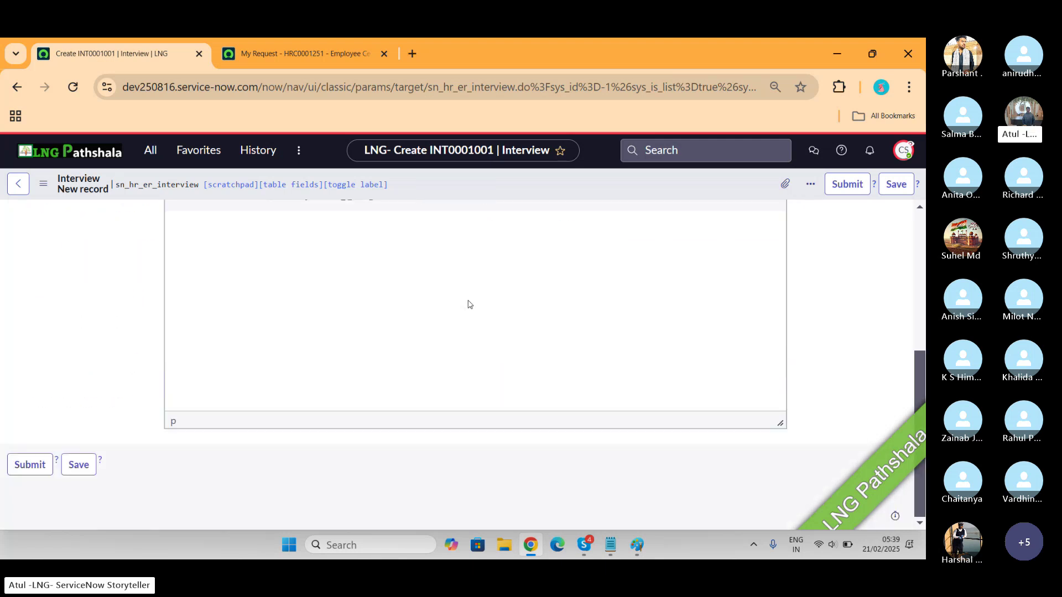
left_click(468, 304)
type("kdflkdslfjlsfjlsdajf")
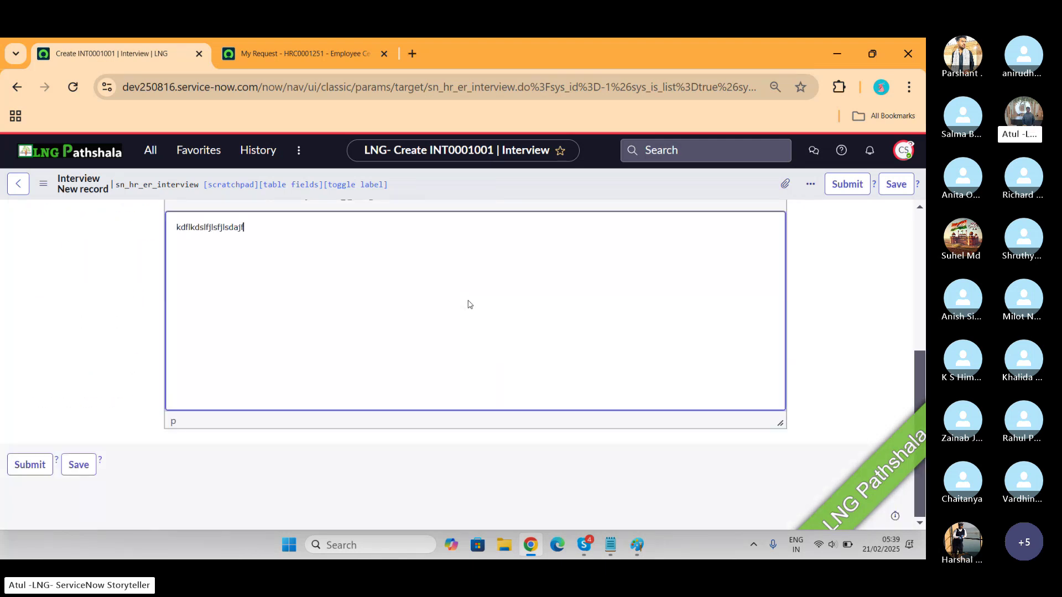
scroll(469, 304, "up", 5)
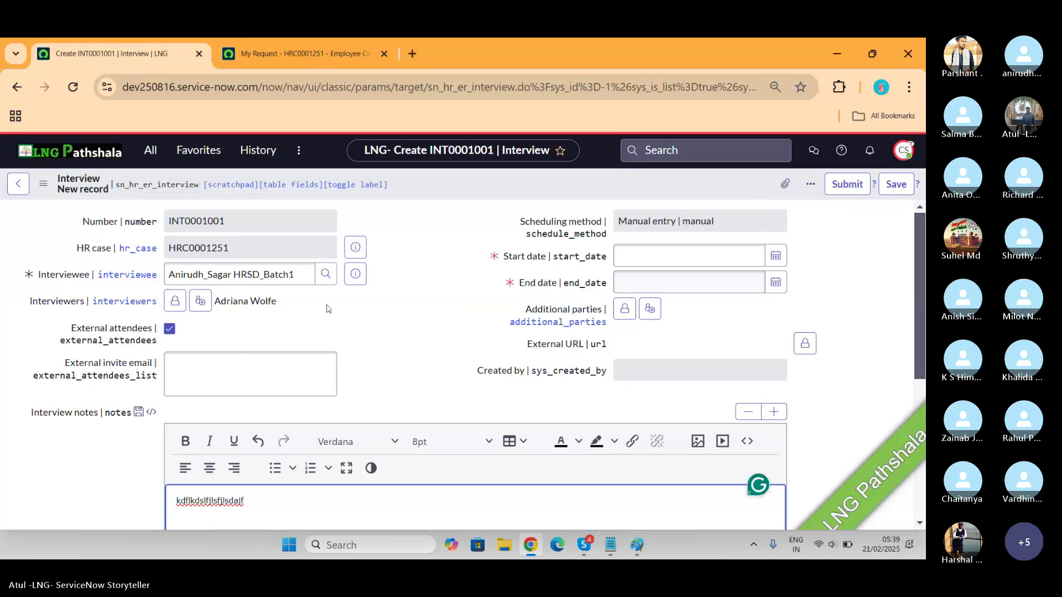
left_click(170, 328)
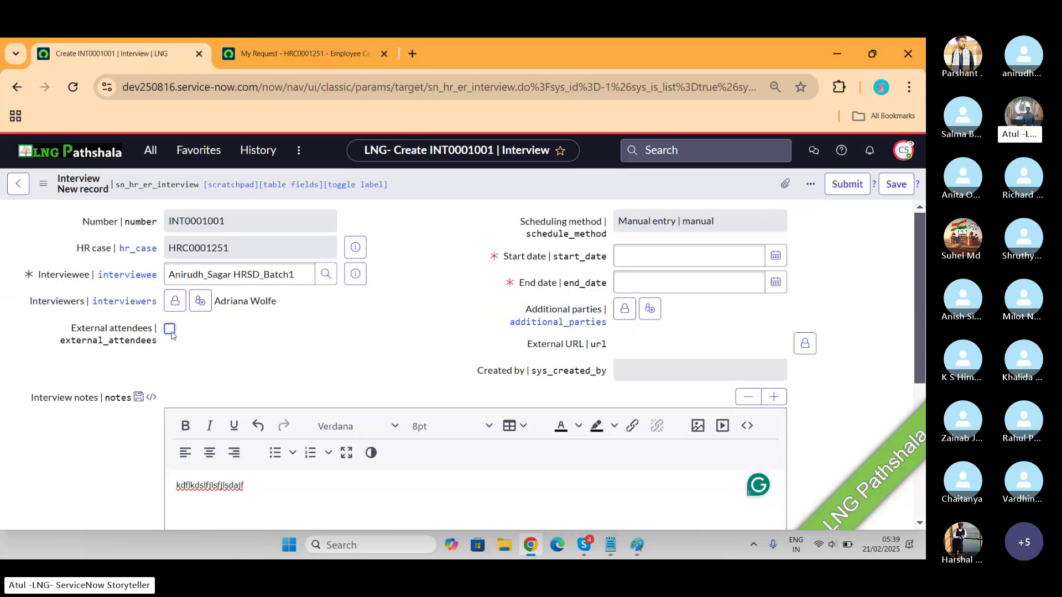
Schedule the interview from 2025-02-19 to 2025-02-22 and submit it
left_click(776, 256)
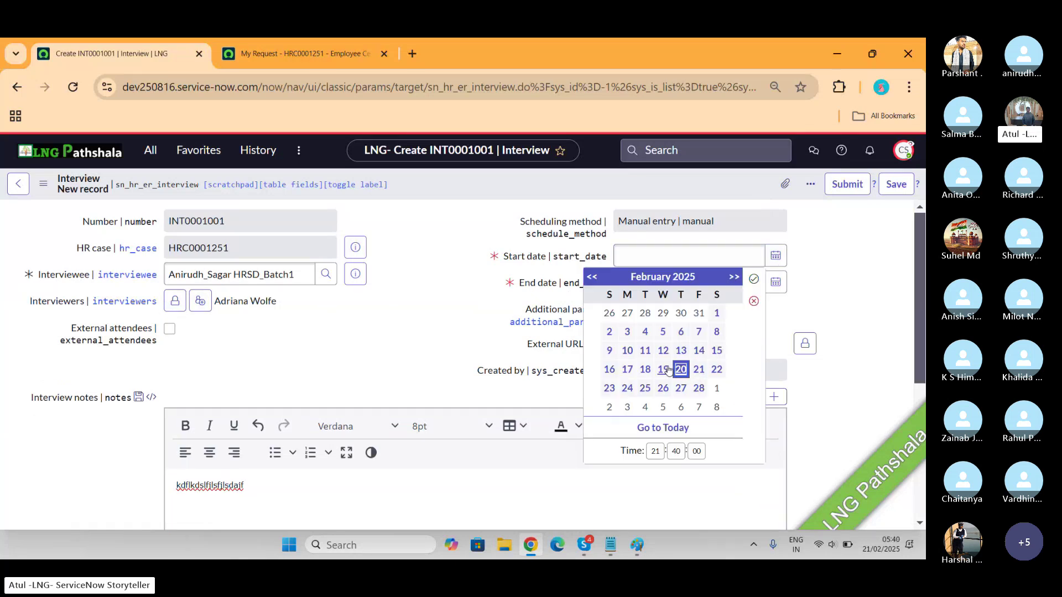
left_click(754, 279)
left_click(776, 283)
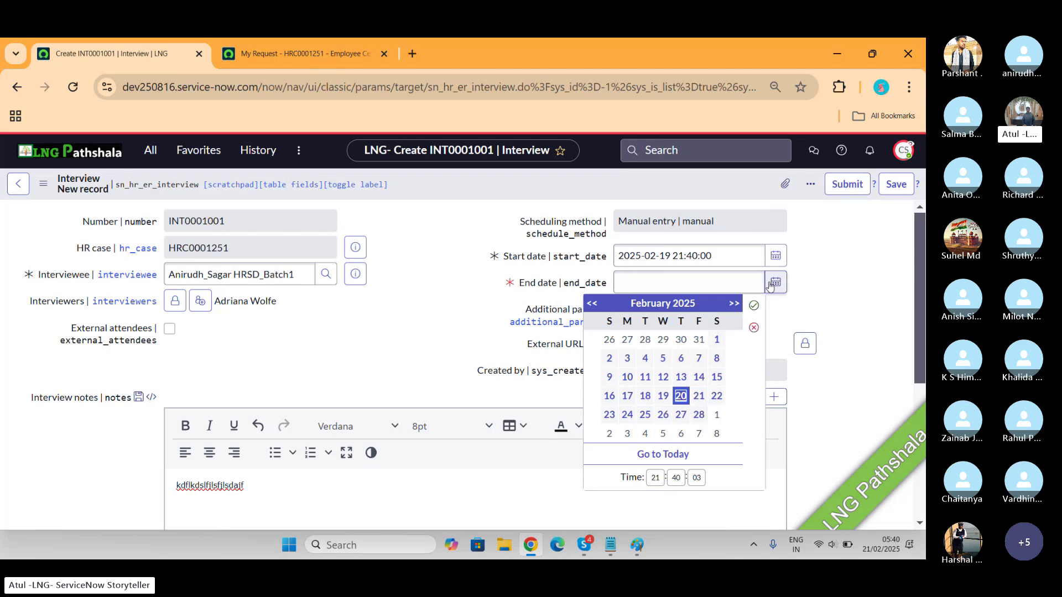
left_click(716, 396)
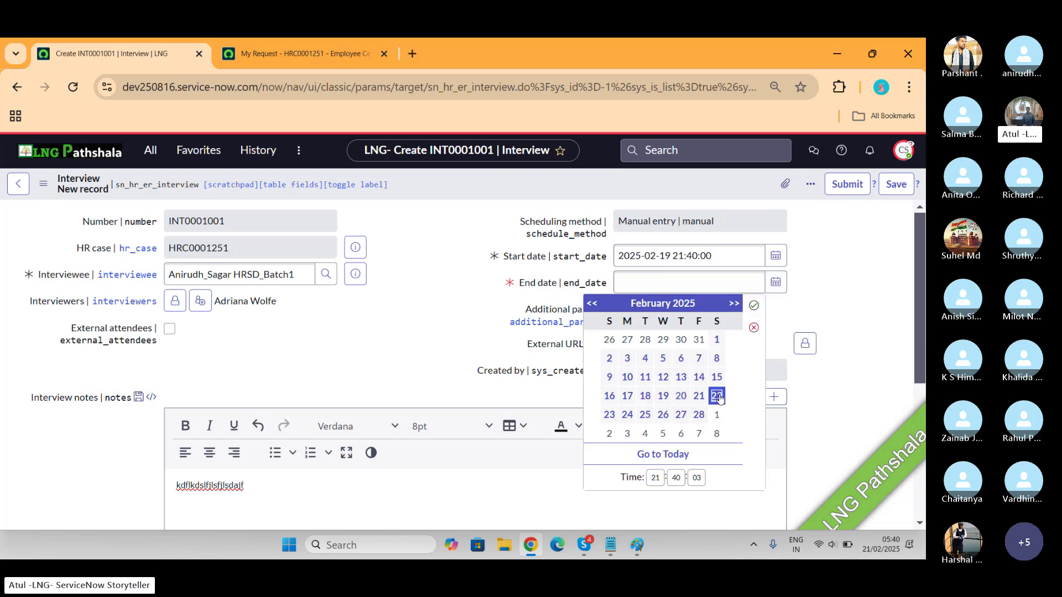
left_click(754, 305)
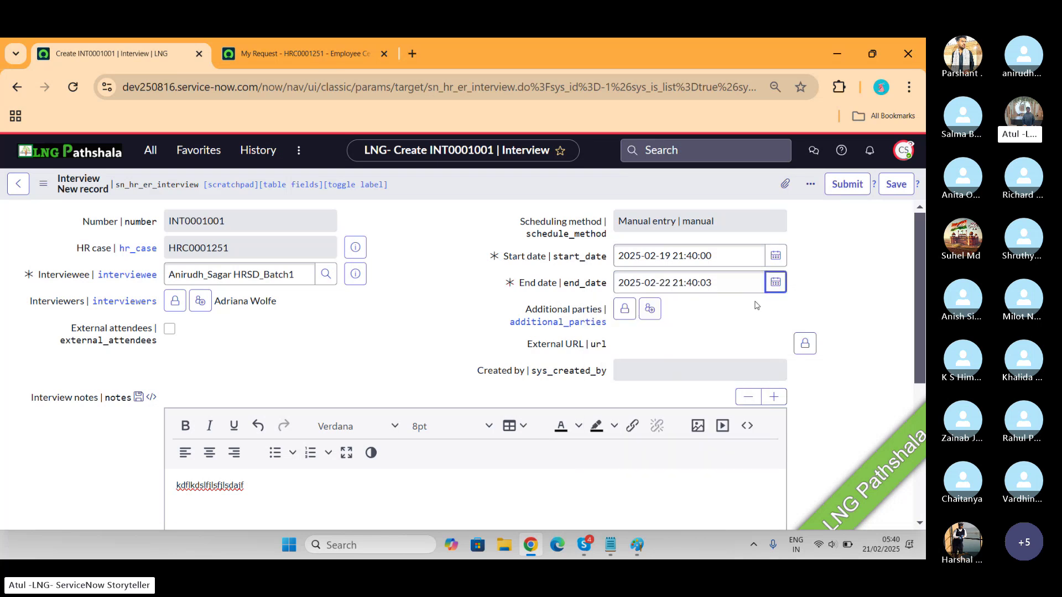
left_click(845, 184)
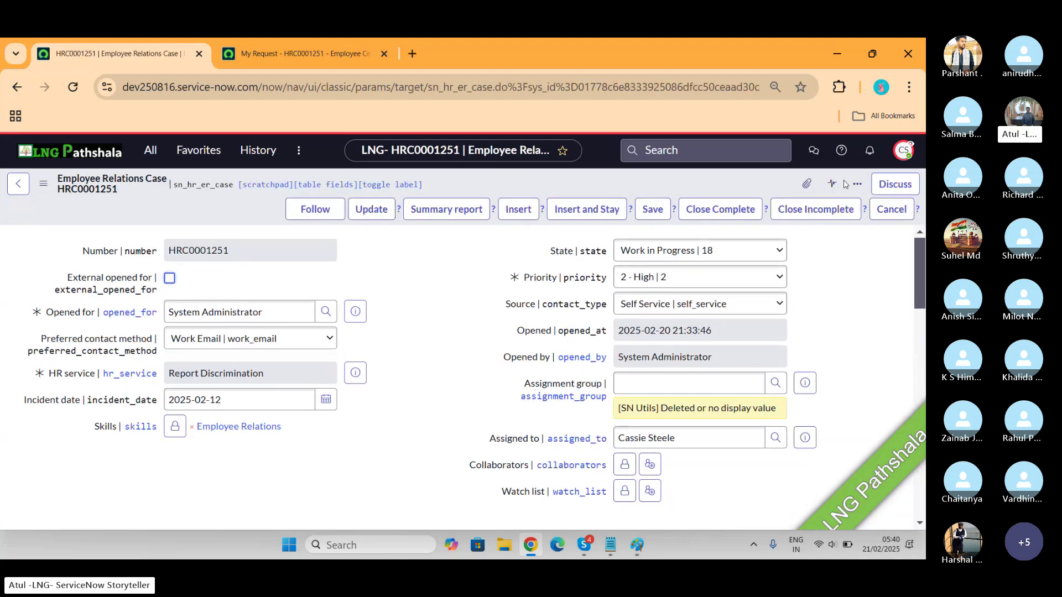
Browse the case's Evidence list, then its empty Corrective Actions list
scroll(422, 332, "down", 15)
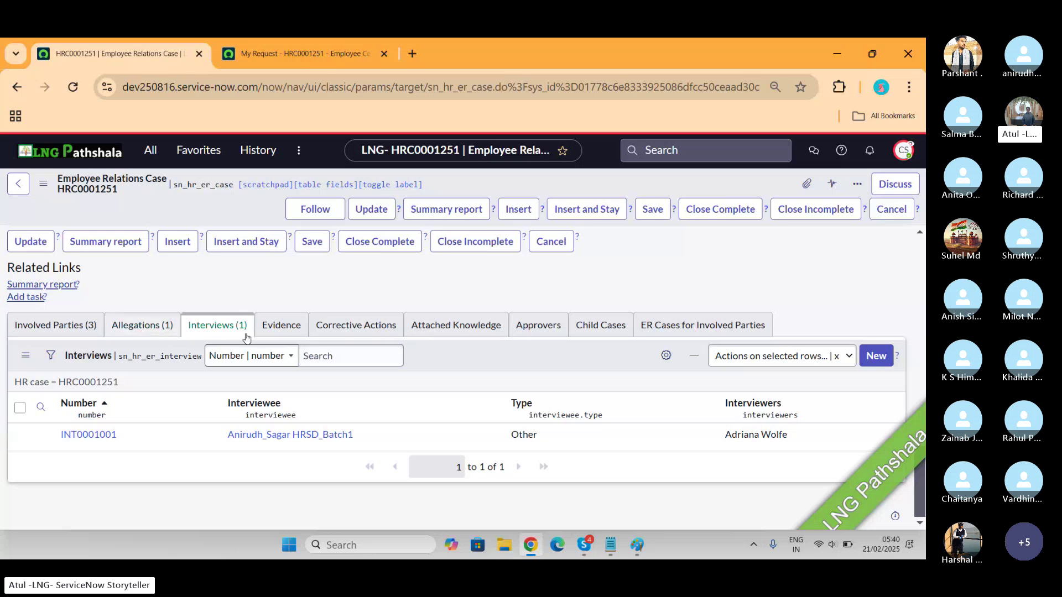
left_click(282, 326)
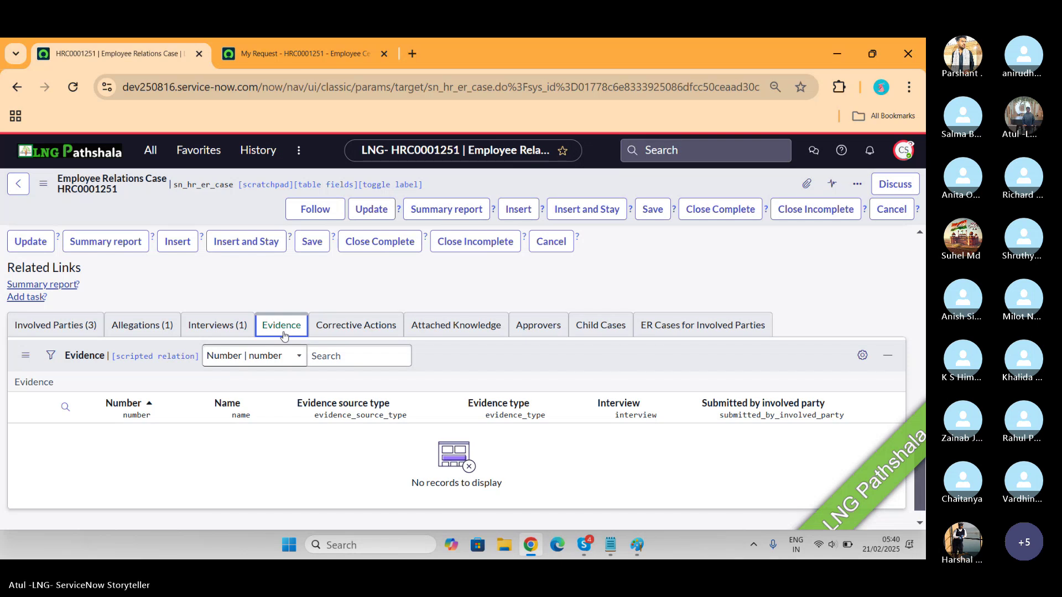
left_click(360, 339)
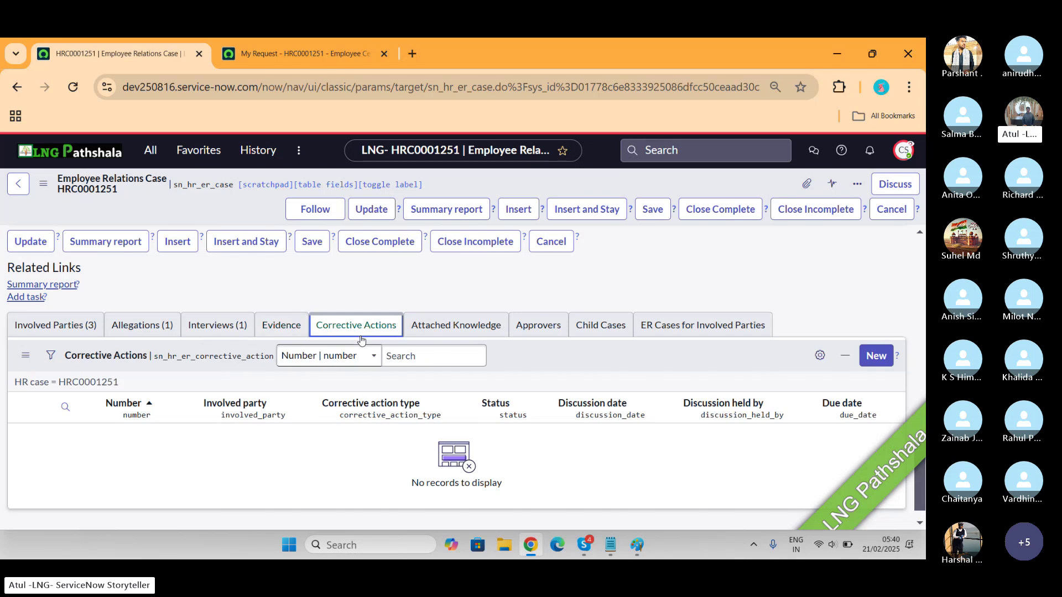
Submit corrective action CORR0001001 of type Suspension for the suggested involved employee
left_click(866, 358)
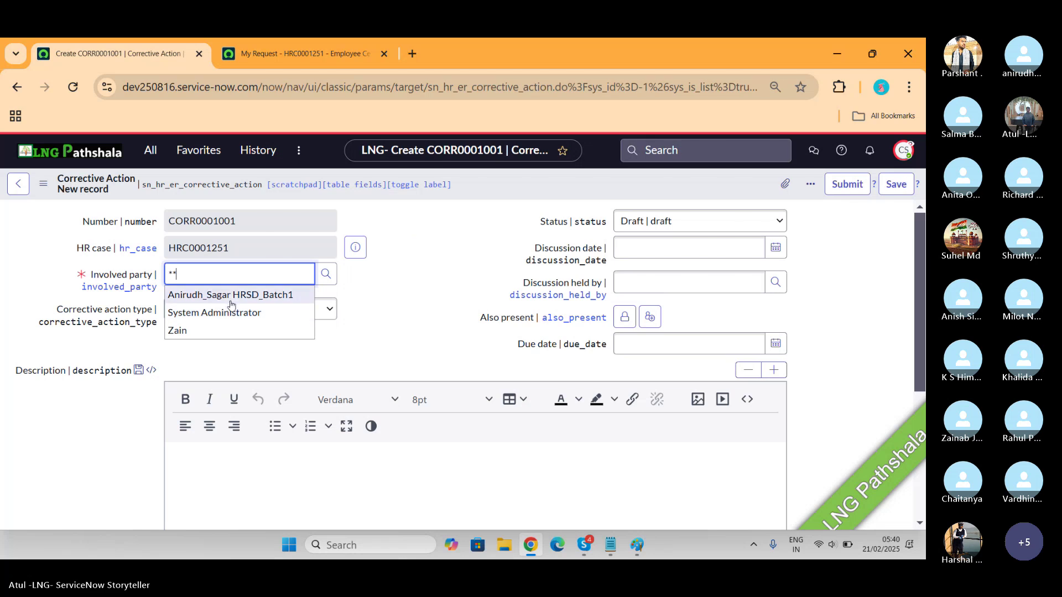
left_click(231, 295)
left_click(250, 308)
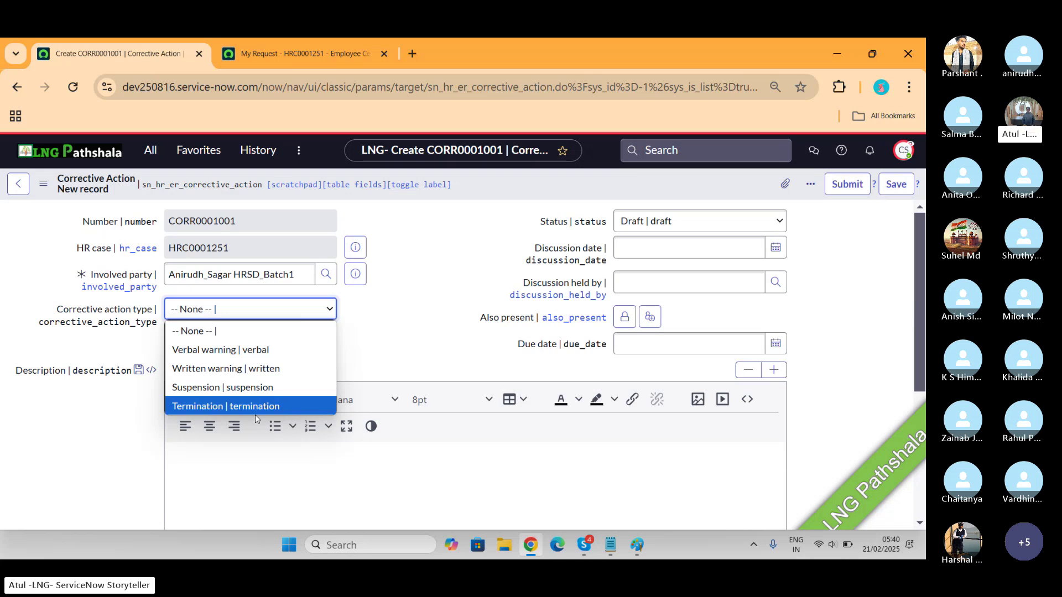
left_click(237, 388)
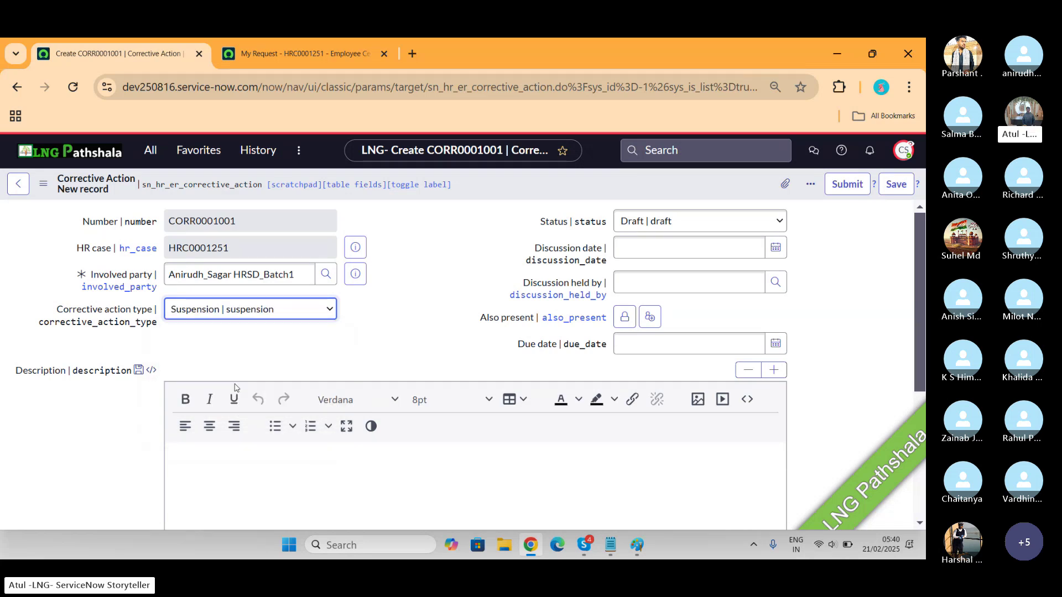
left_click(639, 286)
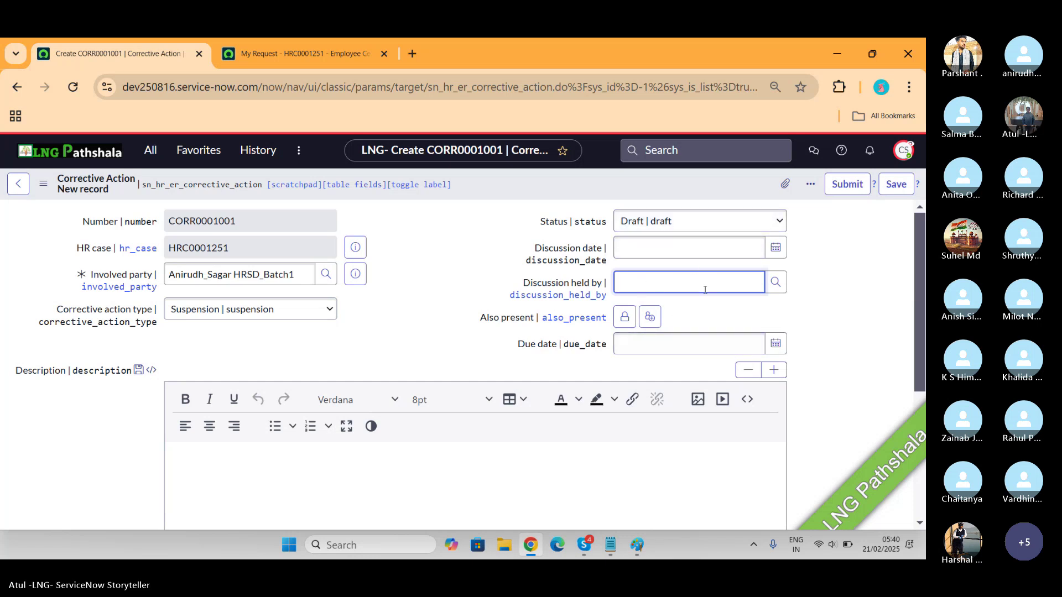
scroll(562, 301, "down", 5)
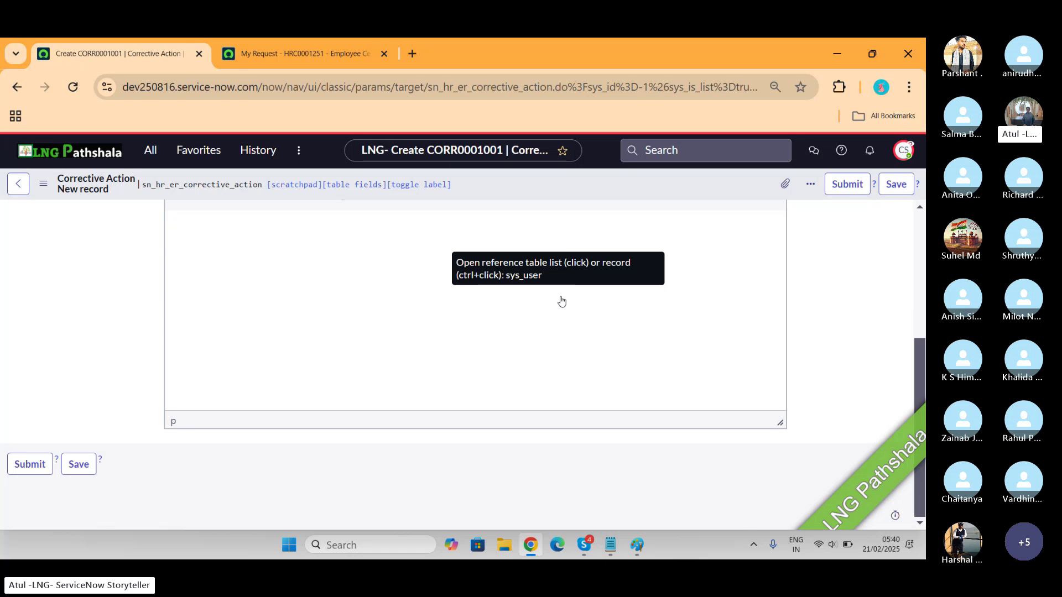
scroll(562, 302, "up", 6)
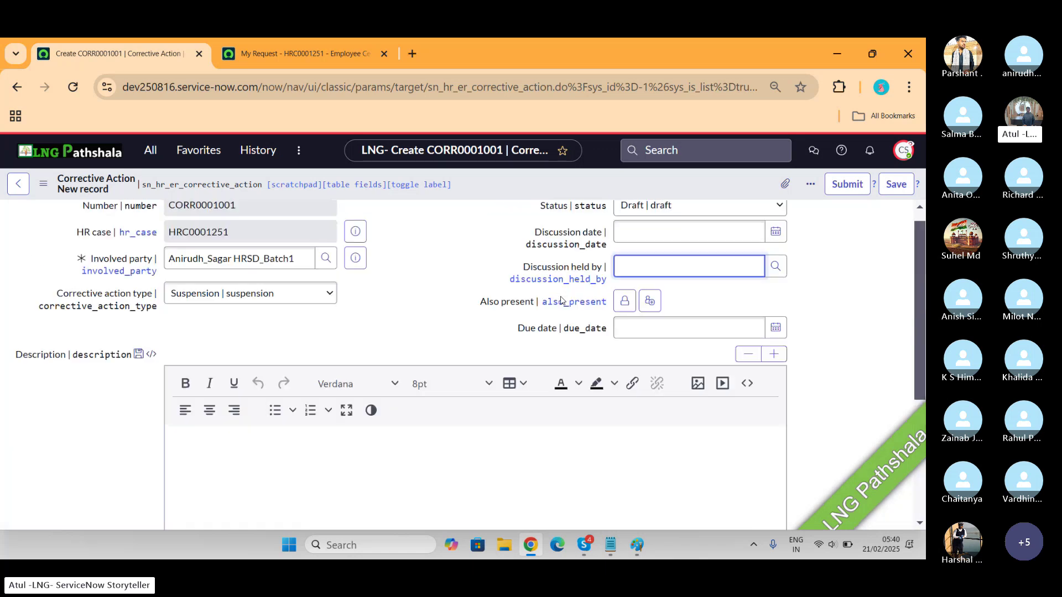
left_click(837, 188)
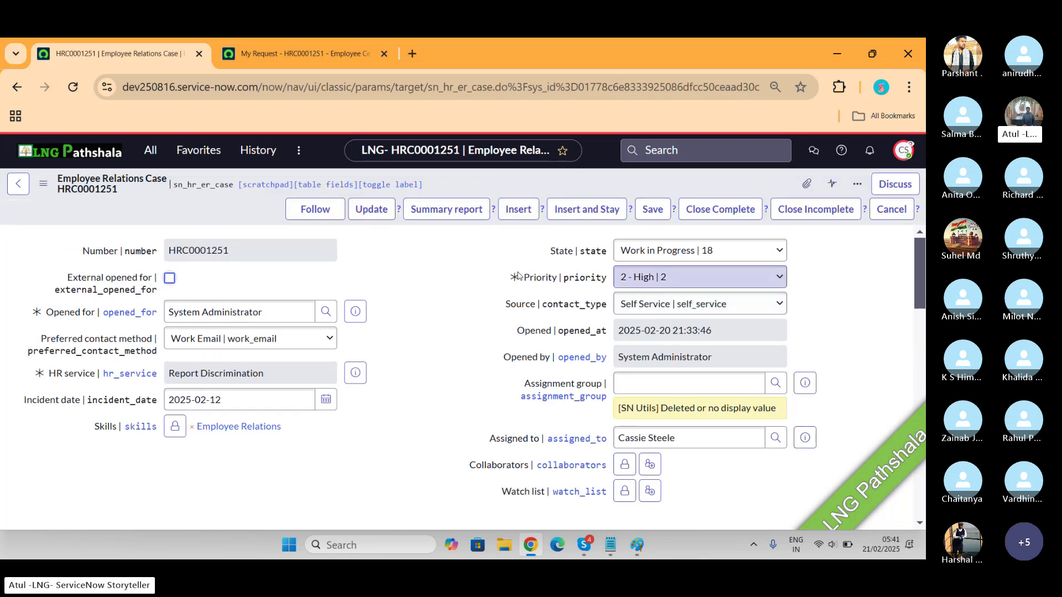
Check the case's Attached Knowledge, Approvers and empty ER Cases for Involved Parties lists
scroll(518, 275, "down", 15)
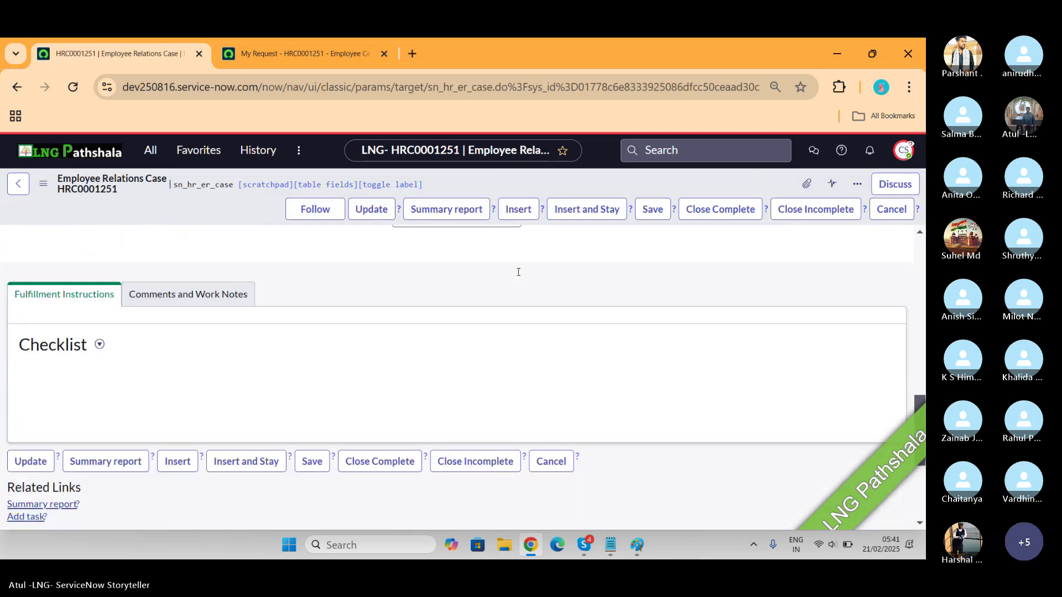
scroll(518, 272, "down", 4)
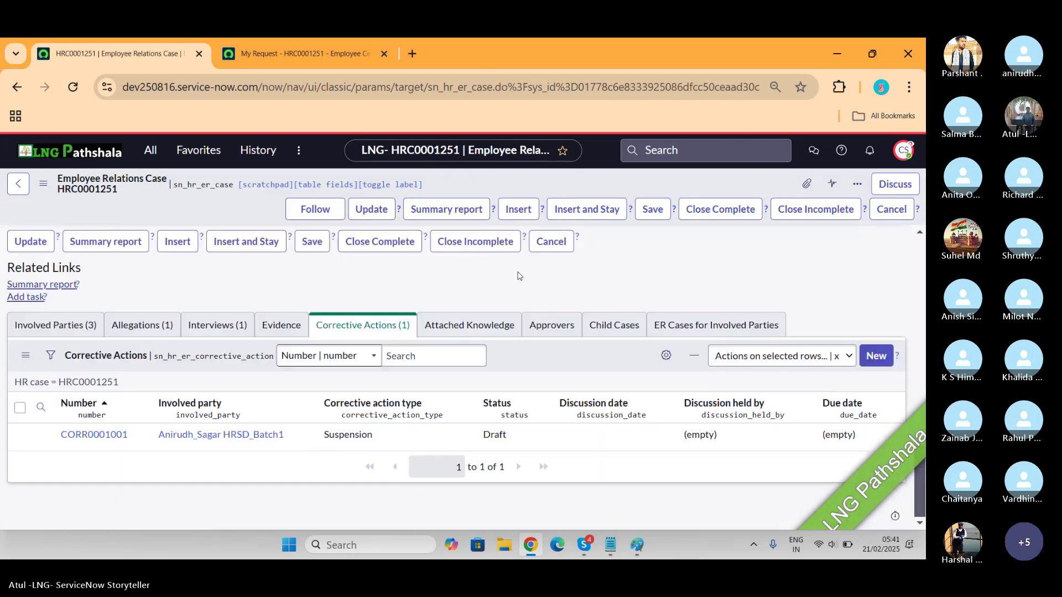
left_click(487, 326)
left_click(541, 332)
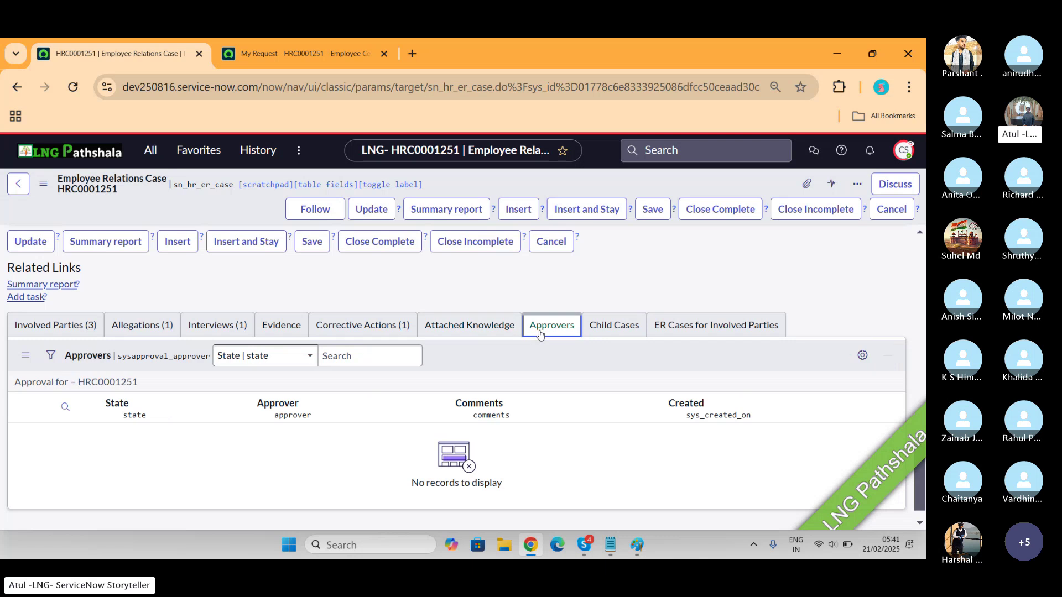
left_click(700, 321)
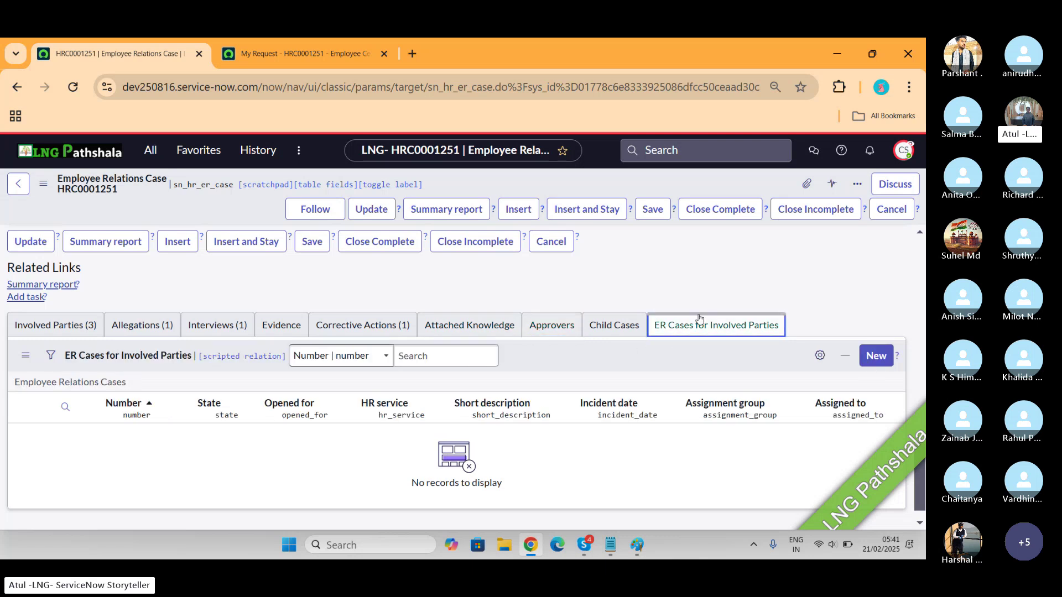
scroll(701, 319, "up", 1)
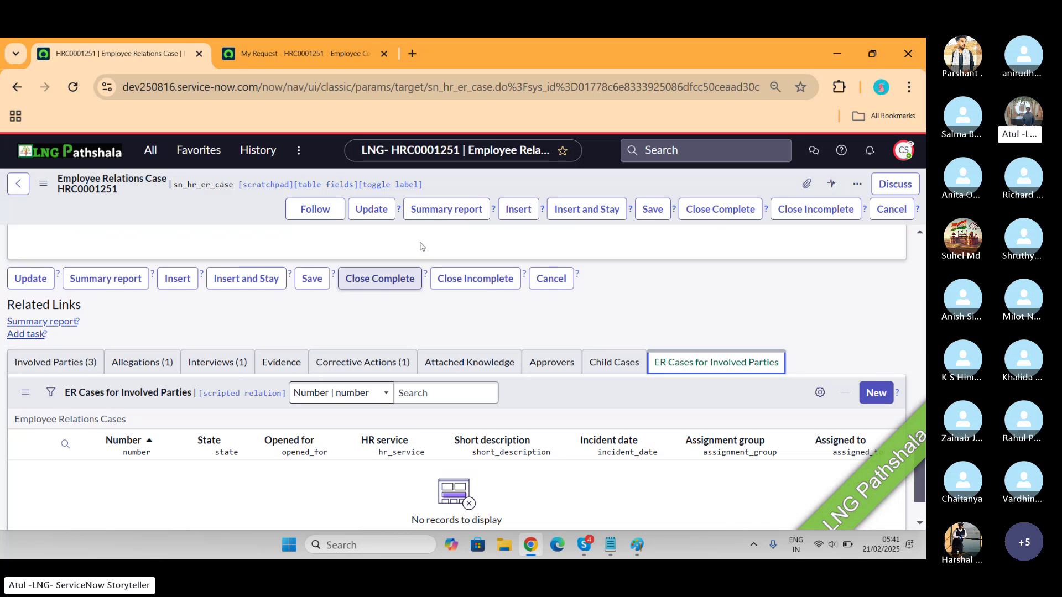
Generate ER Summary report.pdf from the Employee Relations Report template and attach it to HRC0001251
left_click(446, 210)
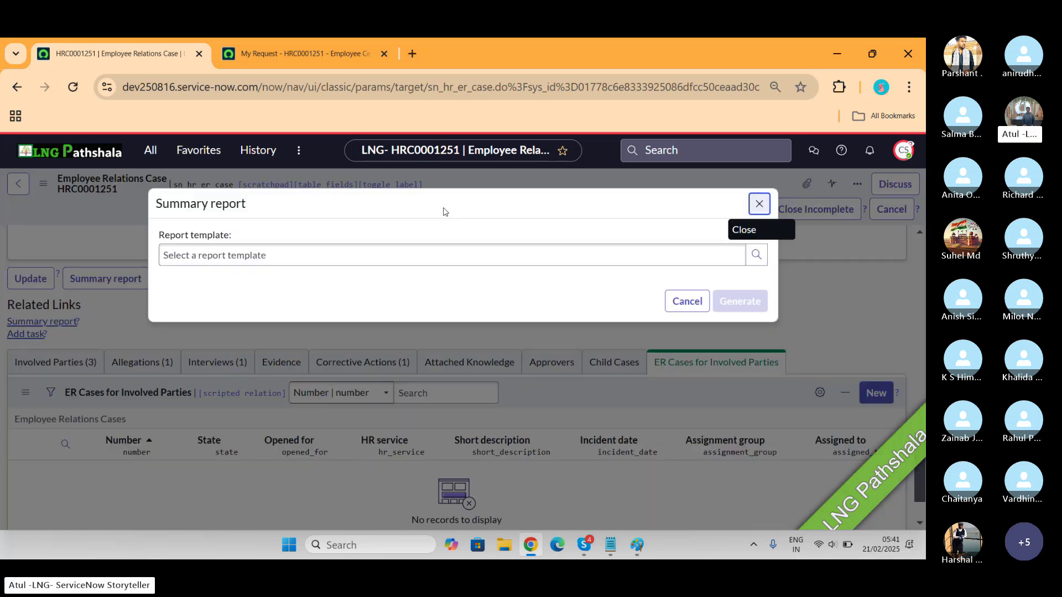
left_click(394, 247)
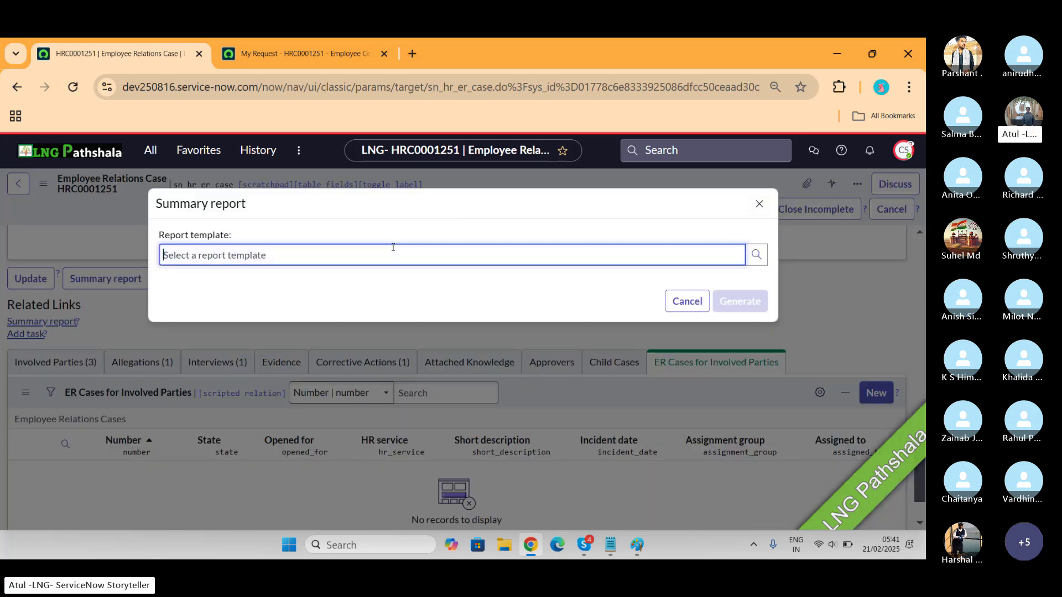
type("**")
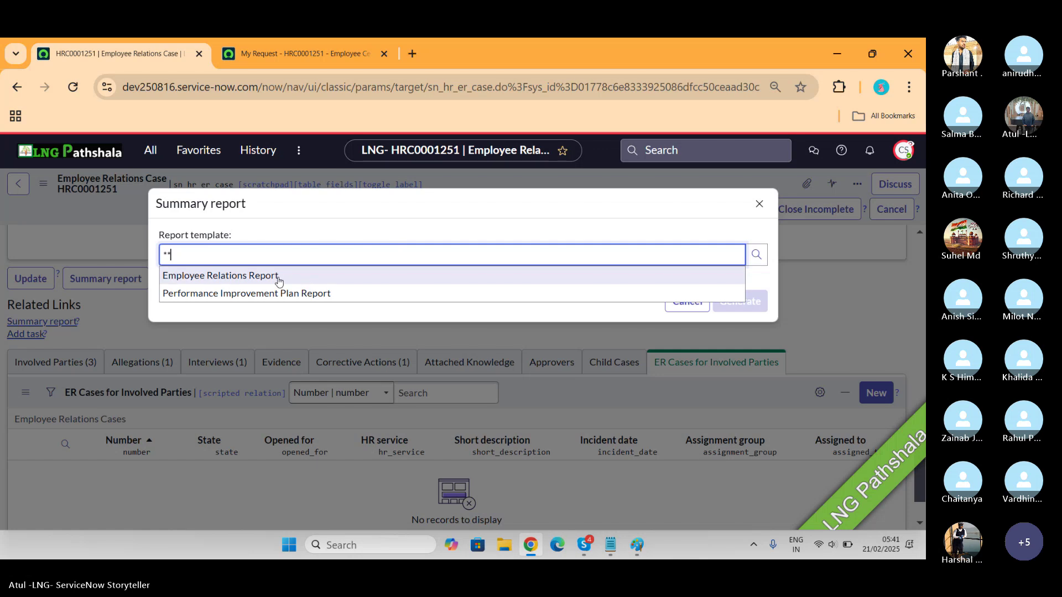
left_click(277, 279)
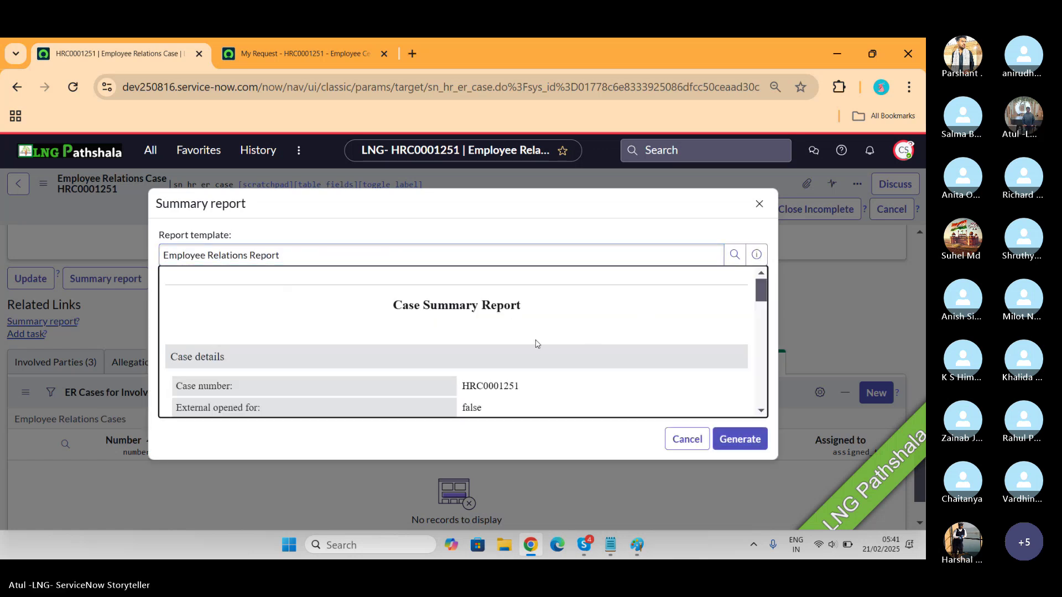
scroll(535, 344, "down", 1)
scroll(535, 344, "down", 5)
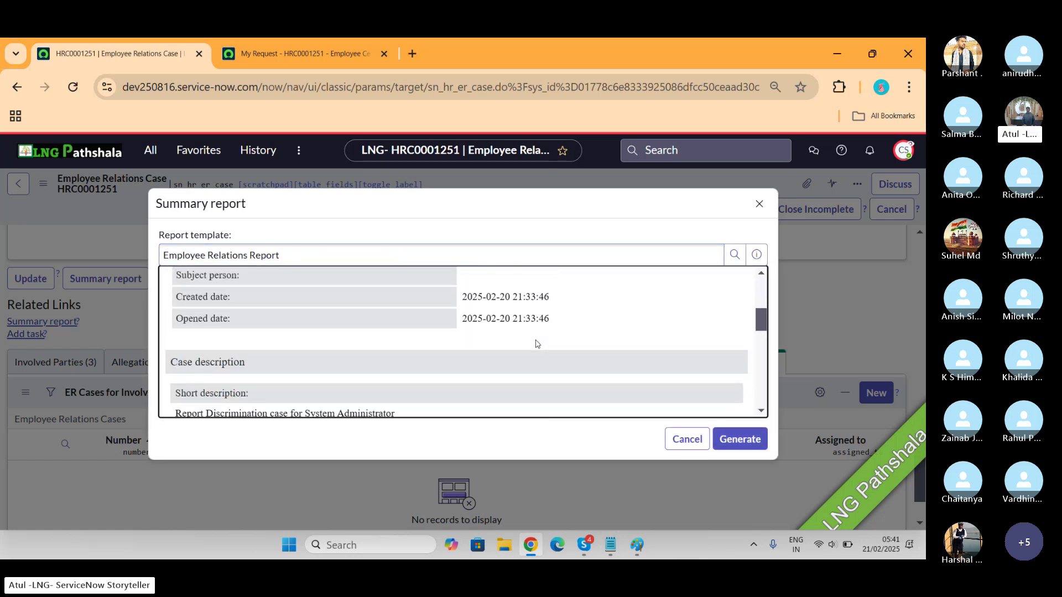
scroll(536, 344, "down", 6)
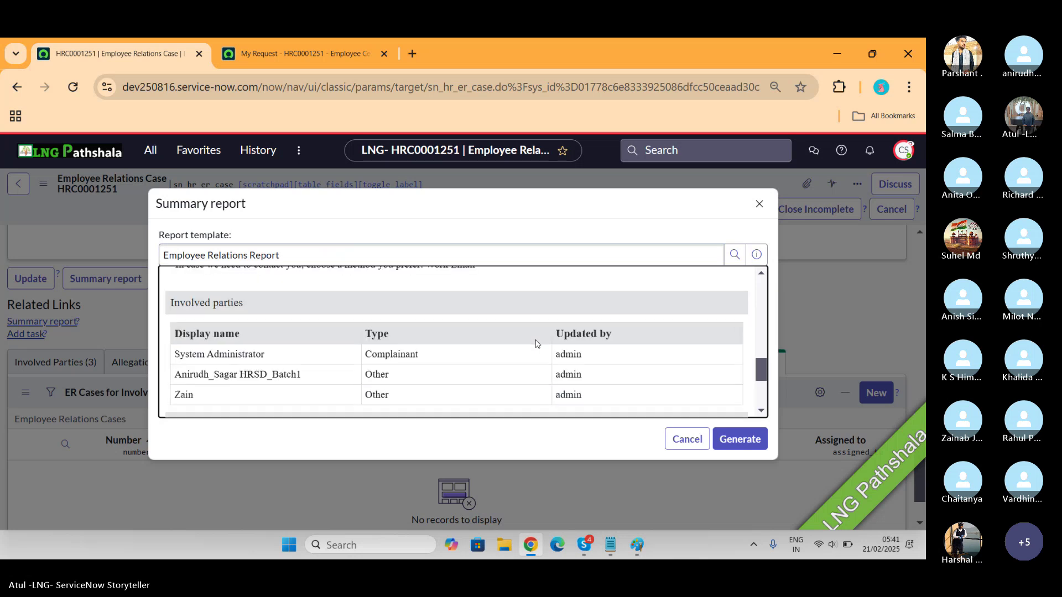
scroll(535, 344, "down", 2)
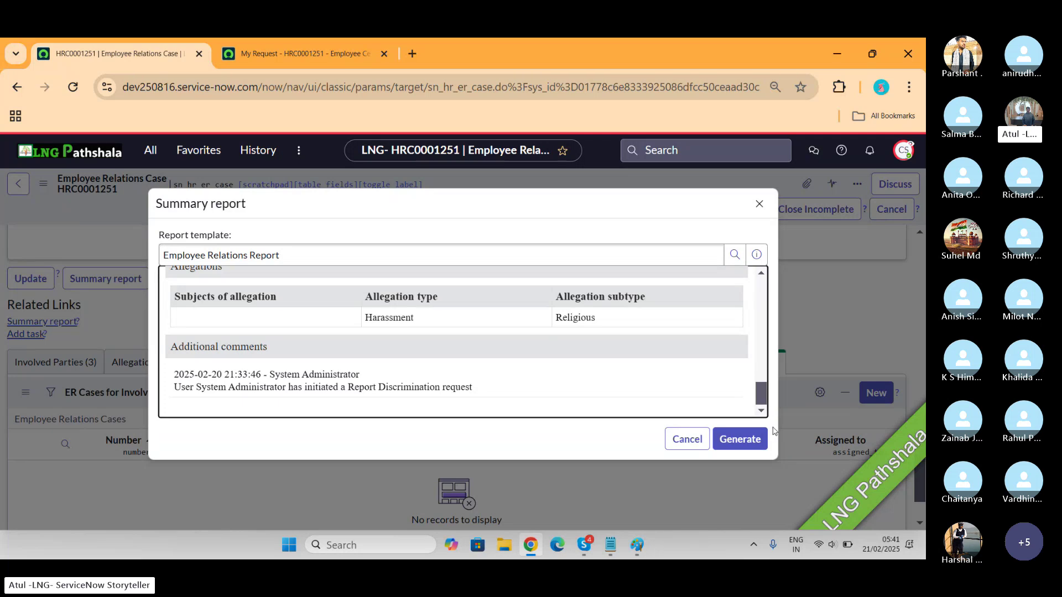
left_click(753, 437)
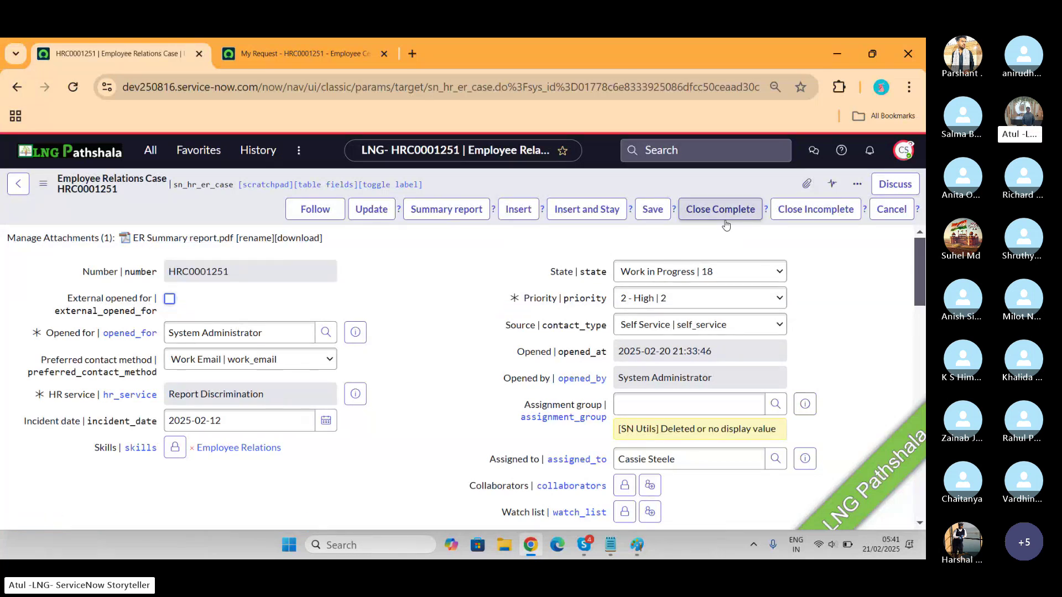
Try closing case HRC0001251 as Close Complete, hitting a write-denied error, then switch to Skype
left_click(721, 210)
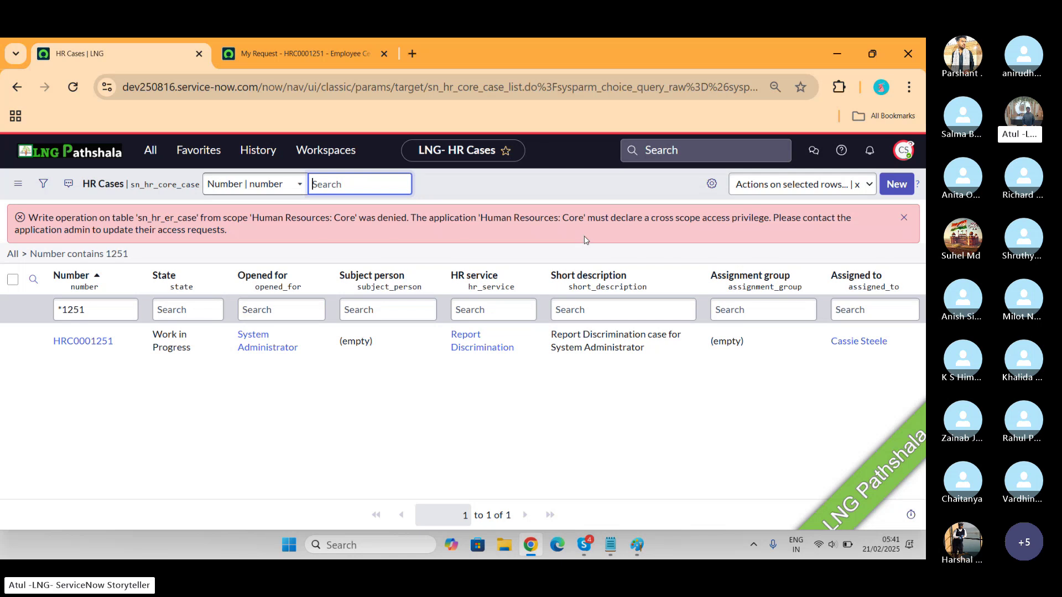
key("alt+Tab")
key("alt+Tab")
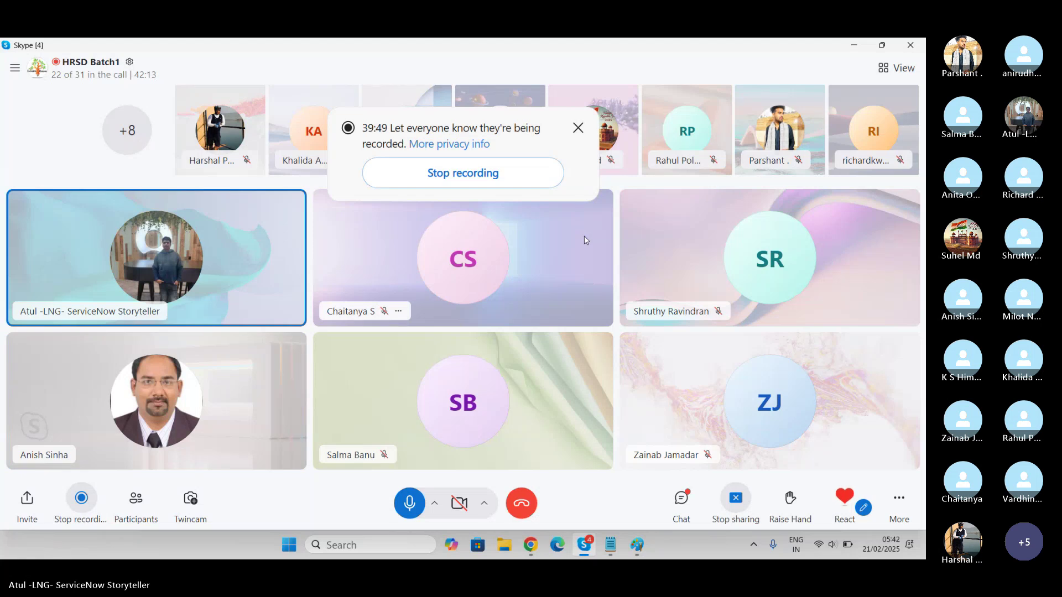
Return from Skype to the HR Cases list filtered to HRC0001251 in Chrome
key("alt+Tab")
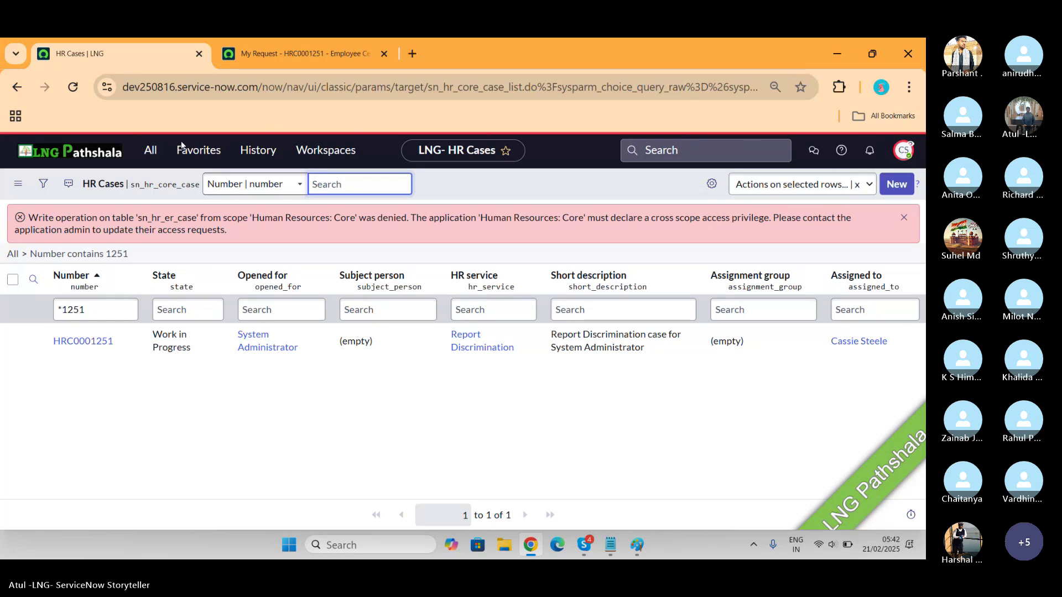
Filter the All menu on 'alleg', open the 11-entry Allegation Types list, then switch to Paint
left_click(149, 153)
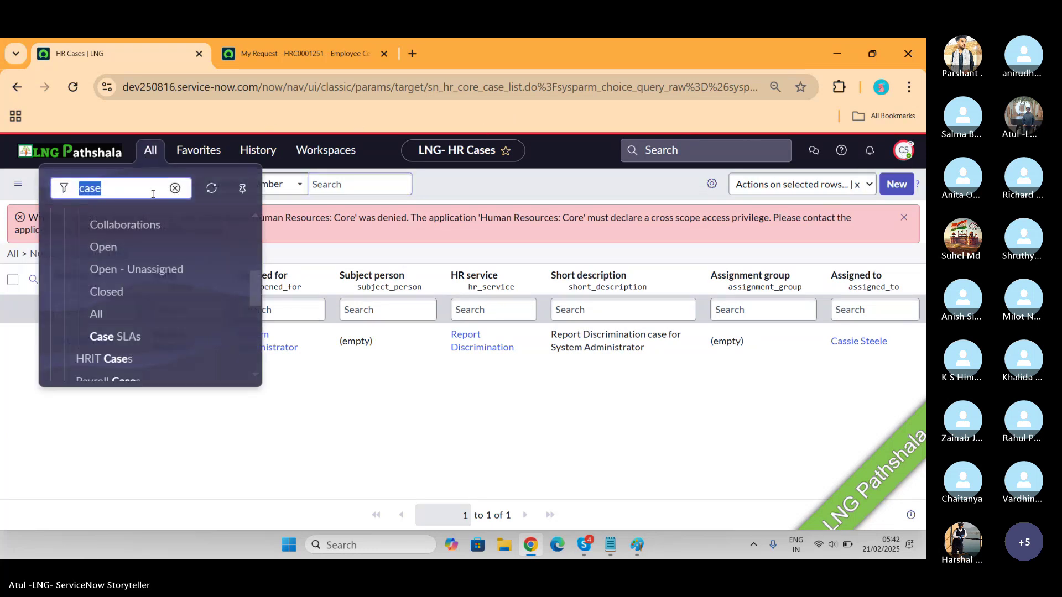
left_click_drag(252, 280, 248, 222)
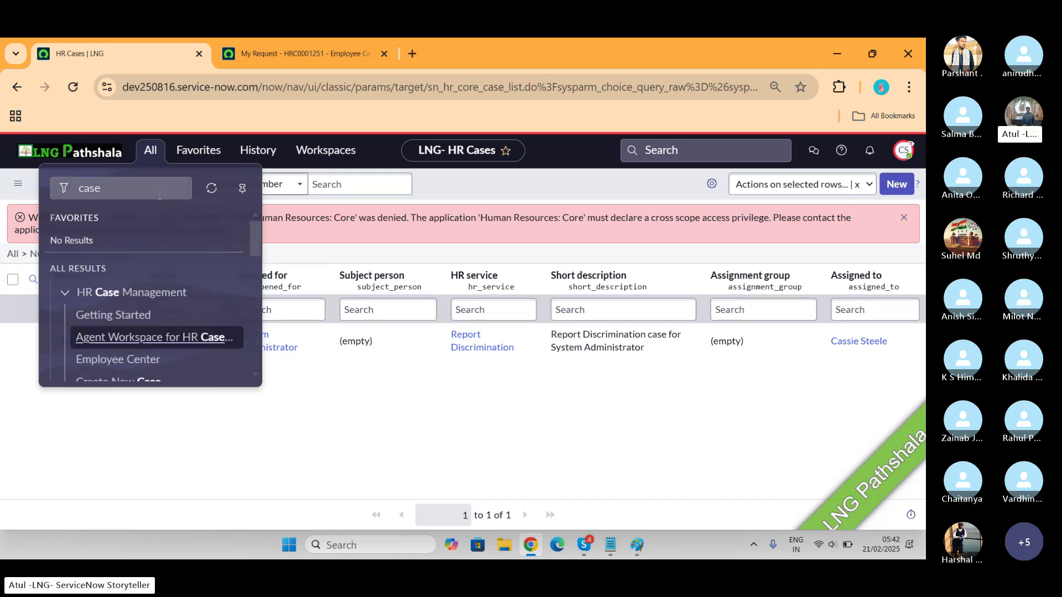
left_click(131, 195)
type("al")
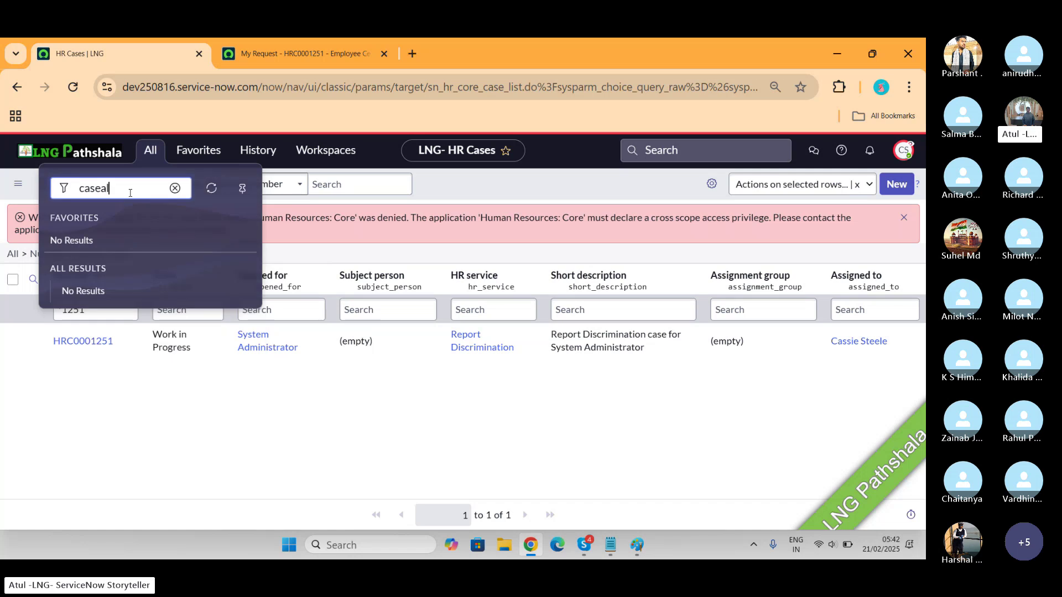
key("BackSpace")
key("BackSpace")
key("BackSpace")
key("BackSpace")
key("BackSpace")
key("BackSpace")
type("alleg")
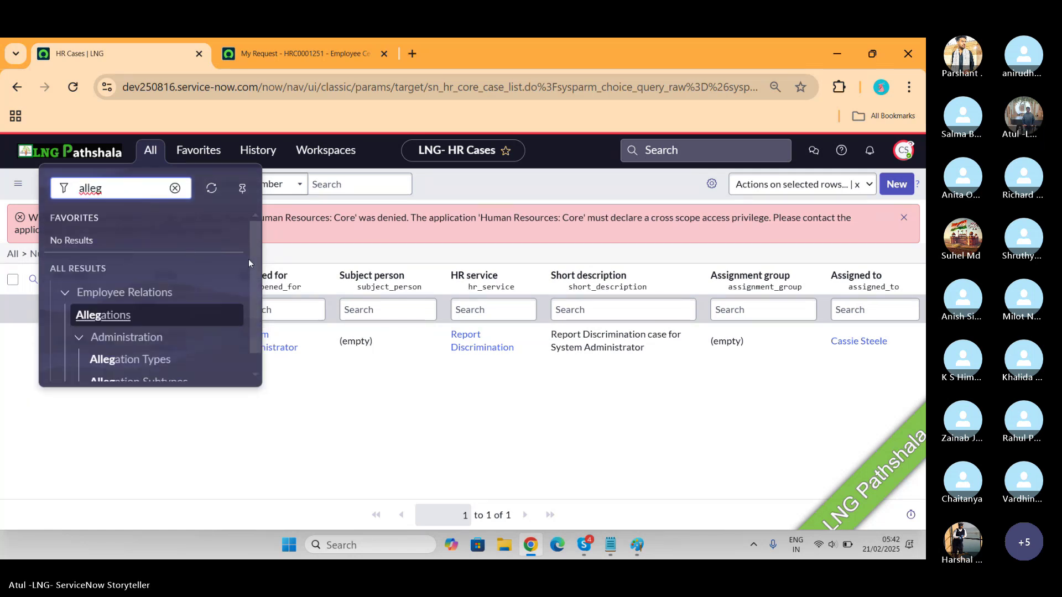
left_click_drag(254, 258, 262, 293)
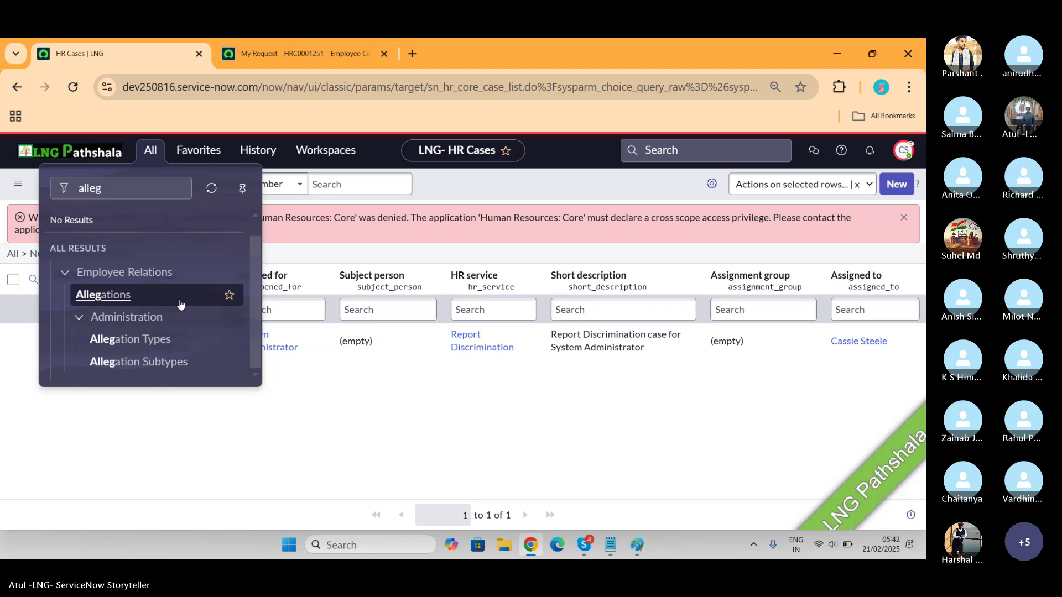
left_click(137, 339)
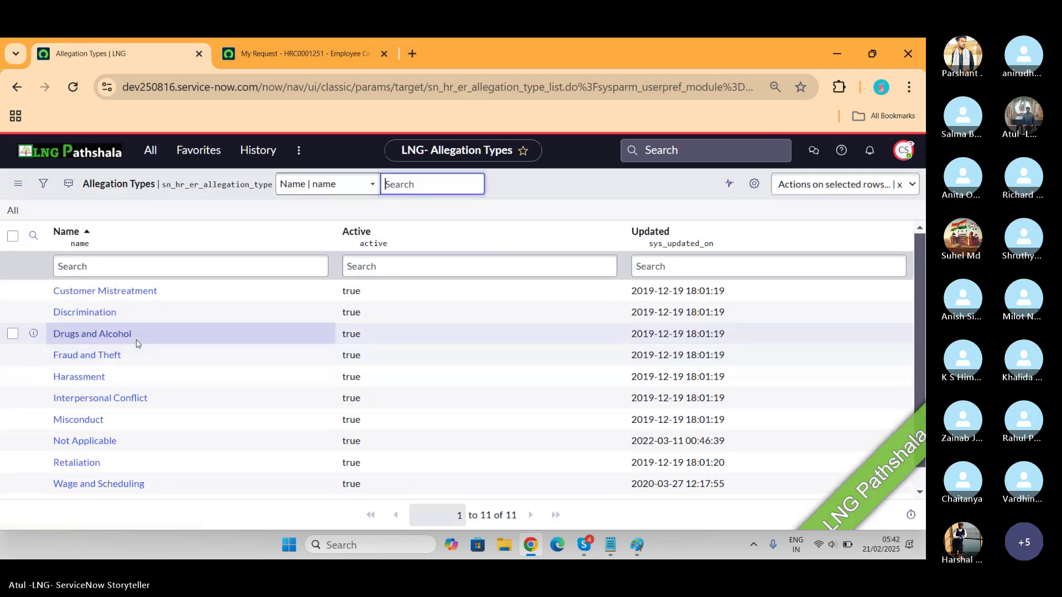
scroll(163, 421, "down", 1)
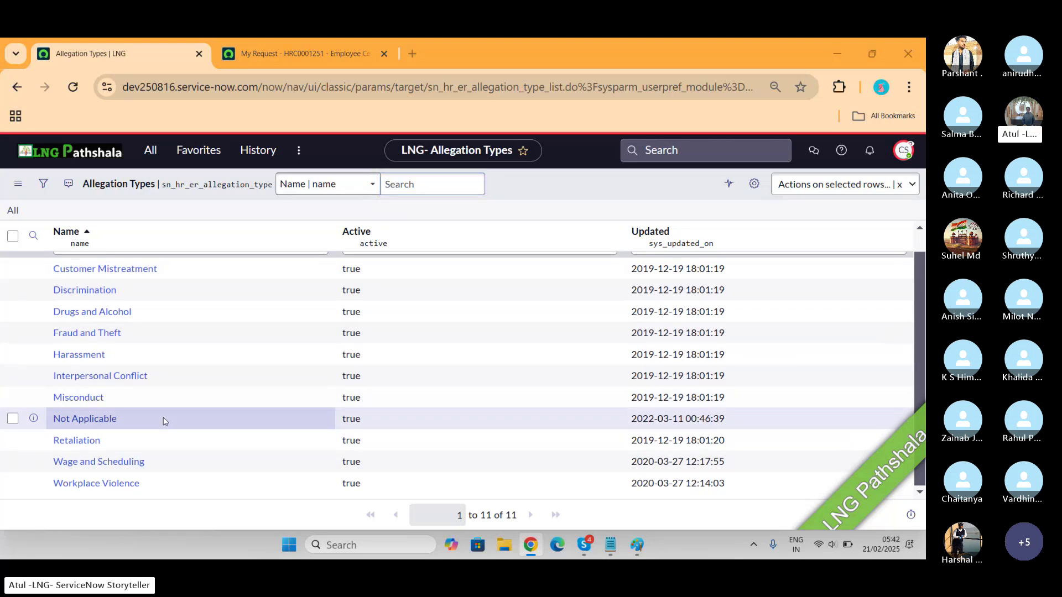
key("alt+Tab")
key("alt+Tab")
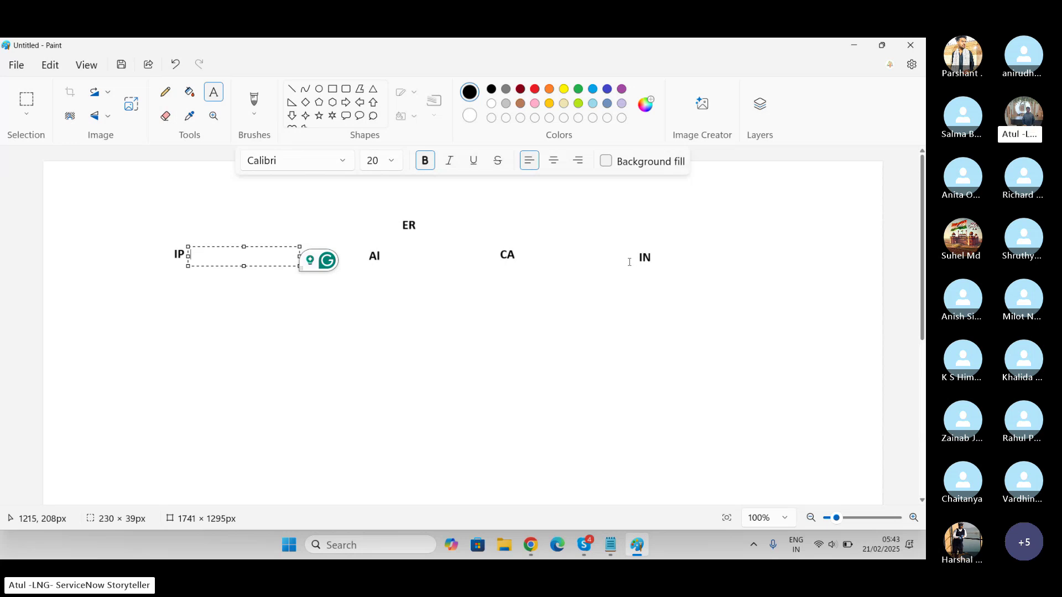
Flip from Paint to Chrome and back again, ending on the Allegation Types list
key("alt+Tab")
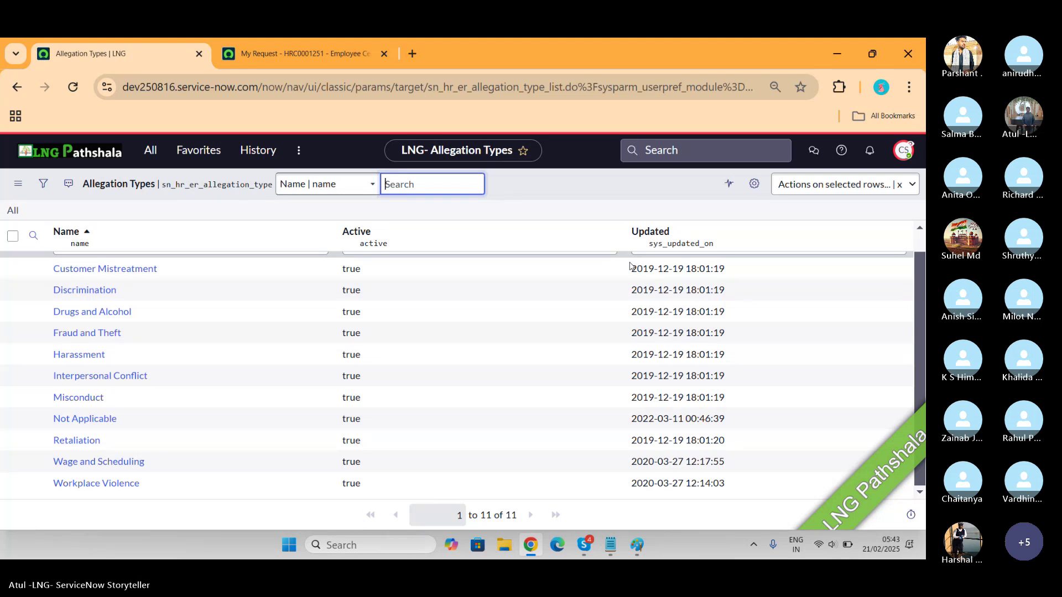
key("alt+Tab")
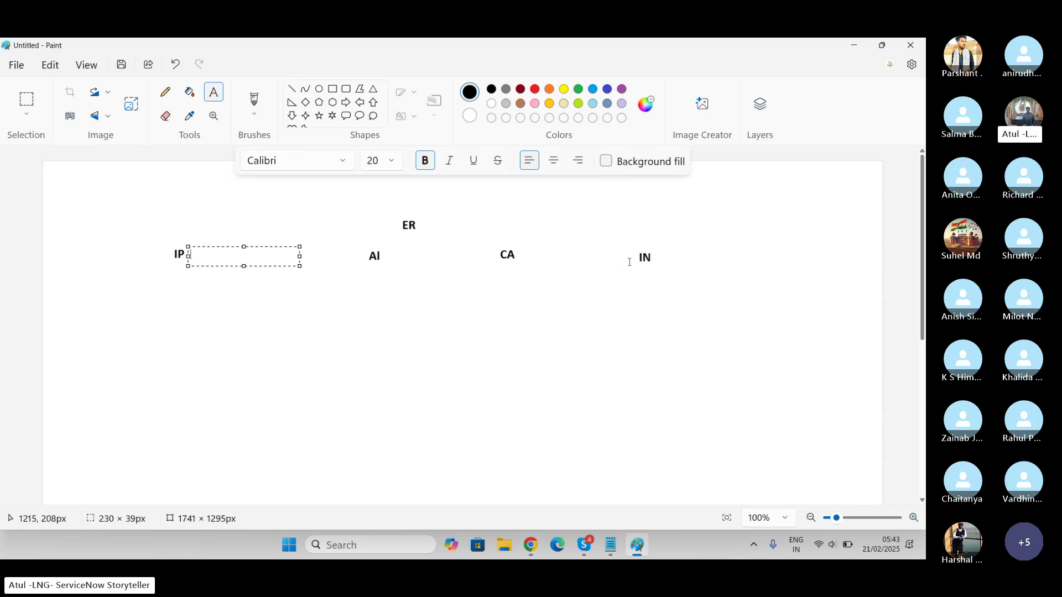
key("alt+Tab")
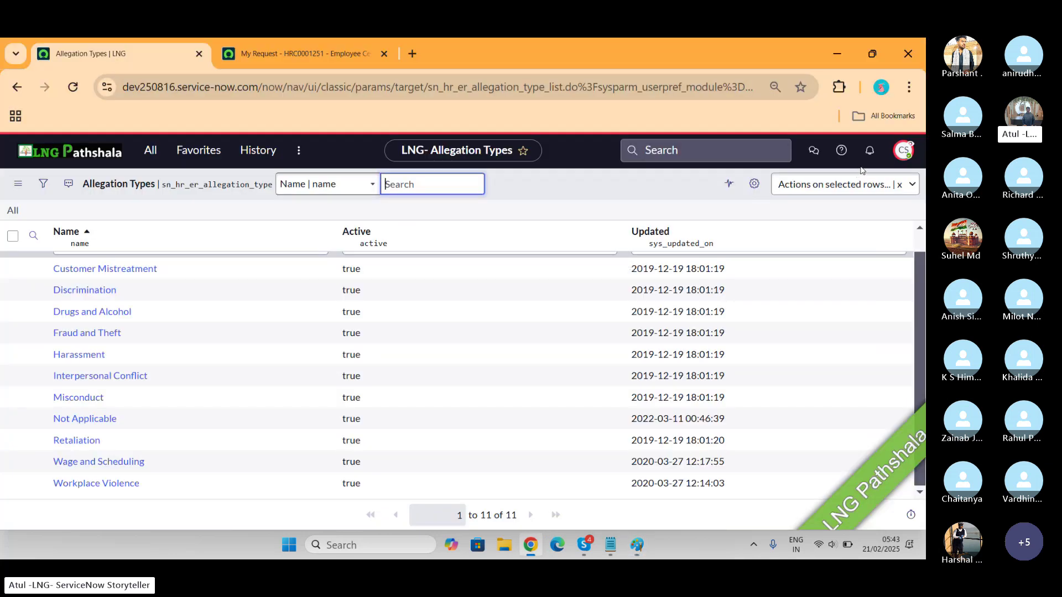
End impersonation and, as admin, open the empty Interview Question Templates list via 'interview'
left_click(897, 153)
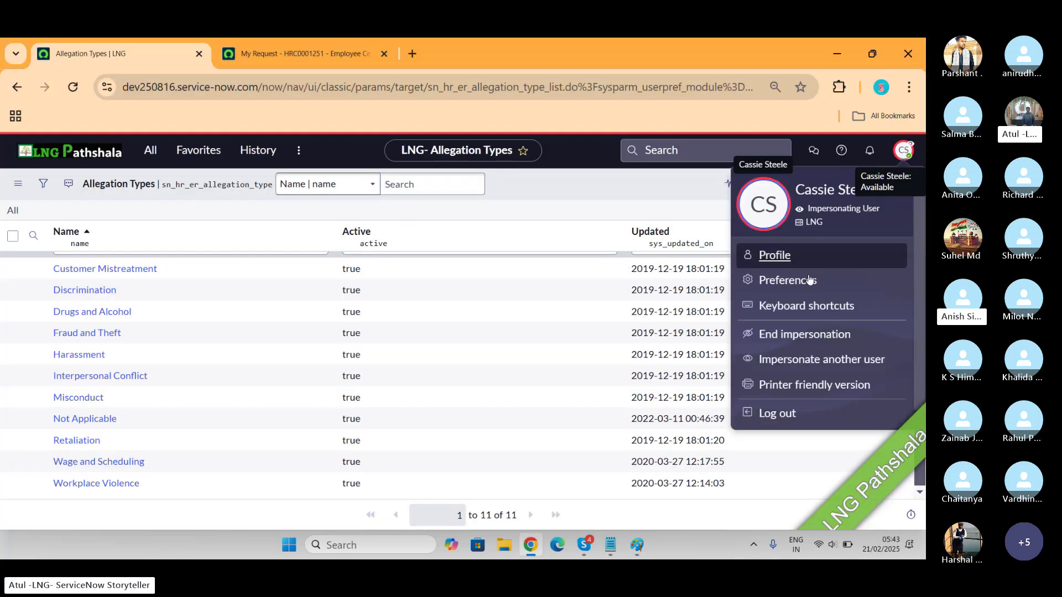
left_click(801, 336)
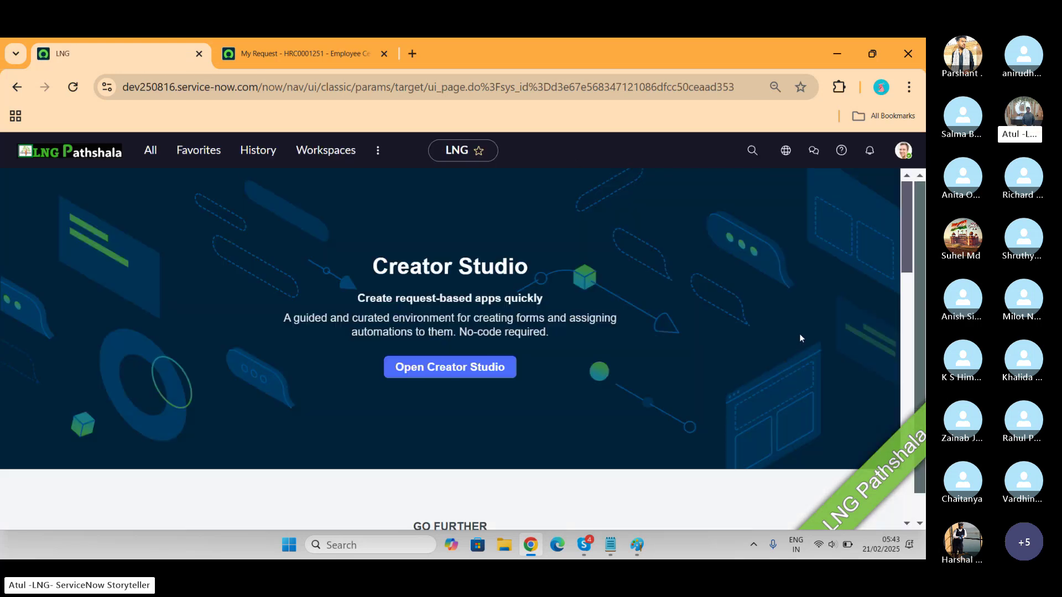
left_click(150, 151)
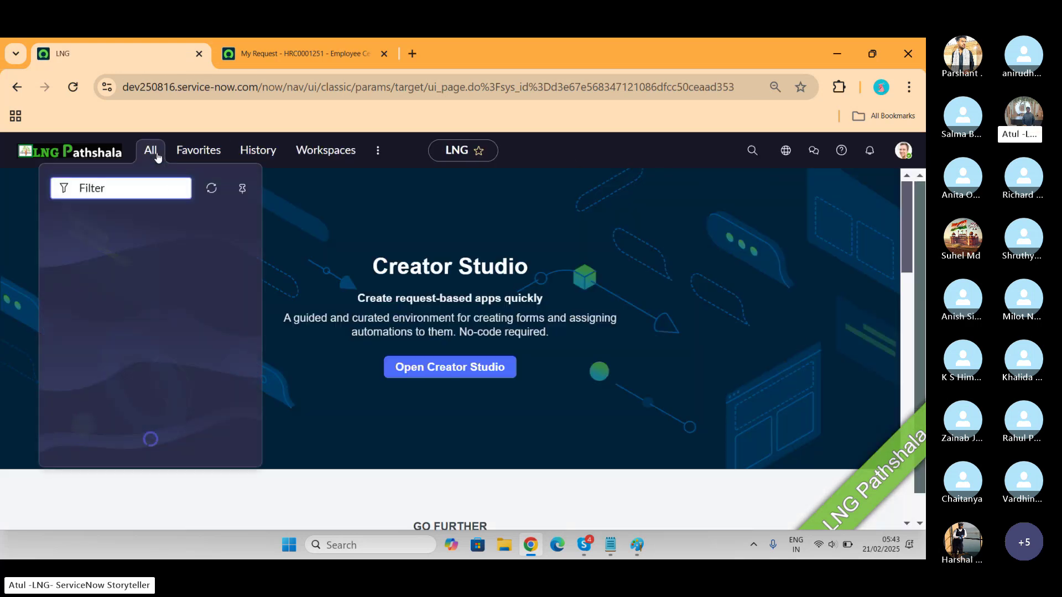
type("interview")
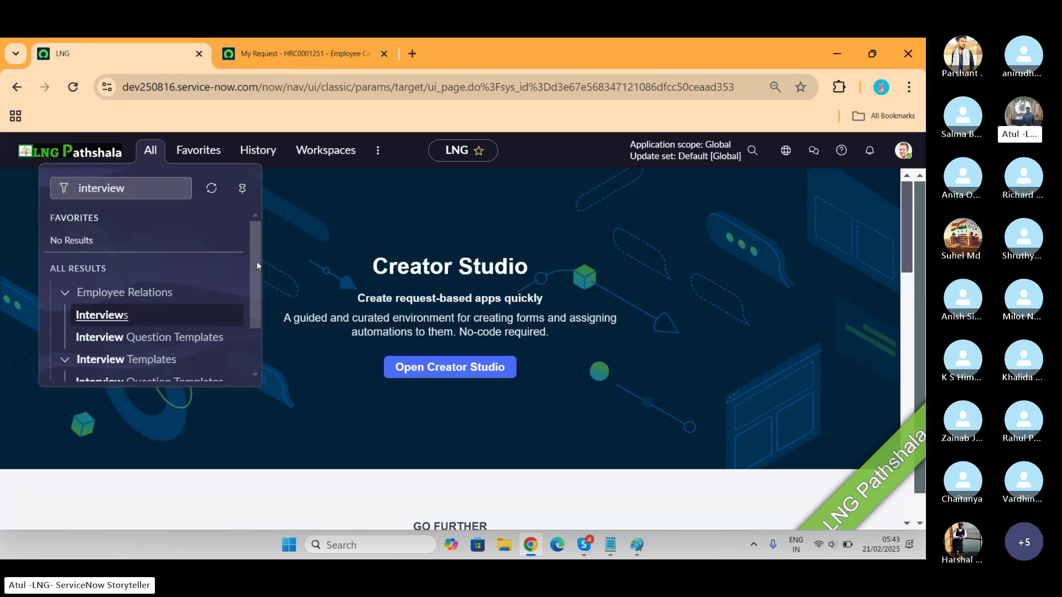
left_click_drag(257, 261, 251, 297)
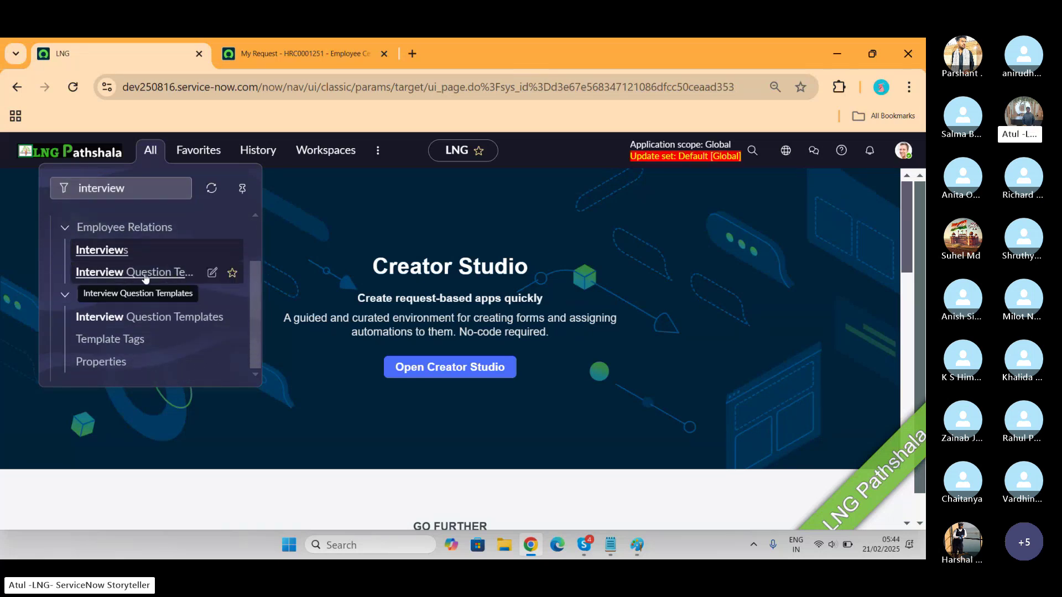
left_click(162, 274)
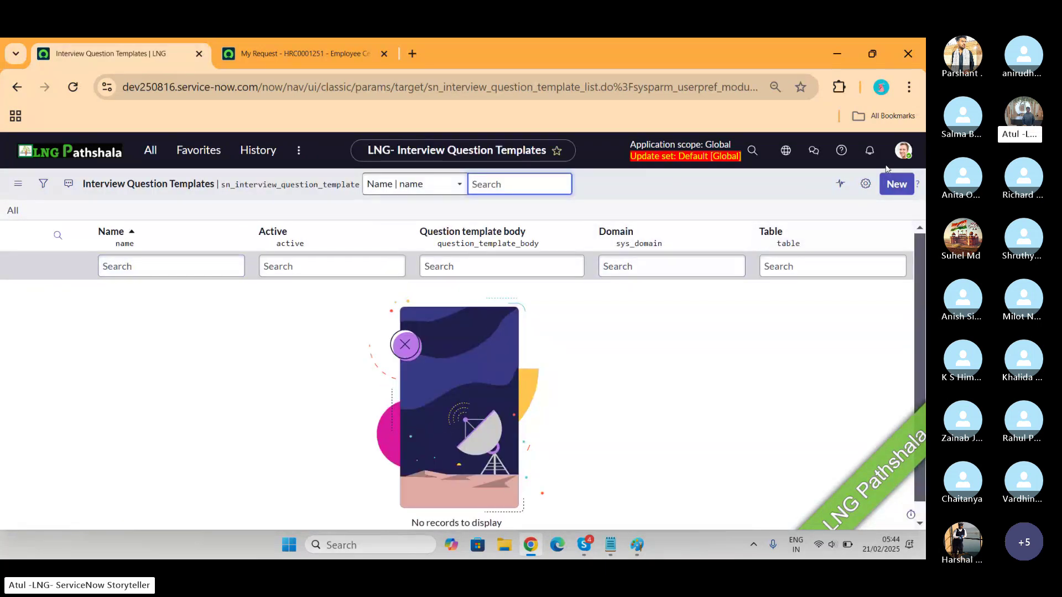
Create a blank Interview Question Template record, Active in the Global application
left_click(897, 185)
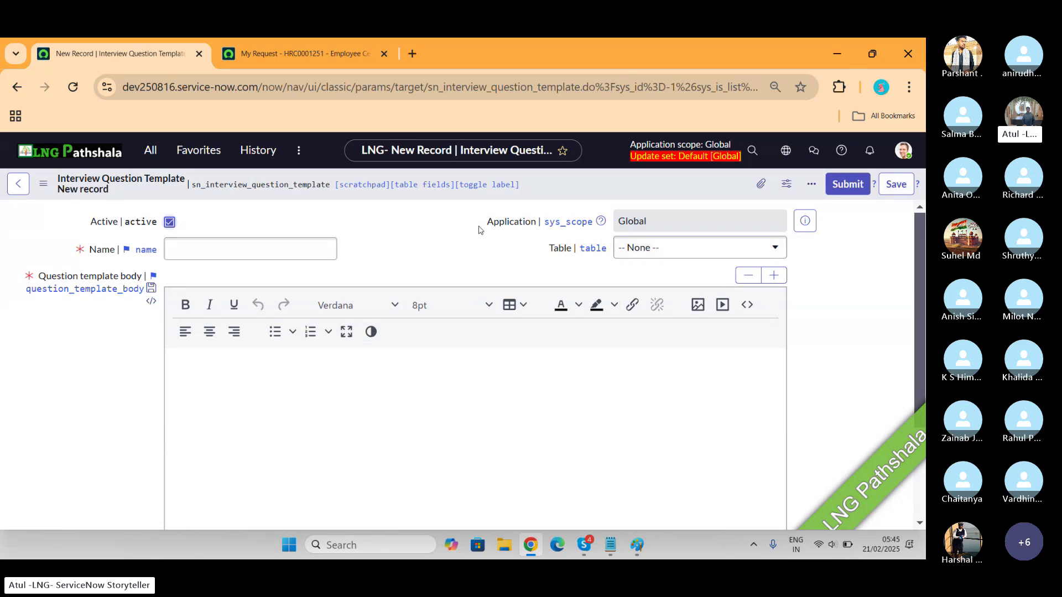
Check the template's Table options, then filter on 'evide' to open the empty Evidence list
left_click(678, 249)
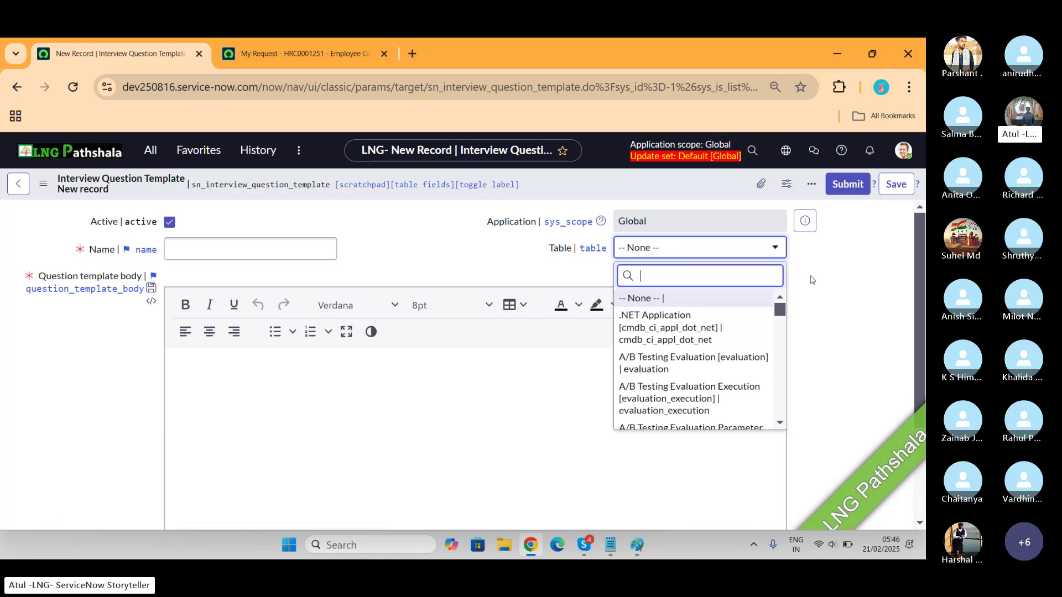
left_click(150, 149)
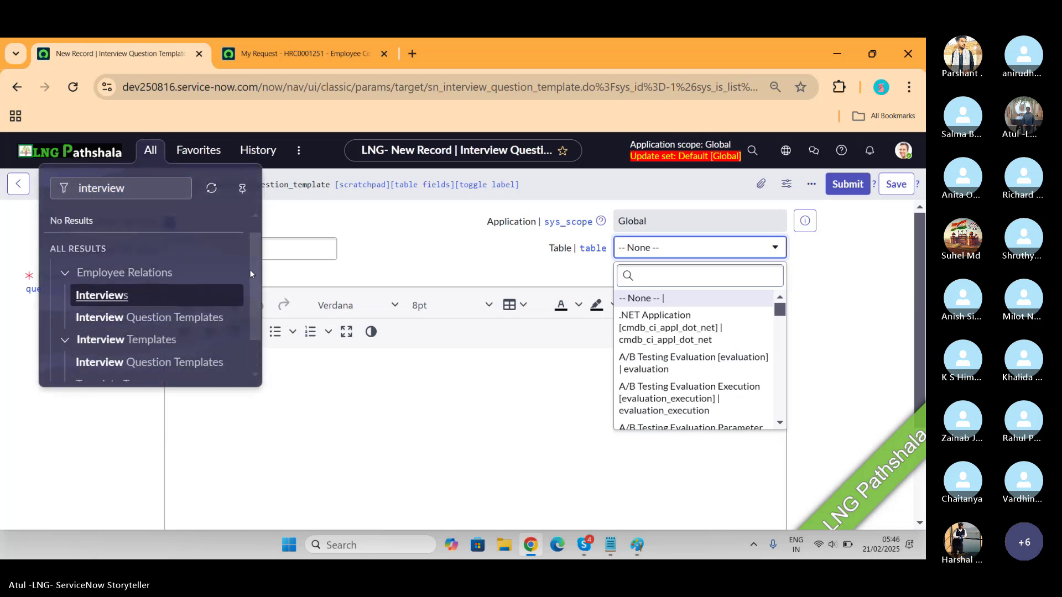
left_click(53, 188)
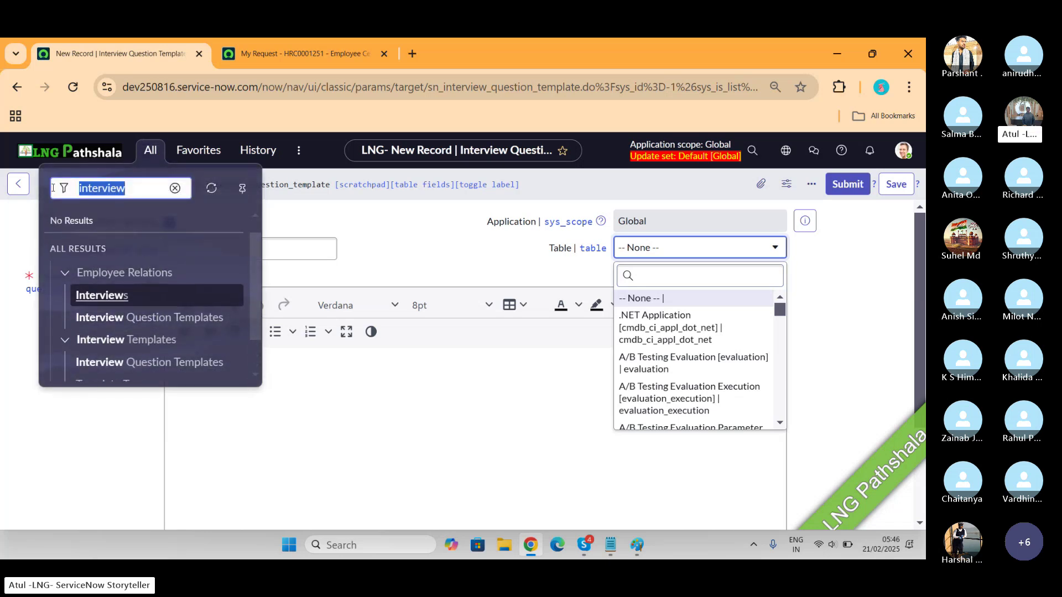
type("evide")
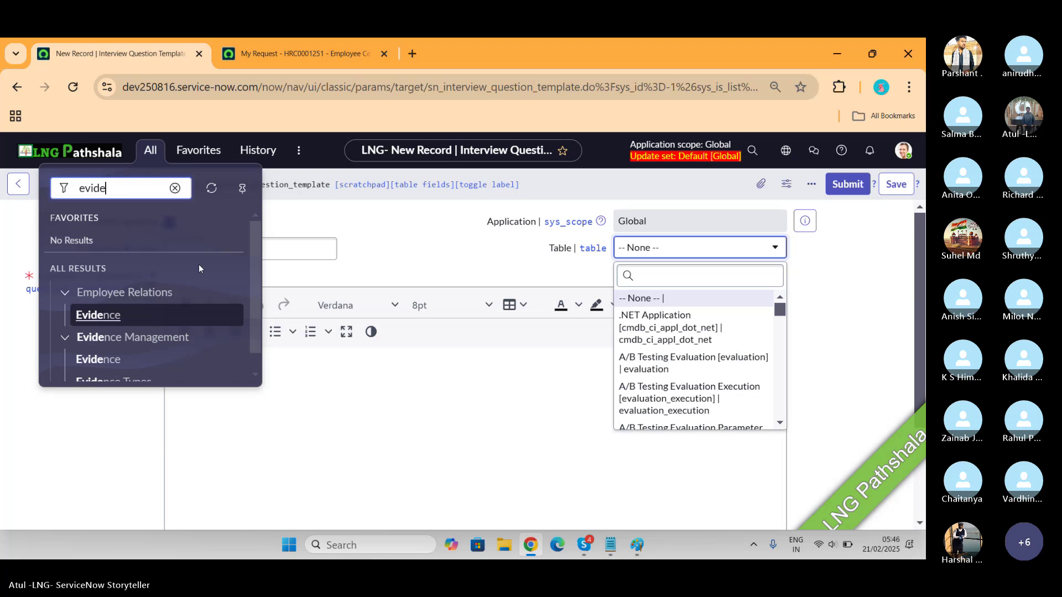
left_click_drag(254, 264, 263, 298)
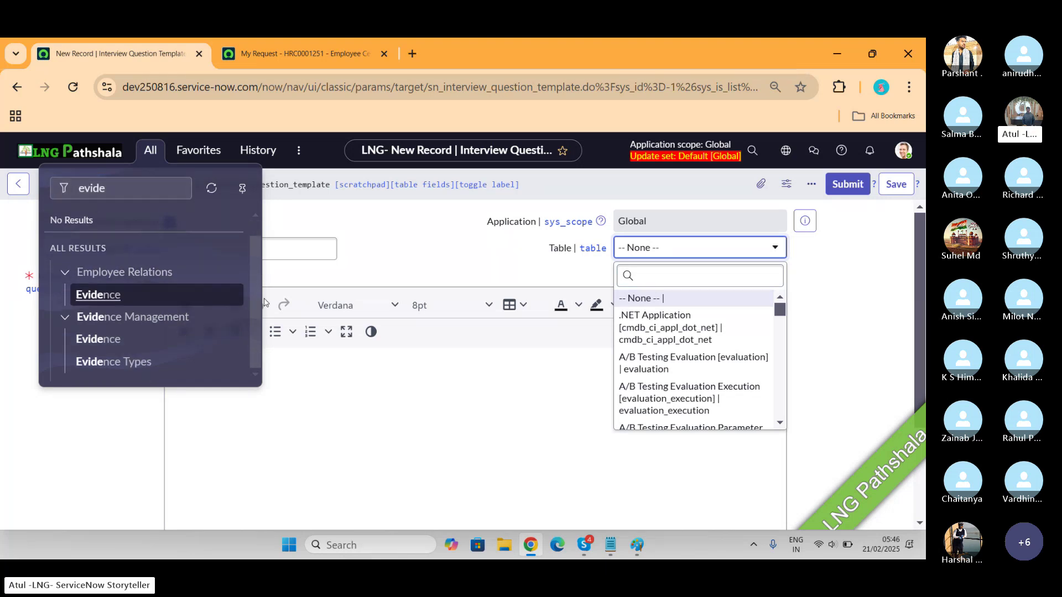
left_click(98, 339)
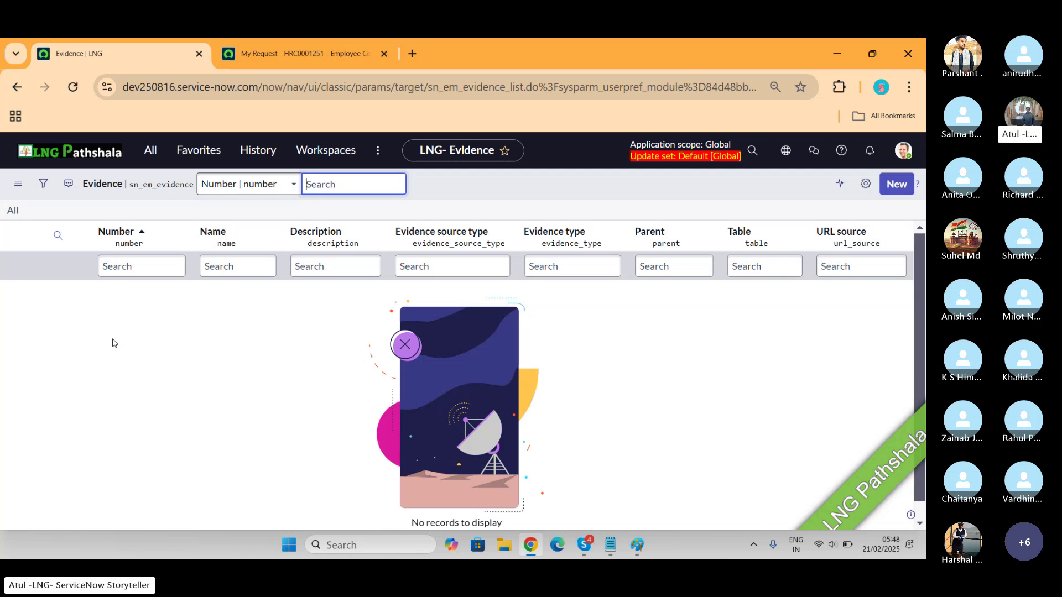
Glance at Paint, then show the 'My Request - HRC0001251' Employee Center tab
key("alt+Tab")
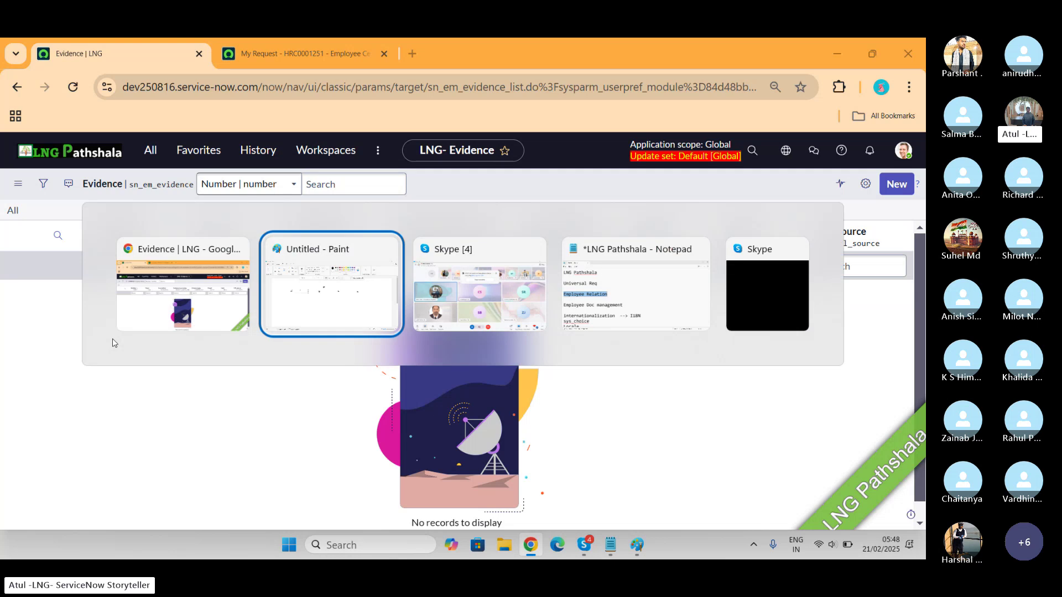
key("alt+Tab")
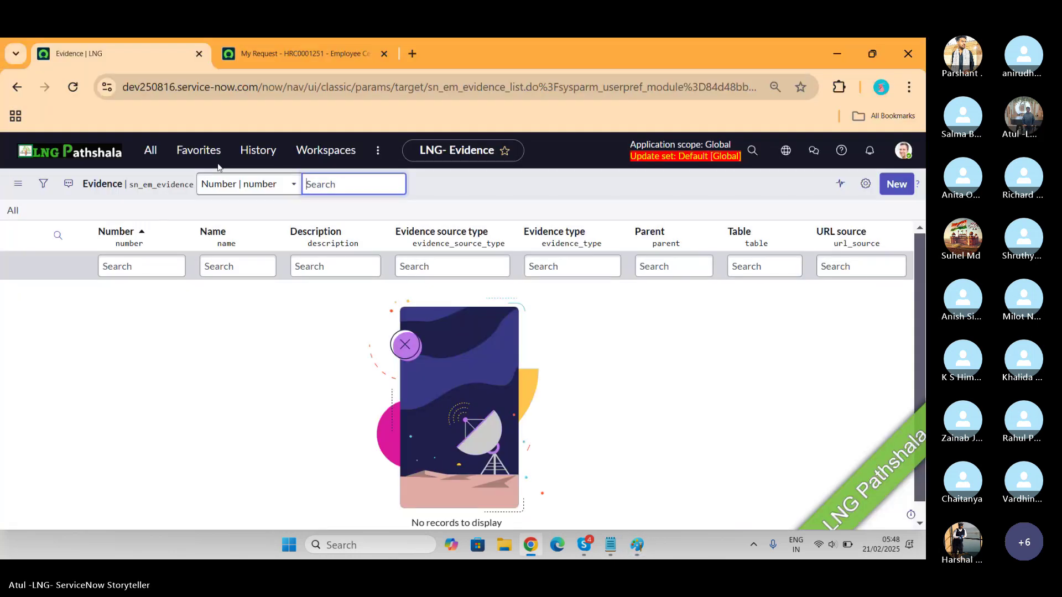
left_click(282, 54)
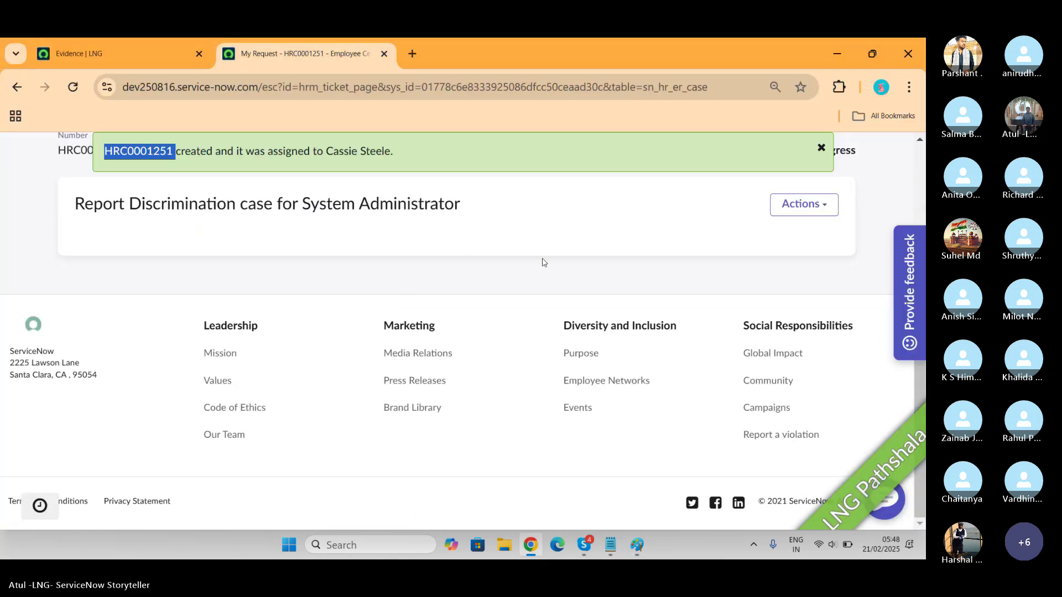
Go back, open Human resources > Employee conduct, and dismiss the case-created banner
scroll(593, 254, "up", 3)
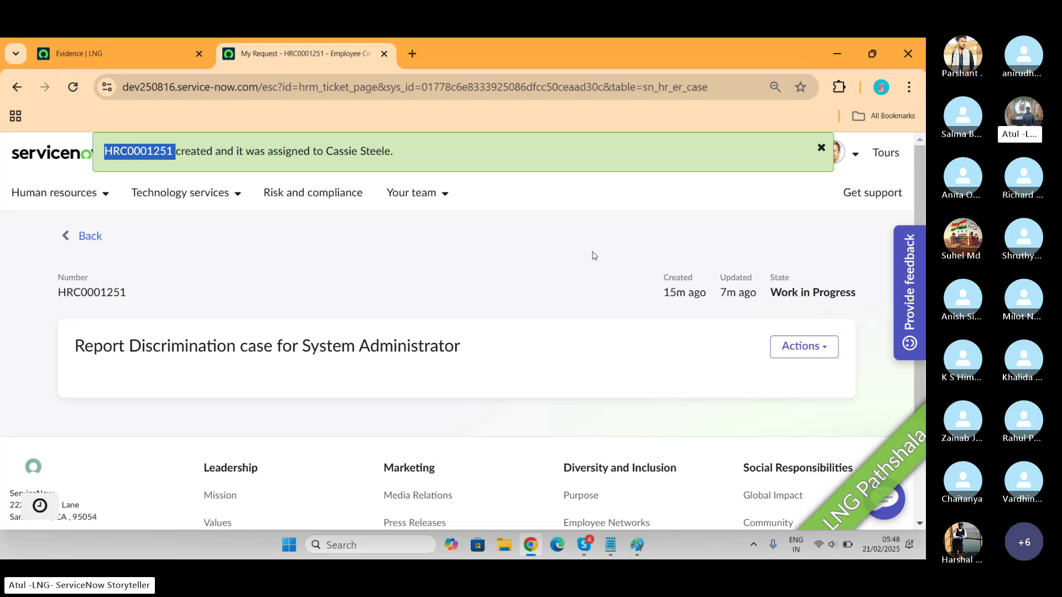
left_click(89, 241)
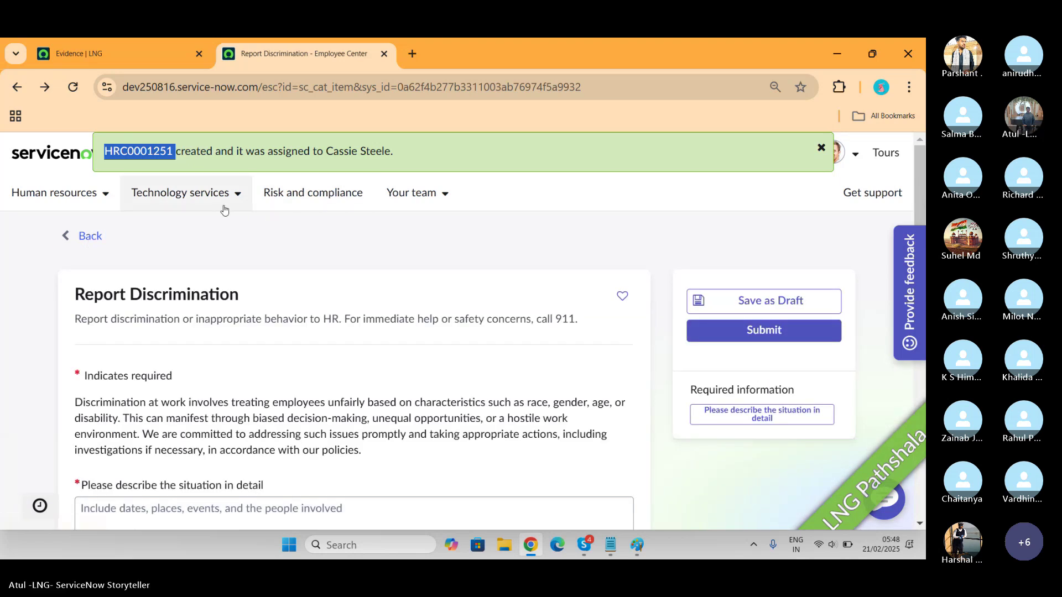
left_click(106, 199)
left_click(106, 199)
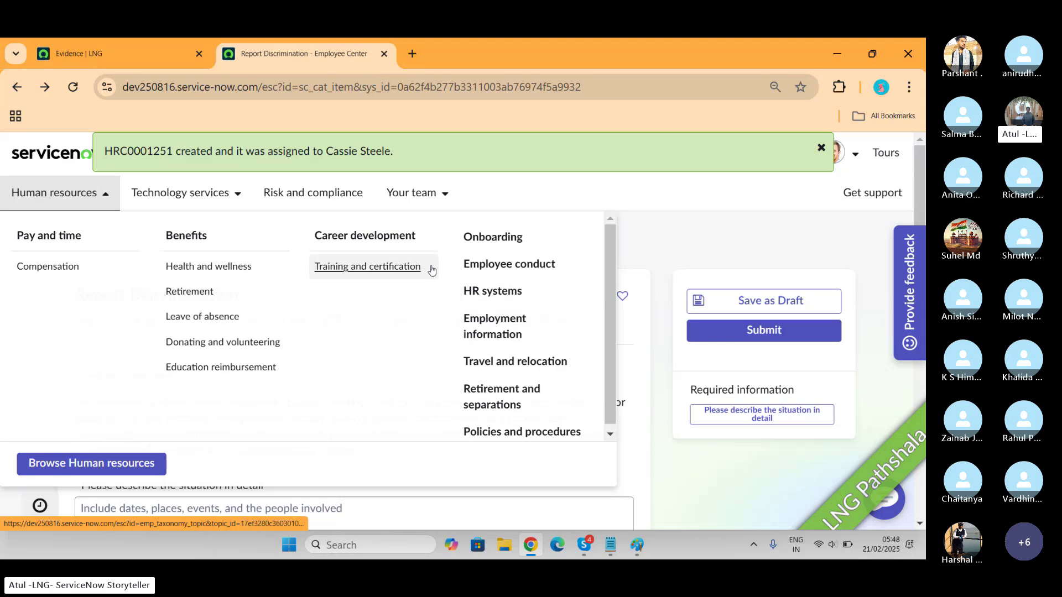
left_click(527, 265)
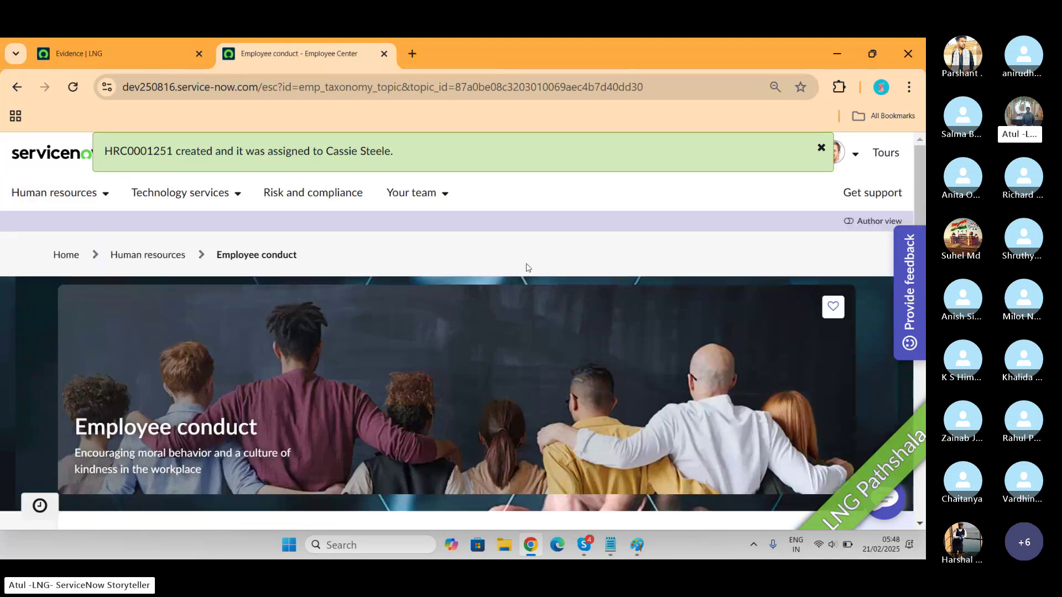
scroll(526, 267, "down", 4)
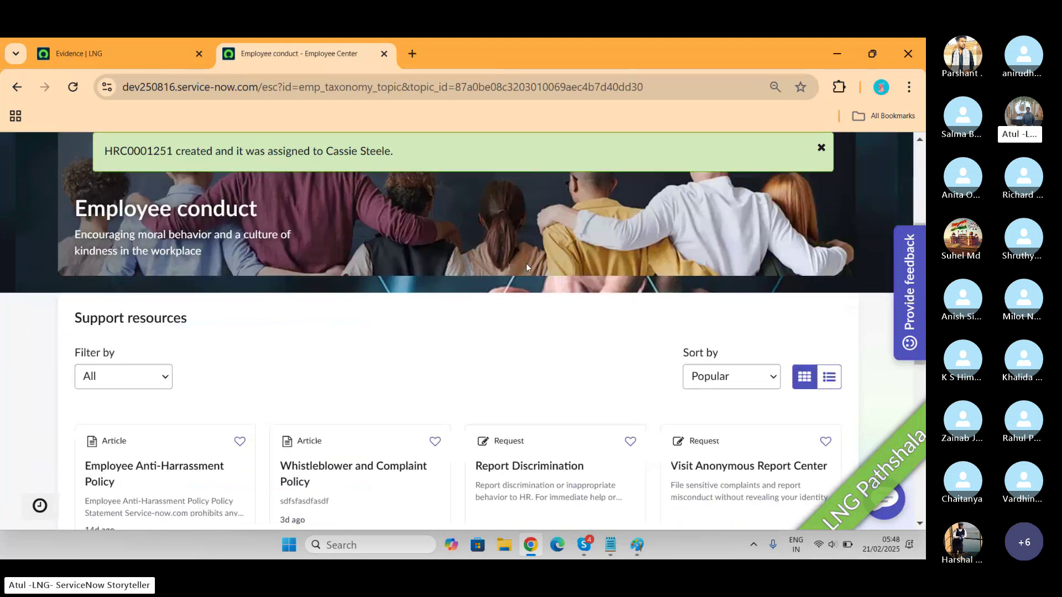
left_click(822, 150)
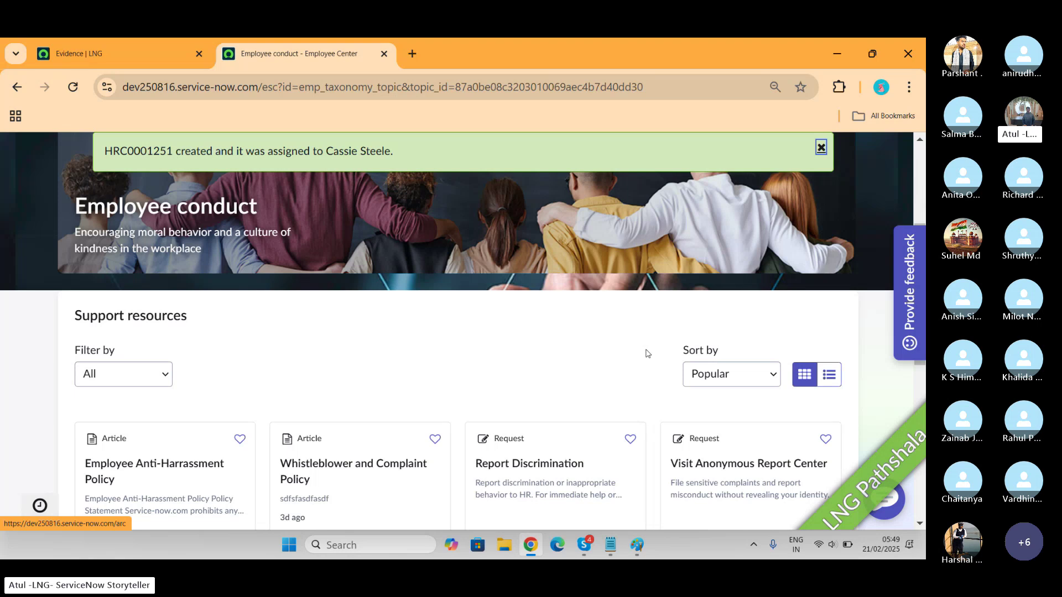
Filter the admin navigator on 'plugins' and open the Application Manager plugins page
left_click(126, 56)
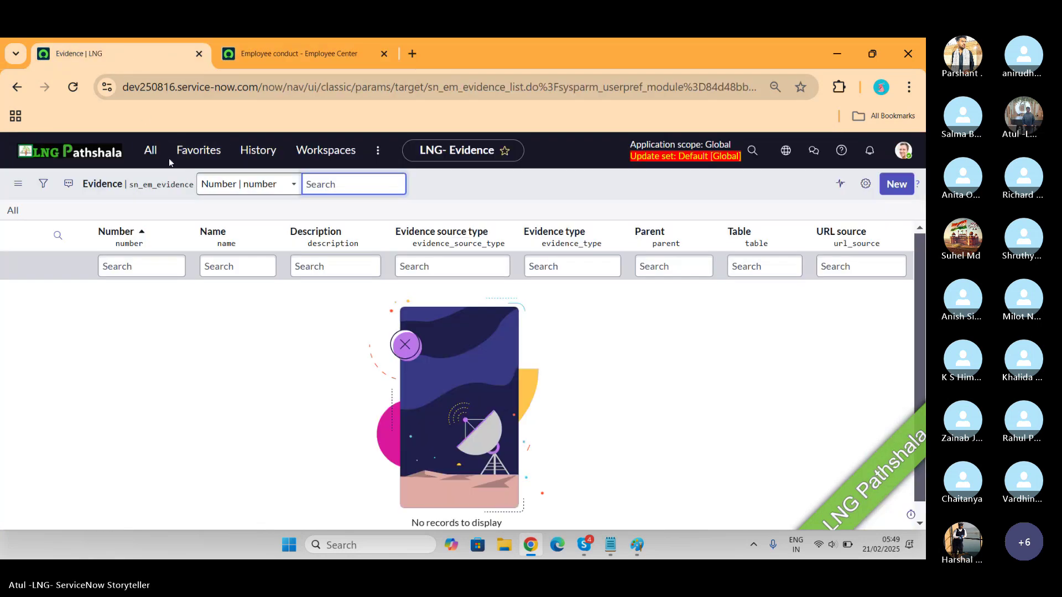
left_click(147, 147)
type("p")
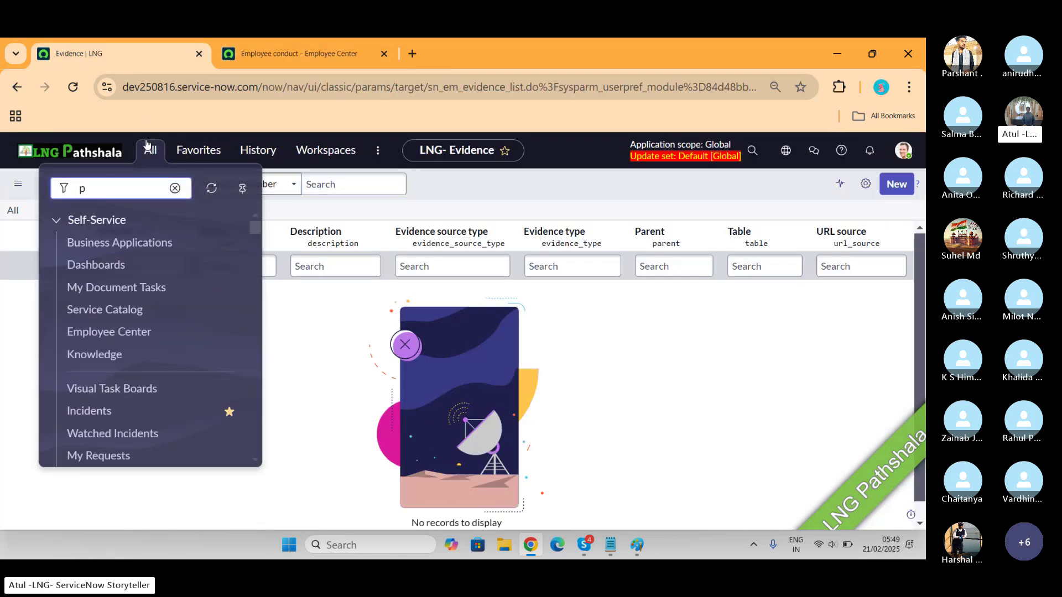
type("lugins")
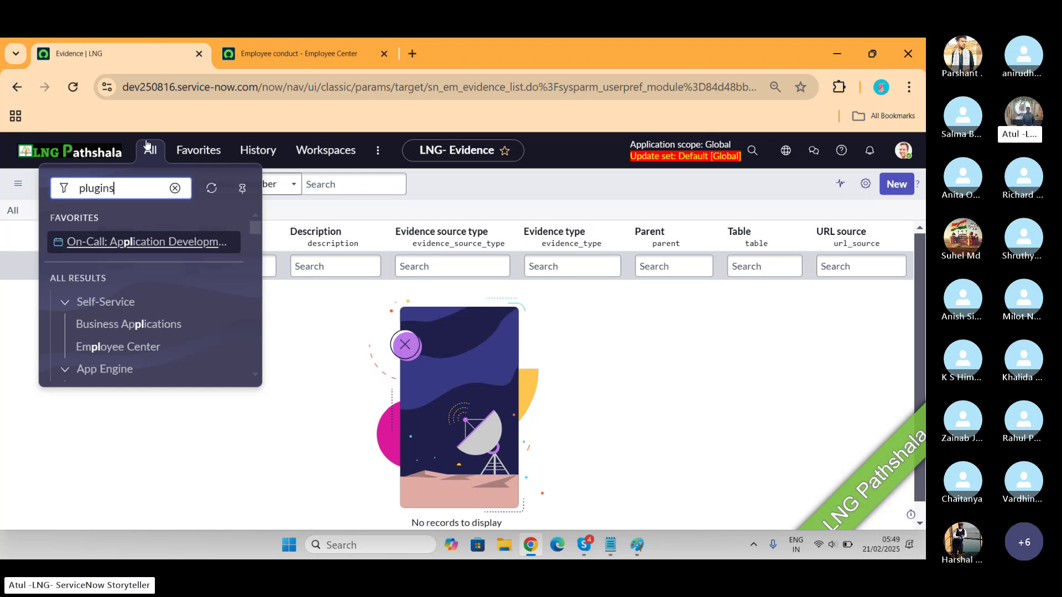
left_click(92, 317)
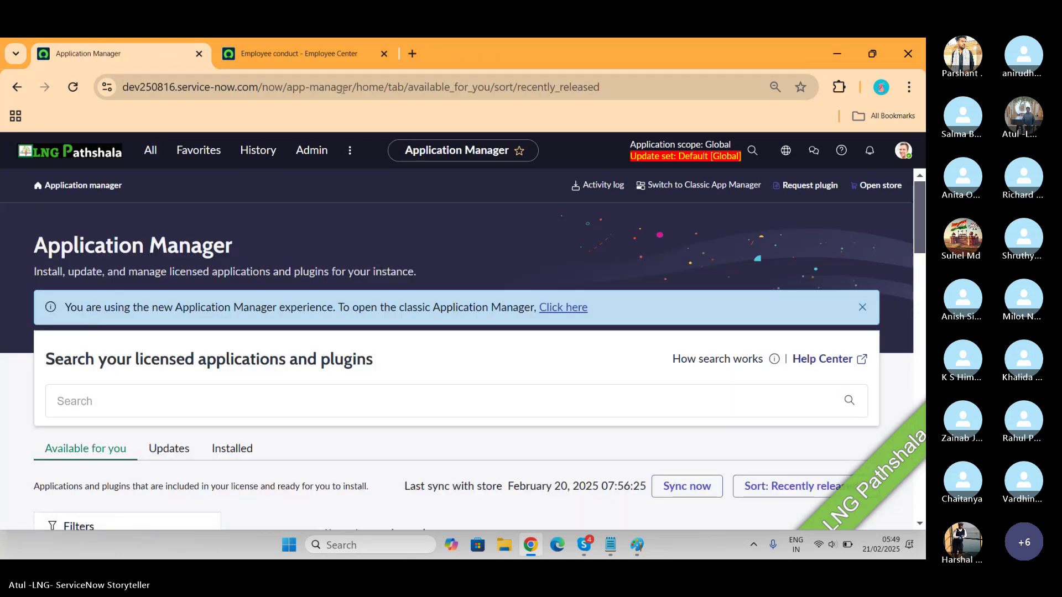
Open Visit Anonymous Report Center from the Employee conduct page, then close its tab
left_click(341, 50)
scroll(859, 313, "down", 2)
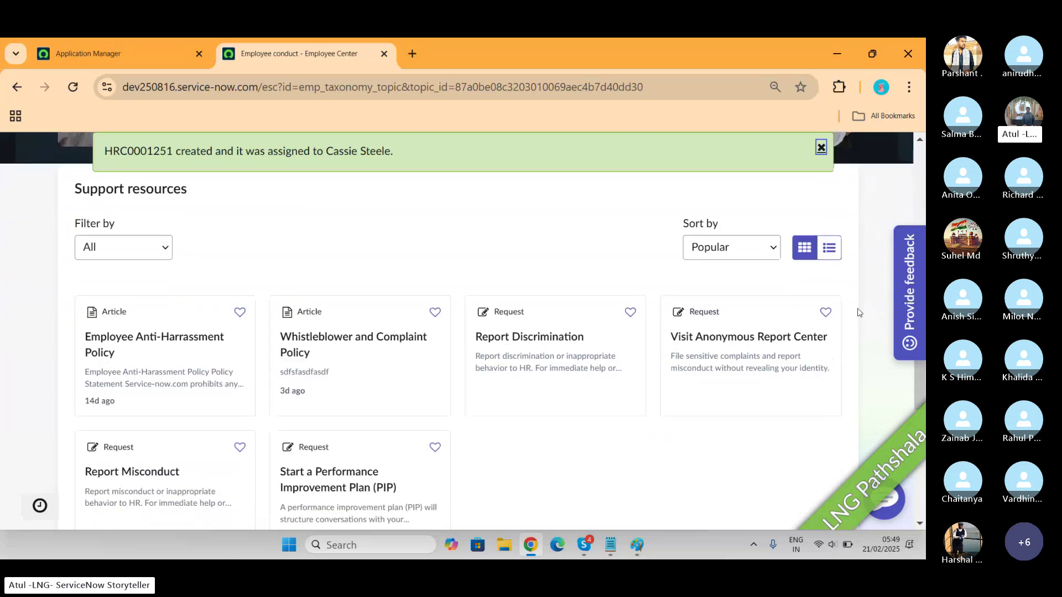
left_click(824, 340)
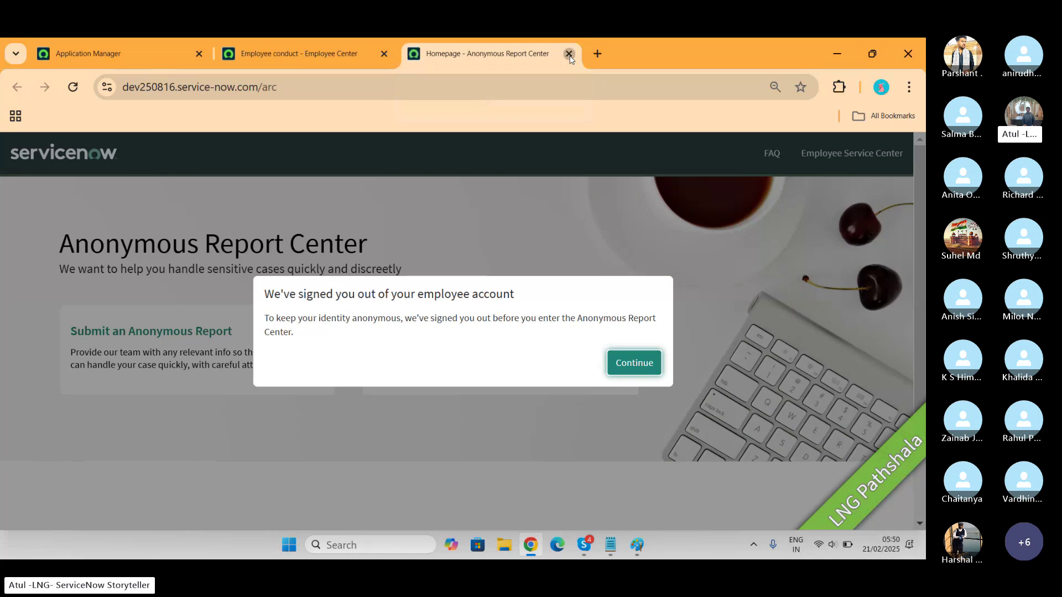
left_click(568, 53)
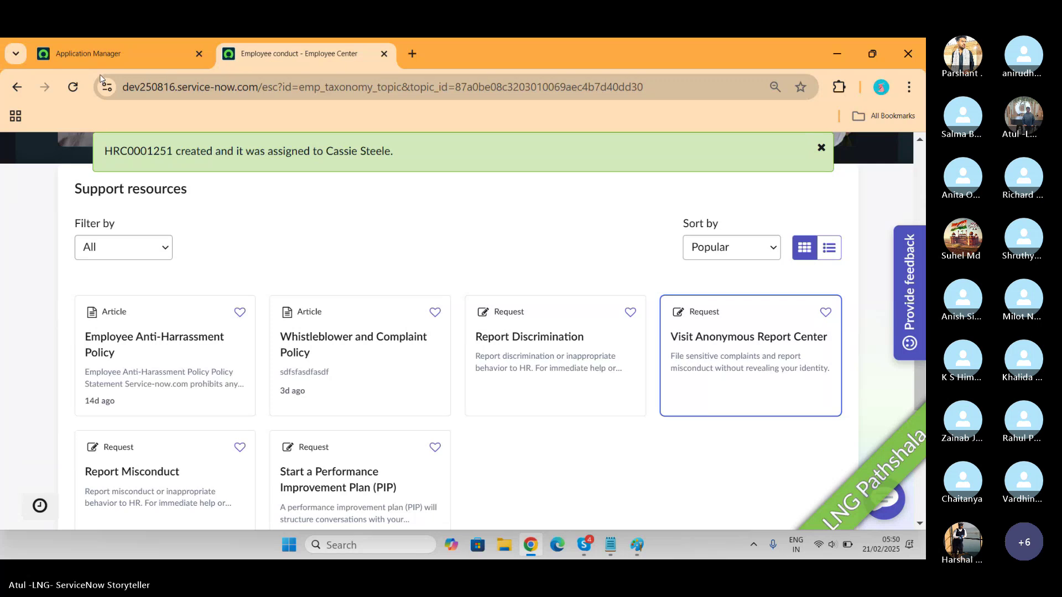
Search Application Manager for 'anonymos' to find the anonymous reporting plugin
left_click(111, 54)
left_click(166, 385)
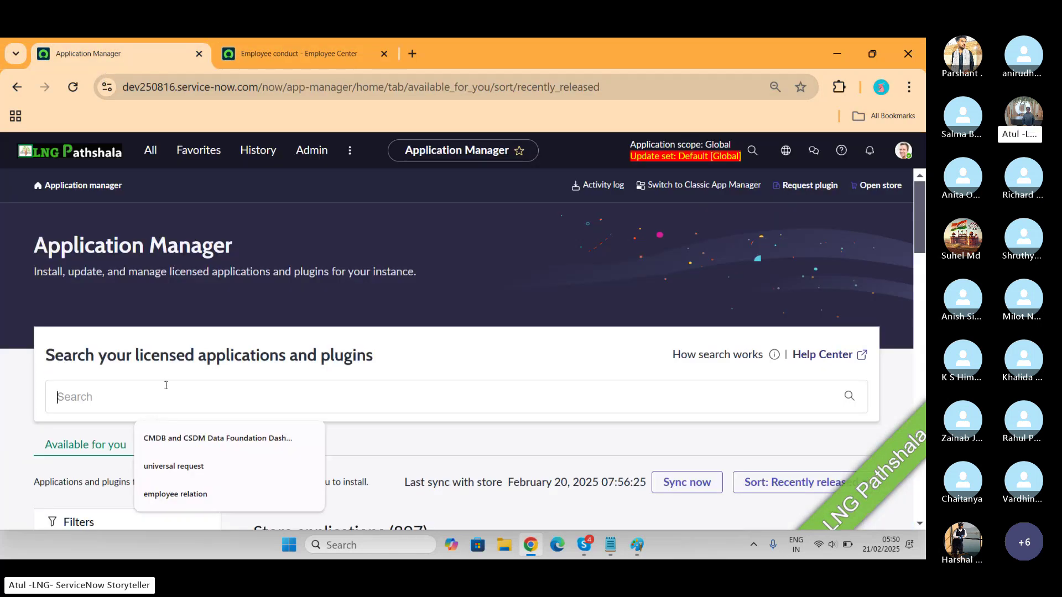
type("anon")
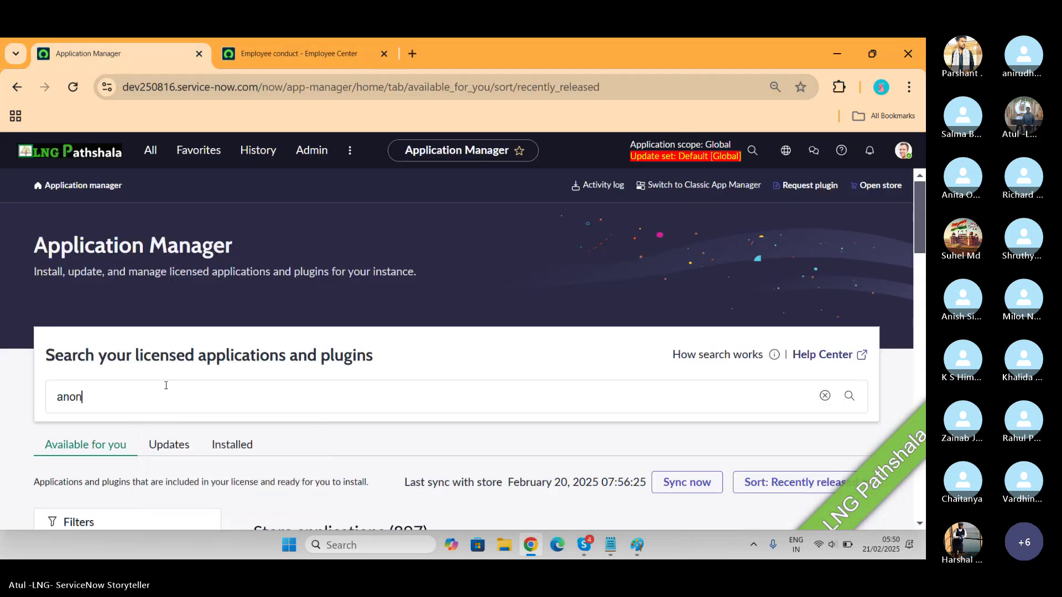
scroll(166, 385, "down", 3)
type("m")
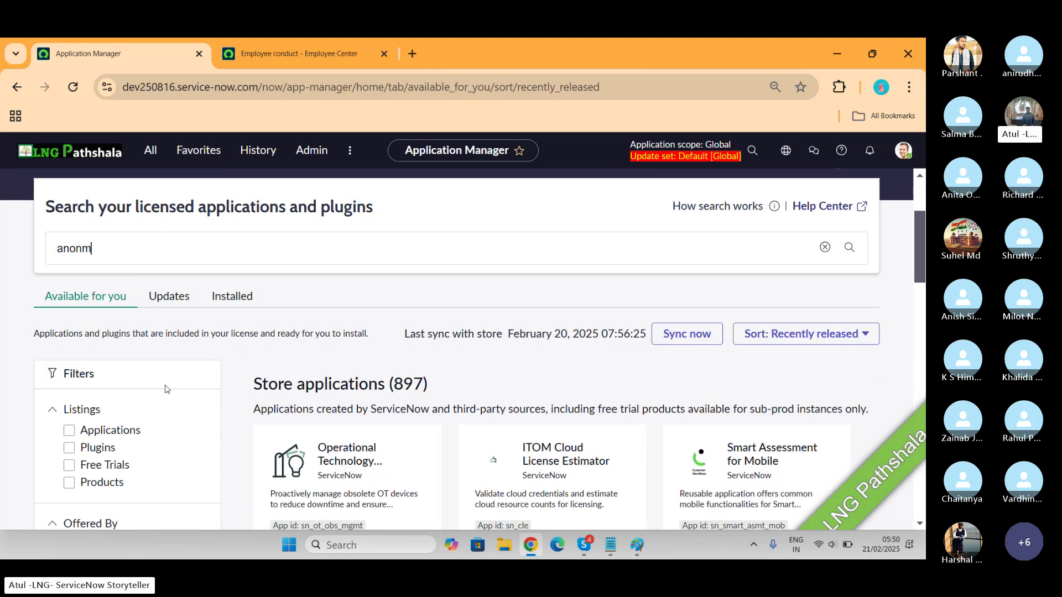
key("BackSpace")
type("ymos]")
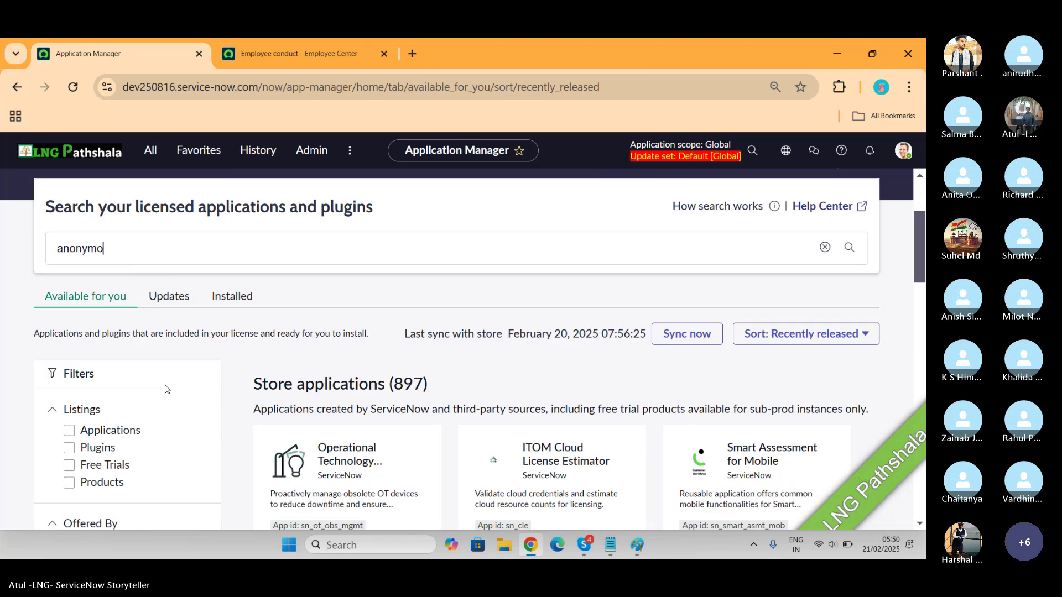
key("Return")
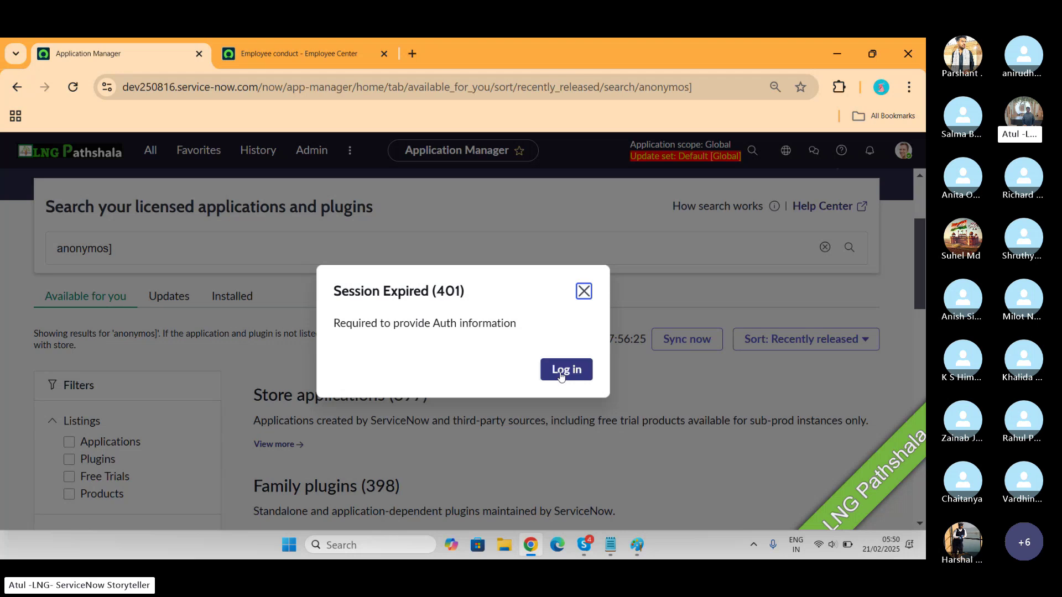
Sign back in with the administrator user name and password after the session expired
left_click(561, 375)
left_click(560, 375)
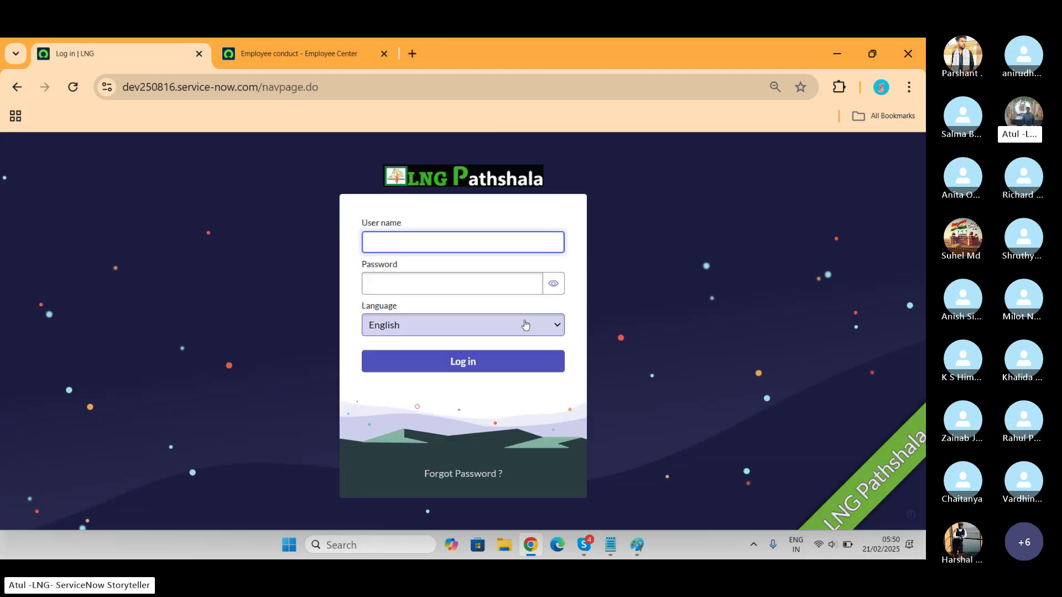
type("admin")
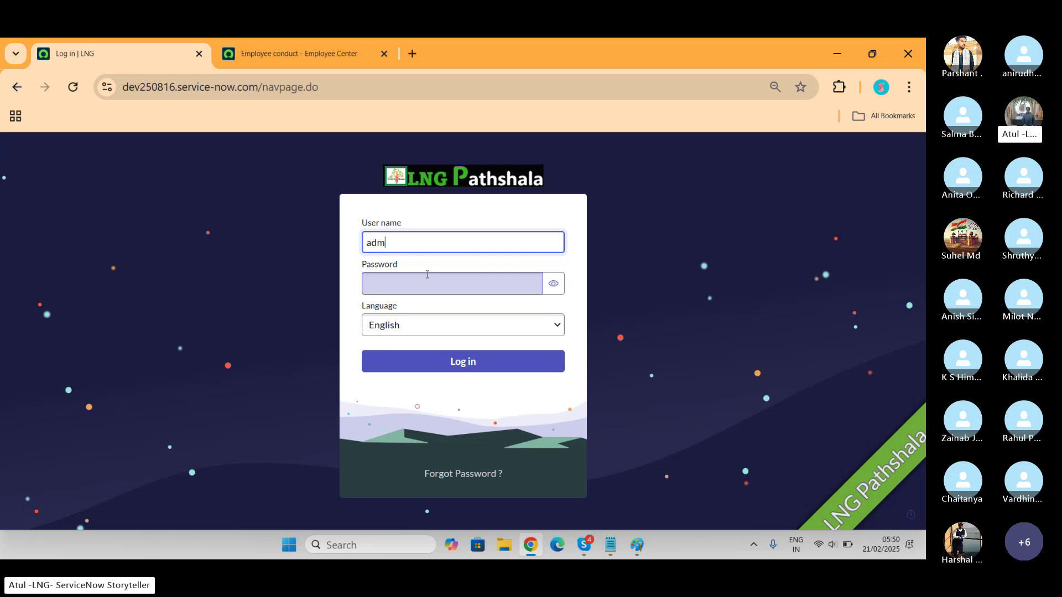
key("Tab")
type("•••••••••••")
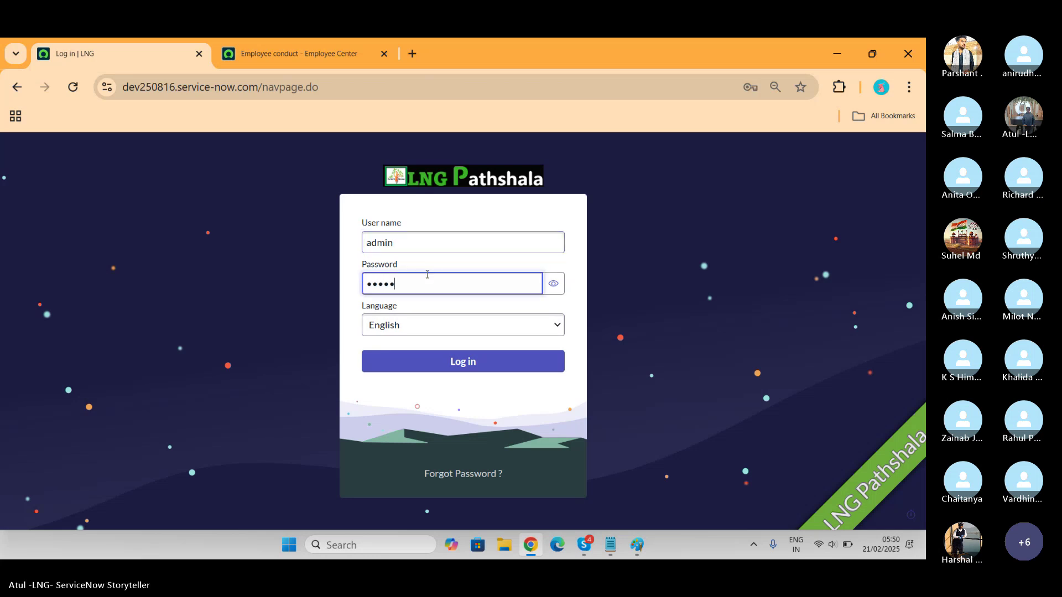
left_click(444, 362)
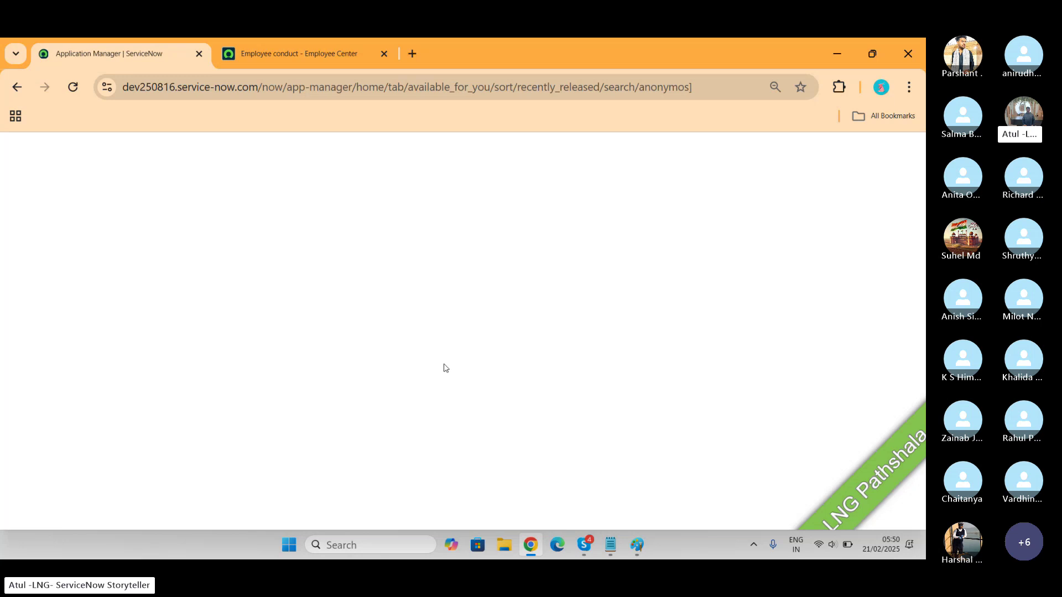
Correct the search term to 'anonymous report' using the spelling suggestion
left_click(163, 400)
key("BackSpace")
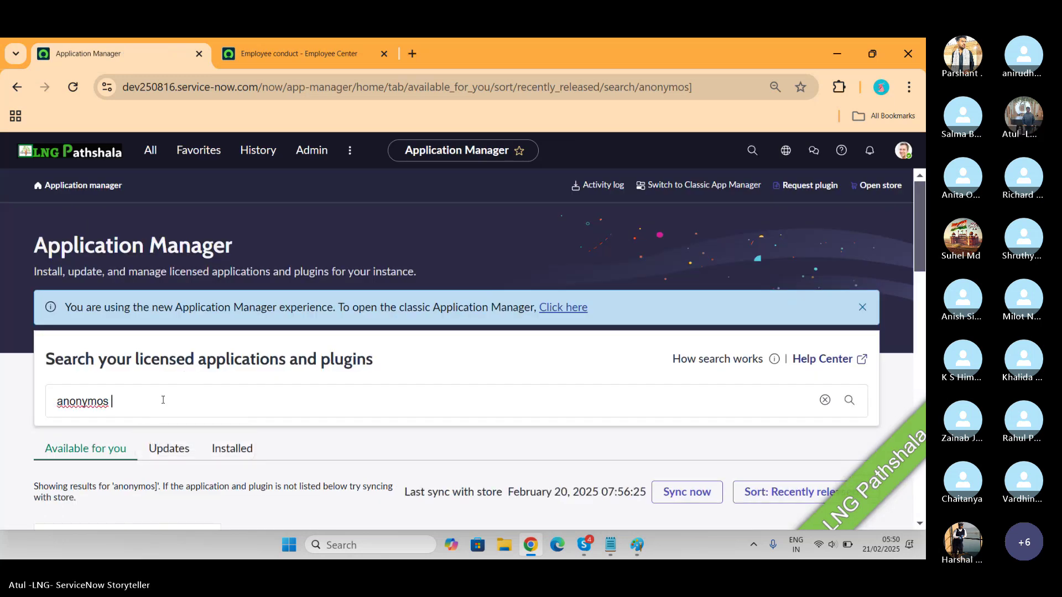
right_click(72, 412)
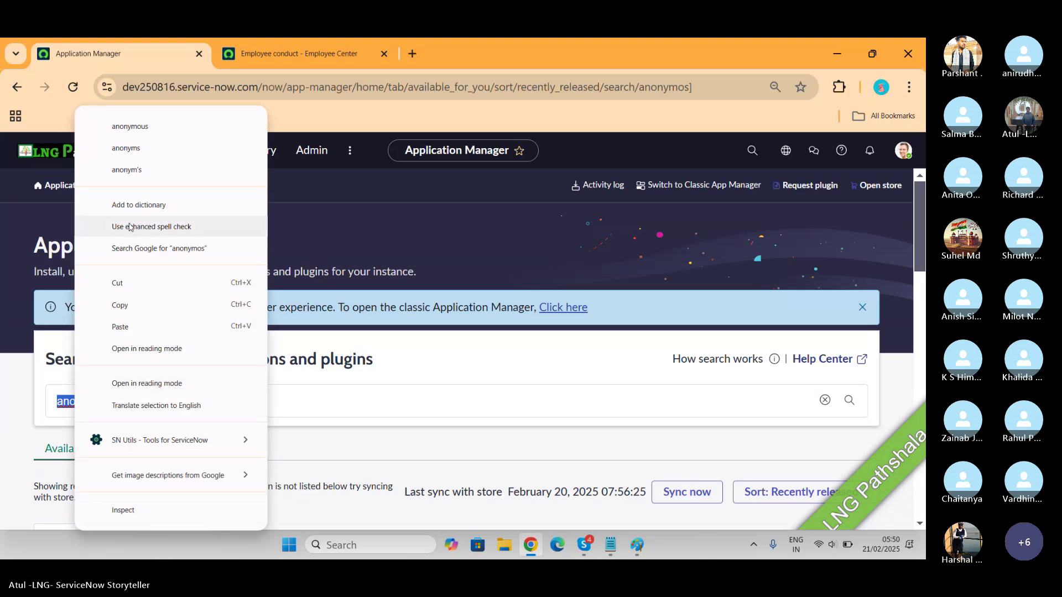
left_click(153, 127)
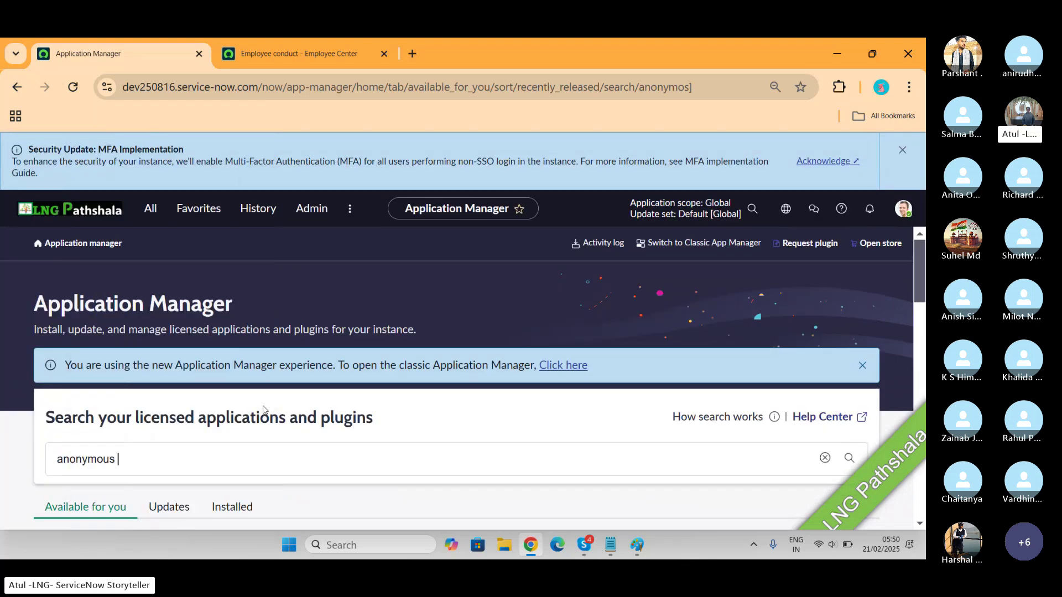
type("report")
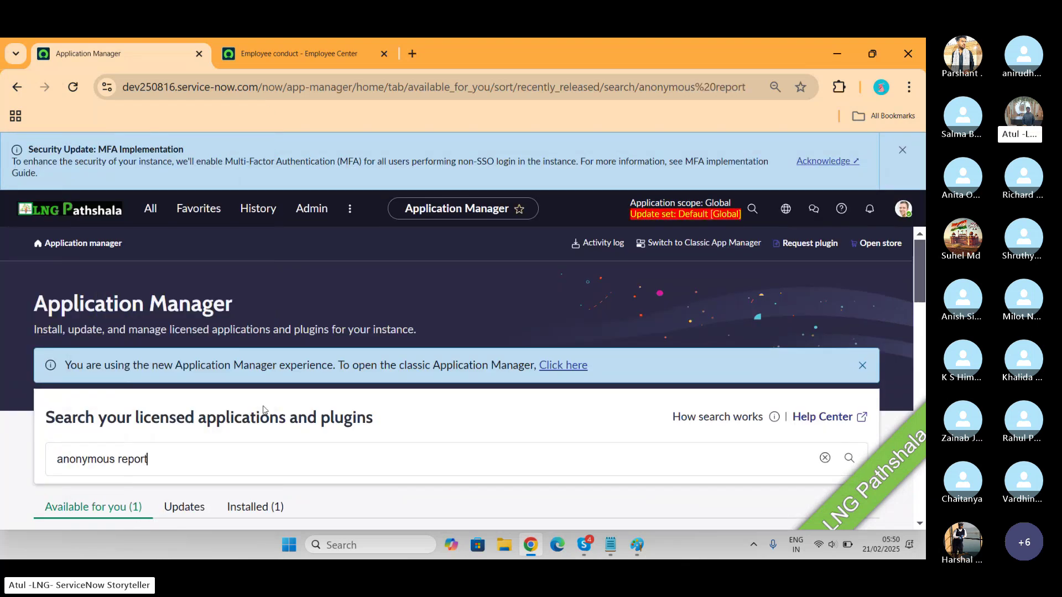
scroll(263, 410, "down", 5)
scroll(252, 249, "up", 1)
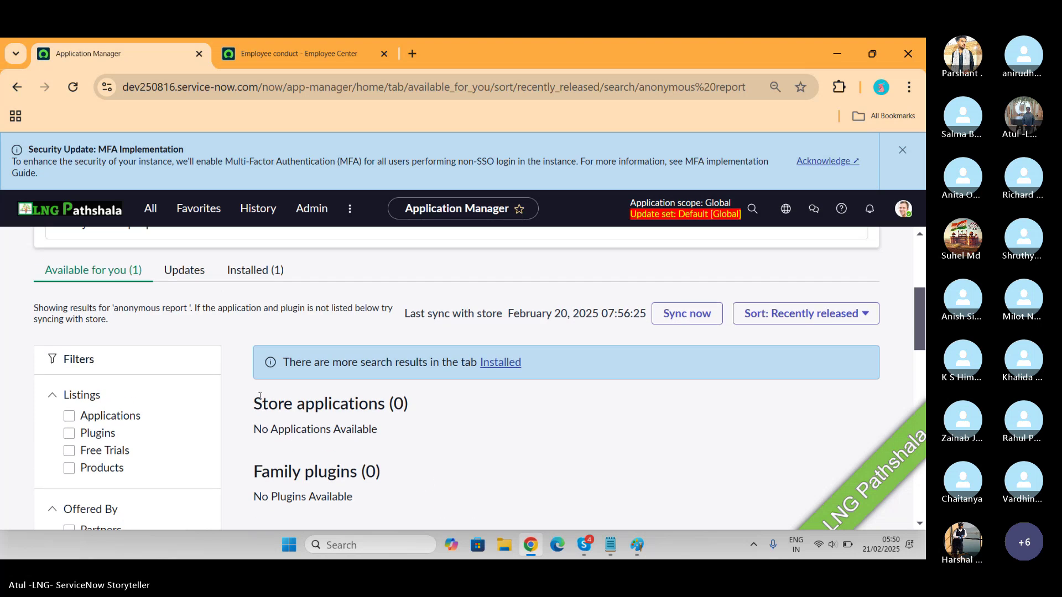
Check that Anonymous Report Center is among the installed applications, then return to the Employee conduct page
left_click(250, 270)
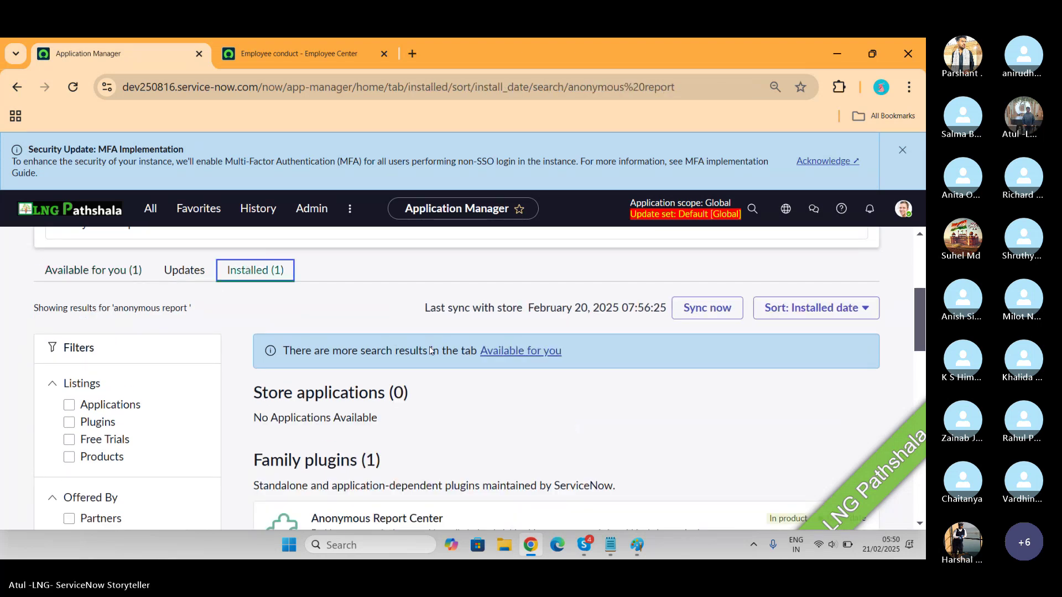
scroll(431, 350, "down", 3)
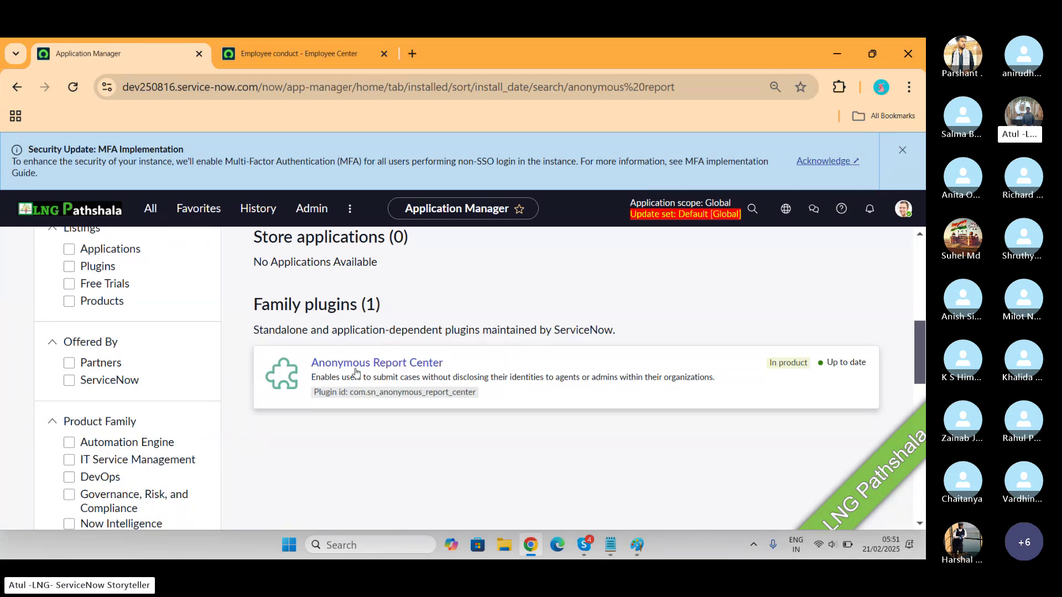
left_click(297, 52)
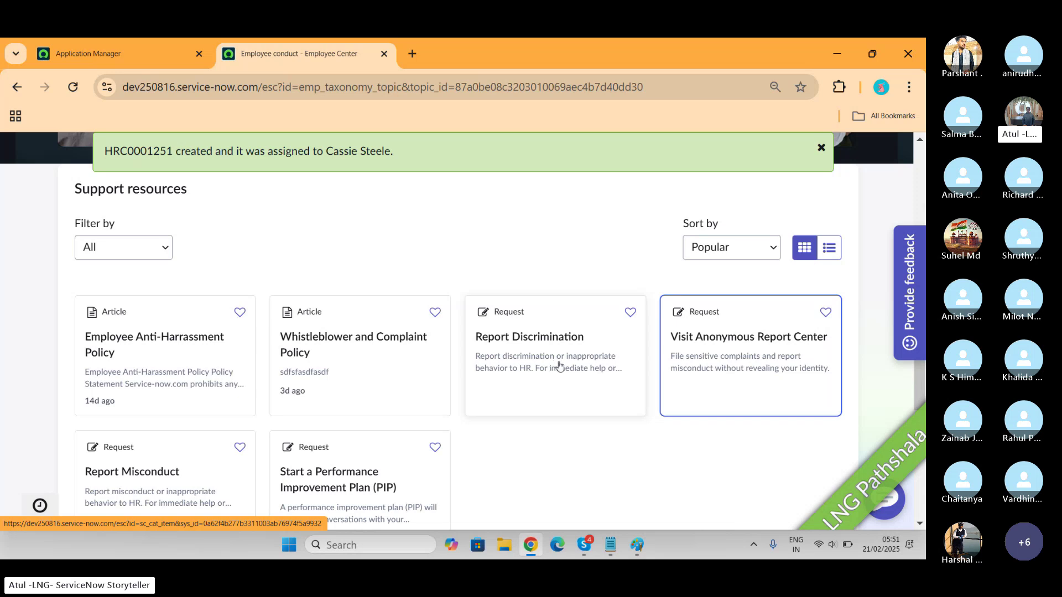
Open the Visit Anonymous Report Center card, dismiss the MFA notice, and accept being signed out
left_click(705, 363)
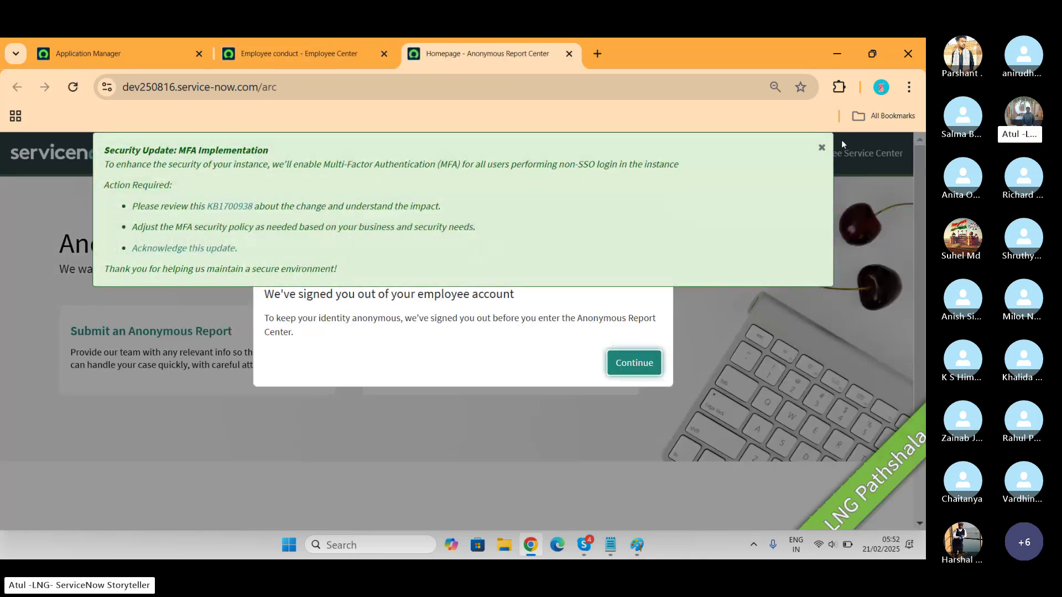
left_click(821, 148)
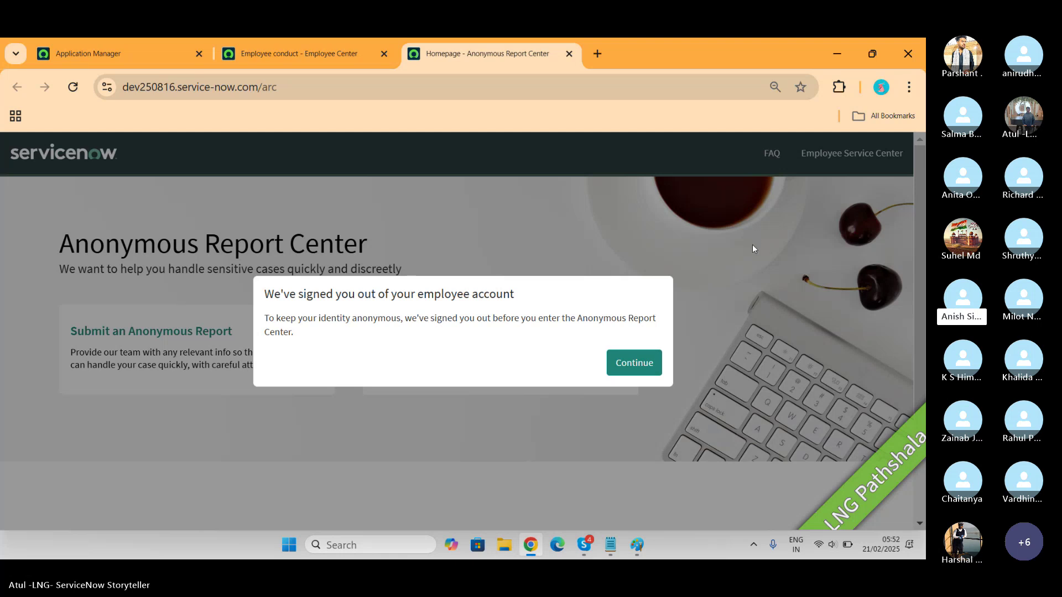
left_click(638, 373)
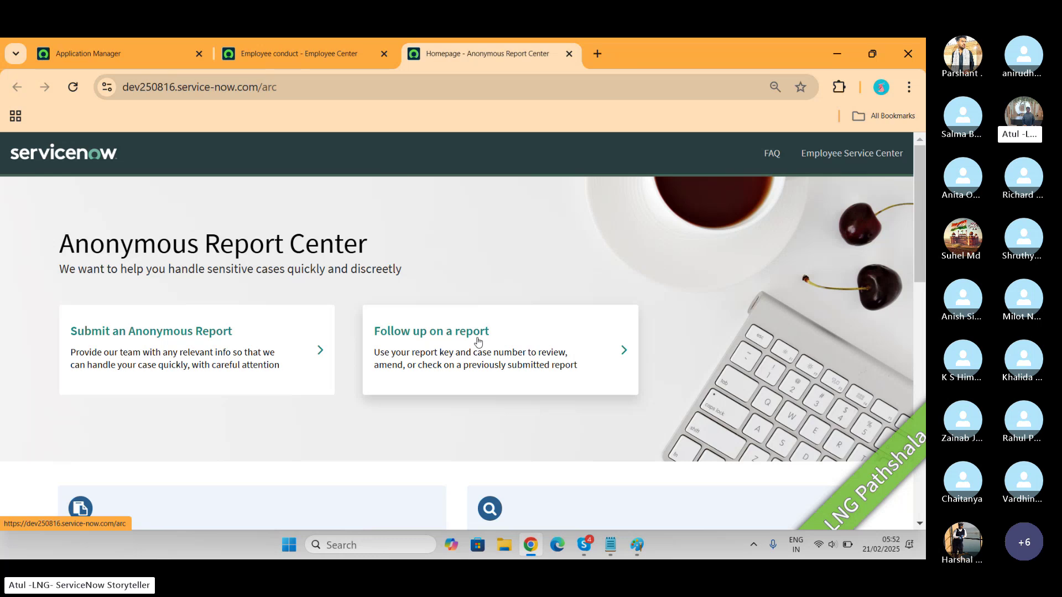
Start a Report Discrimination submission and enter LNG as the description
left_click(246, 339)
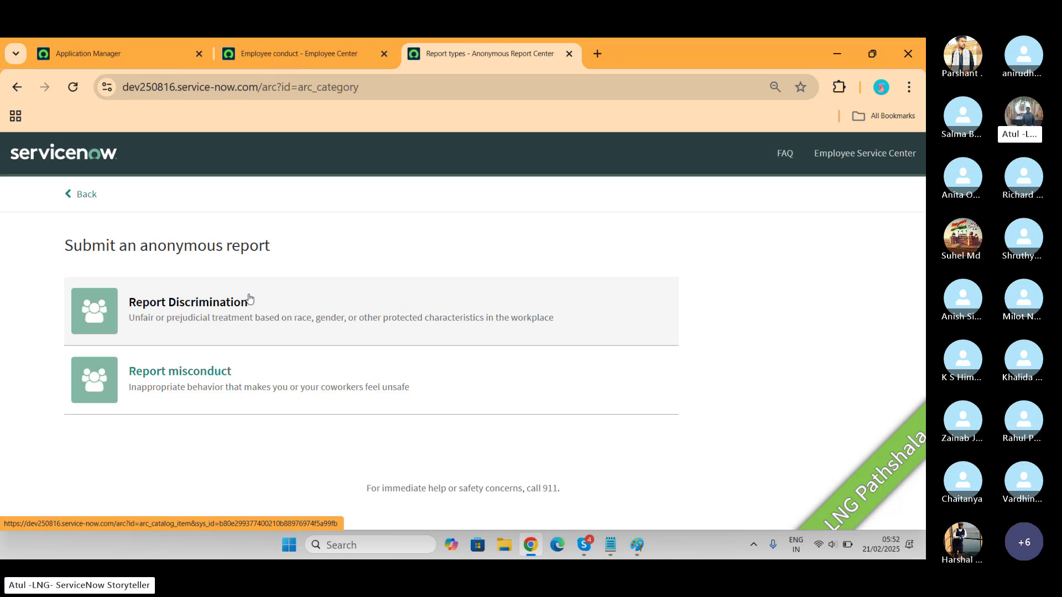
left_click(249, 299)
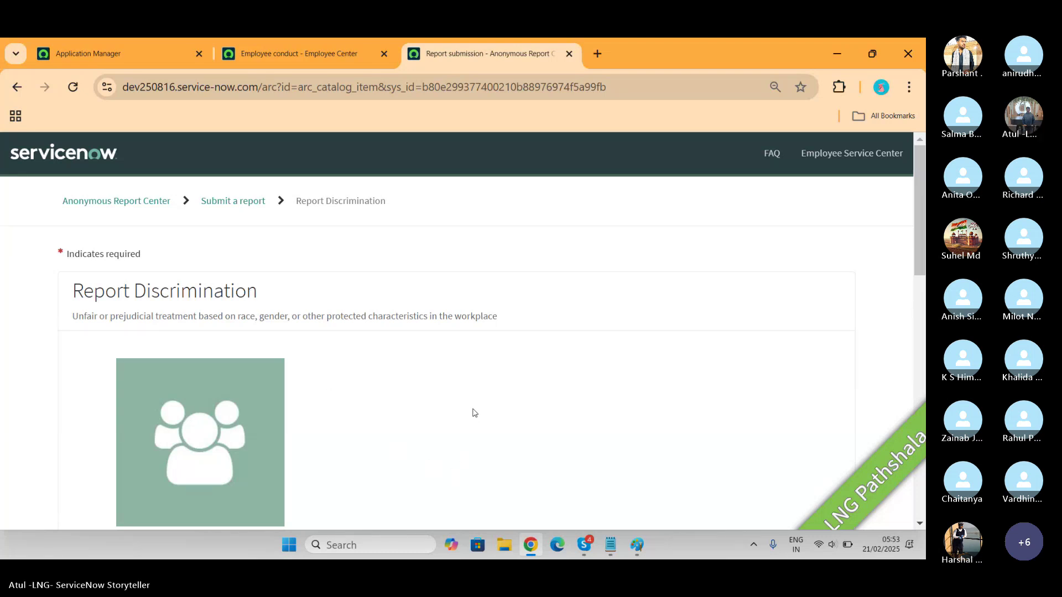
scroll(474, 412, "down", 7)
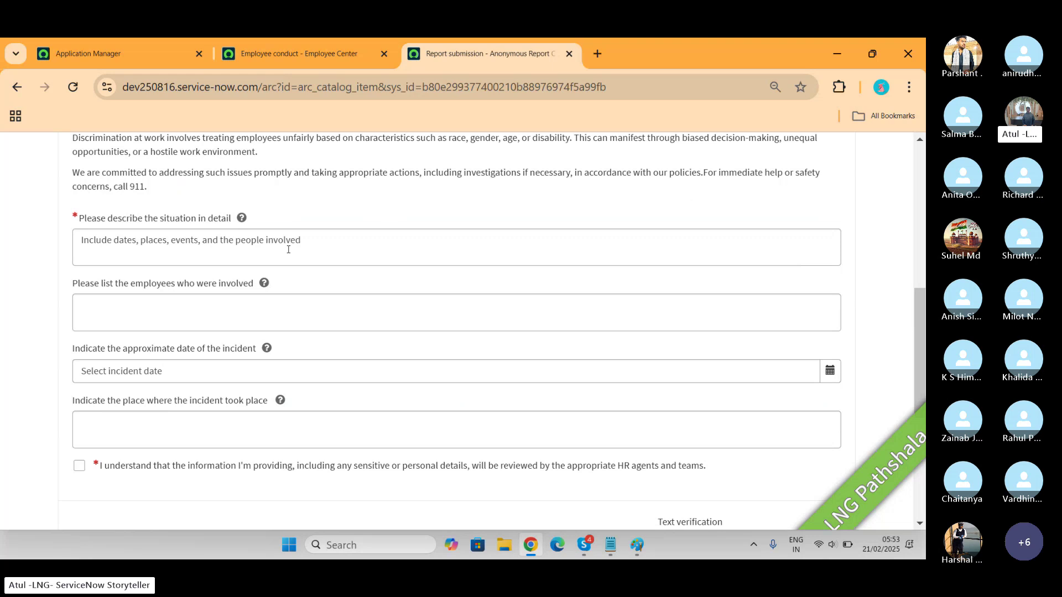
left_click(289, 249)
type("jkh")
key("BackSpace")
key("BackSpace")
key("BackSpace")
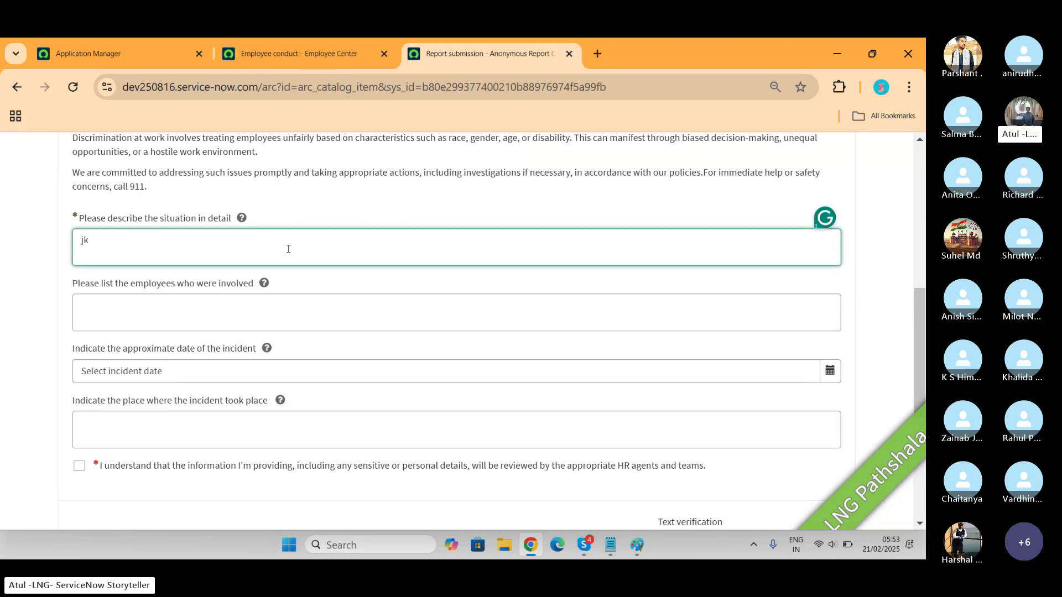
type("LNG")
key("ctrl+a")
key("ctrl+c")
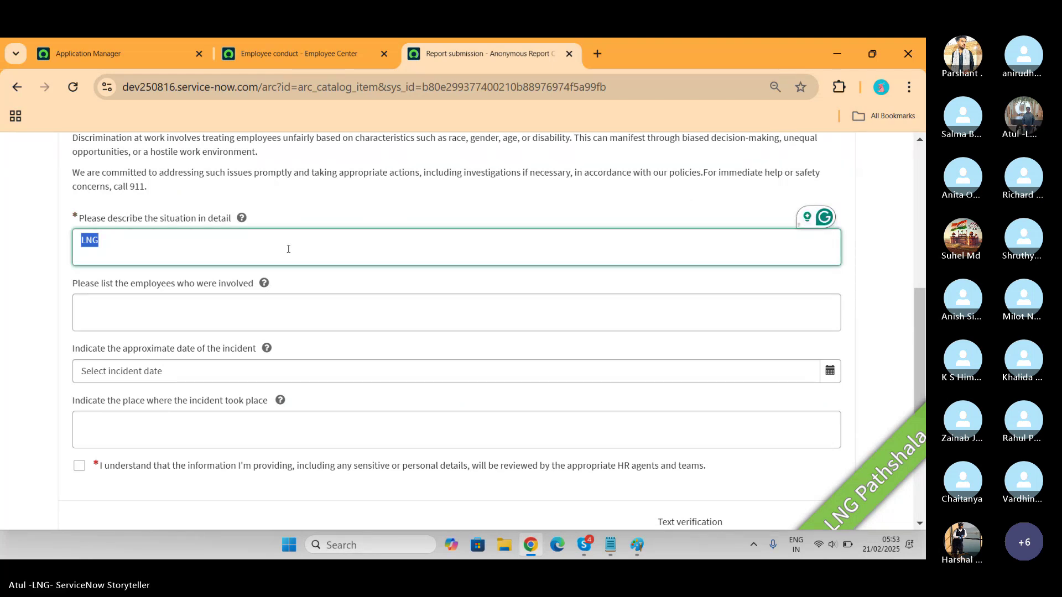
Fill employees with LNG, date 2025-02-12, place 'online n offline', and tick the acknowledgement
left_click(280, 321)
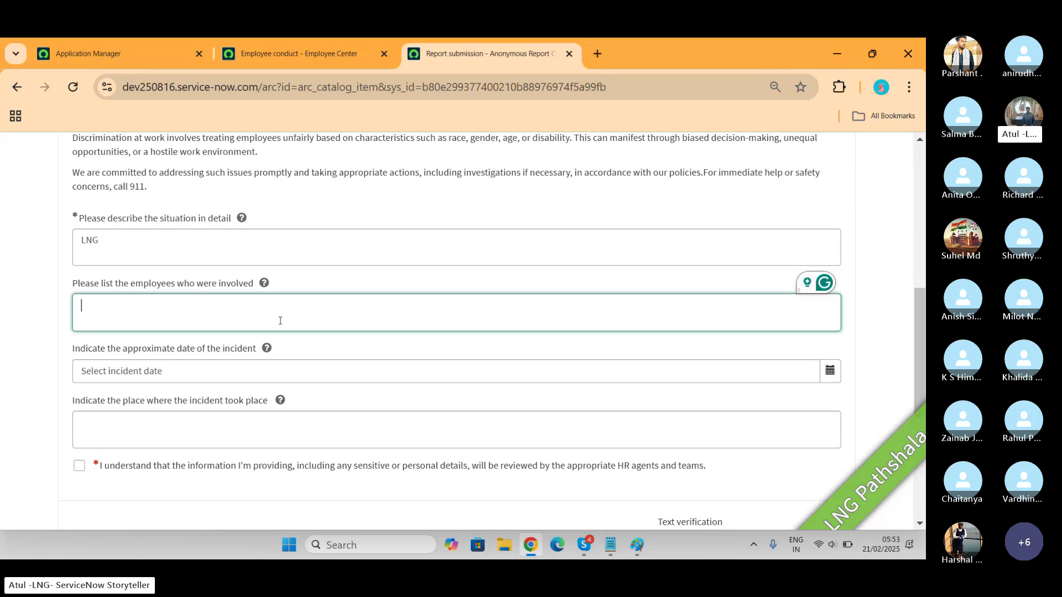
key("ctrl+v")
key("ctrl+v")
key("ctrl+v")
key("ctrl+v")
key("ctrl+v")
key("ctrl+v")
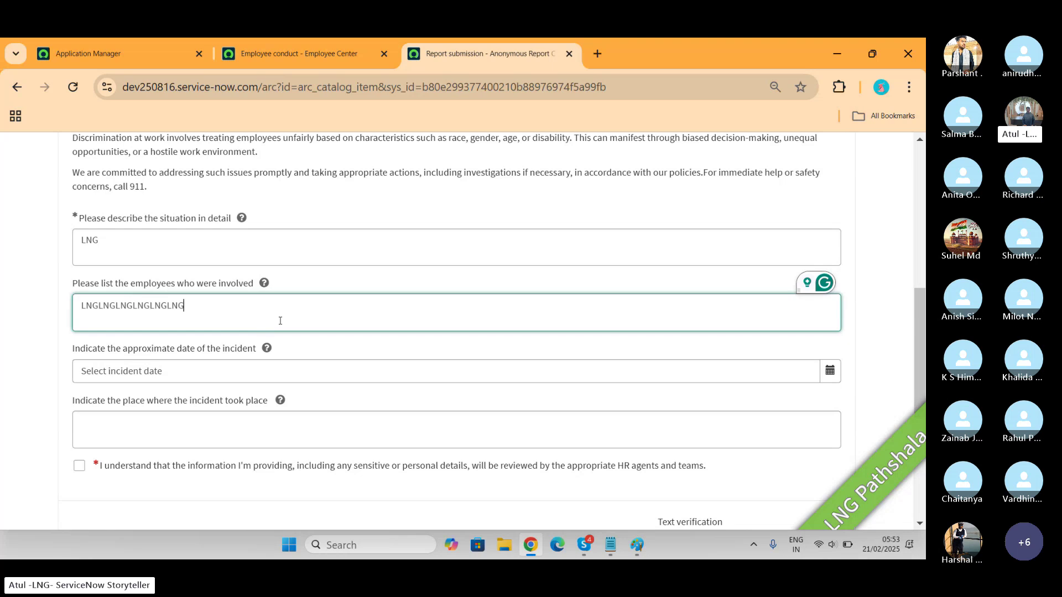
key("ctrl+v")
left_click(244, 361)
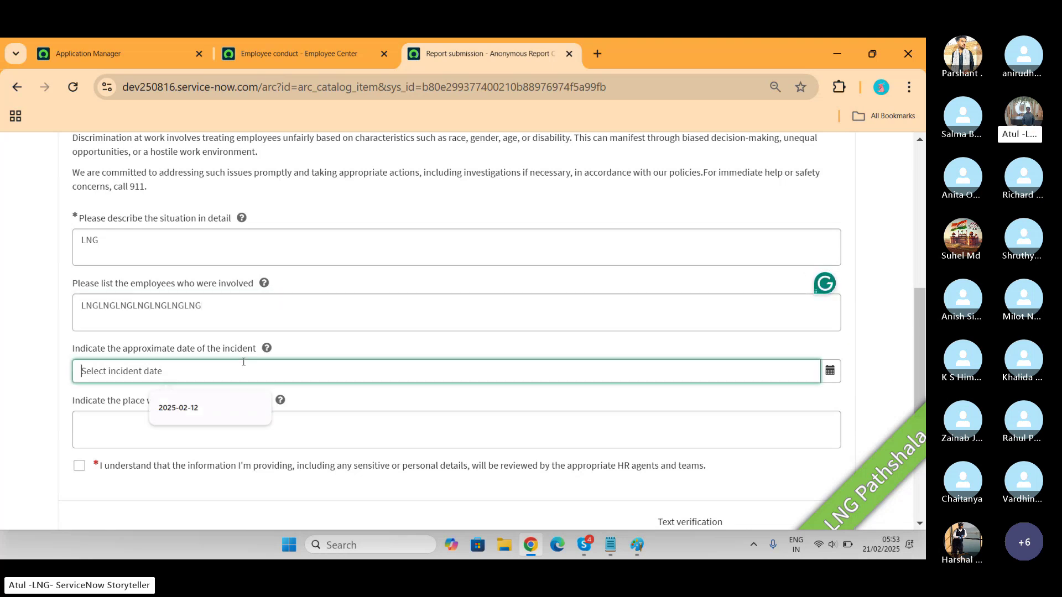
left_click(185, 408)
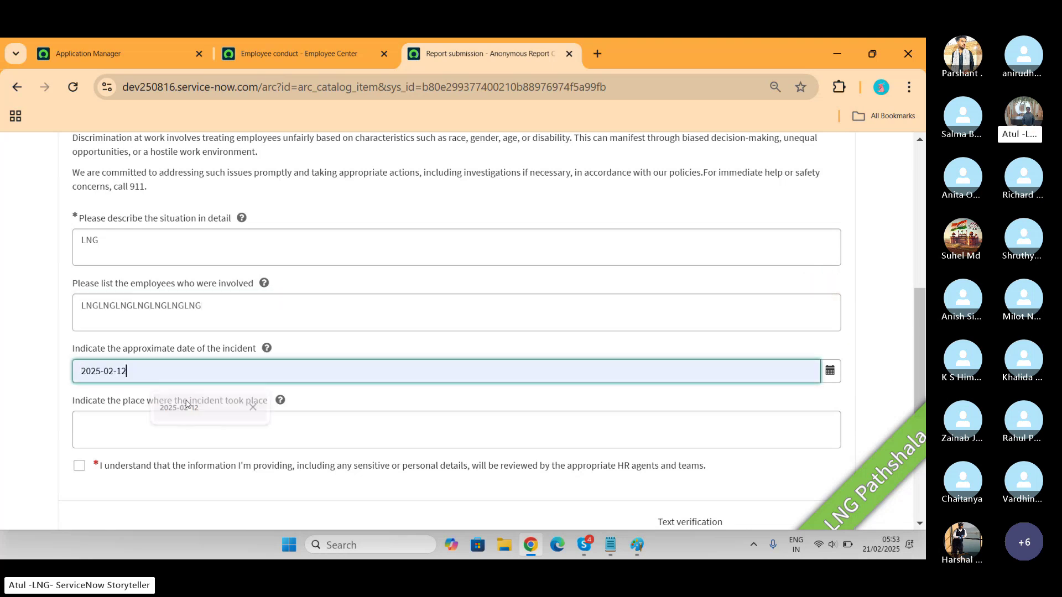
left_click(200, 436)
type("online ")
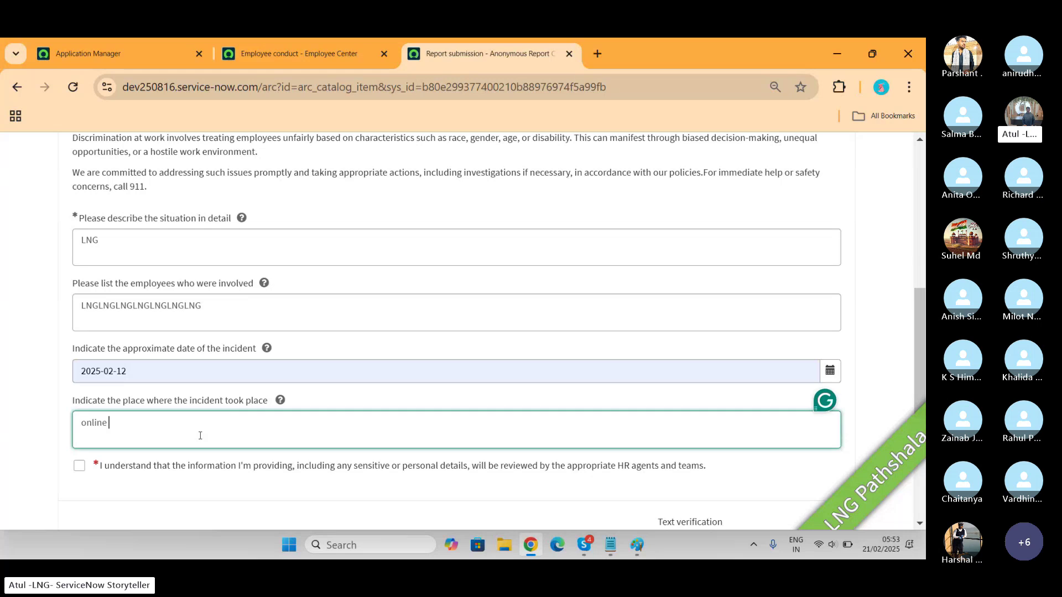
type("n offline")
scroll(200, 435, "down", 3)
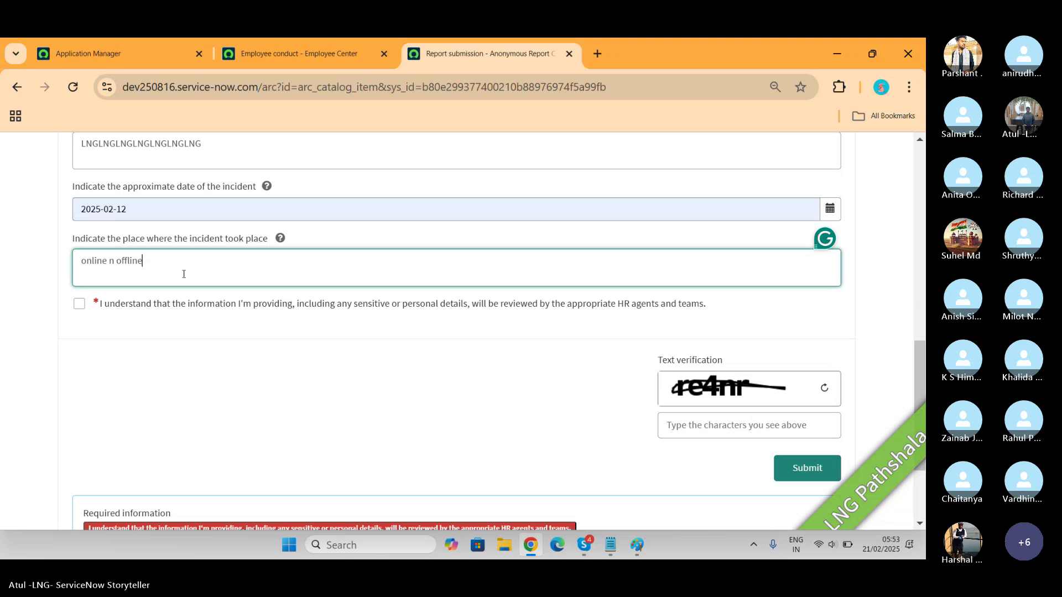
left_click(81, 306)
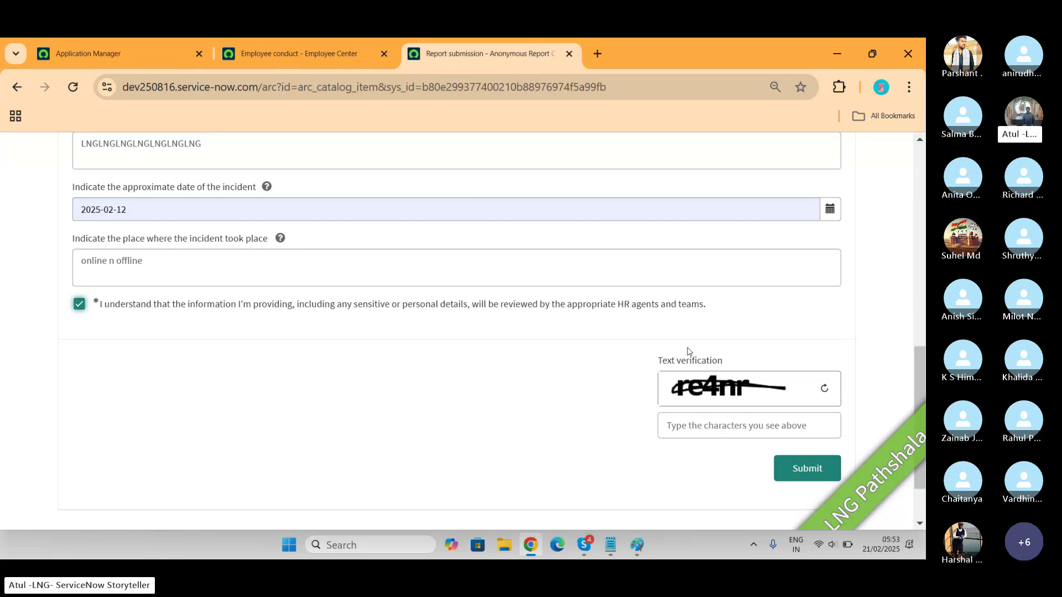
Enter the text-verification characters and submit, re-entering them after verification fails
left_click(707, 425)
type("r4")
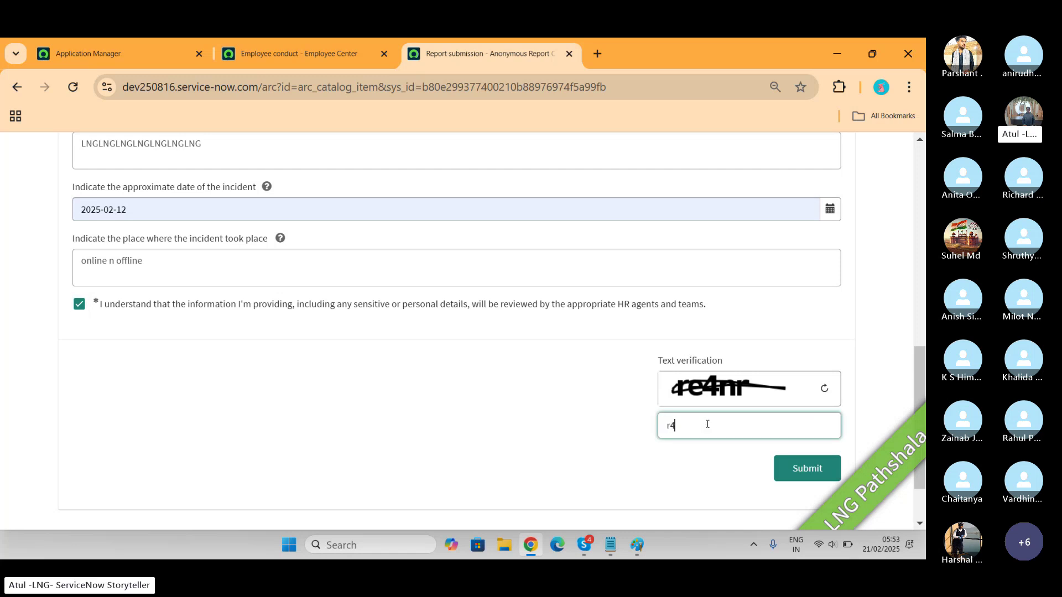
type("4nr")
left_click(784, 467)
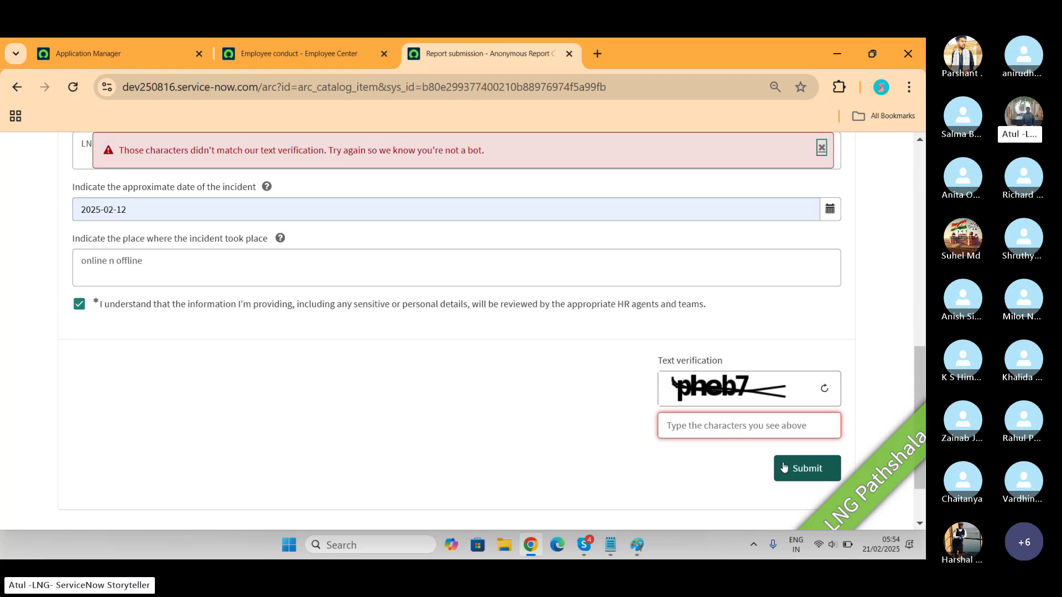
left_click(761, 429)
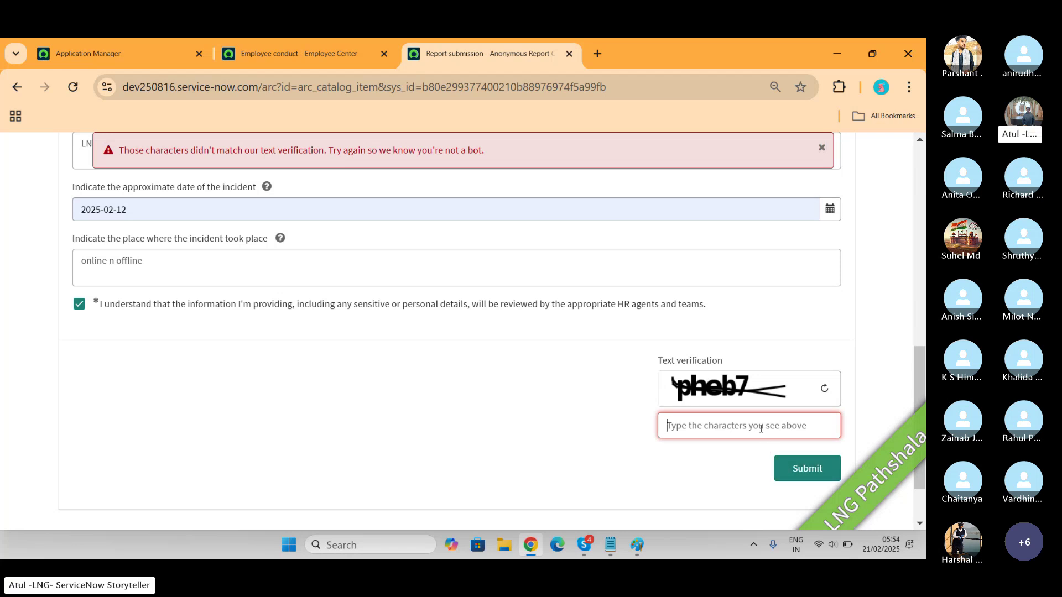
type("pheb")
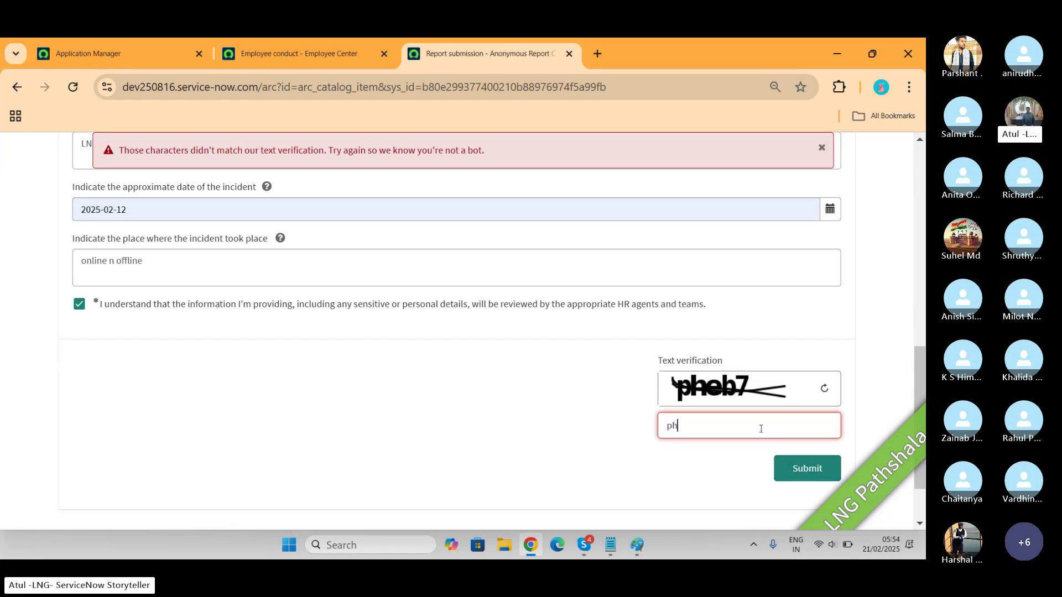
type("7")
Resubmit the report, download its PDF copy, and select the report key in it
left_click(820, 468)
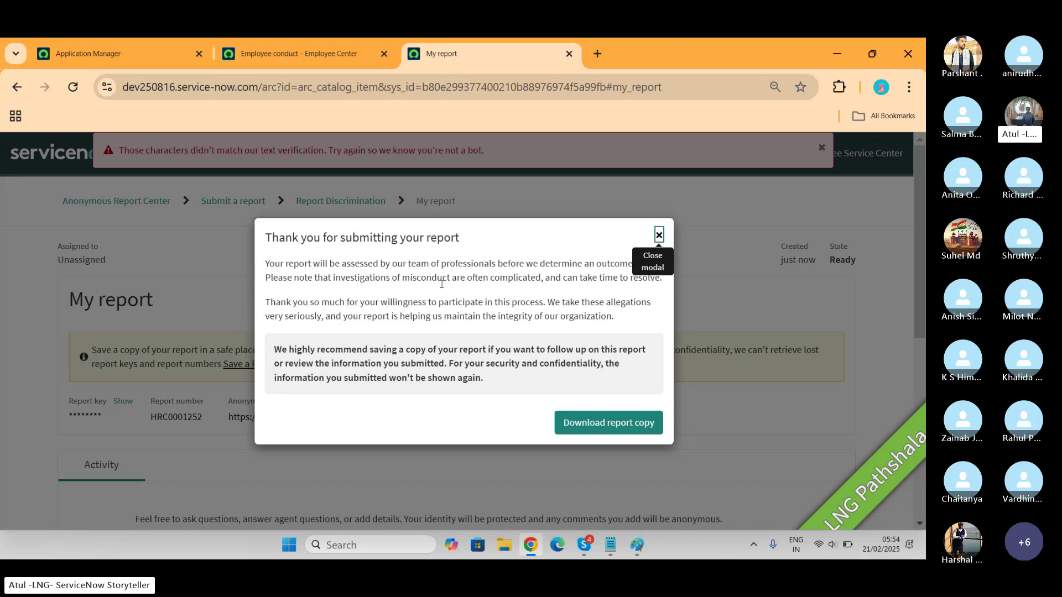
left_click(609, 427)
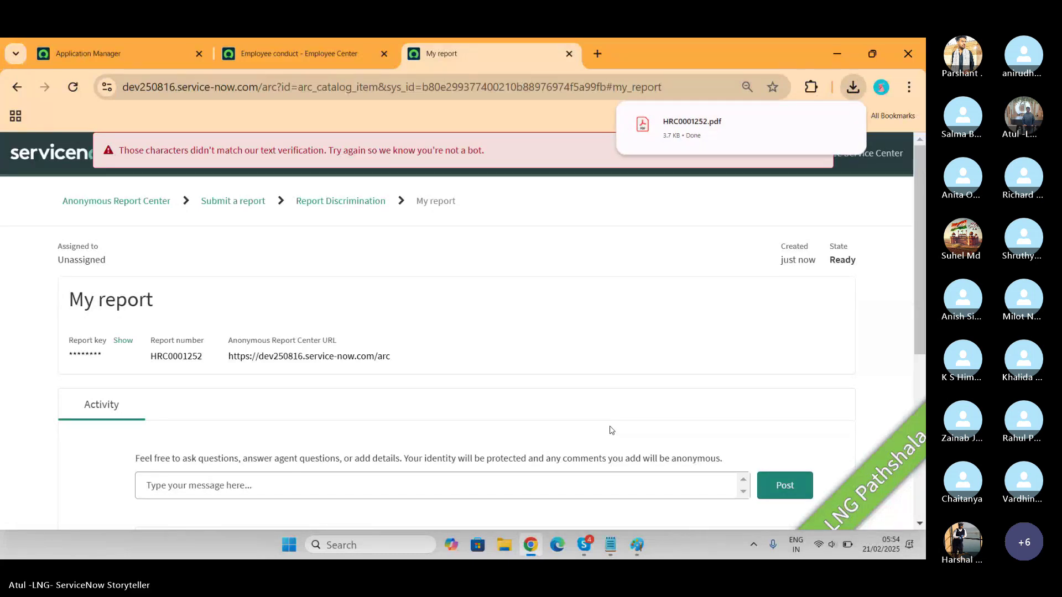
left_click(677, 136)
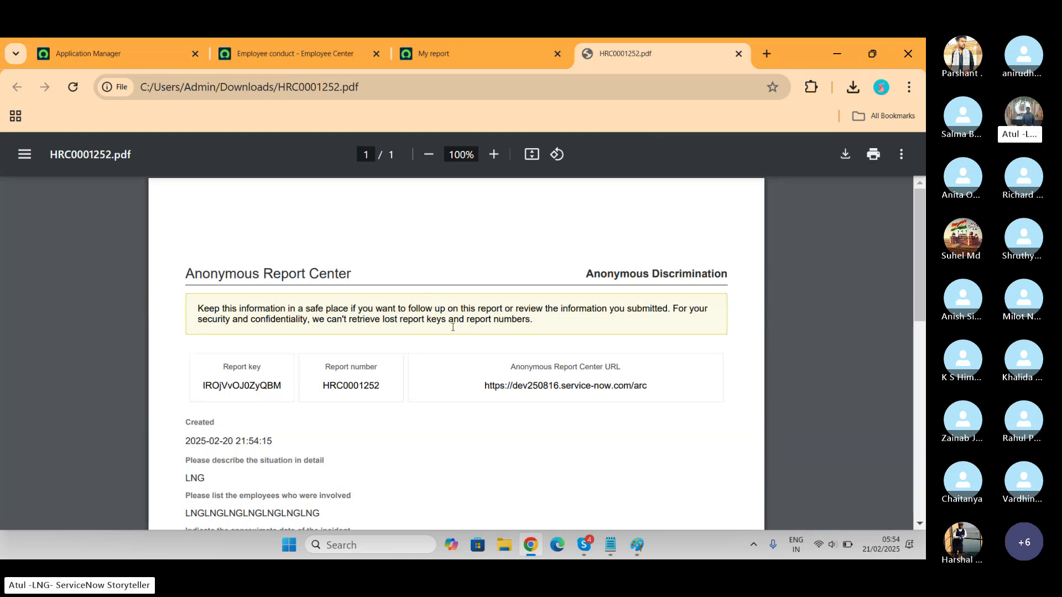
scroll(452, 327, "down", 7)
scroll(453, 326, "up", 5)
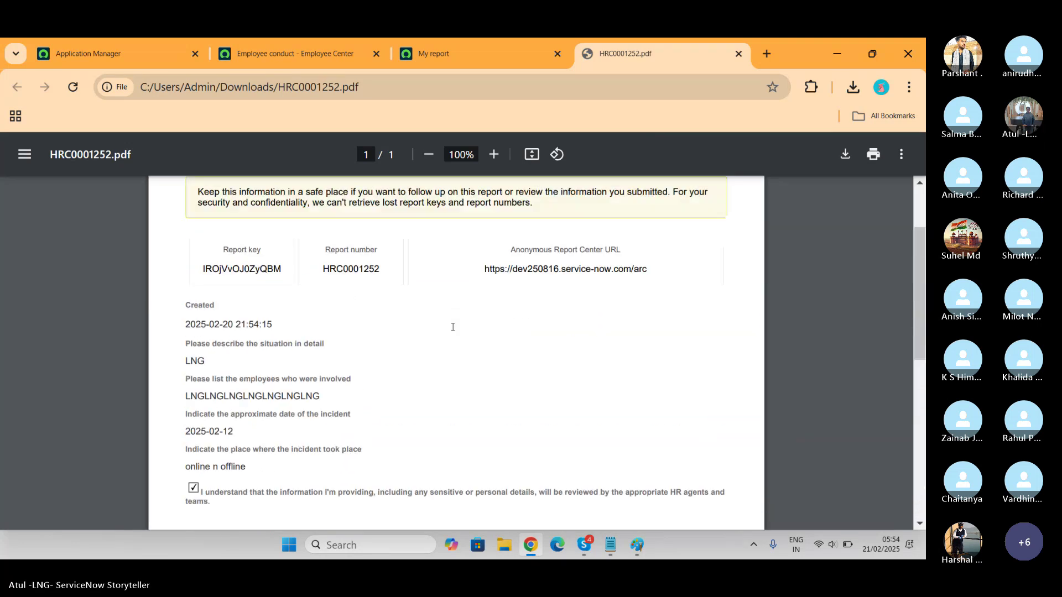
scroll(453, 326, "up", 2)
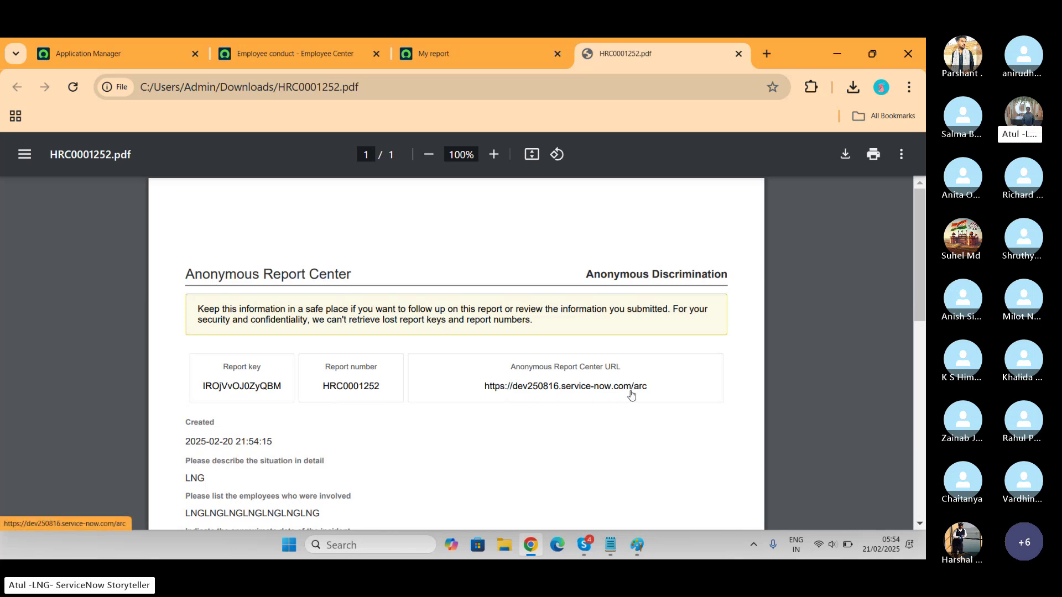
double_click(244, 389)
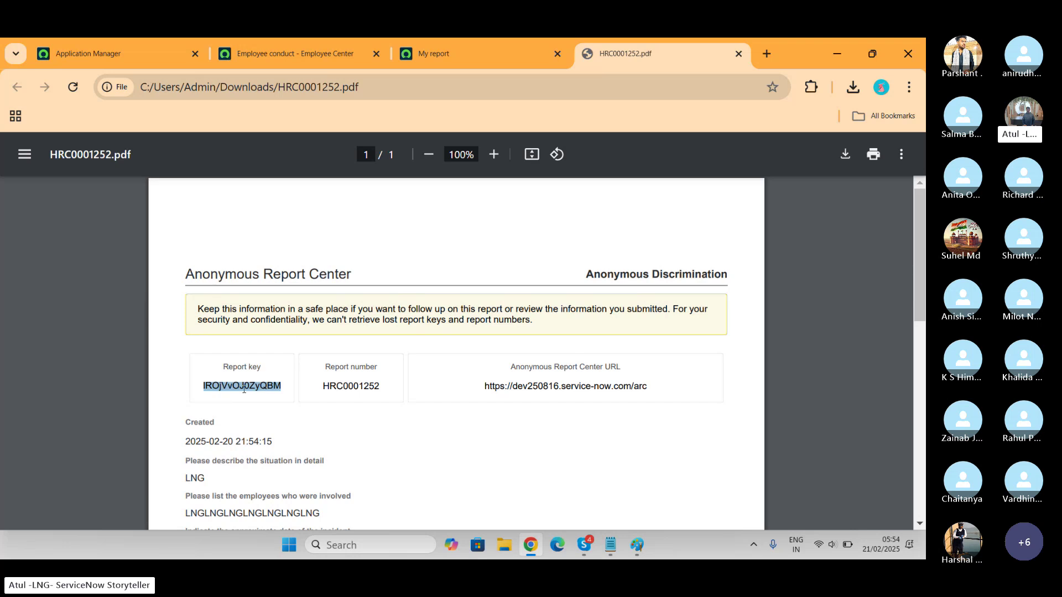
Return to the report page, dismiss the verification error, and go to the Employee Service Center
left_click(318, 55)
left_click(451, 51)
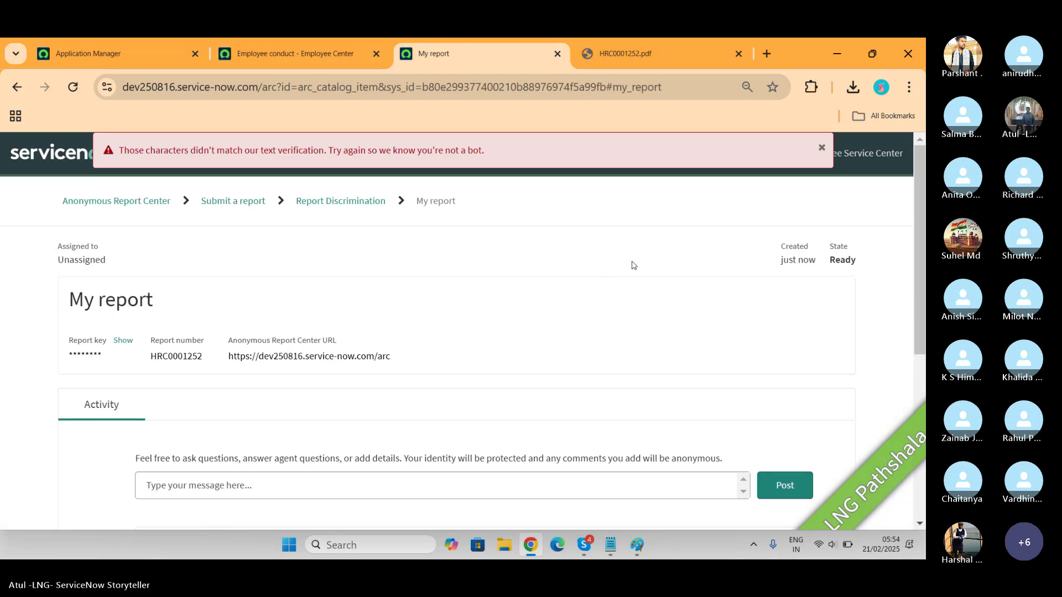
left_click(821, 148)
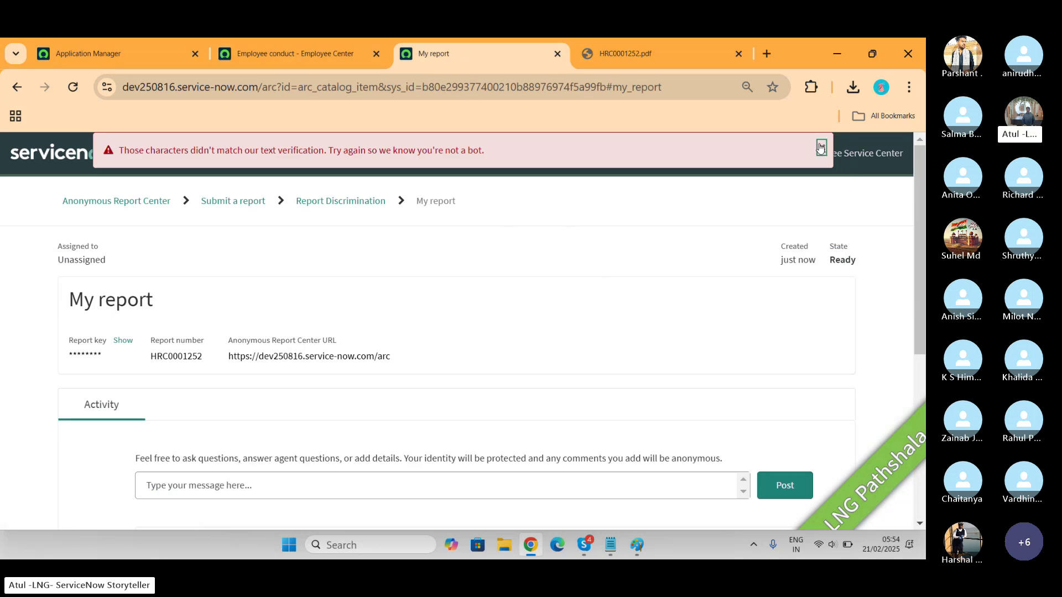
left_click(857, 161)
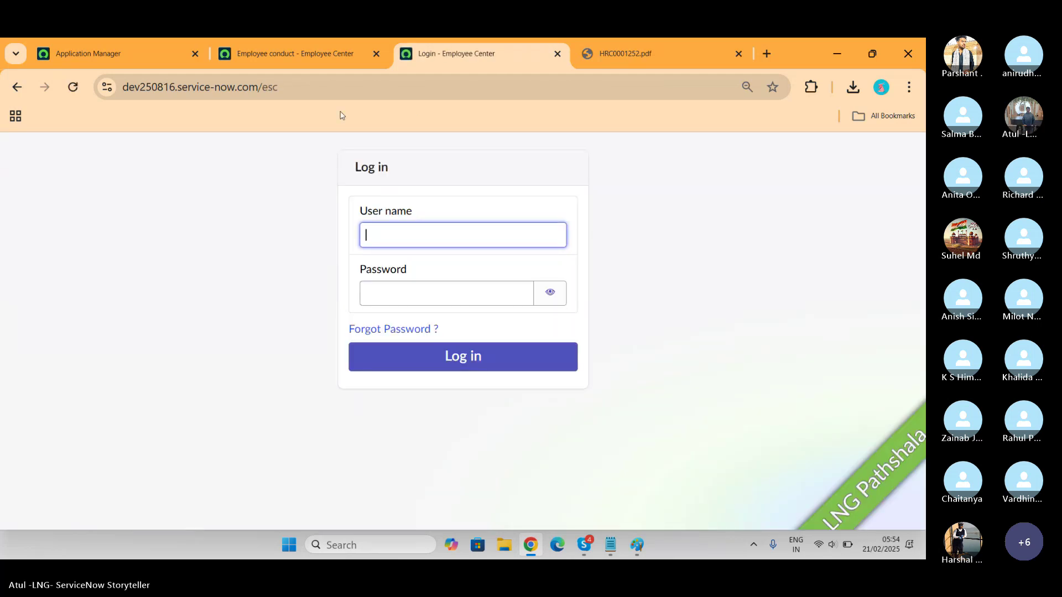
Change the page address from /esc to /arc and choose Follow up on a report
left_click(276, 87)
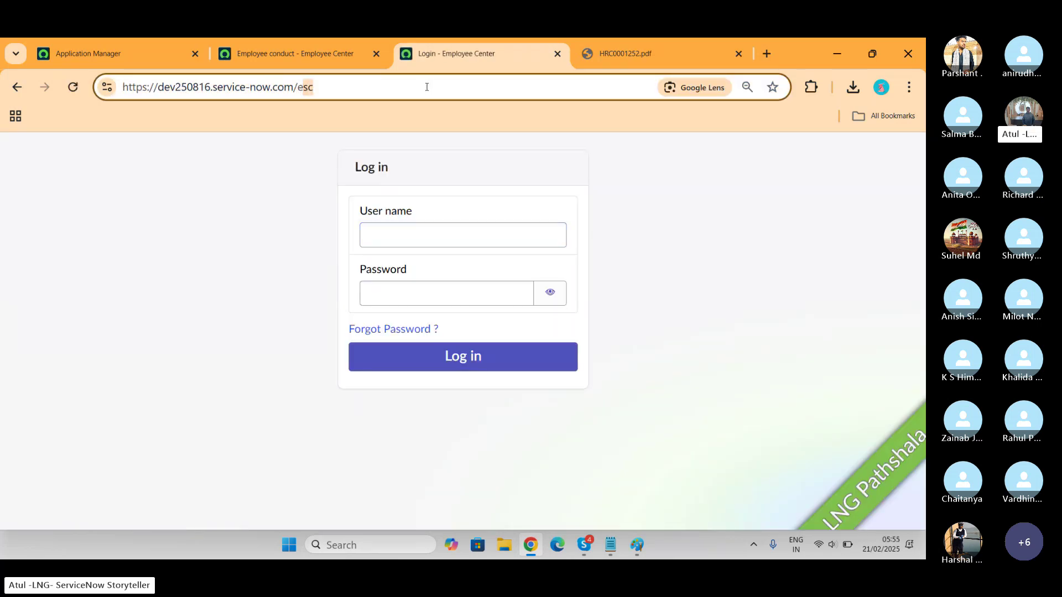
left_click(426, 87)
key("BackSpace")
key("BackSpace")
key("BackSpace")
type("arc")
key("Return")
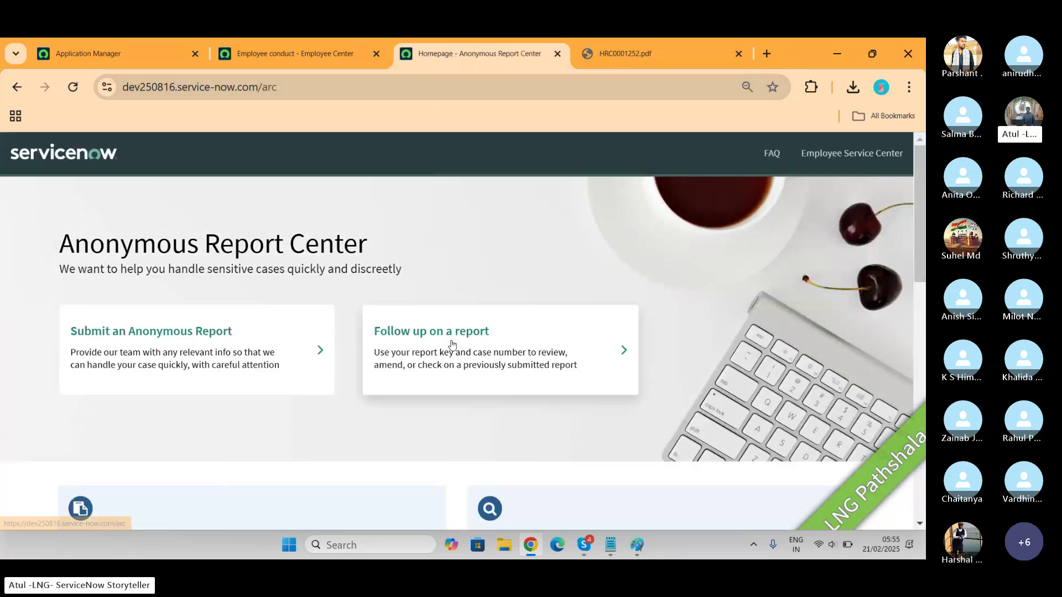
left_click(452, 344)
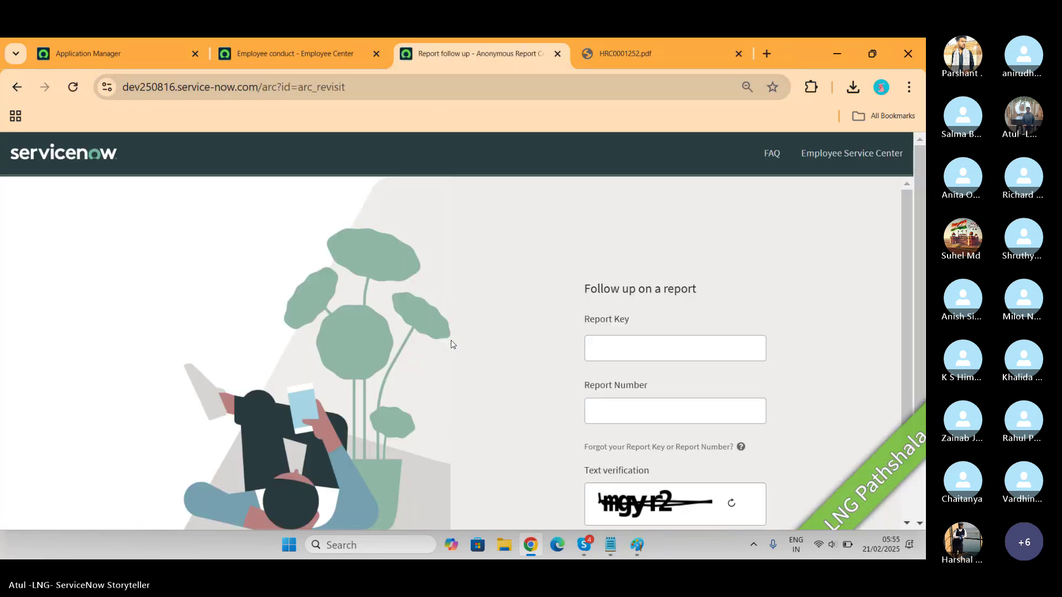
Paste the report key and report number HRC0001252 from the downloaded PDF
left_click(608, 353)
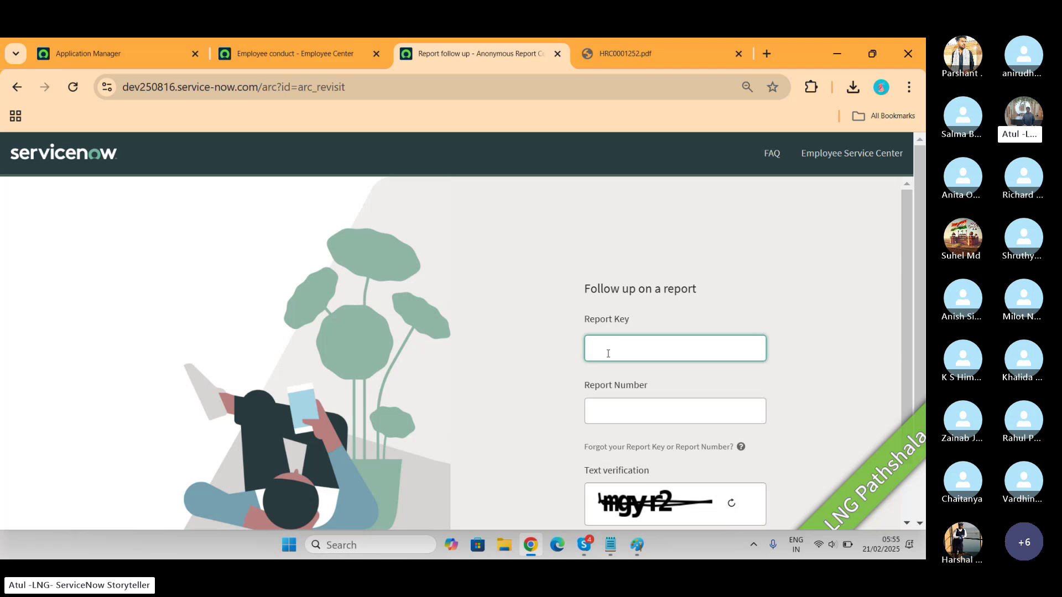
key("ctrl+v")
left_click(647, 52)
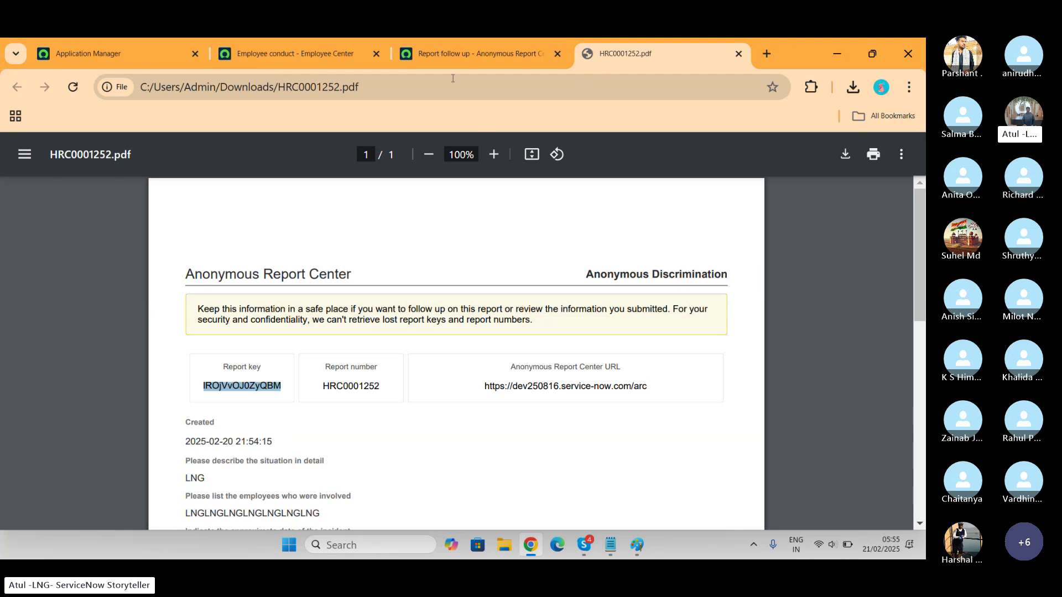
left_click(307, 58)
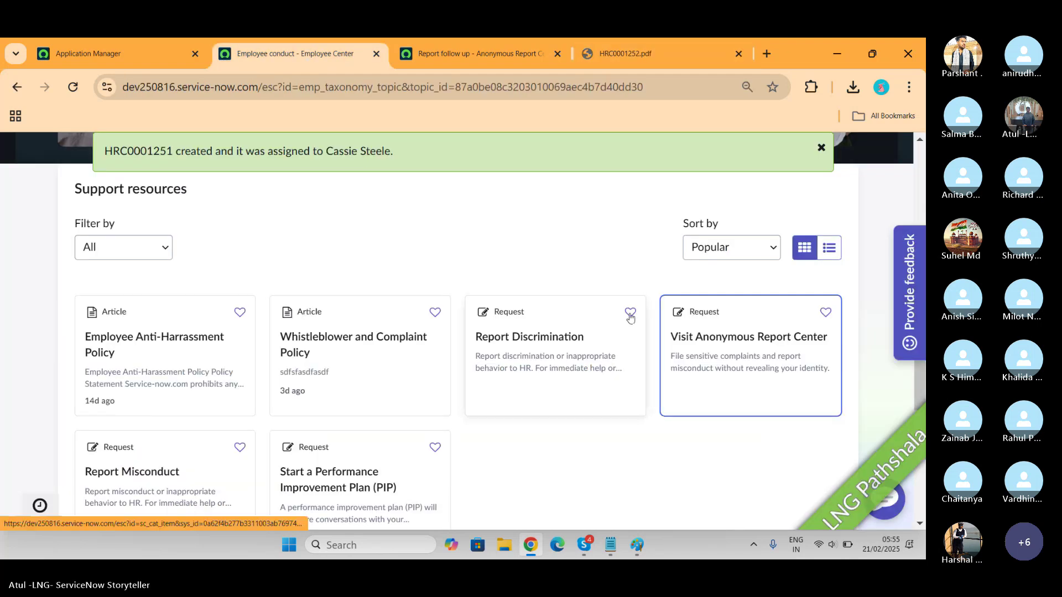
left_click(488, 52)
left_click(650, 408)
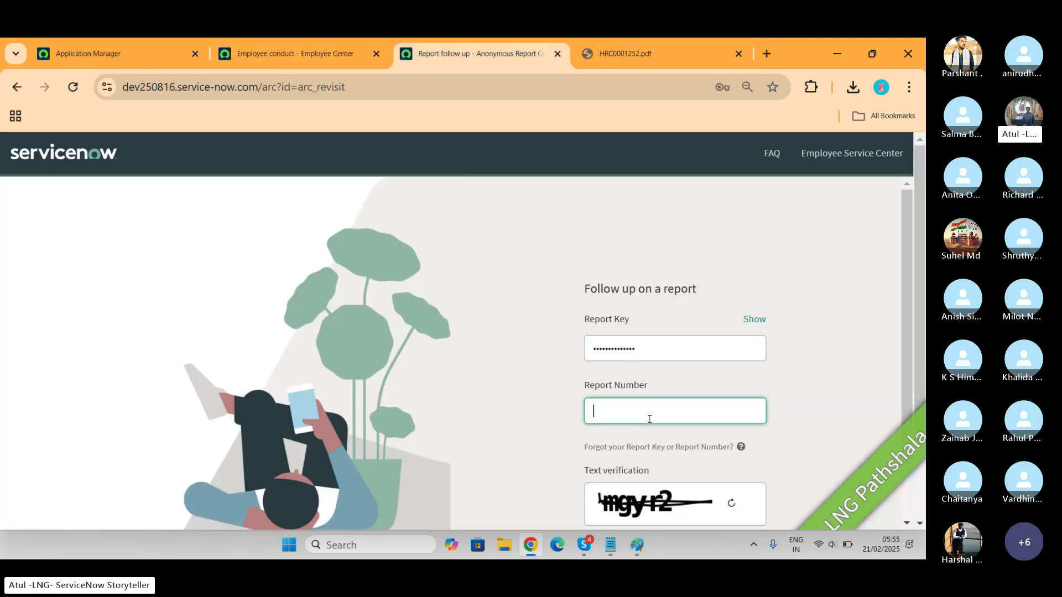
left_click(642, 54)
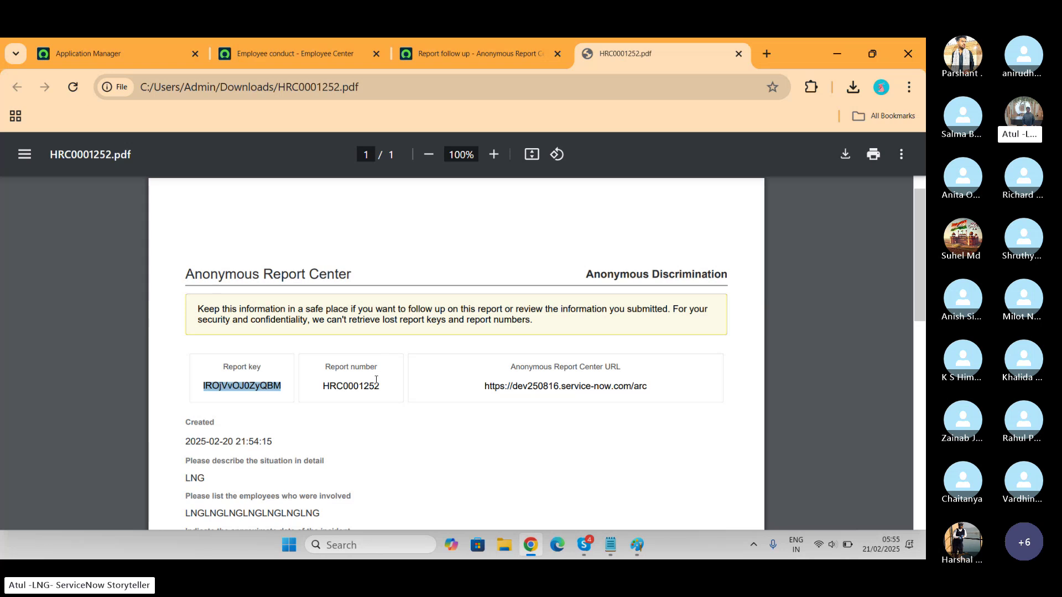
left_click_drag(380, 386, 319, 394)
key("ctrl+c")
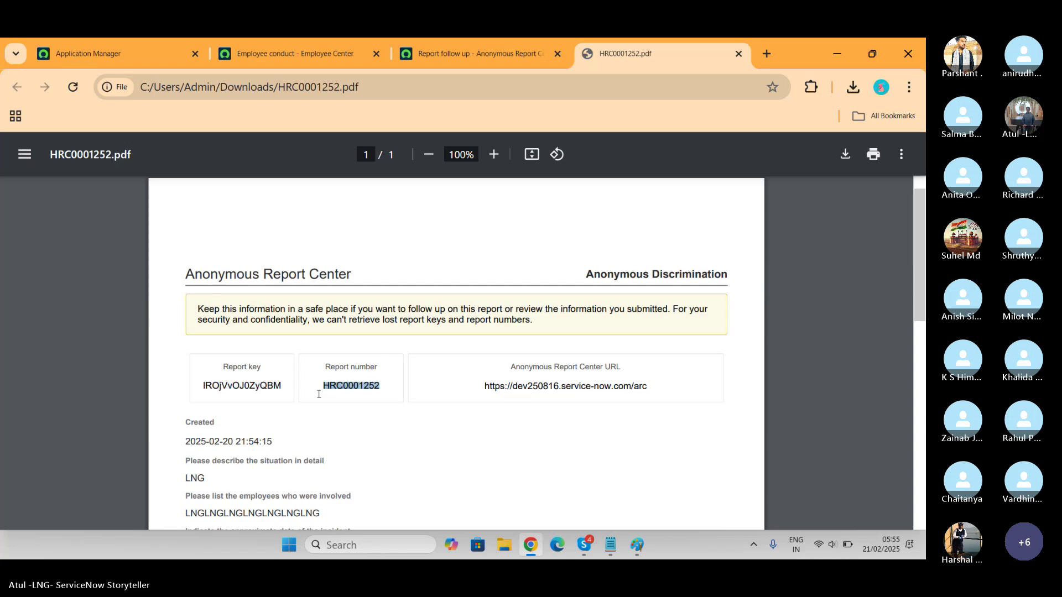
left_click(509, 58)
key("ctrl+v")
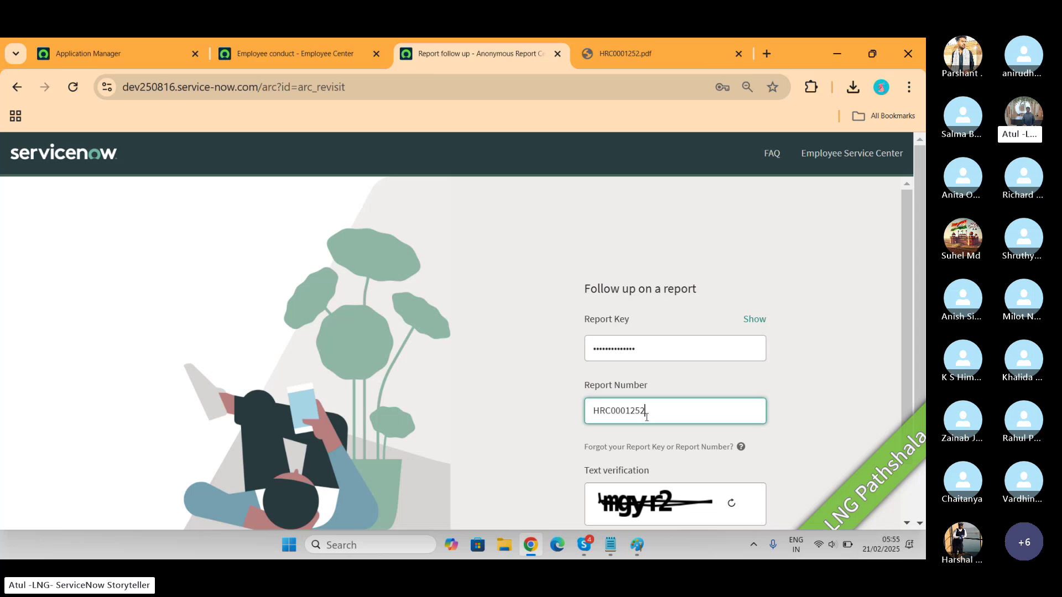
Enter the text-verification characters and submit to view report HRC0001252
scroll(646, 417, "down", 1)
left_click(663, 476)
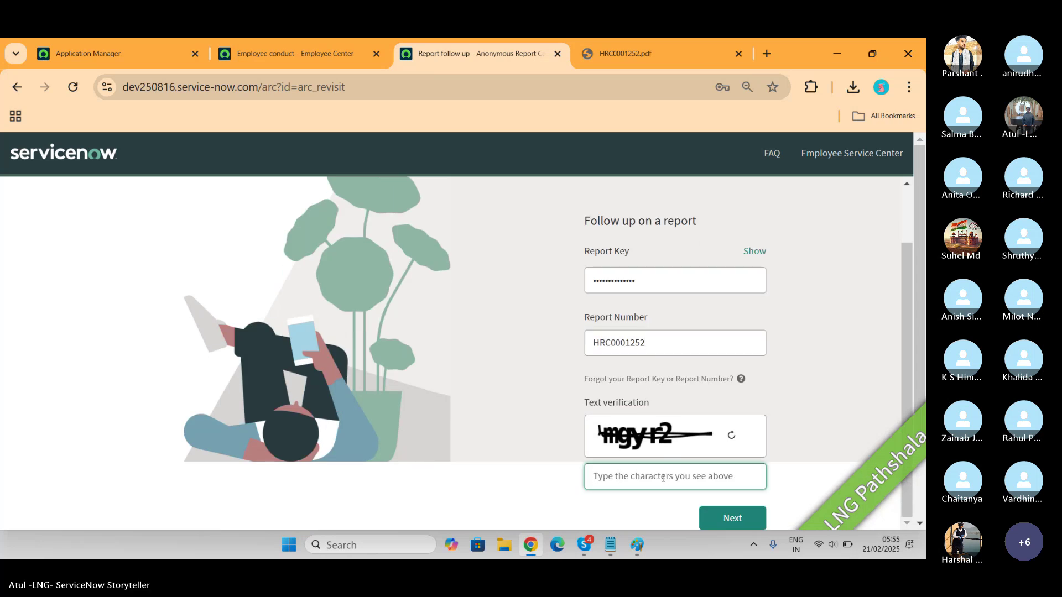
type("mgy")
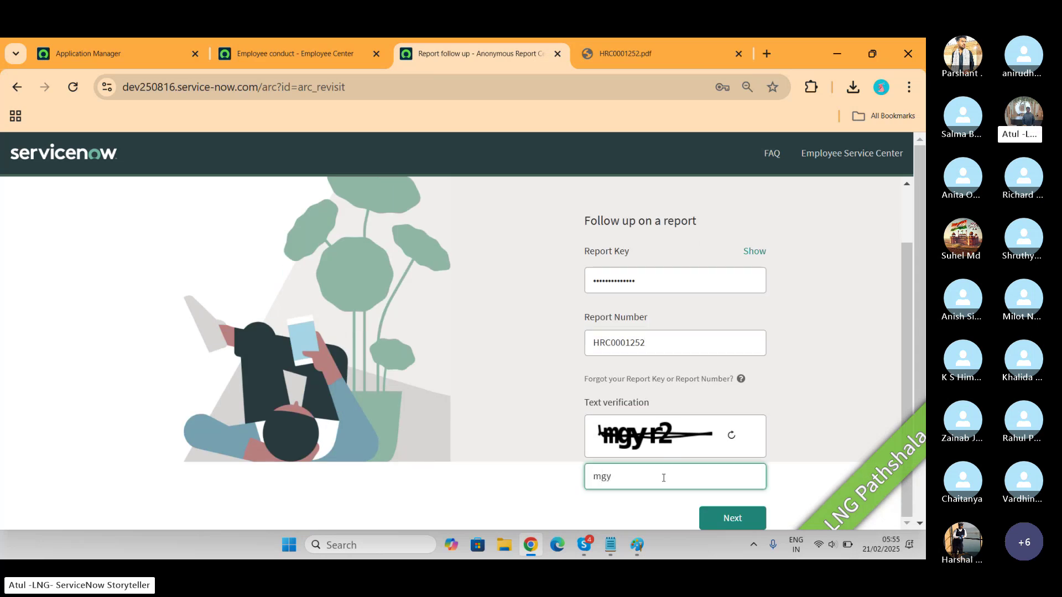
type("r2")
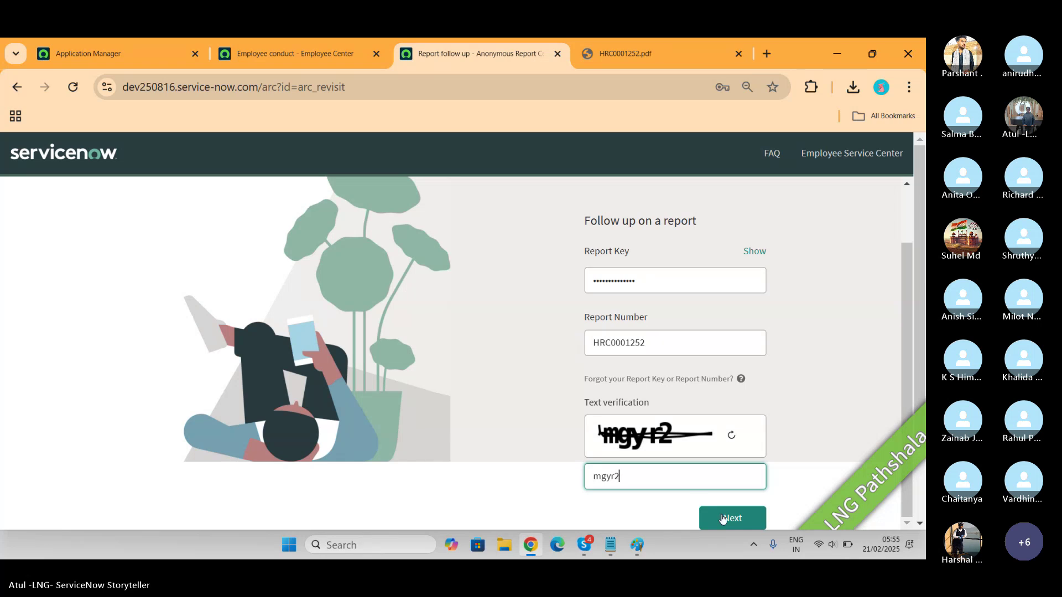
left_click(724, 519)
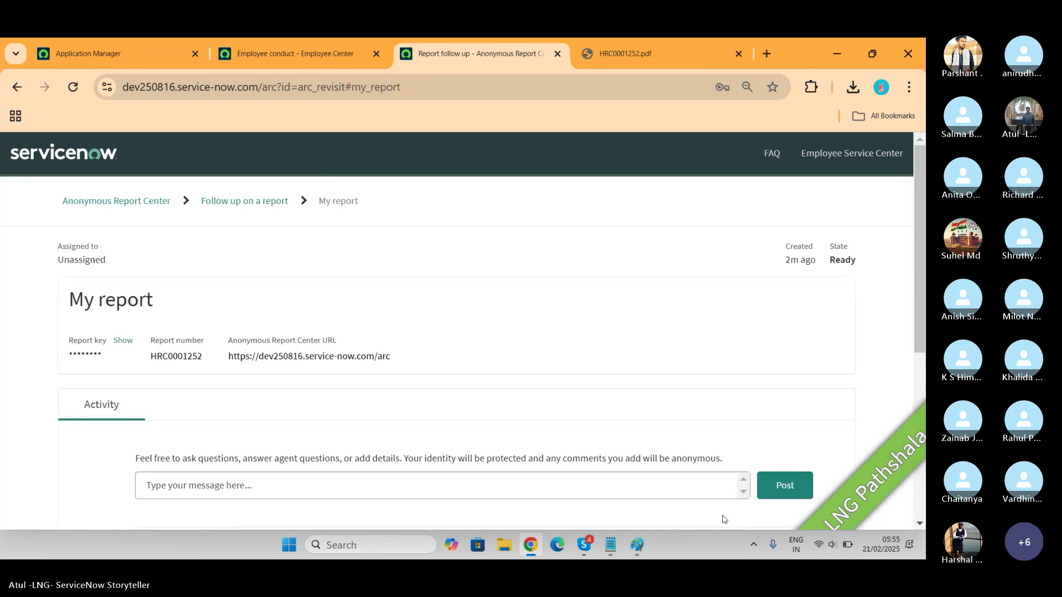
scroll(619, 391, "down", 5)
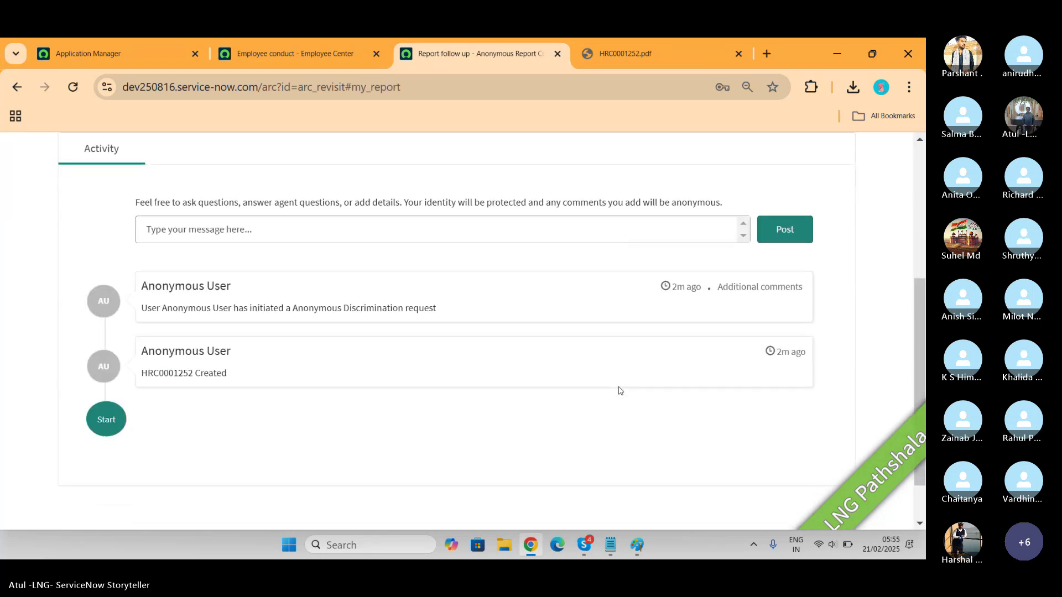
scroll(619, 391, "up", 5)
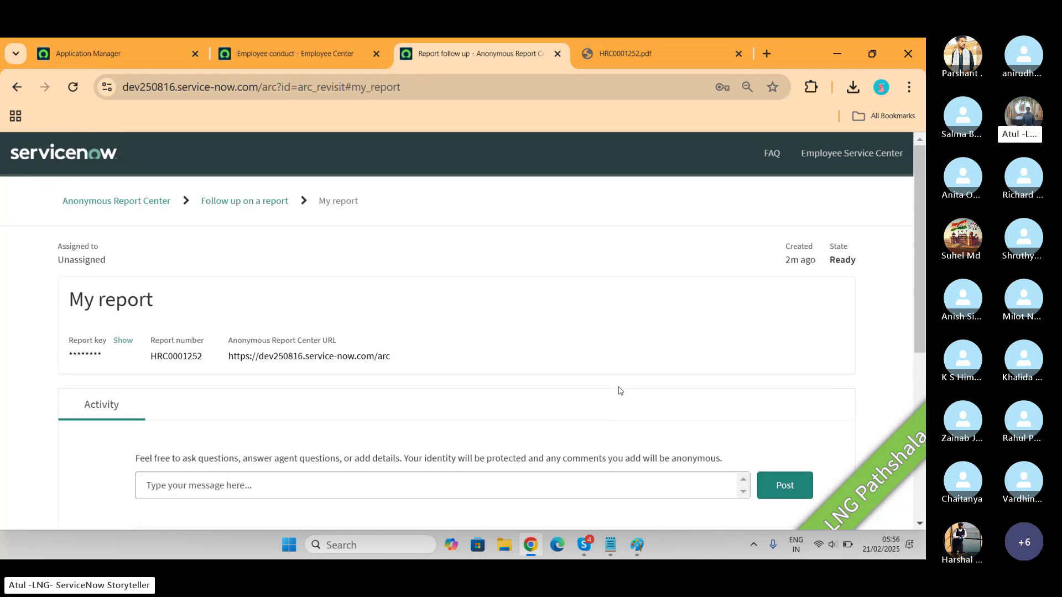
Log back in as administrator from the Application Manager's session-expired dialog
left_click(103, 55)
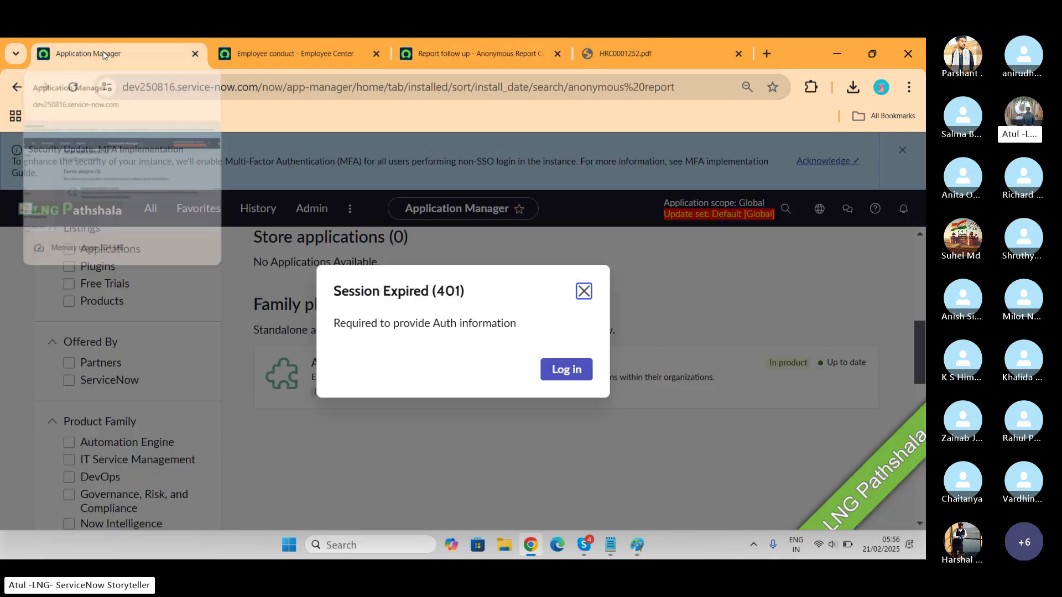
left_click(550, 373)
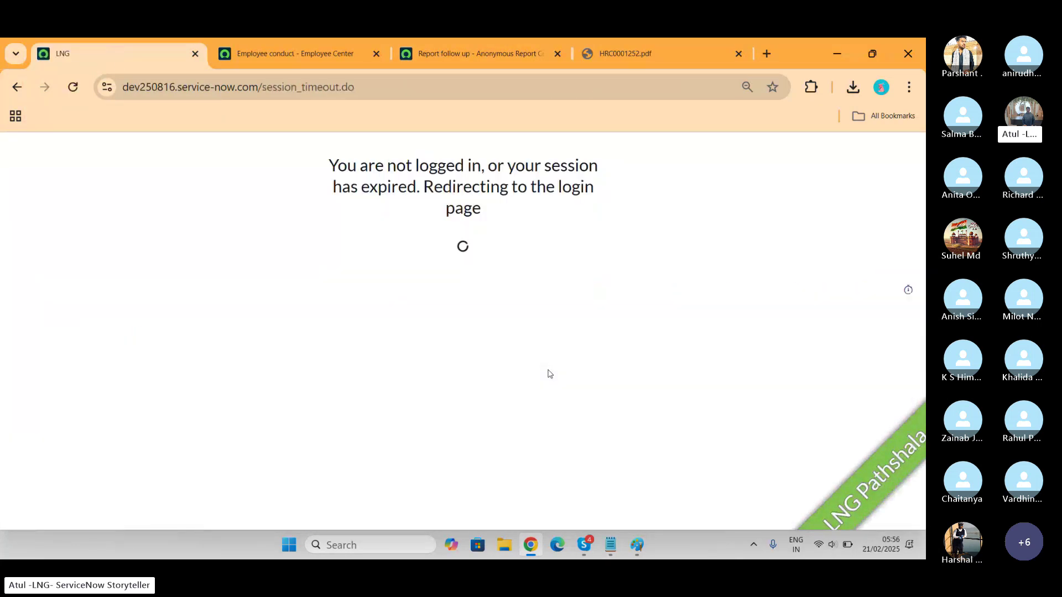
type("ad")
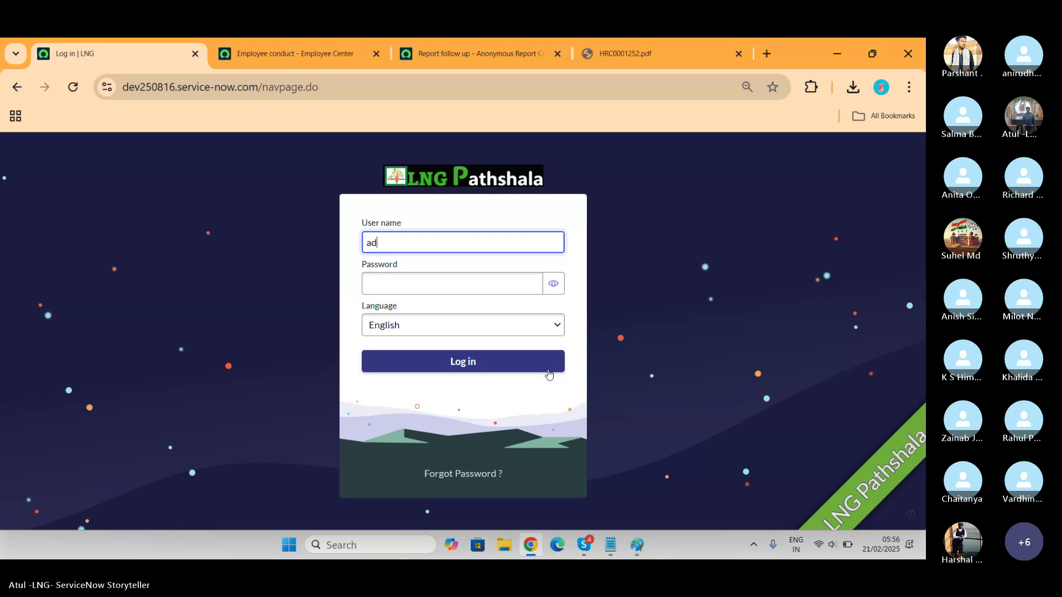
type("min")
key("Tab")
type("*********")
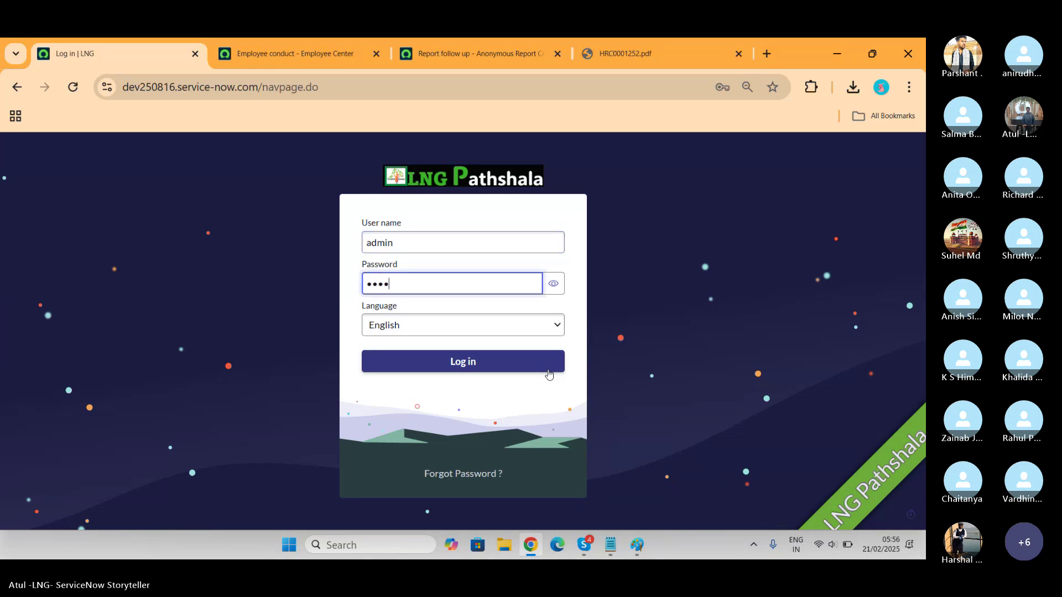
key("Return")
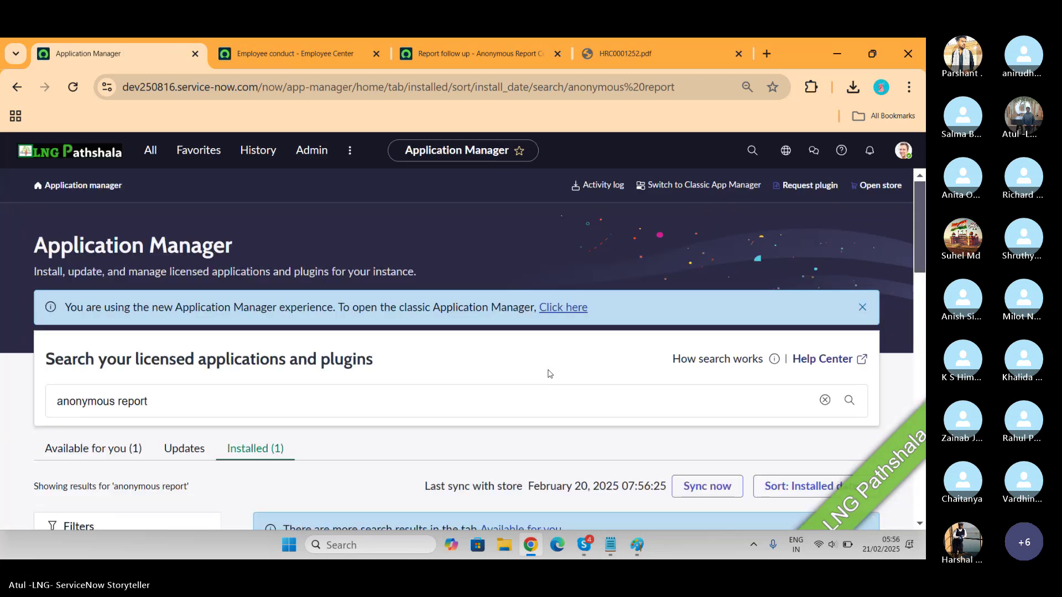
Search globally for HRC0001252 to open its Employee Relations case, dismissing the MFA notice
left_click(151, 150)
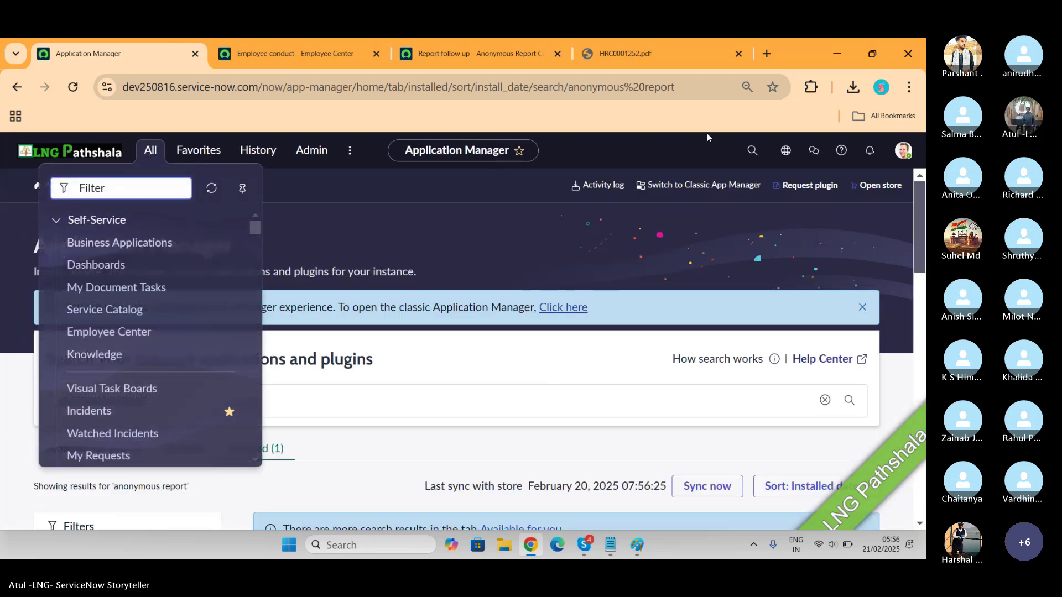
left_click(751, 150)
key("ctrl+v")
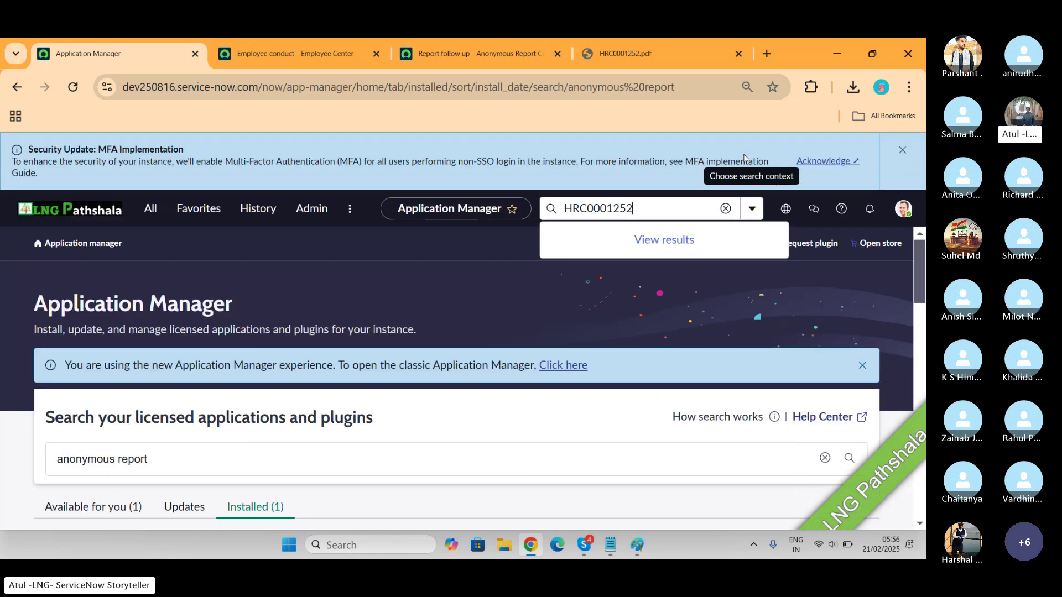
key("Return")
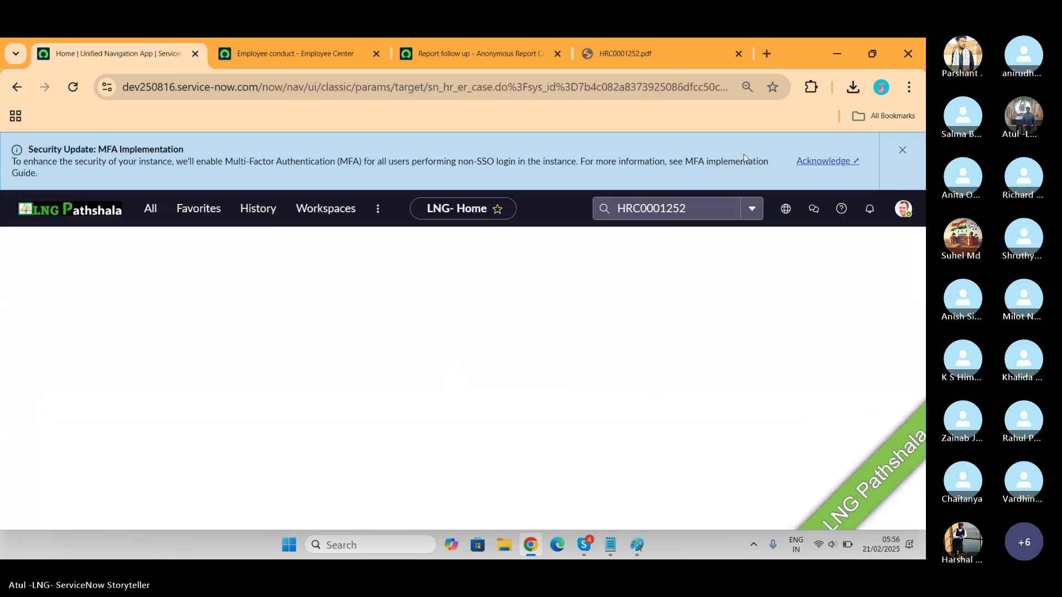
left_click(902, 150)
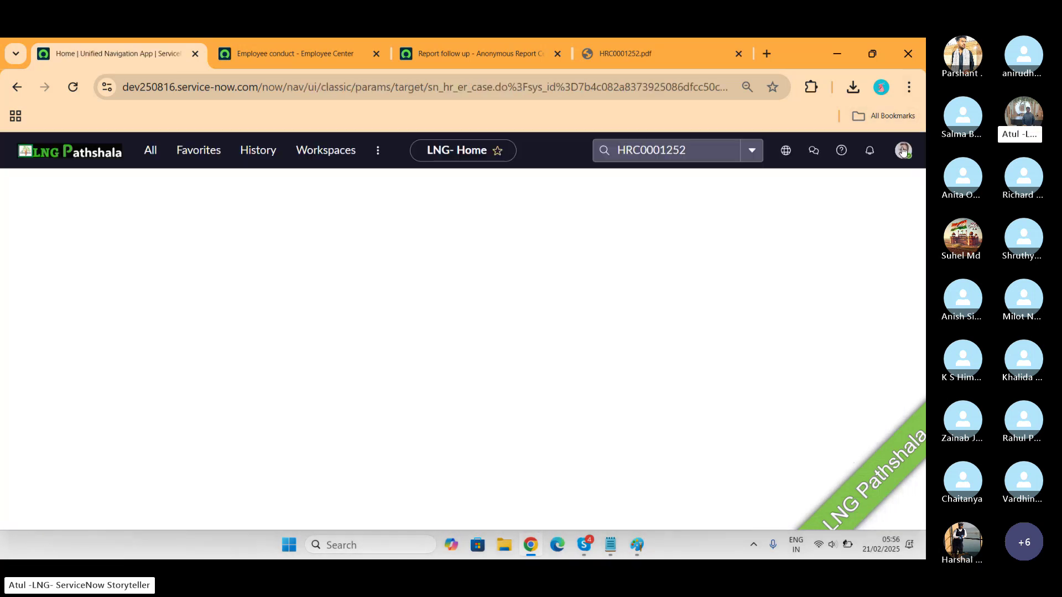
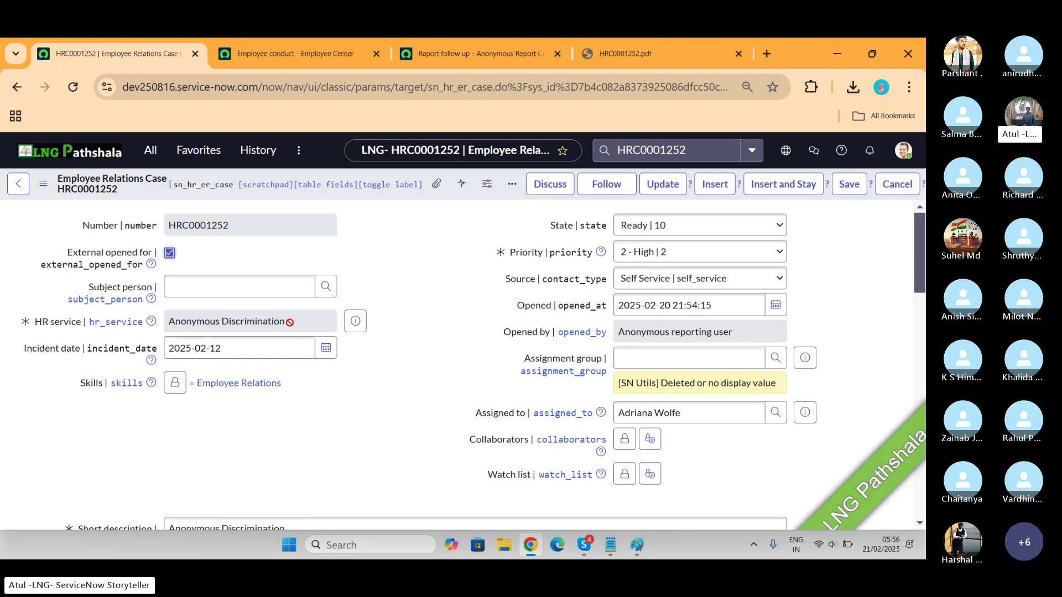
Highlight the Anonymous Discrimination HR service value and scroll down to the case's related lists
left_click_drag(286, 323, 117, 320)
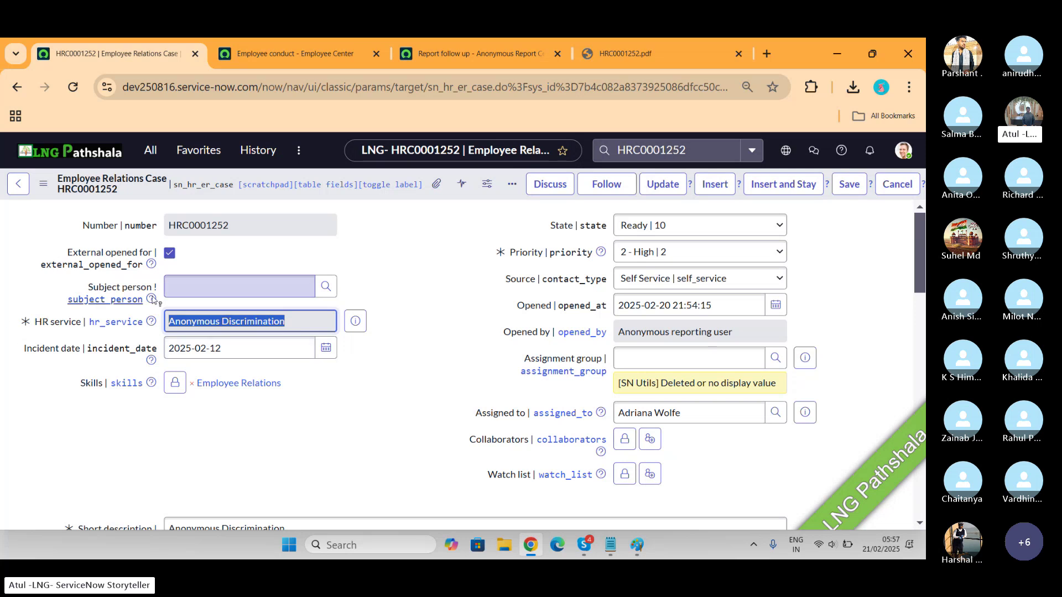
scroll(446, 323, "down", 5)
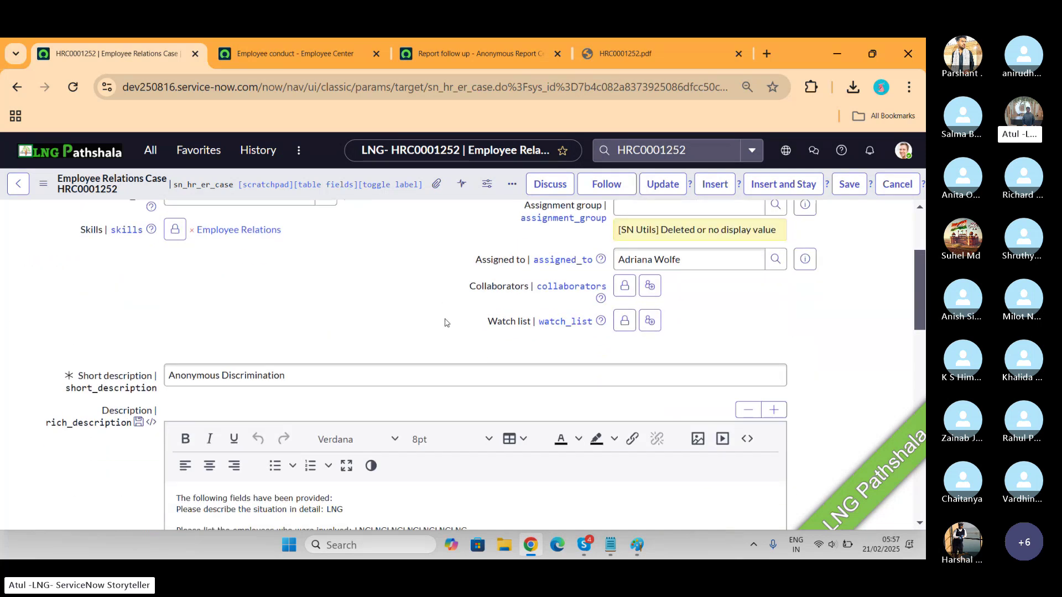
scroll(446, 322, "down", 12)
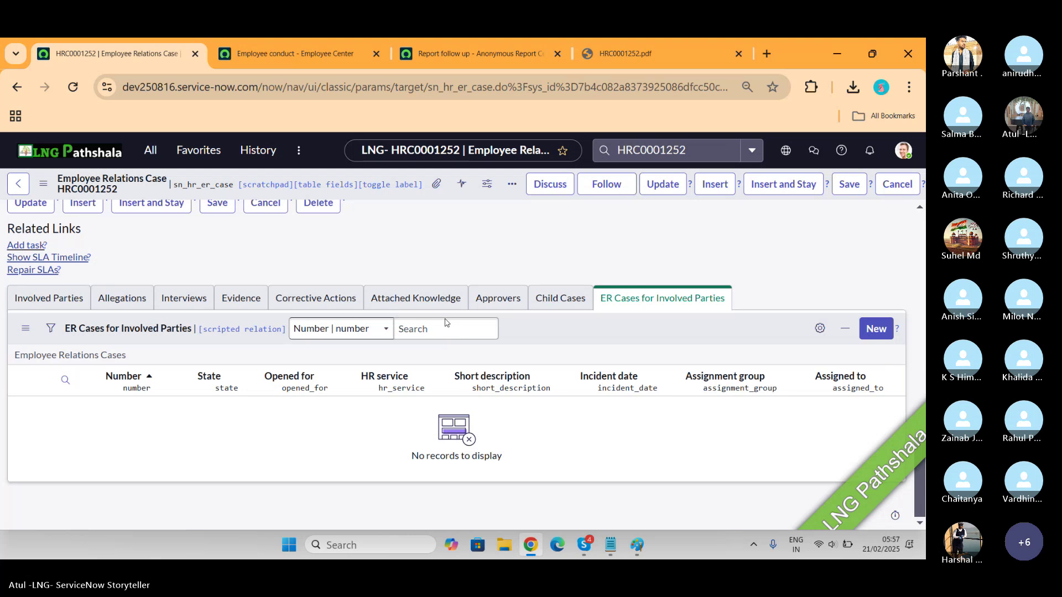
Check the Involved Parties and ER Cases for Involved Parties lists, finding both empty
left_click(56, 298)
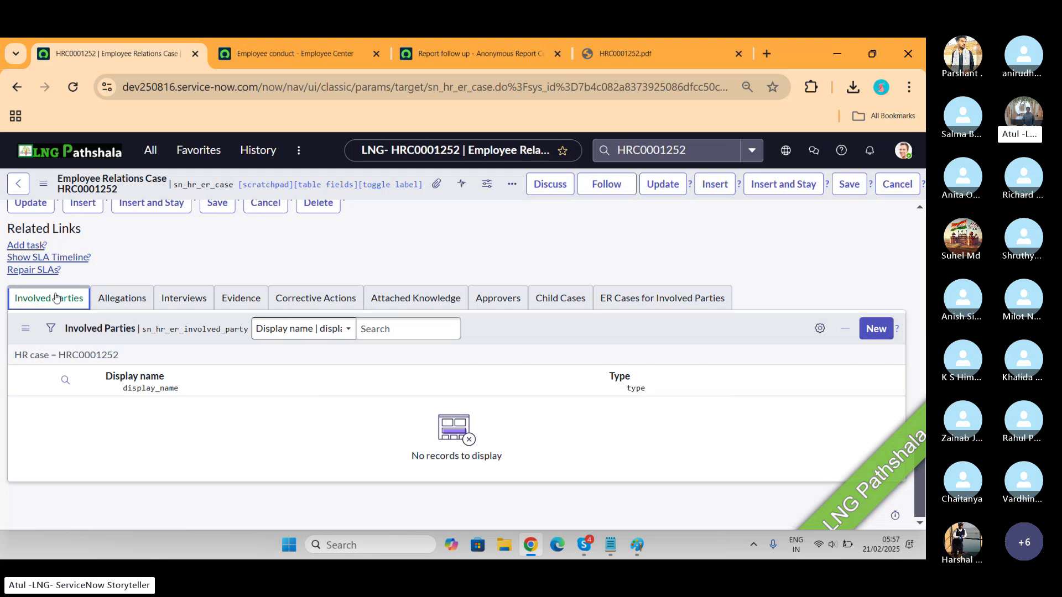
left_click(658, 299)
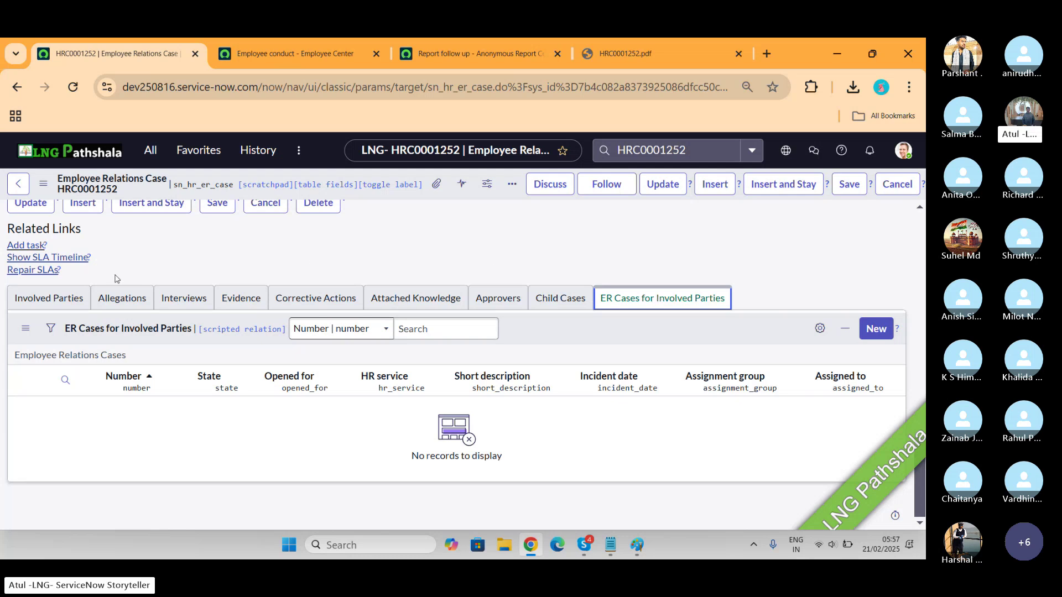
left_click(72, 296)
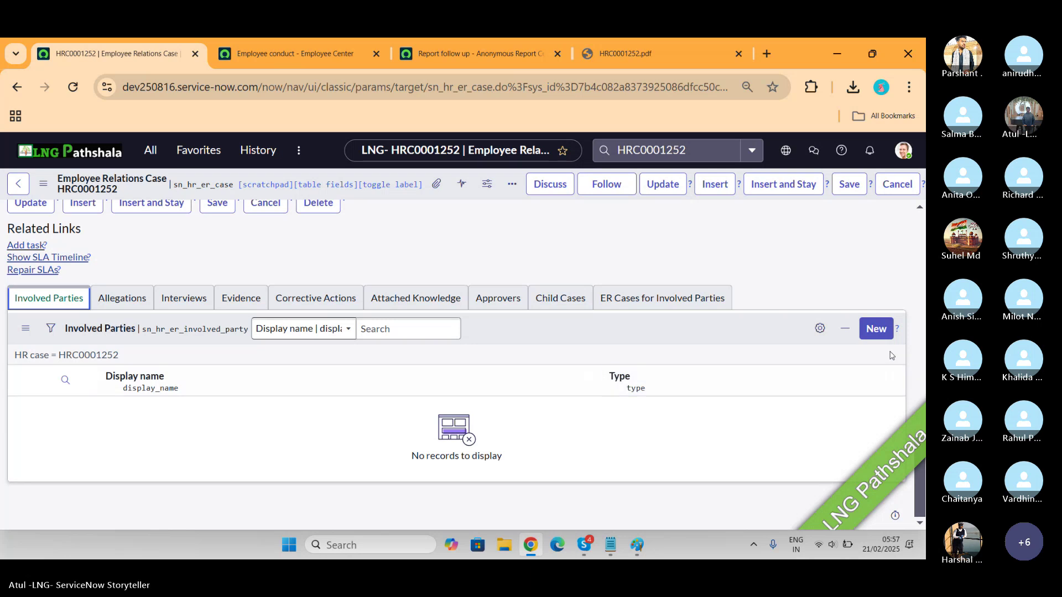
left_click(879, 332)
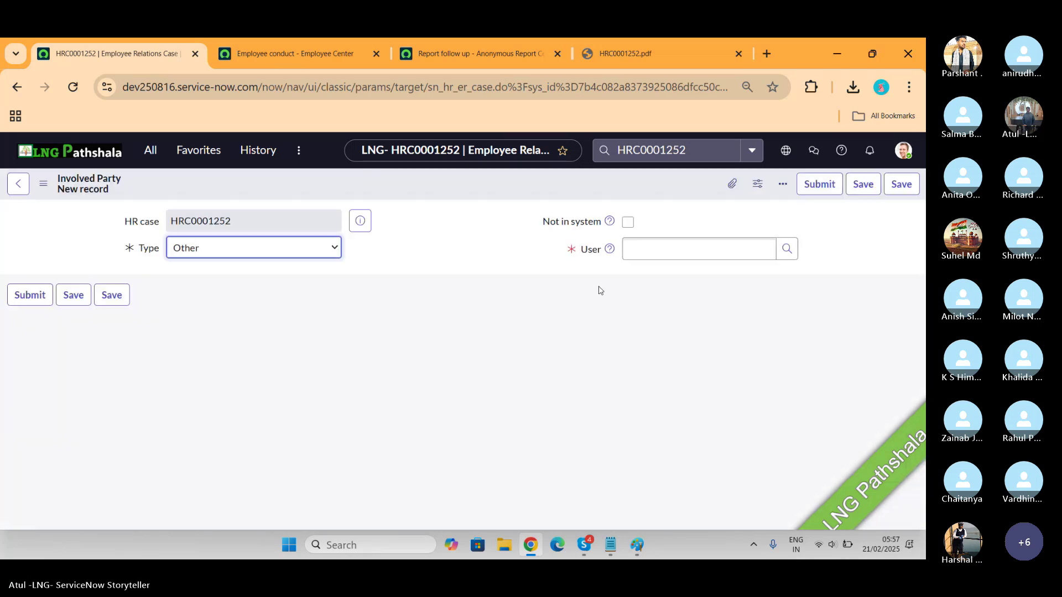
left_click(302, 256)
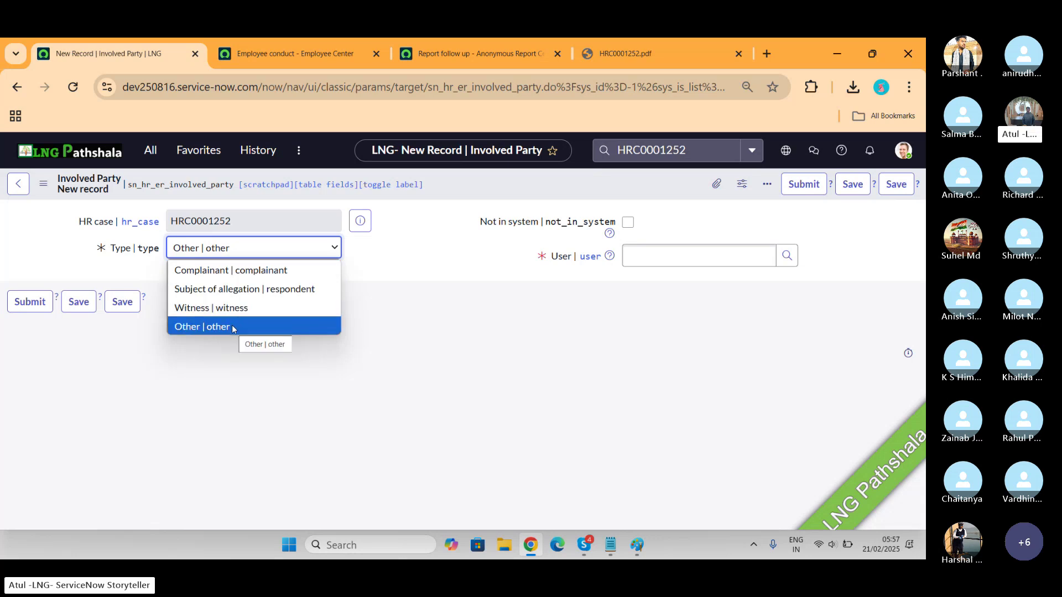
left_click(630, 222)
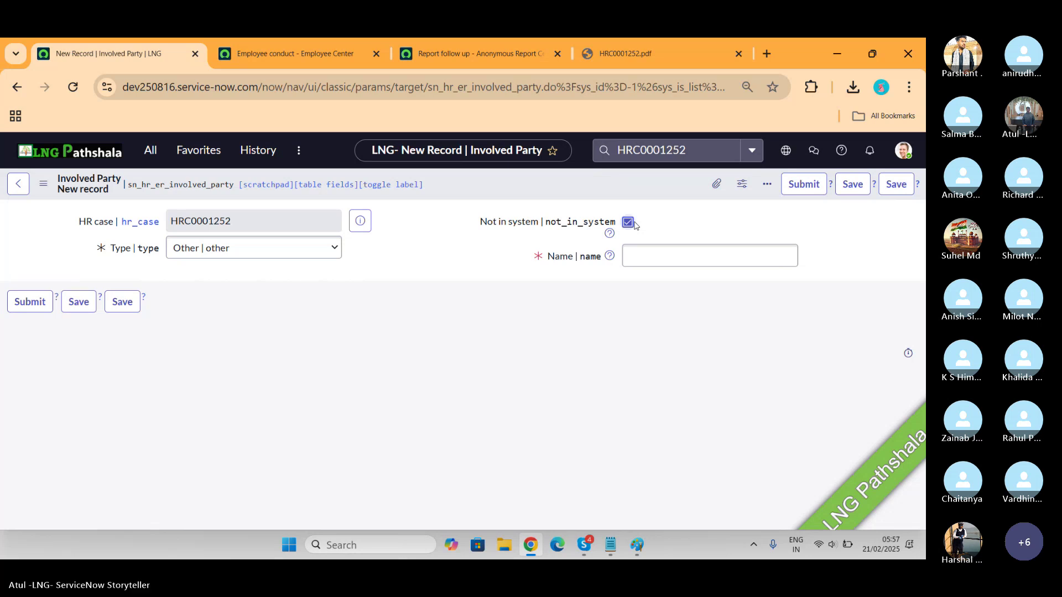
left_click(631, 222)
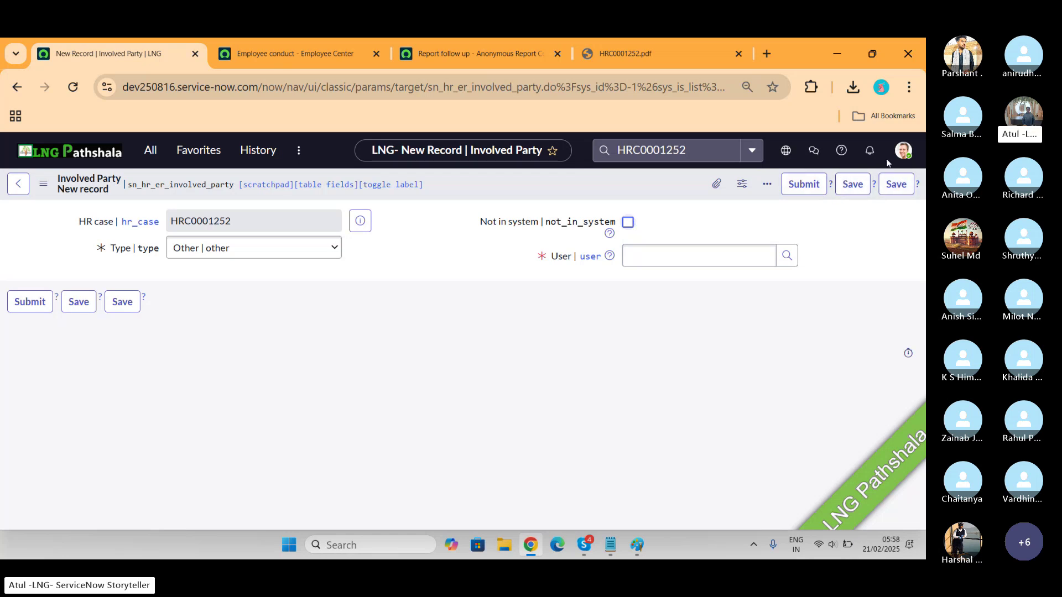
left_click(18, 184)
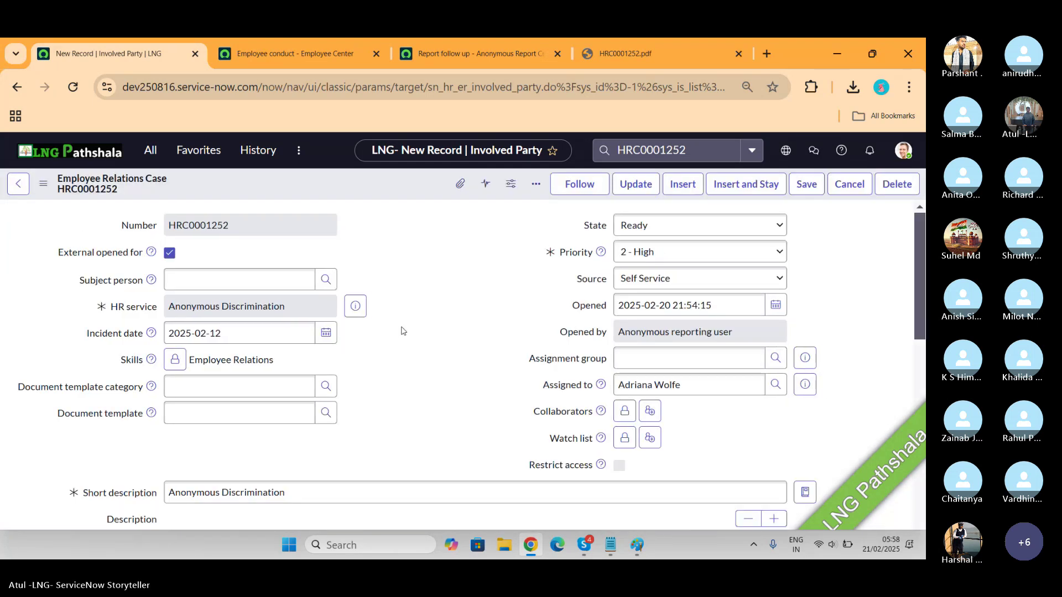
scroll(402, 331, "down", 4)
scroll(402, 331, "down", 10)
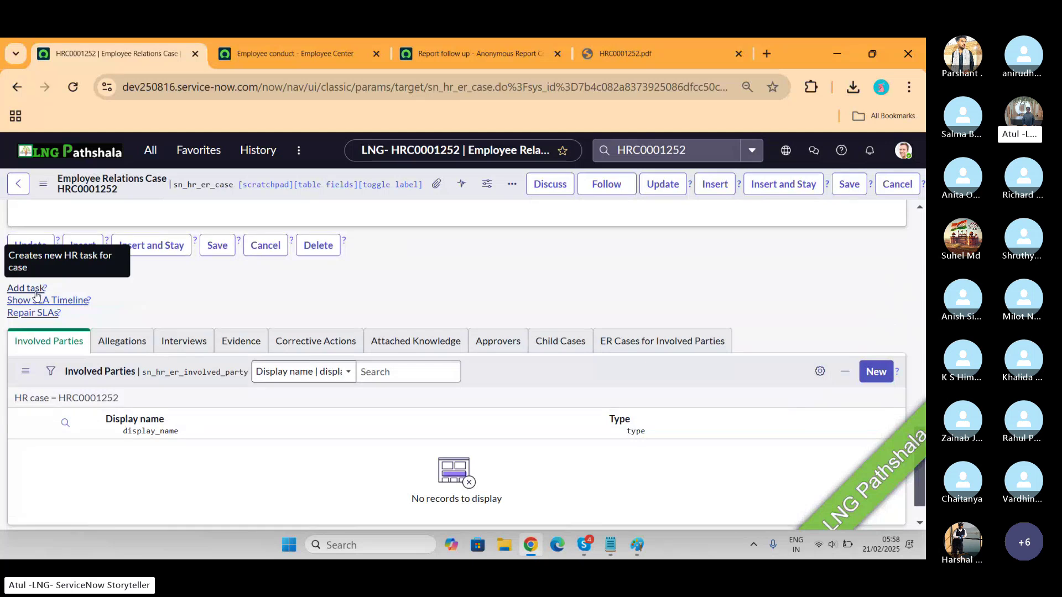
left_click(26, 288)
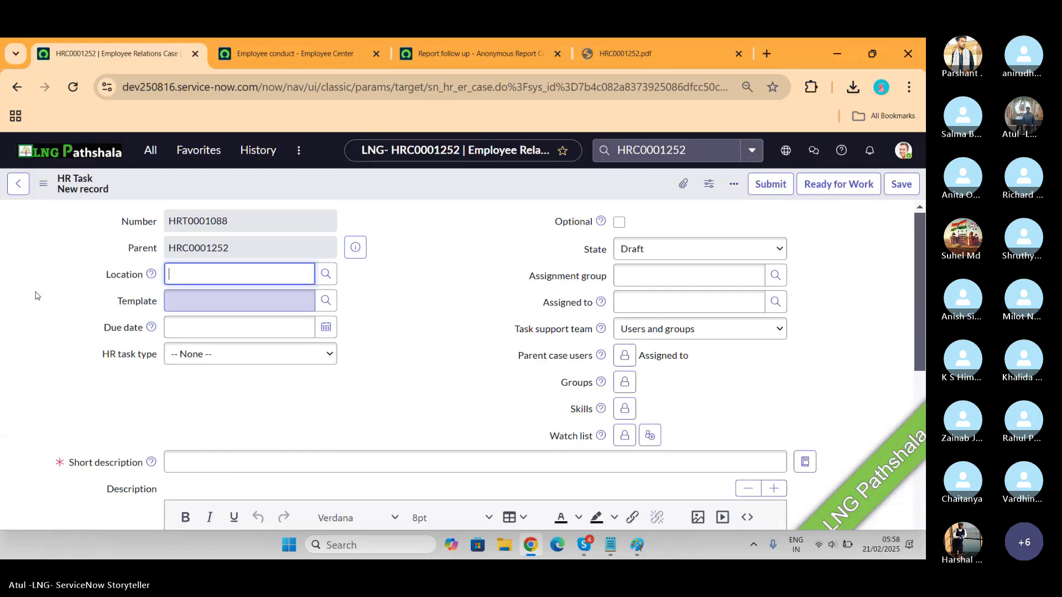
left_click(283, 363)
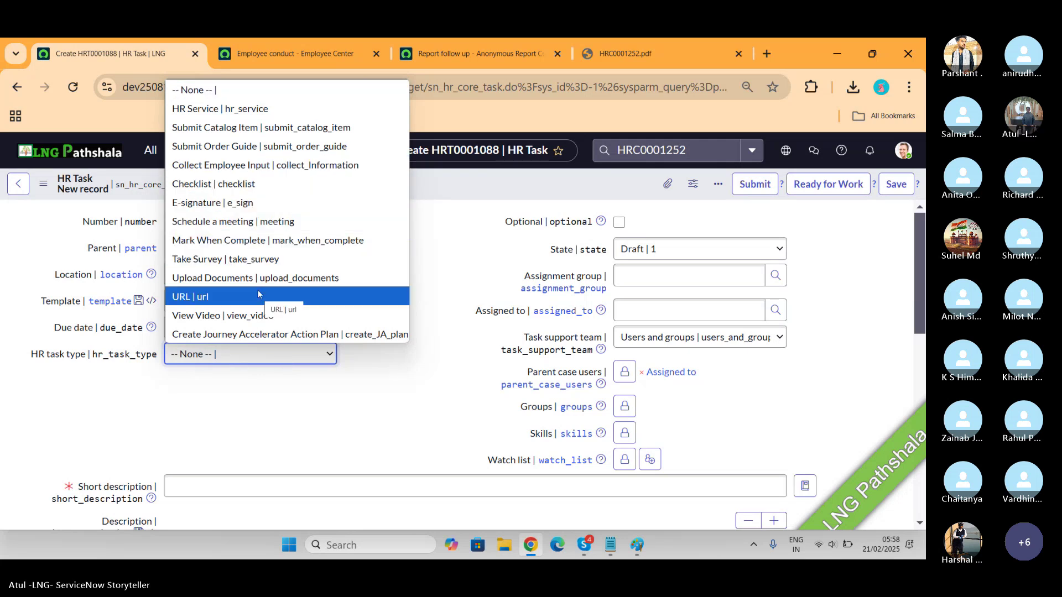
left_click(448, 235)
scroll(448, 236, "down", 1)
scroll(448, 235, "down", 5)
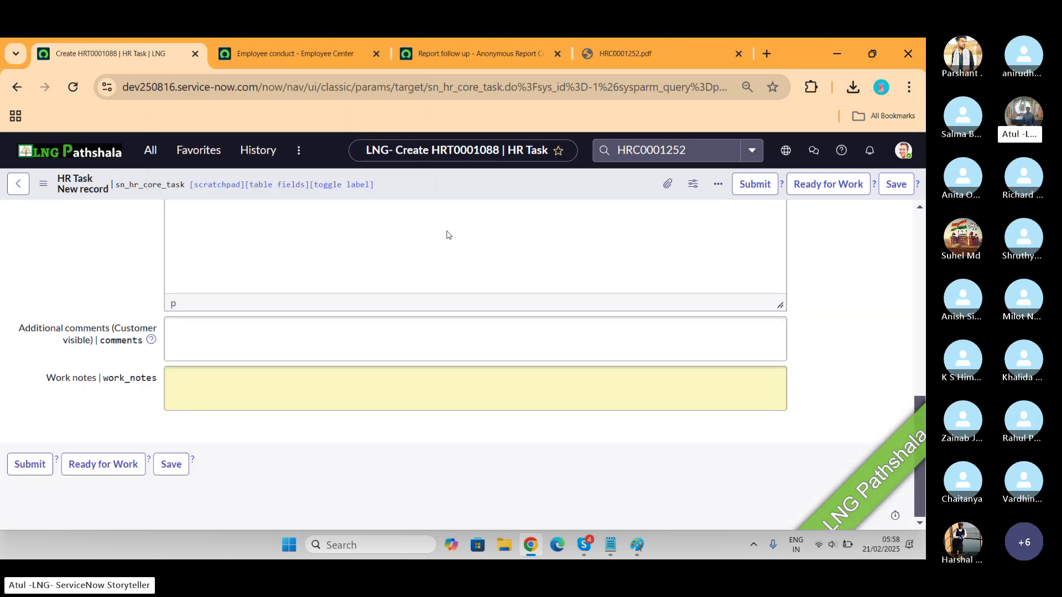
scroll(446, 232, "up", 8)
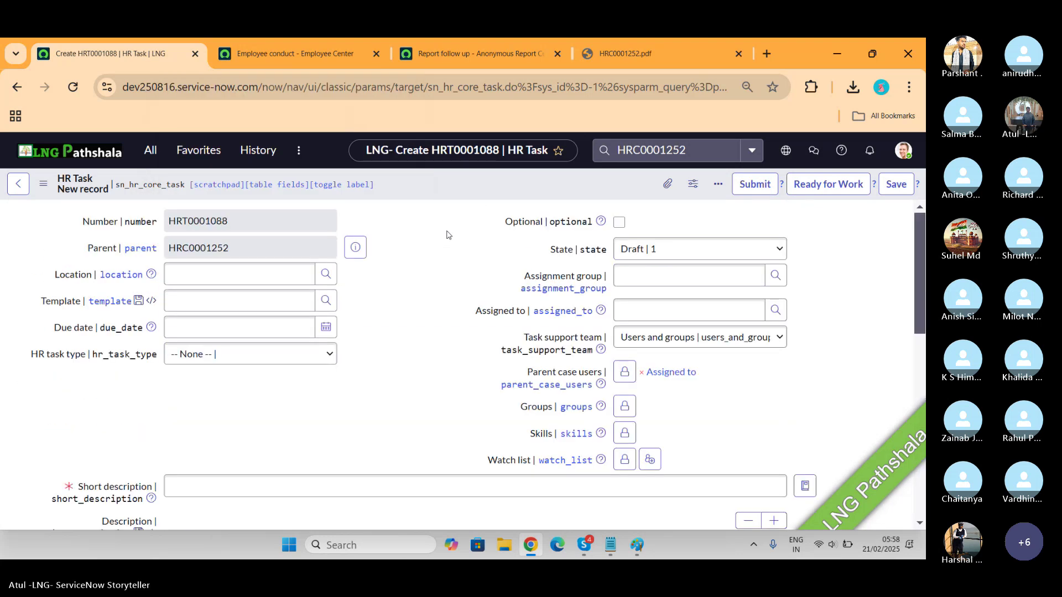
left_click(9, 190)
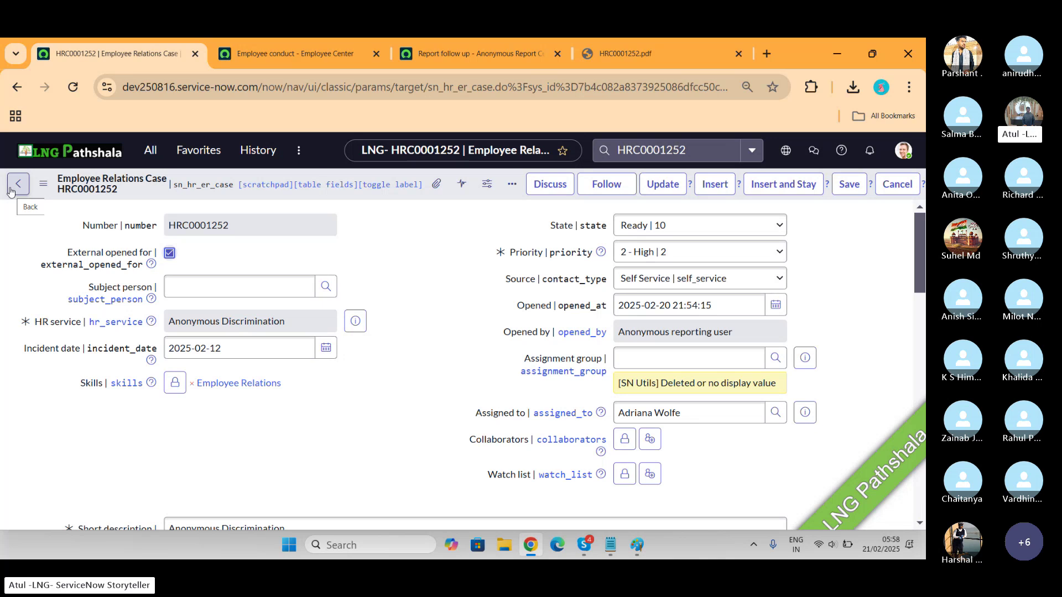
key("alt+Tab")
key("Tab")
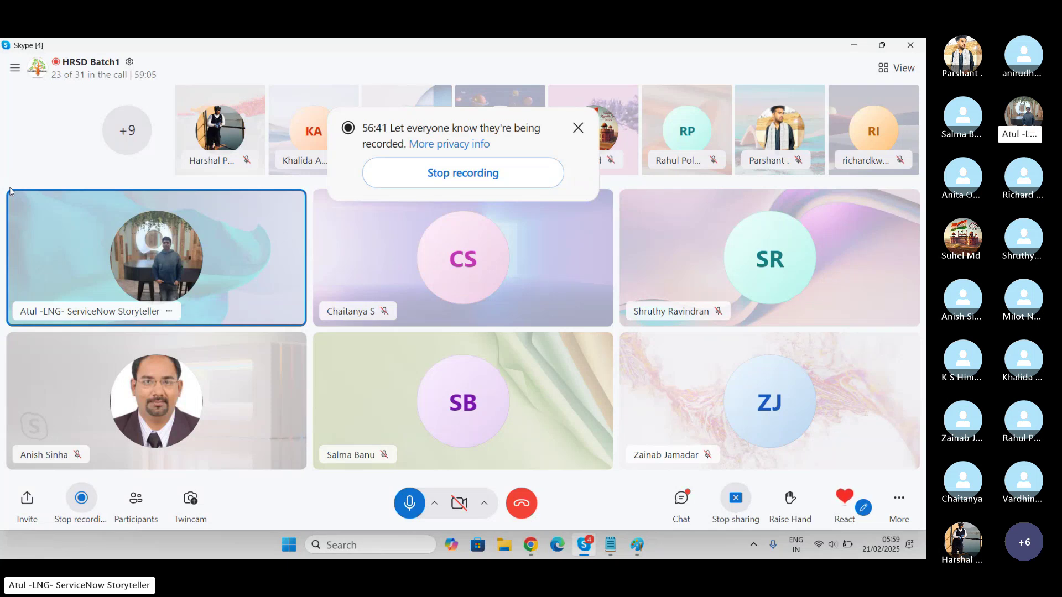
key("alt+Tab")
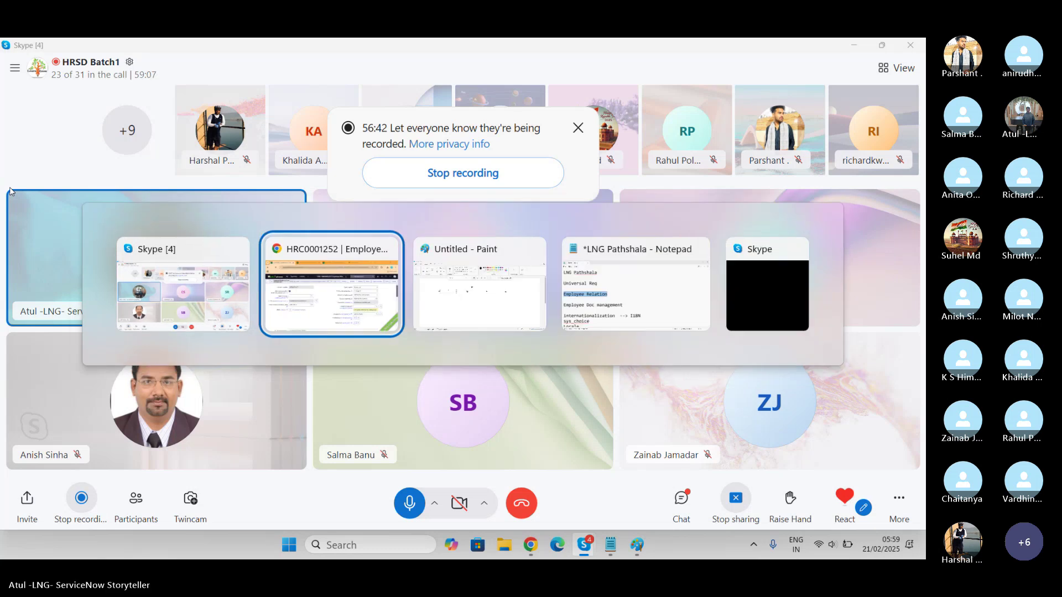
Post the text 'cjkflajfljslfasd' on HRC0001252 as a customer-visible additional comment
scroll(433, 325, "down", 10)
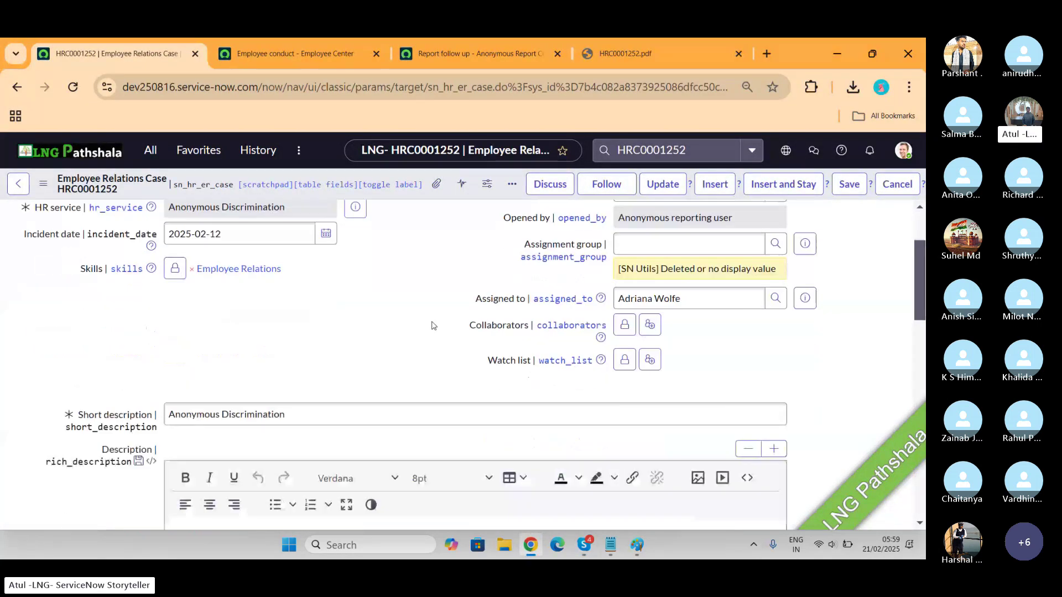
scroll(433, 322, "up", 3)
scroll(434, 322, "up", 4)
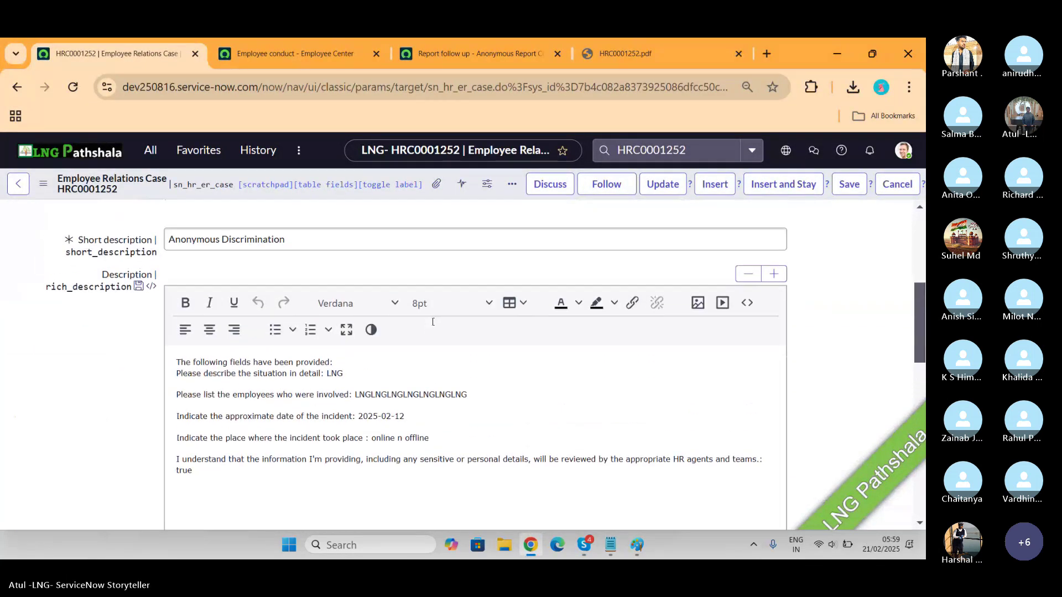
scroll(433, 326, "down", 6)
scroll(433, 325, "down", 2)
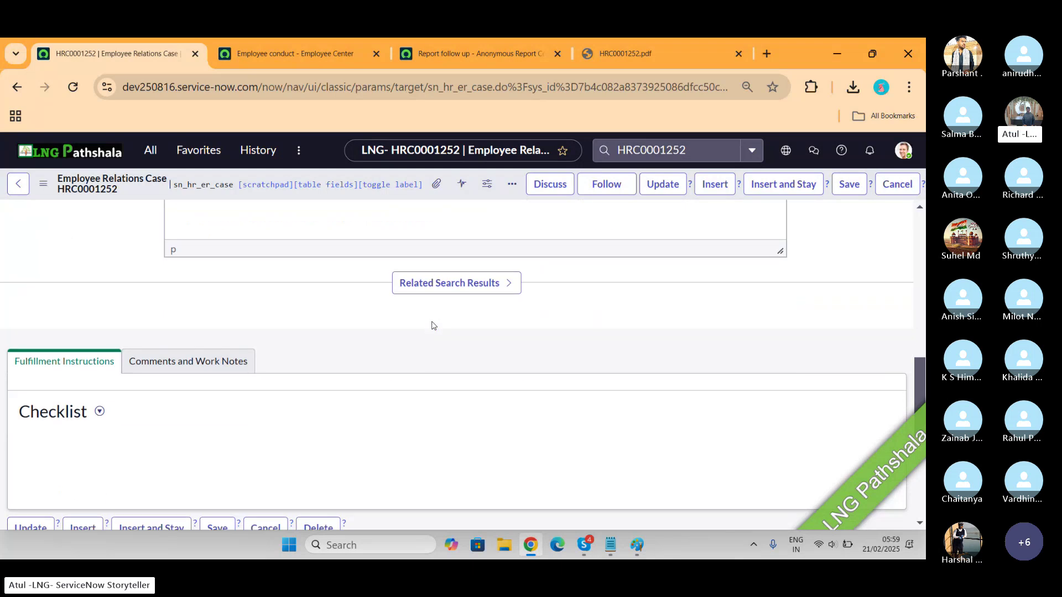
left_click(200, 361)
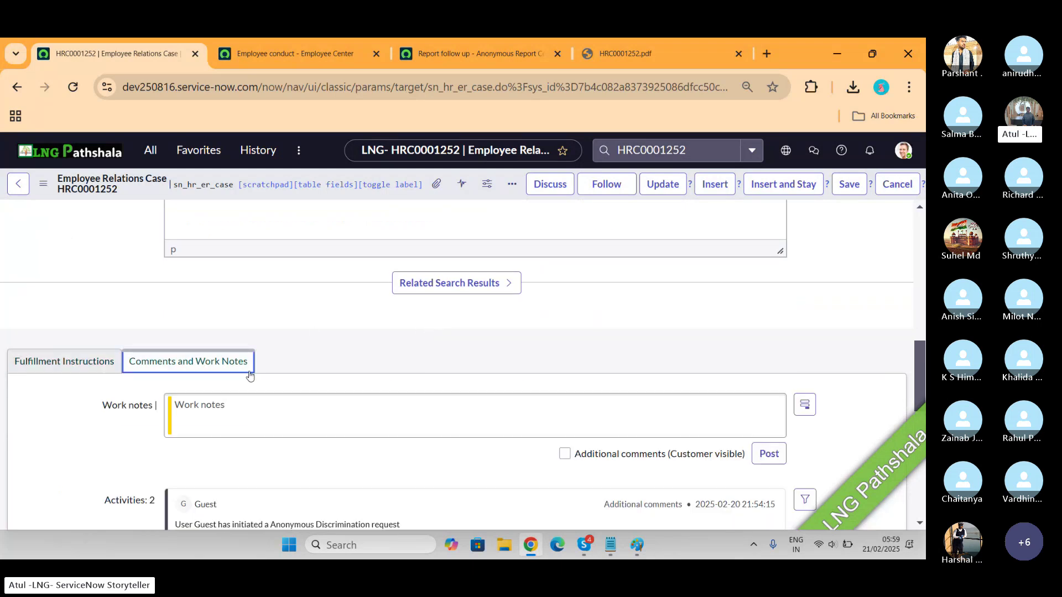
left_click(344, 415)
type("cjkflajfljsl")
type("fasd")
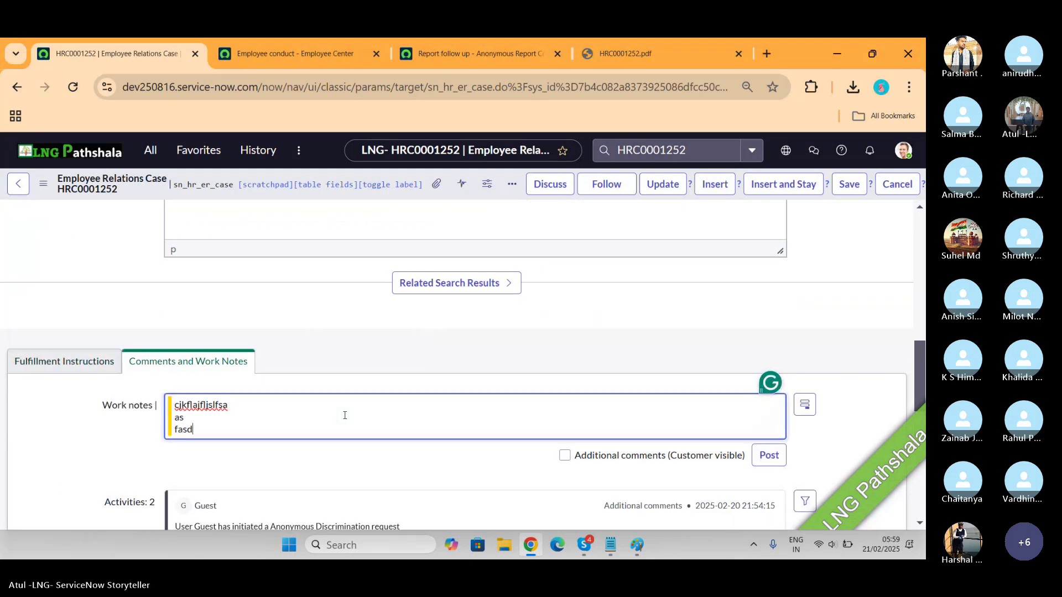
left_click(658, 460)
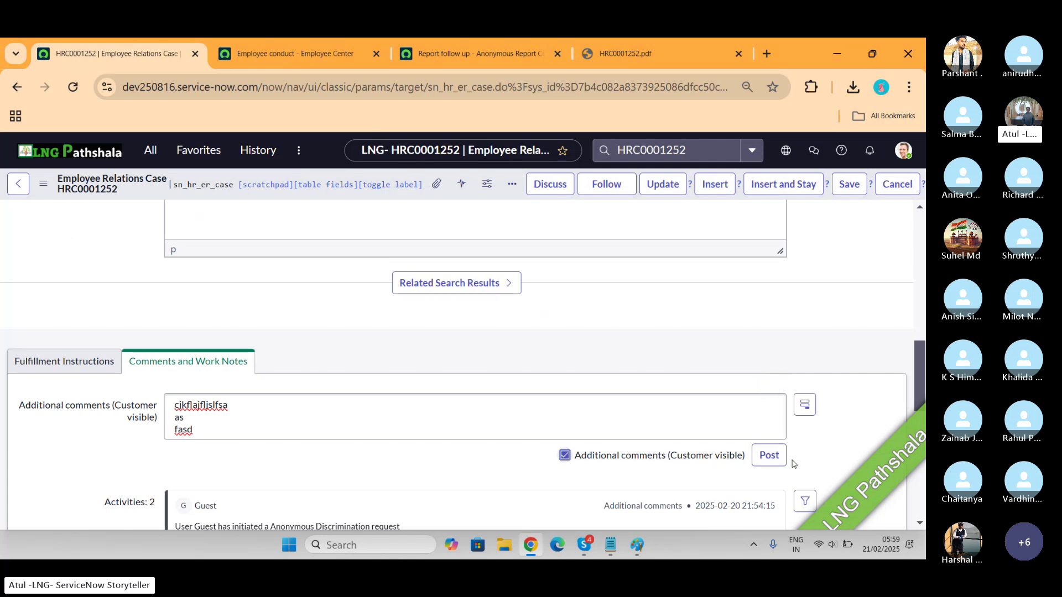
left_click(769, 455)
scroll(825, 426, "down", 3)
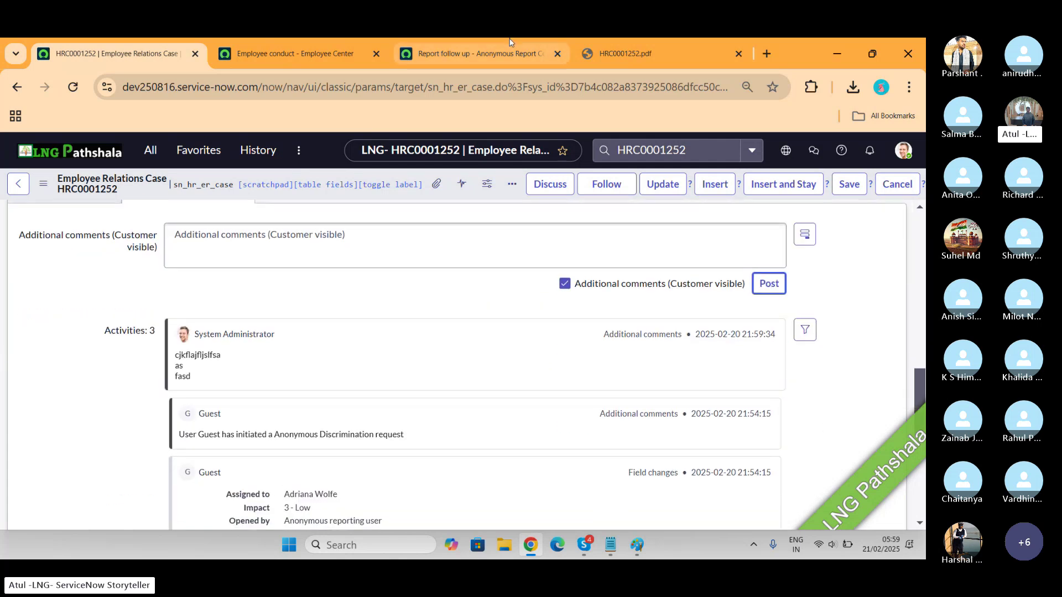
Reload the Anonymous Report Center follow-up page for HRC0001252, then return to the Skype meeting
left_click(509, 59)
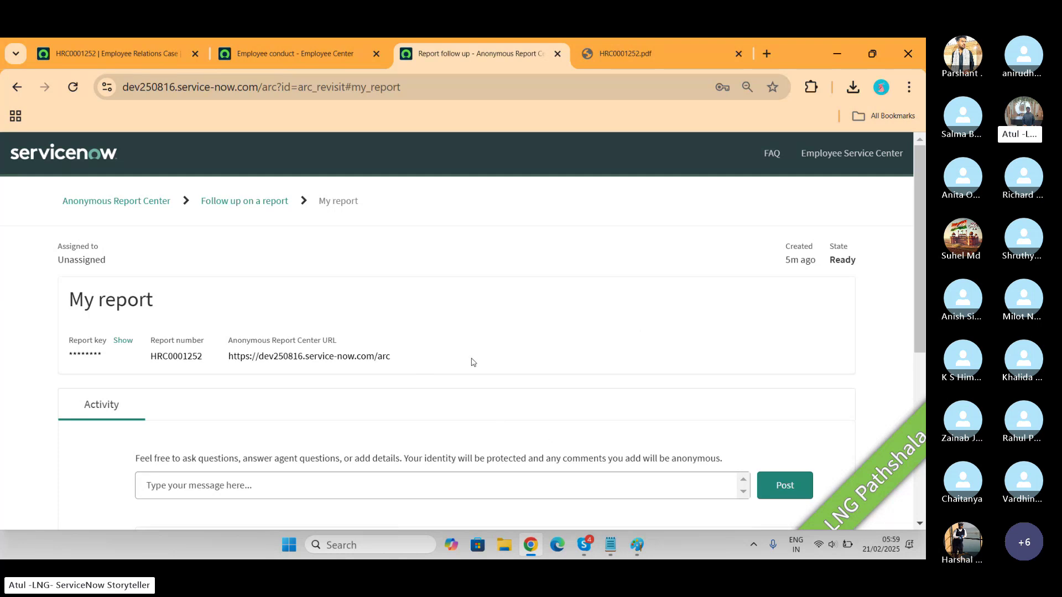
scroll(469, 363, "down", 3)
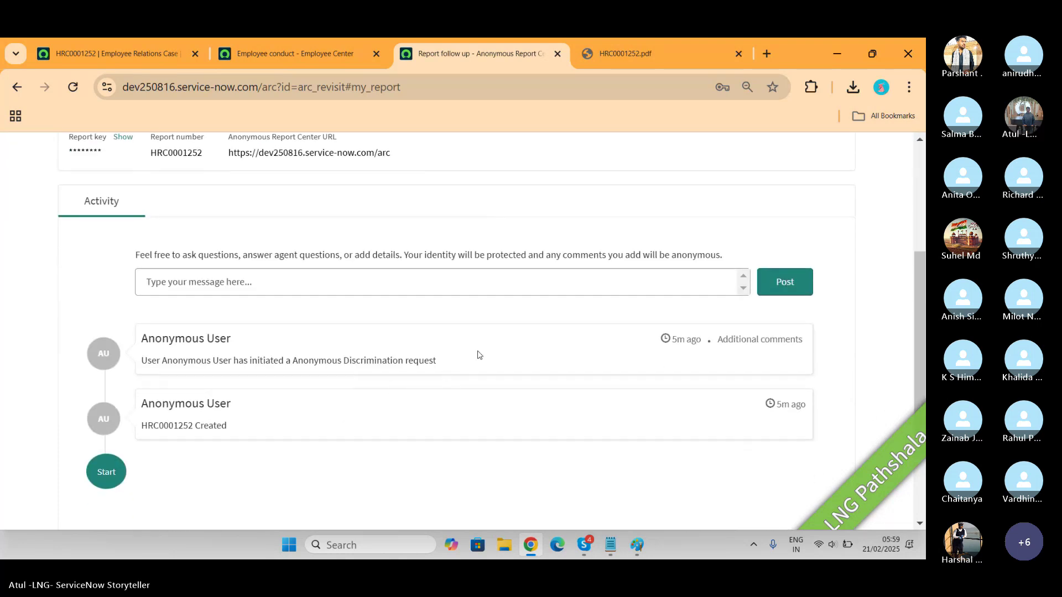
scroll(477, 354, "down", 3)
scroll(479, 355, "up", 7)
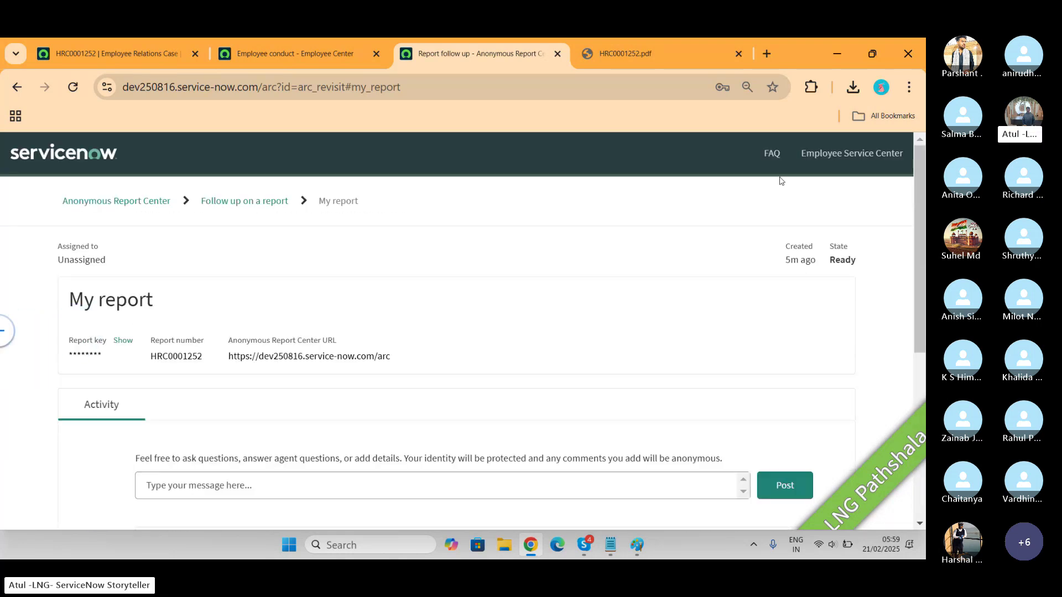
left_click(73, 87)
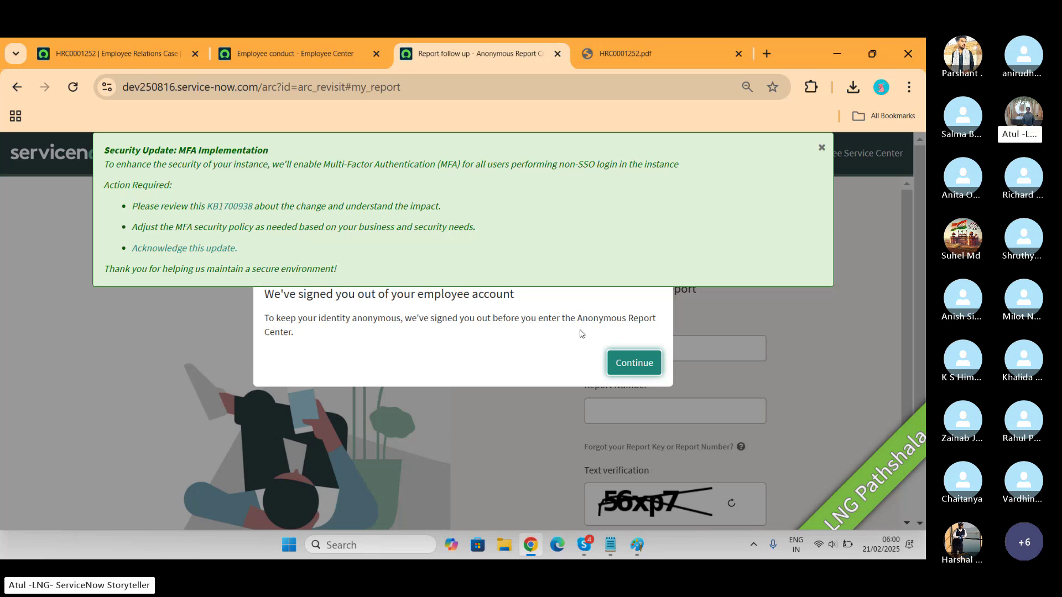
key("alt+Tab")
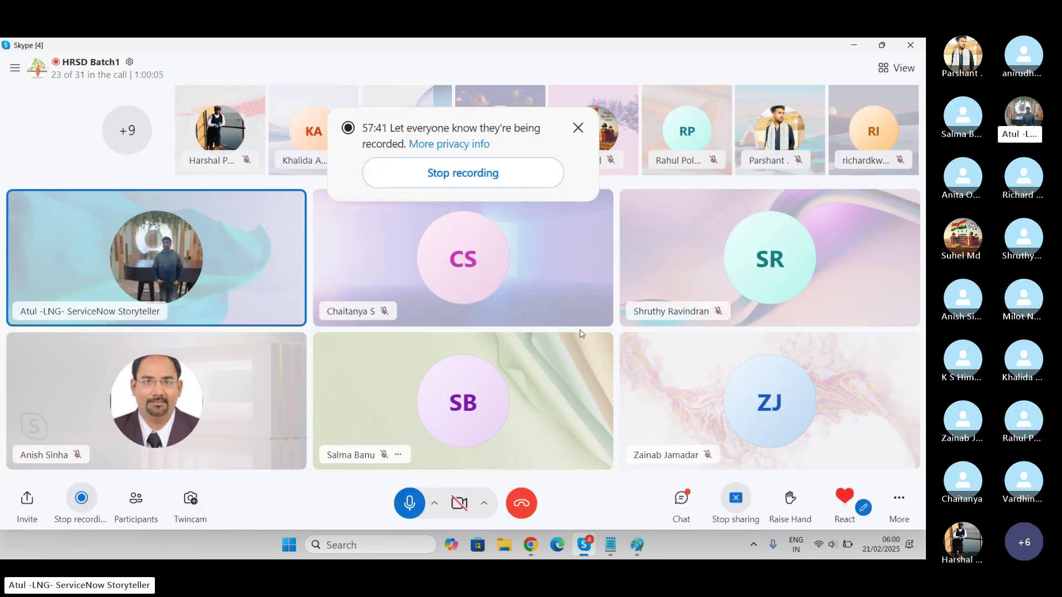